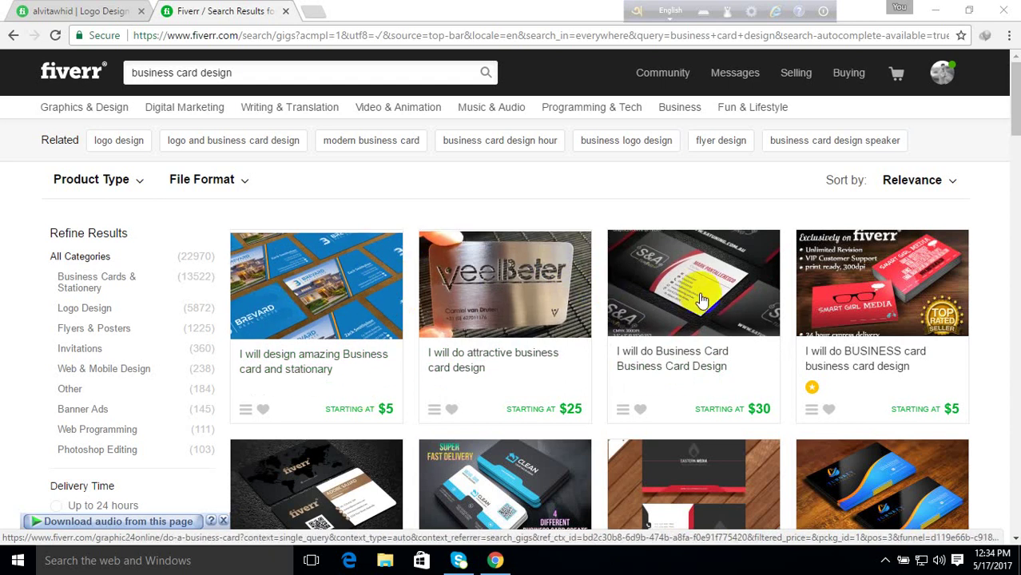
Open the $30 "I will do Business Card Business Card Design" gig from the search results in a new tab
{"action": "scroll", "coordinate": [704, 299], "scroll_direction": "down", "scroll_amount": 1}
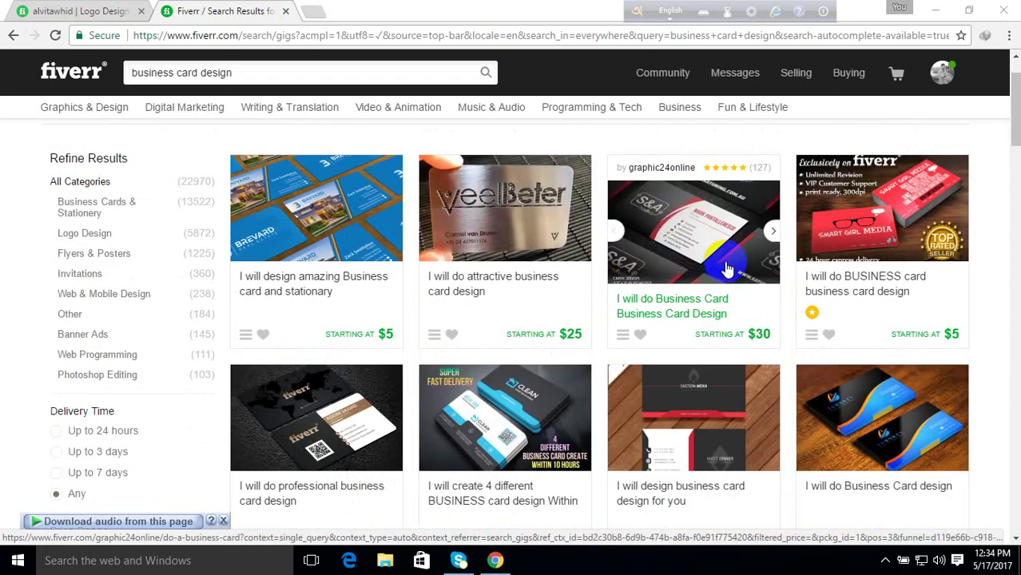
{"action": "right_click", "coordinate": [712, 267]}
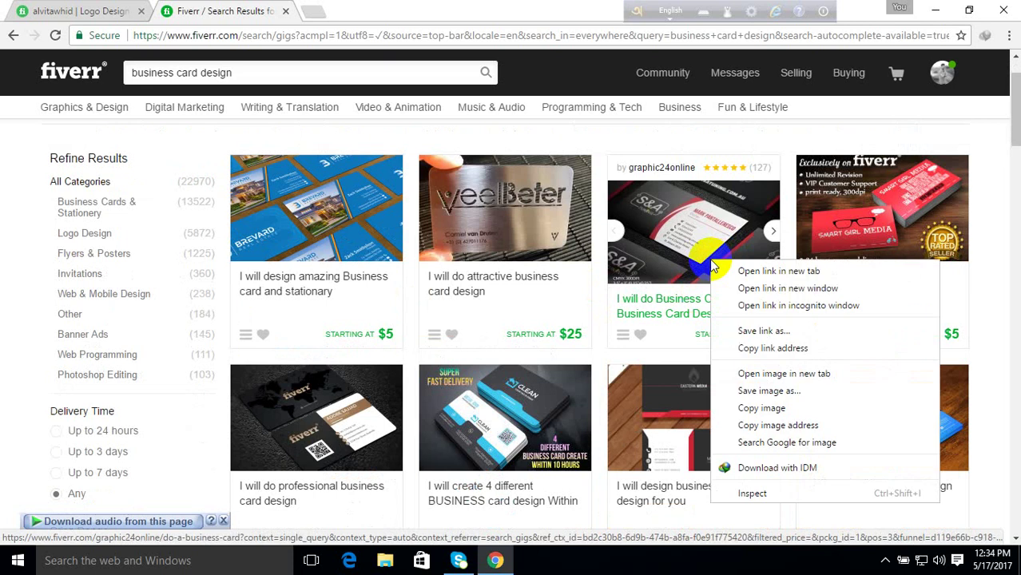
{"action": "left_click", "coordinate": [737, 276]}
Find the $5 "I will do 2side business card design" gig in the search results and open it in a new tab
{"action": "scroll", "coordinate": [737, 274], "scroll_direction": "down", "scroll_amount": 3}
{"action": "scroll", "coordinate": [737, 276], "scroll_direction": "down", "scroll_amount": 3}
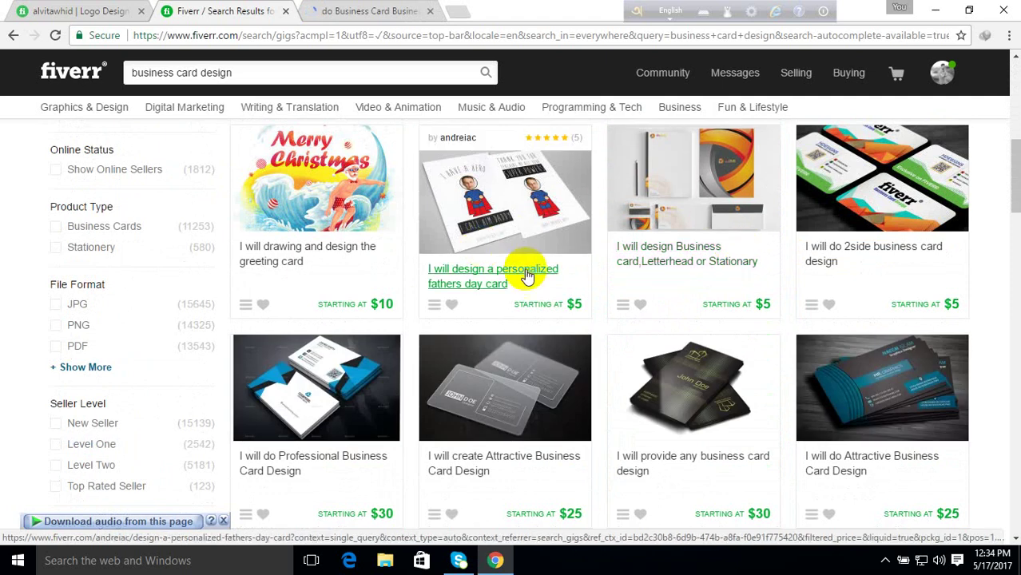
{"action": "scroll", "coordinate": [887, 228], "scroll_direction": "up", "scroll_amount": 1}
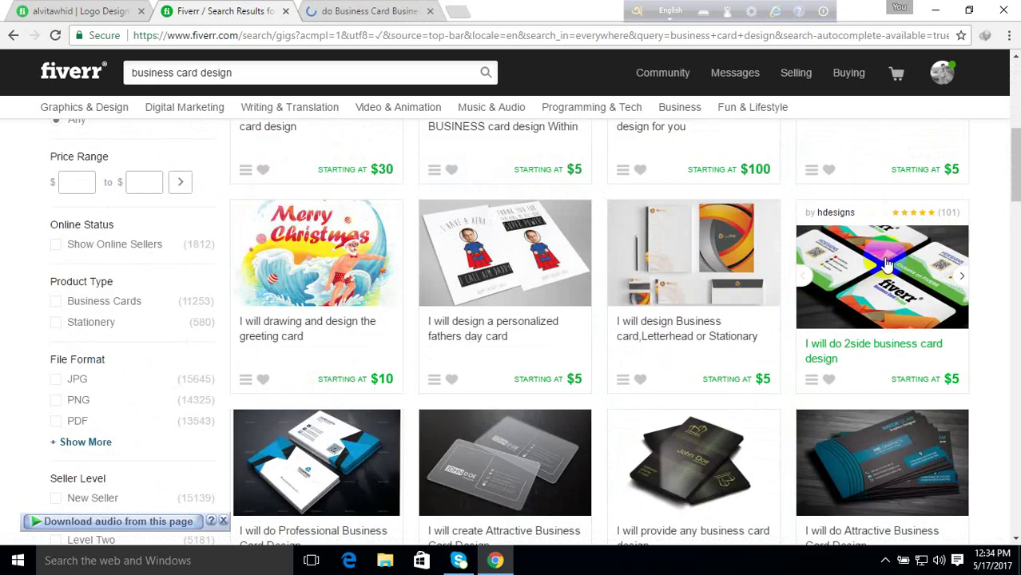
{"action": "right_click", "coordinate": [869, 344]}
{"action": "left_click", "coordinate": [885, 359]}
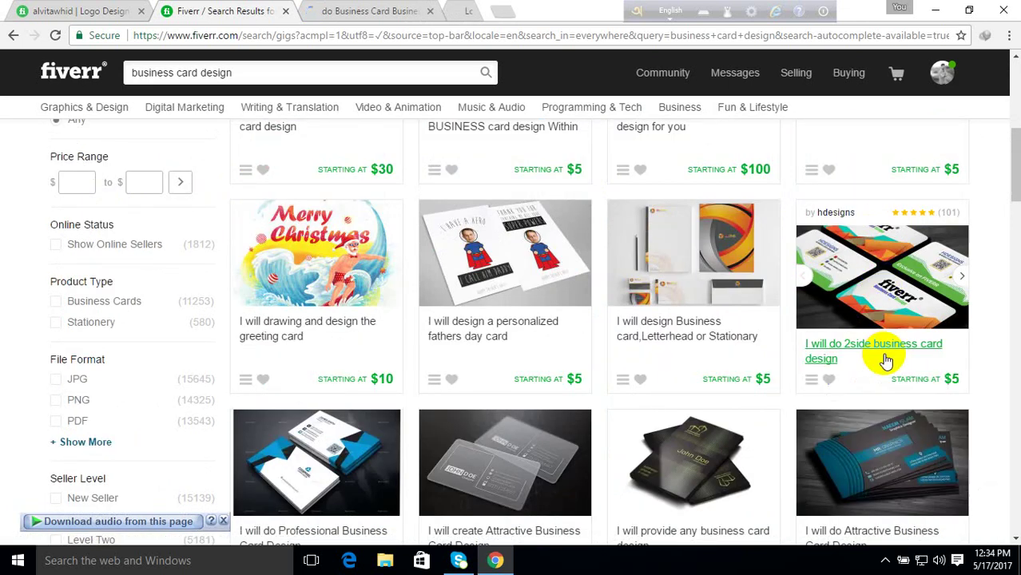
Examine the "Business Card Business Card Design" gig's seller details, package comparison, description and reviews summary
{"action": "left_click", "coordinate": [801, 11]}
{"action": "left_click", "coordinate": [357, 20]}
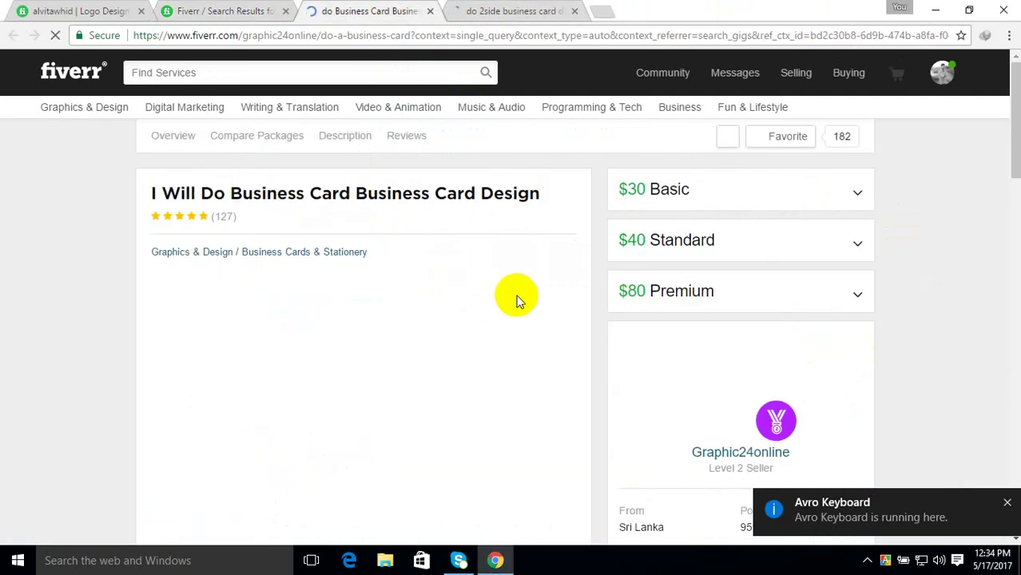
{"action": "scroll", "coordinate": [520, 293], "scroll_direction": "down", "scroll_amount": 2}
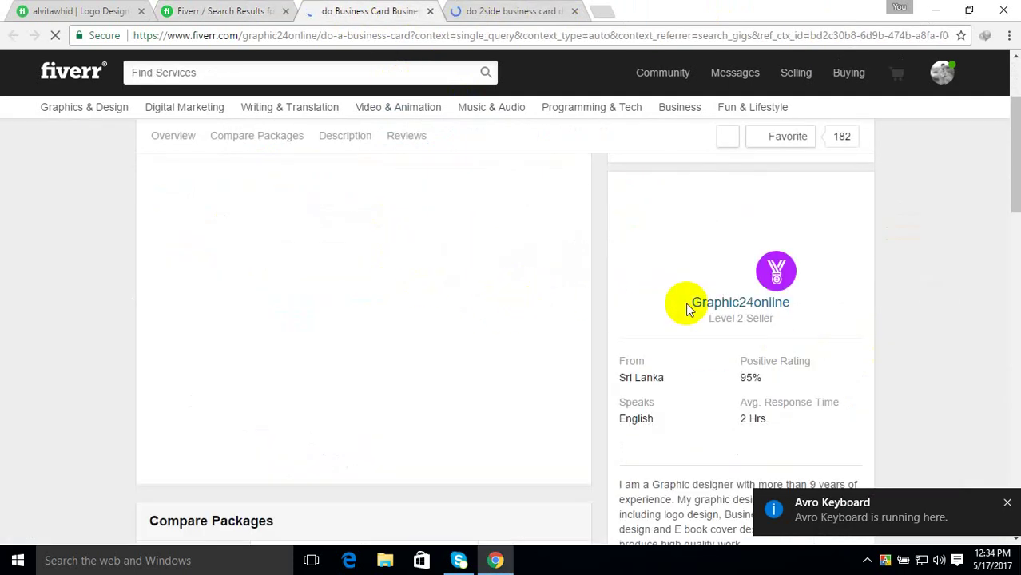
{"action": "scroll", "coordinate": [685, 306], "scroll_direction": "down", "scroll_amount": 2}
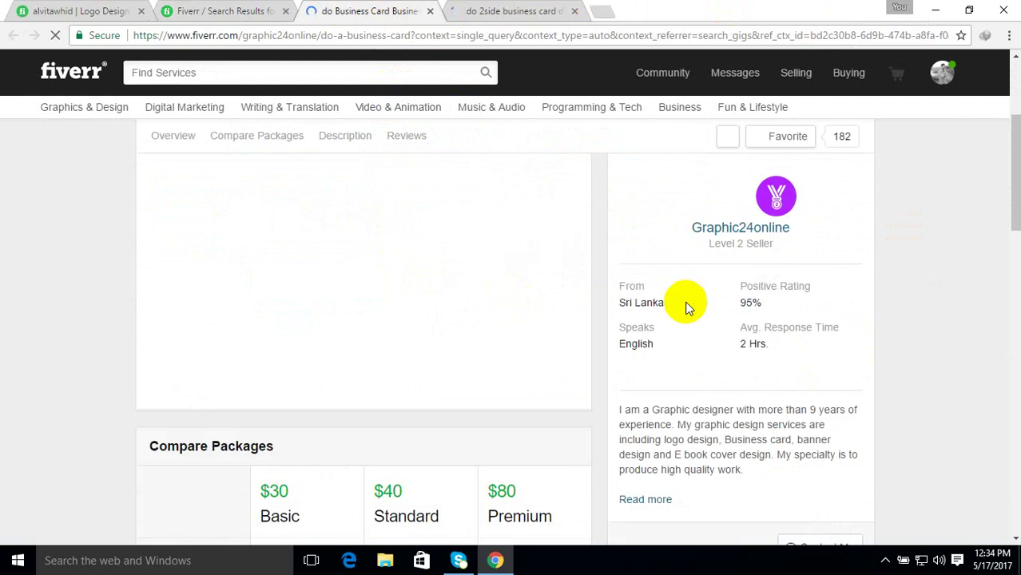
{"action": "scroll", "coordinate": [664, 310], "scroll_direction": "down", "scroll_amount": 2}
{"action": "scroll", "coordinate": [660, 312], "scroll_direction": "down", "scroll_amount": 4}
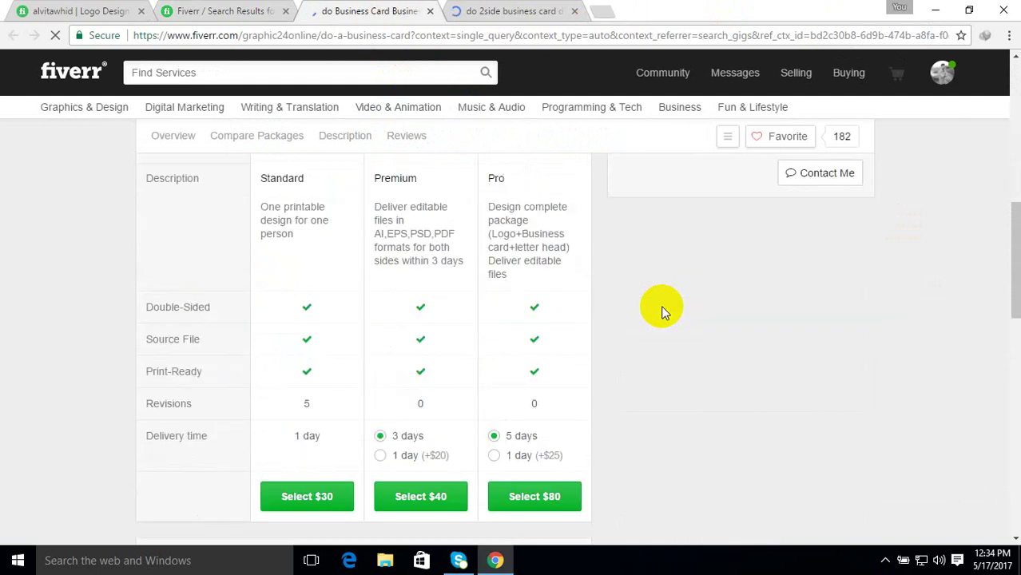
{"action": "scroll", "coordinate": [661, 312], "scroll_direction": "up", "scroll_amount": 5}
{"action": "scroll", "coordinate": [661, 311], "scroll_direction": "down", "scroll_amount": 5}
{"action": "scroll", "coordinate": [661, 312], "scroll_direction": "down", "scroll_amount": 8}
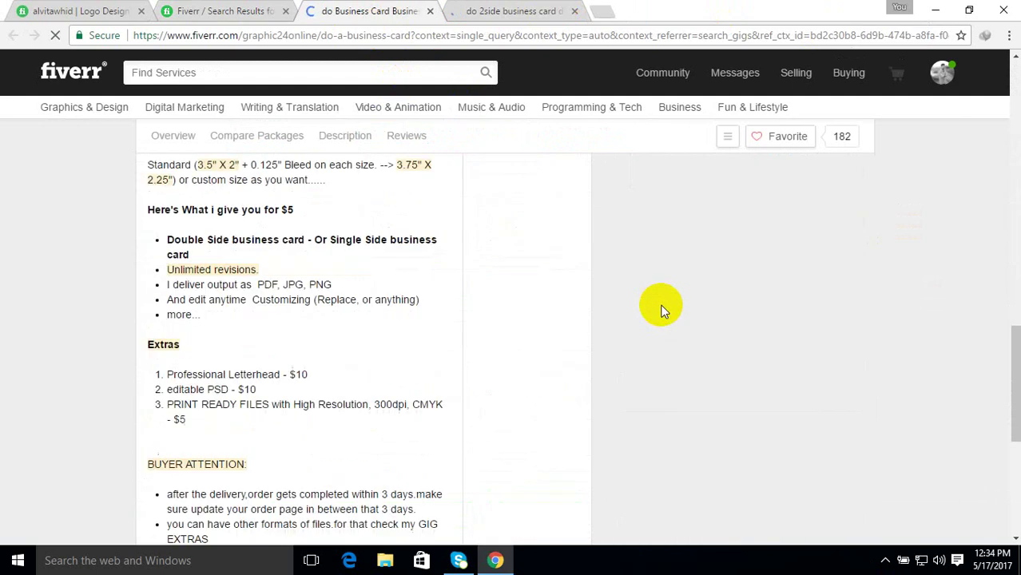
{"action": "scroll", "coordinate": [661, 312], "scroll_direction": "up", "scroll_amount": 1}
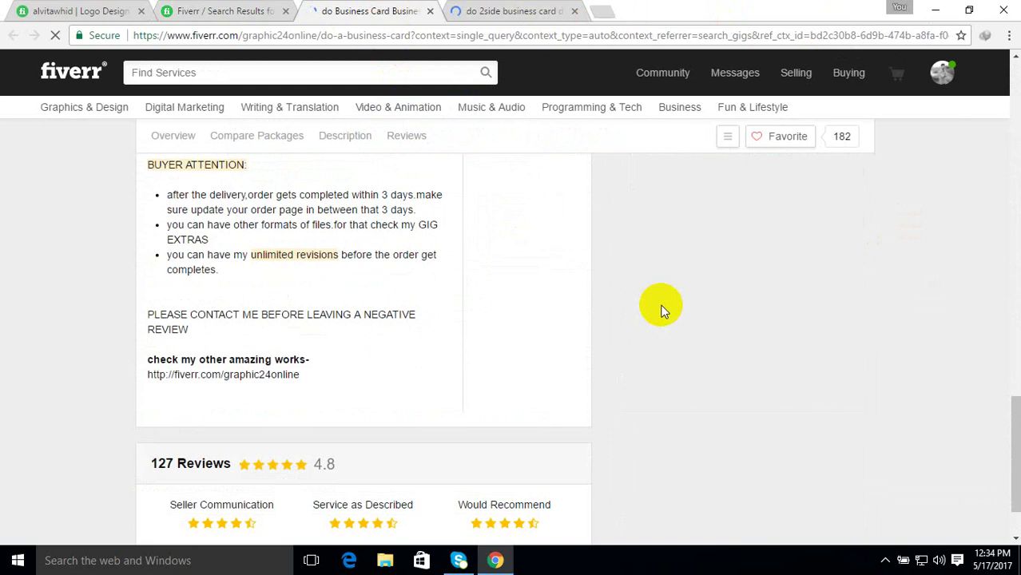
{"action": "scroll", "coordinate": [661, 312], "scroll_direction": "down", "scroll_amount": 1}
{"action": "scroll", "coordinate": [661, 312], "scroll_direction": "up", "scroll_amount": 15}
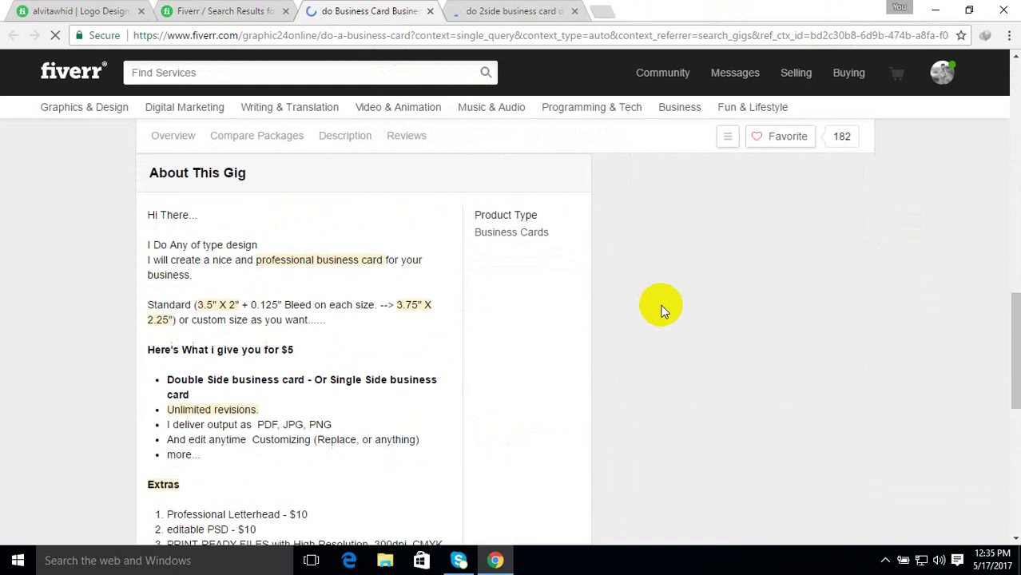
Switch to the 2side business card gig and examine its packages, seller details and description
{"action": "left_click", "coordinate": [516, 15]}
{"action": "scroll", "coordinate": [618, 221], "scroll_direction": "down", "scroll_amount": 1}
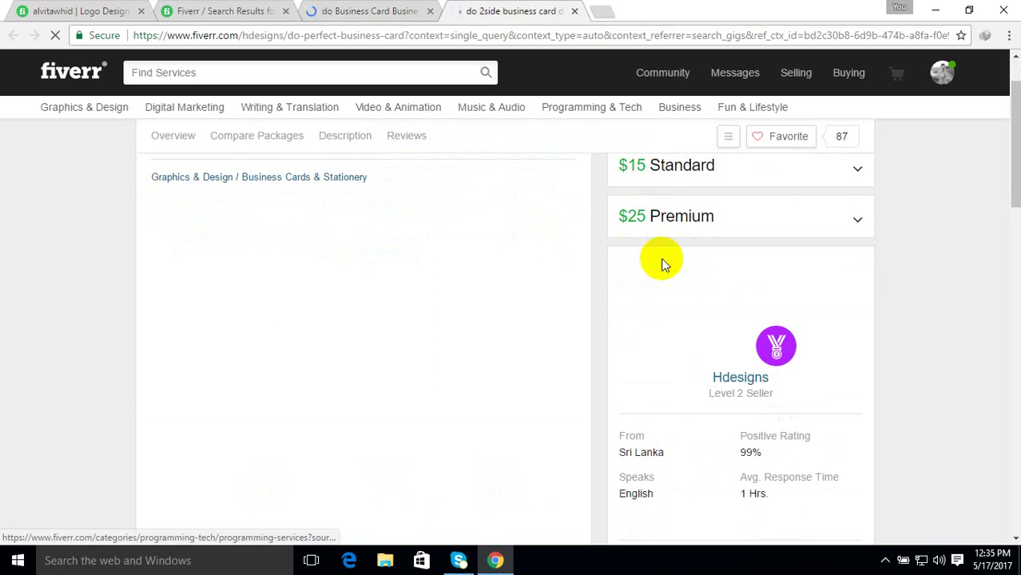
{"action": "scroll", "coordinate": [575, 272], "scroll_direction": "up", "scroll_amount": 1}
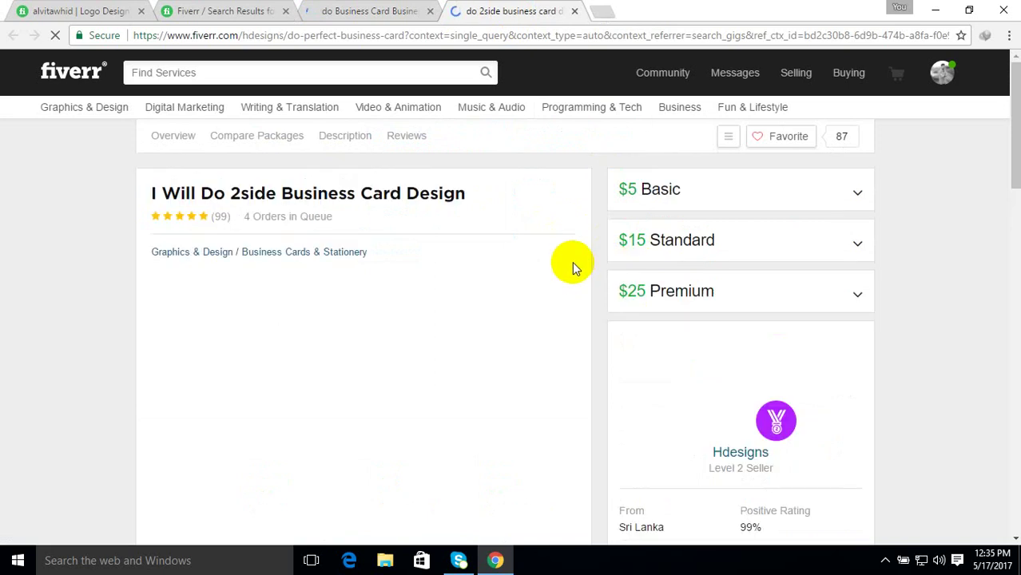
{"action": "scroll", "coordinate": [572, 261], "scroll_direction": "down", "scroll_amount": 2}
{"action": "scroll", "coordinate": [571, 259], "scroll_direction": "up", "scroll_amount": 2}
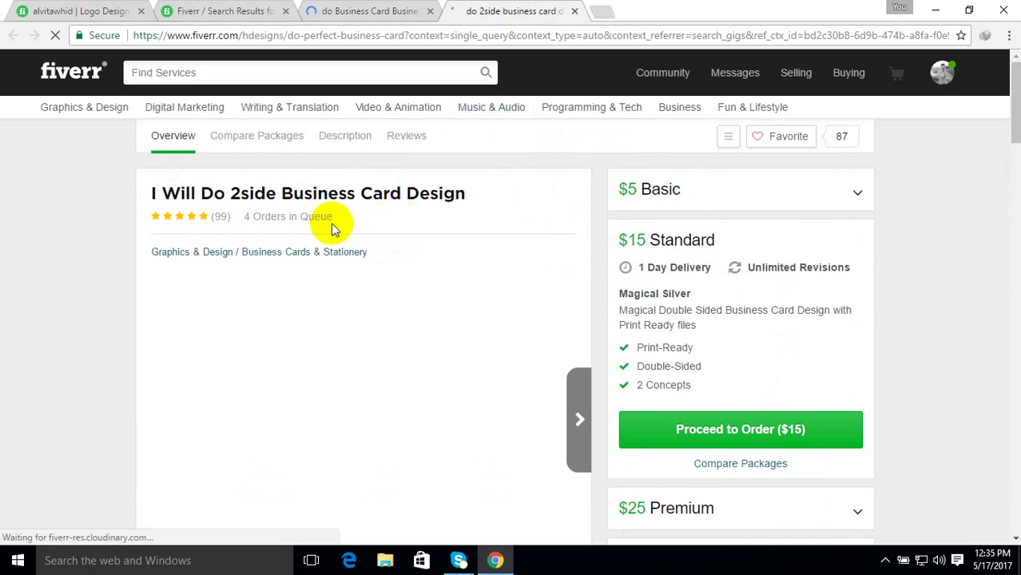
{"action": "scroll", "coordinate": [330, 223], "scroll_direction": "down", "scroll_amount": 10}
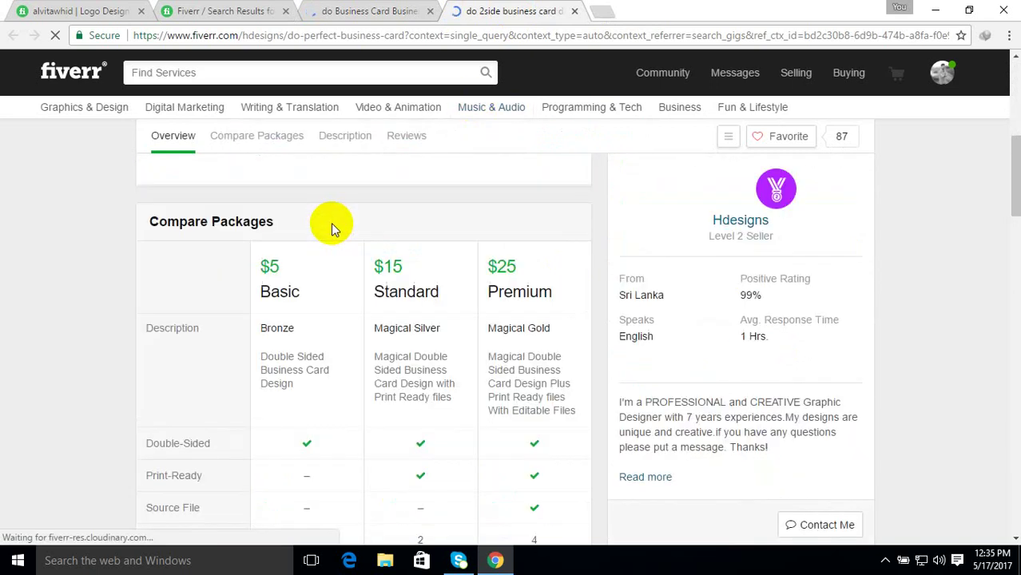
{"action": "scroll", "coordinate": [333, 228], "scroll_direction": "down", "scroll_amount": 3}
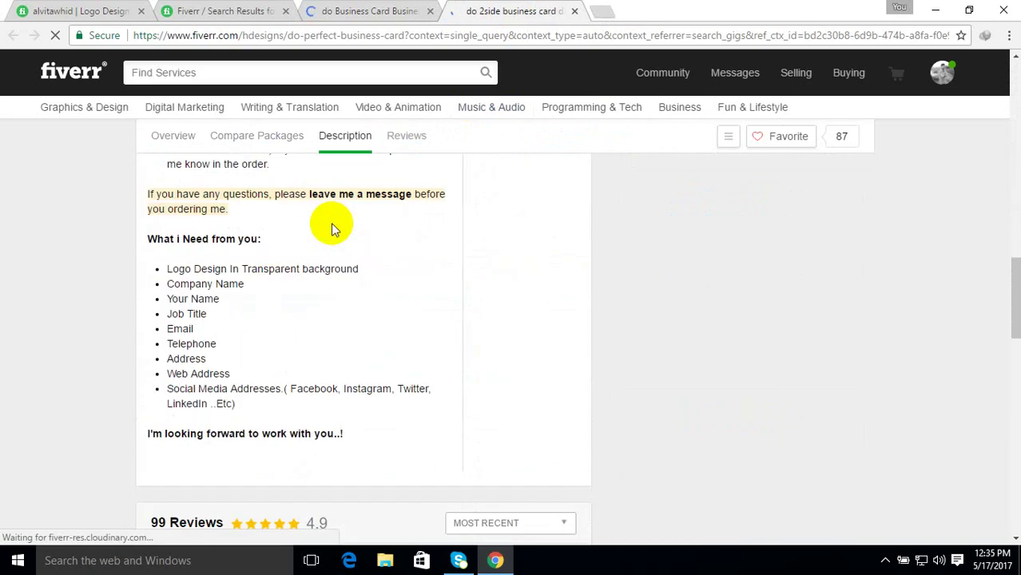
{"action": "scroll", "coordinate": [337, 226], "scroll_direction": "up", "scroll_amount": 3}
Go back to the "Business Card Business Card Design" gig and read its description and buyer reviews
{"action": "left_click", "coordinate": [342, 10]}
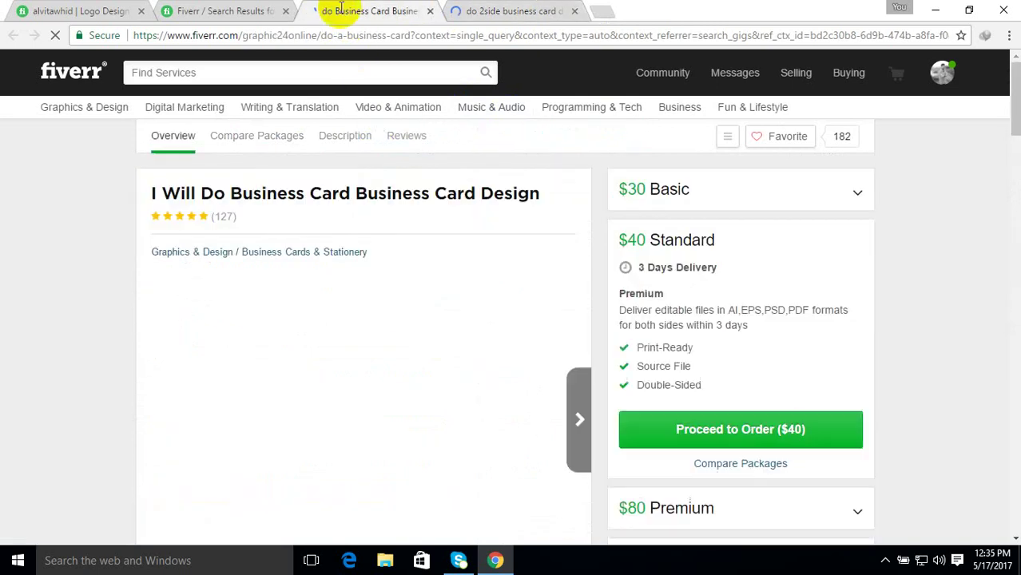
{"action": "scroll", "coordinate": [406, 250], "scroll_direction": "down", "scroll_amount": 4}
{"action": "scroll", "coordinate": [405, 249], "scroll_direction": "up", "scroll_amount": 4}
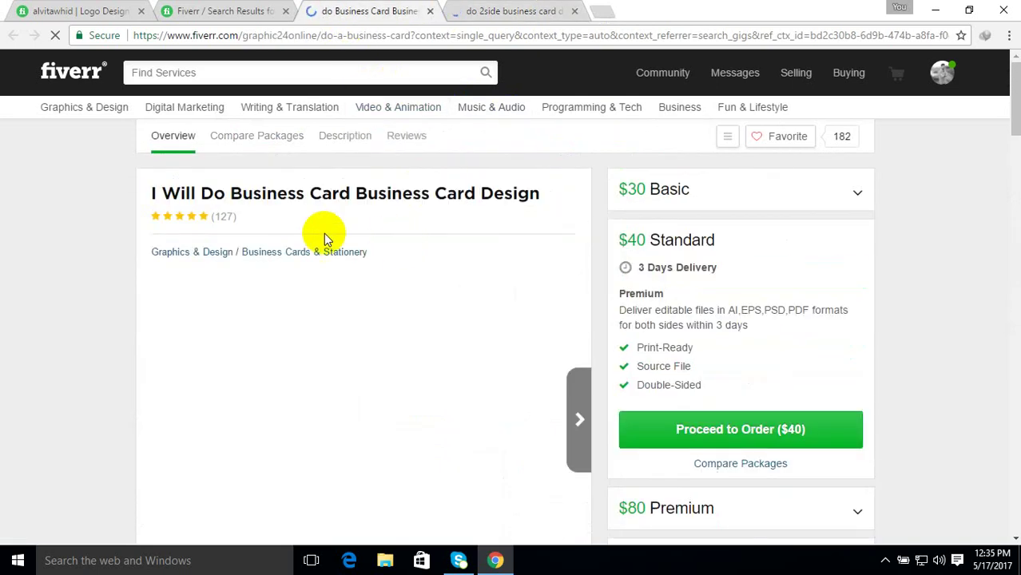
{"action": "scroll", "coordinate": [245, 228], "scroll_direction": "down", "scroll_amount": 12}
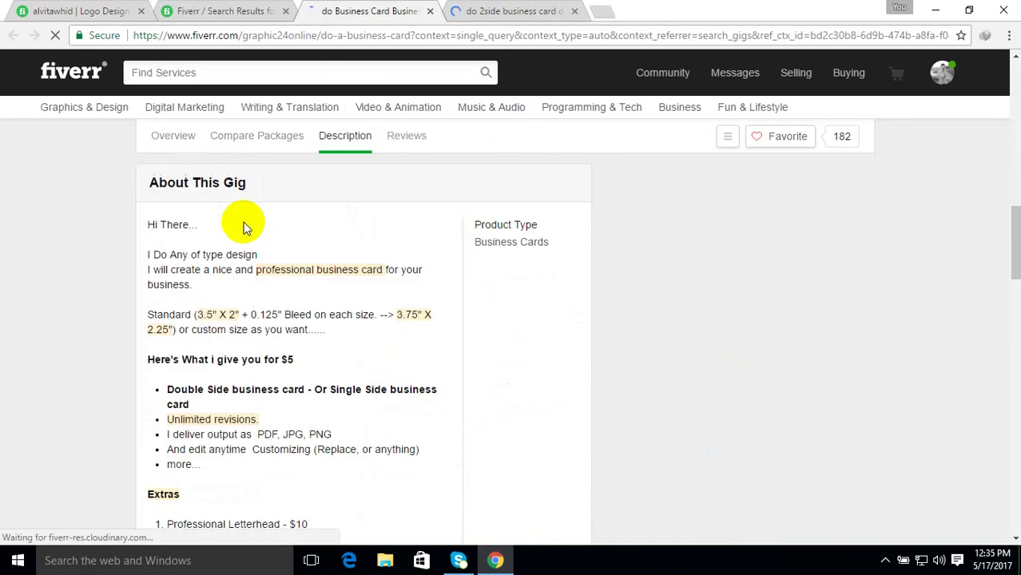
{"action": "scroll", "coordinate": [244, 226], "scroll_direction": "down", "scroll_amount": 7}
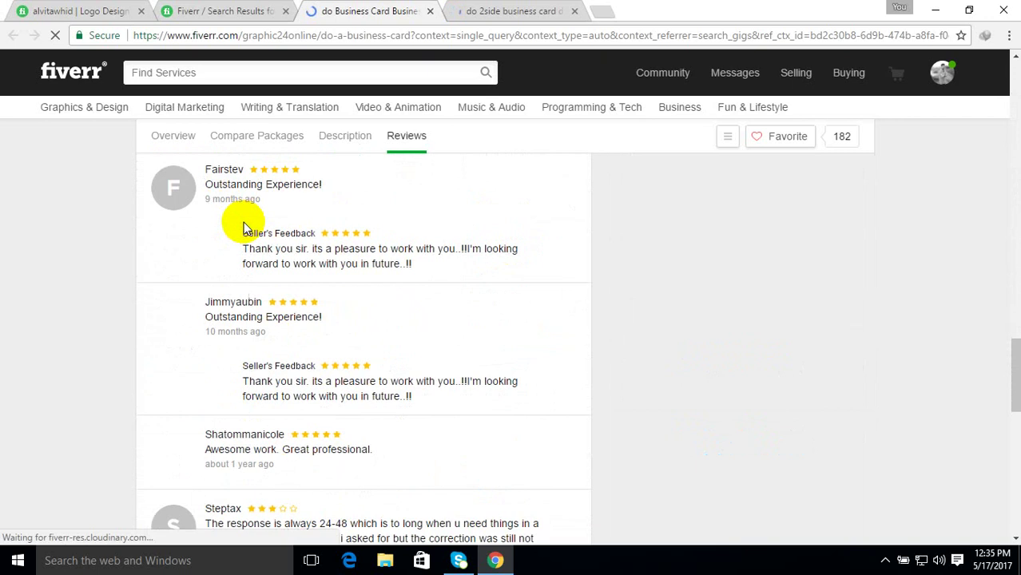
{"action": "scroll", "coordinate": [248, 215], "scroll_direction": "up", "scroll_amount": 15}
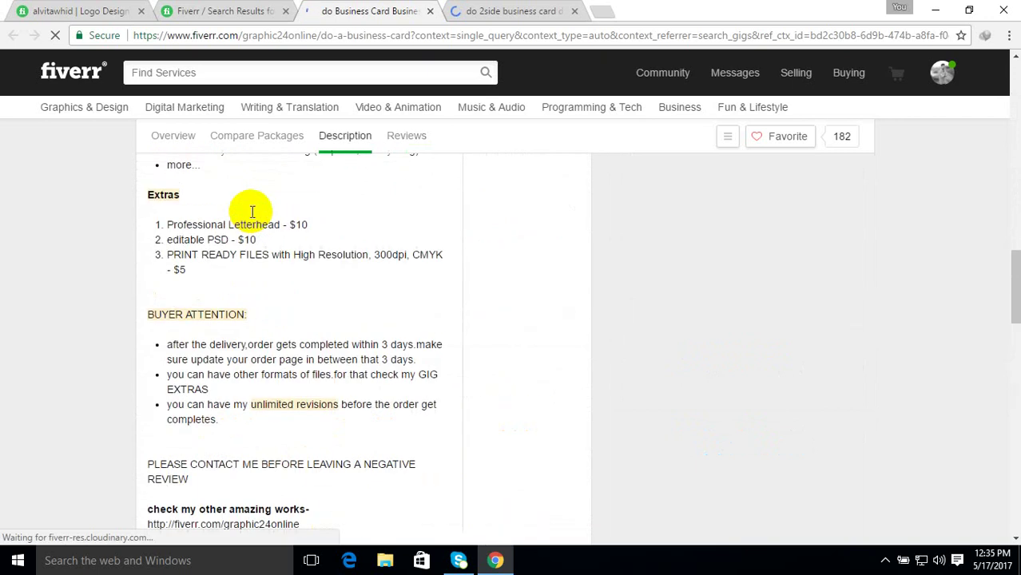
{"action": "scroll", "coordinate": [290, 207], "scroll_direction": "up", "scroll_amount": 5}
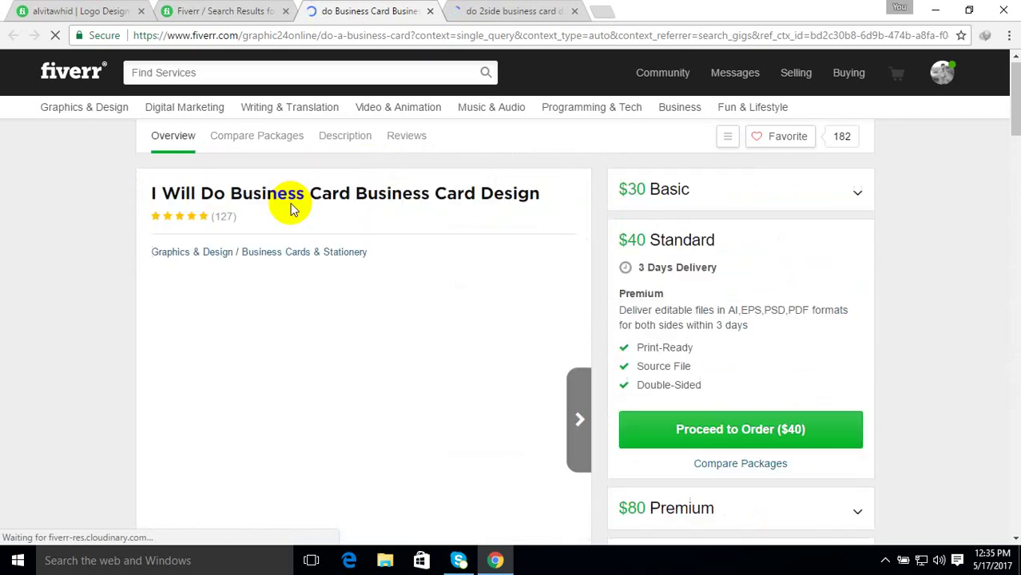
Return to the 2side business card gig and view its title, sample image and package overview
{"action": "left_click", "coordinate": [217, 11]}
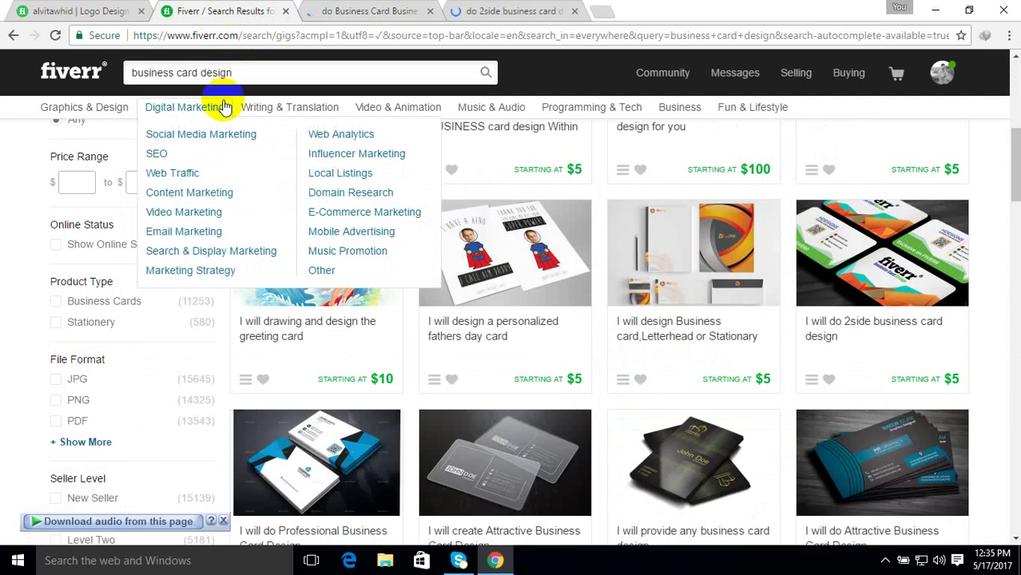
{"action": "left_click", "coordinate": [341, 8]}
{"action": "left_click", "coordinate": [505, 11]}
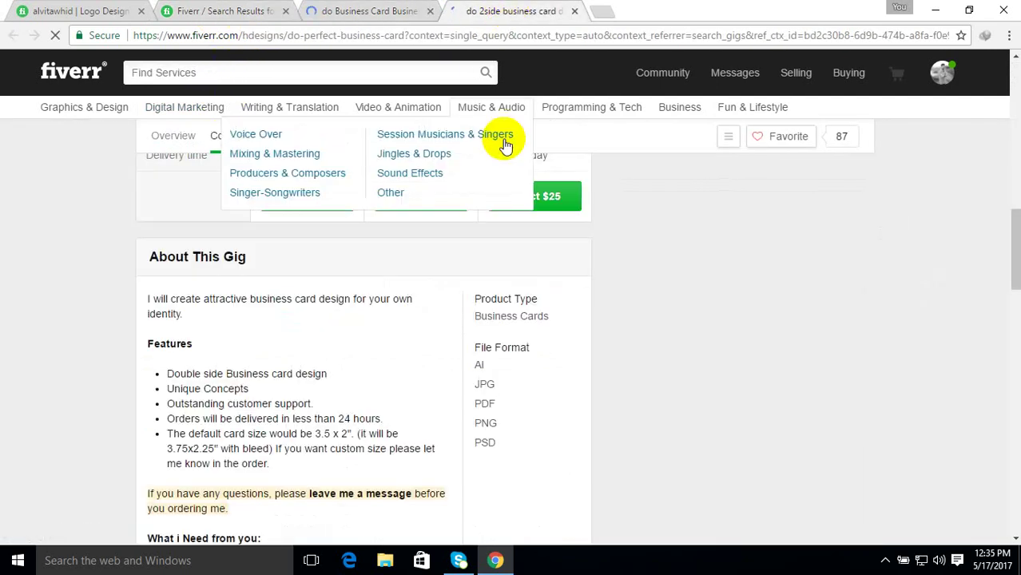
{"action": "scroll", "coordinate": [466, 315], "scroll_direction": "up", "scroll_amount": 3}
{"action": "scroll", "coordinate": [402, 221], "scroll_direction": "up", "scroll_amount": 10}
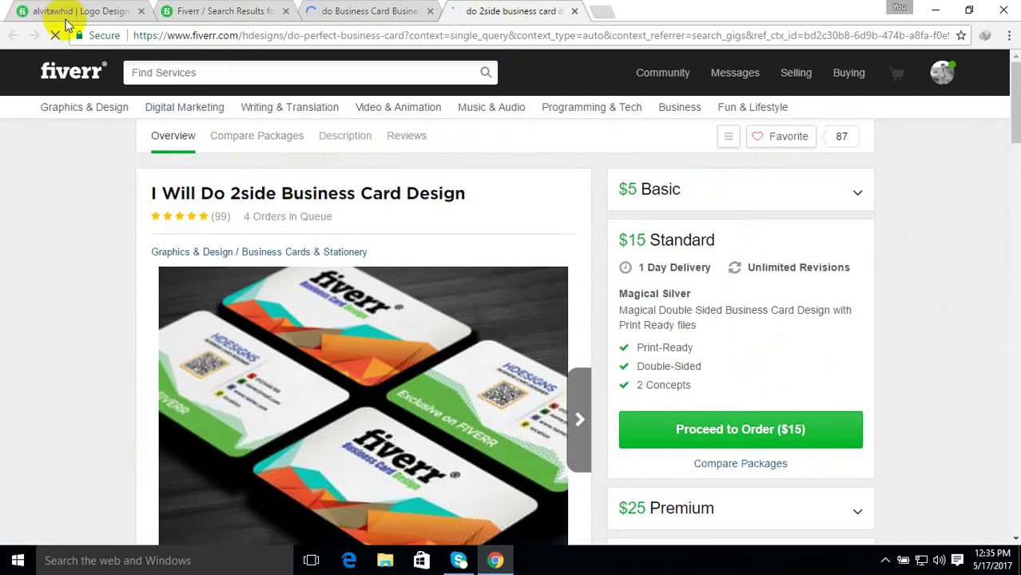
Start creating a new gig from the seller profile's active gigs and activate the empty gig title field
{"action": "left_click", "coordinate": [80, 11]}
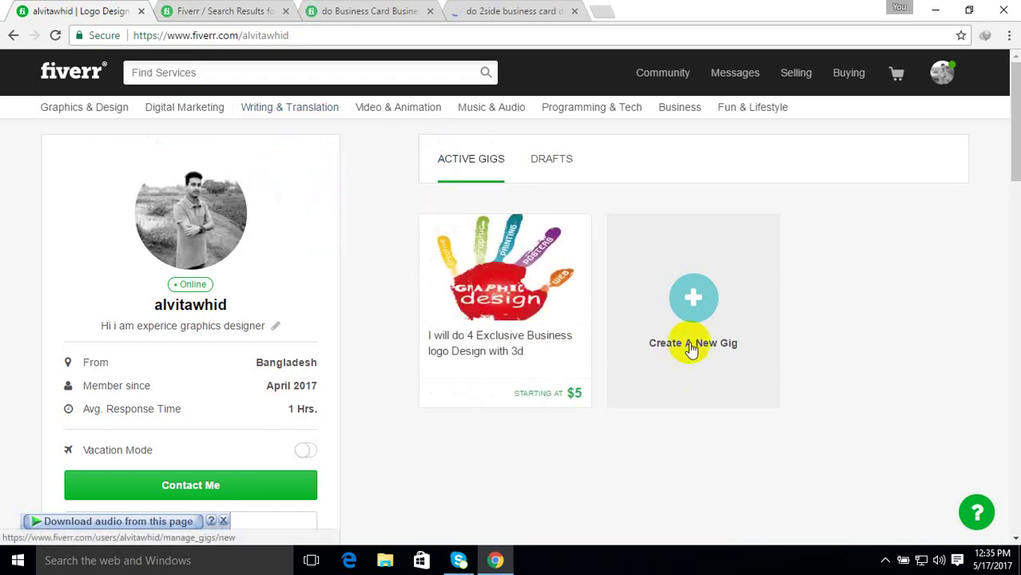
{"action": "left_click", "coordinate": [694, 313]}
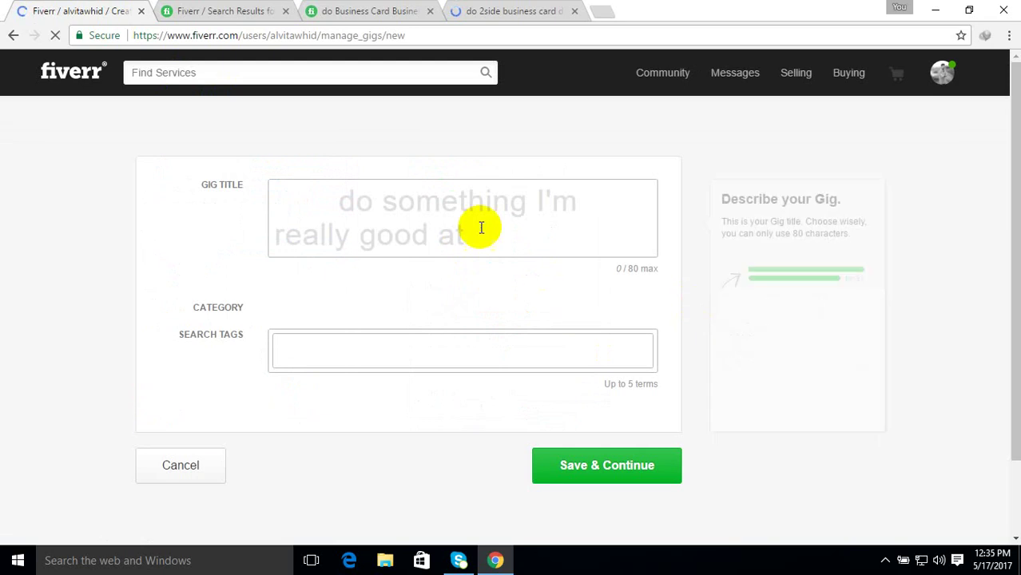
{"action": "left_click", "coordinate": [378, 219]}
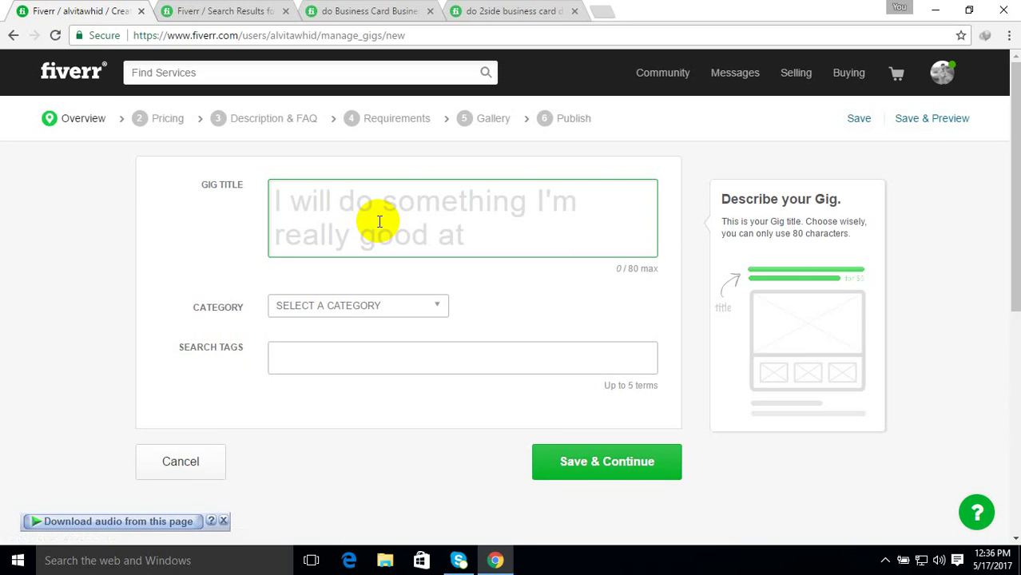
Check the title, gallery and package prices of the "Business Card Business Card Design" gig for reference
{"action": "left_click", "coordinate": [344, 10]}
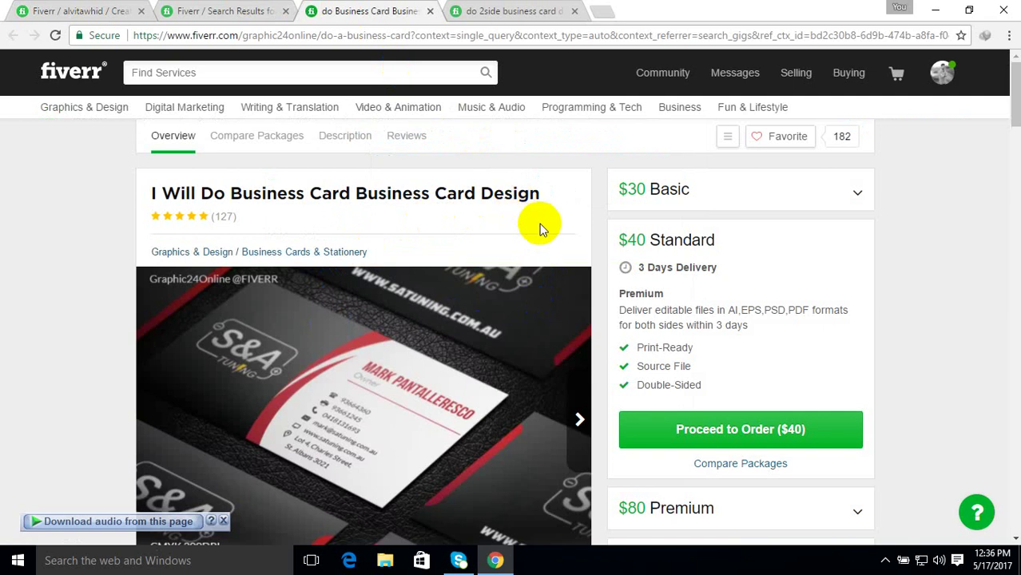
{"action": "scroll", "coordinate": [542, 224], "scroll_direction": "down", "scroll_amount": 5}
{"action": "scroll", "coordinate": [558, 273], "scroll_direction": "up", "scroll_amount": 3}
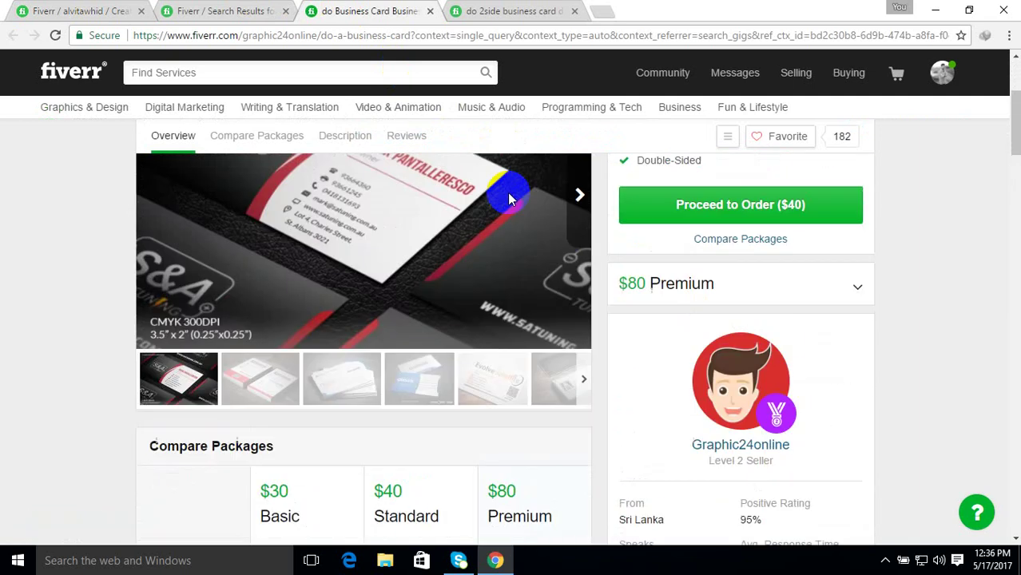
Browse the titles and starting prices in the business card design search results, and return to the new gig form
{"action": "left_click", "coordinate": [210, 10]}
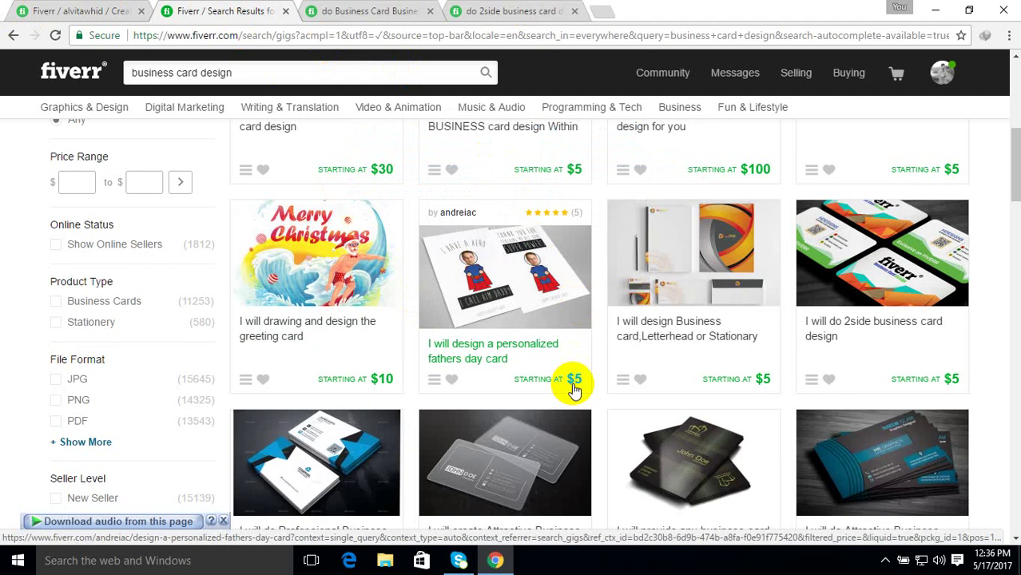
{"action": "scroll", "coordinate": [687, 378], "scroll_direction": "down", "scroll_amount": 3}
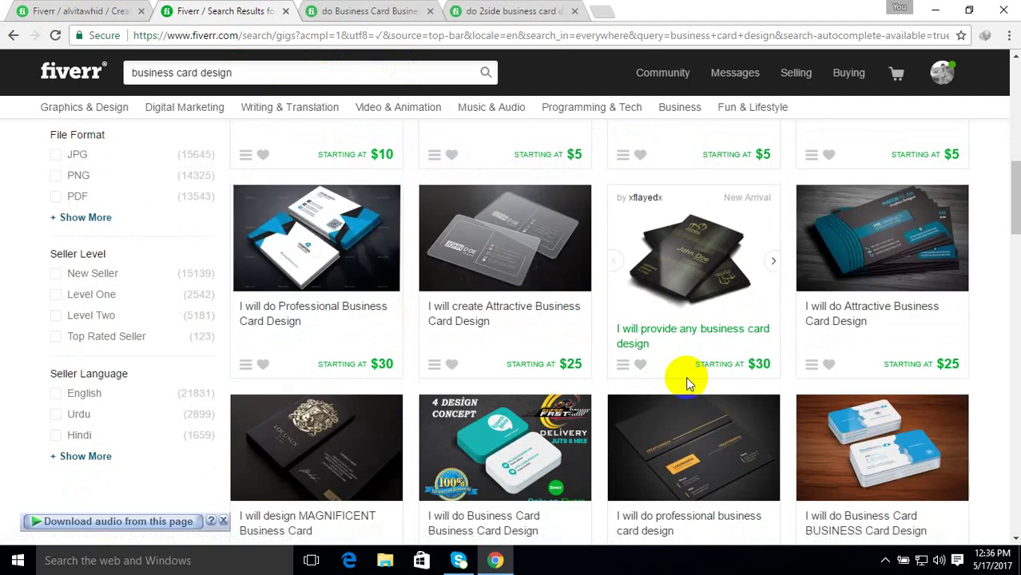
{"action": "scroll", "coordinate": [685, 376], "scroll_direction": "down", "scroll_amount": 2}
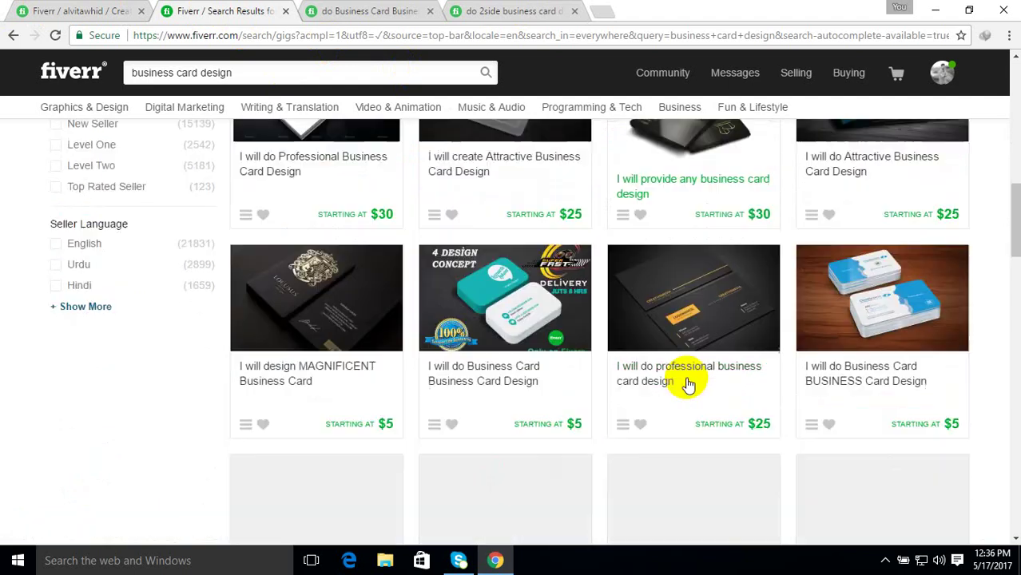
{"action": "scroll", "coordinate": [686, 382], "scroll_direction": "down", "scroll_amount": 1}
{"action": "scroll", "coordinate": [690, 397], "scroll_direction": "down", "scroll_amount": 2}
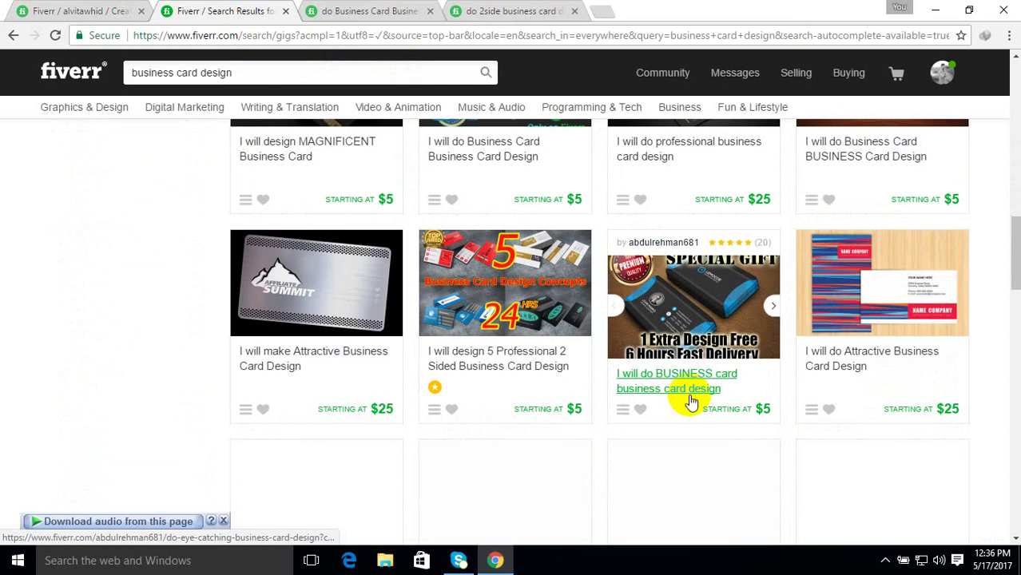
{"action": "left_click", "coordinate": [370, 13]}
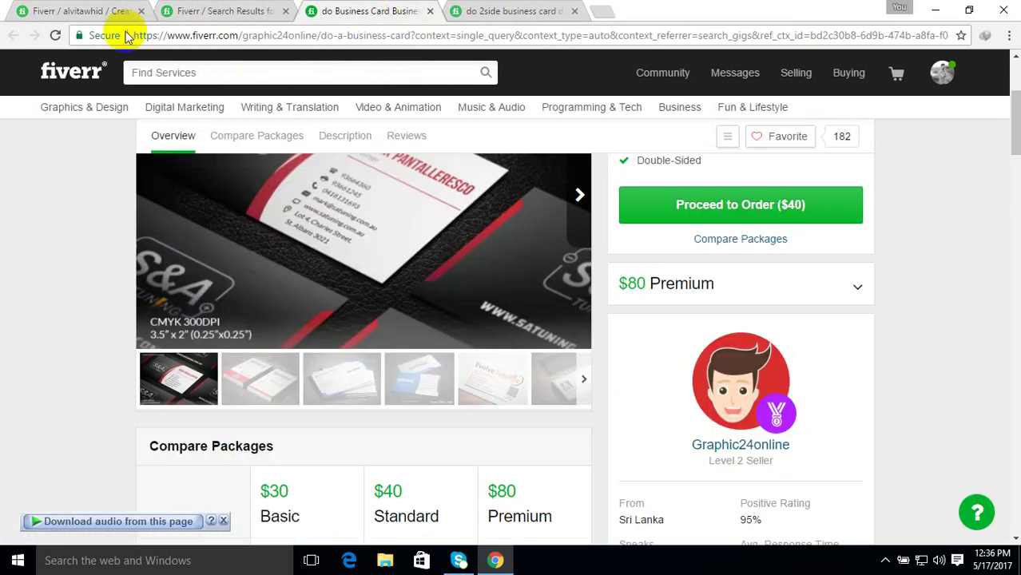
{"action": "left_click", "coordinate": [96, 11]}
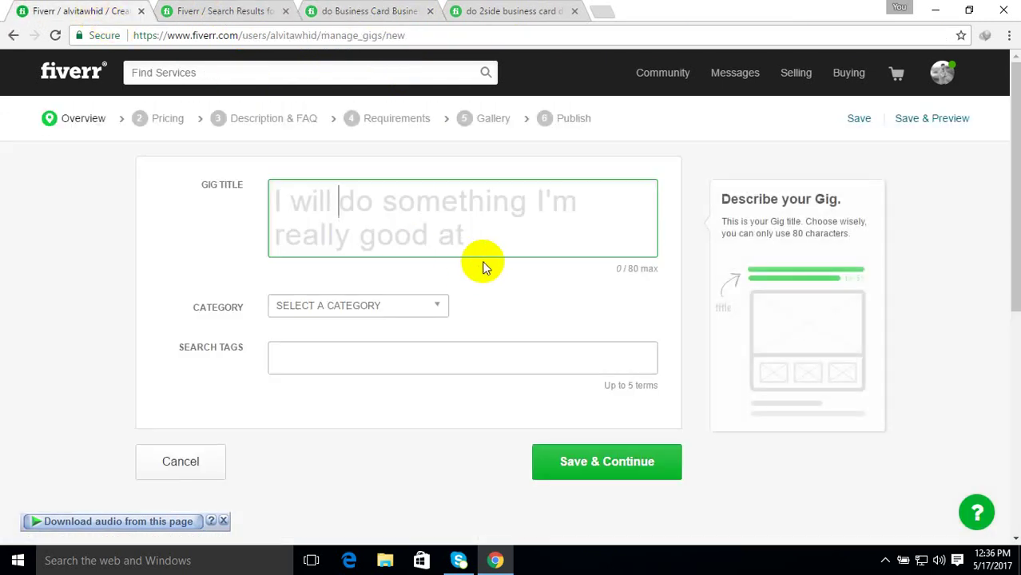
{"action": "type", "text": "creat"}
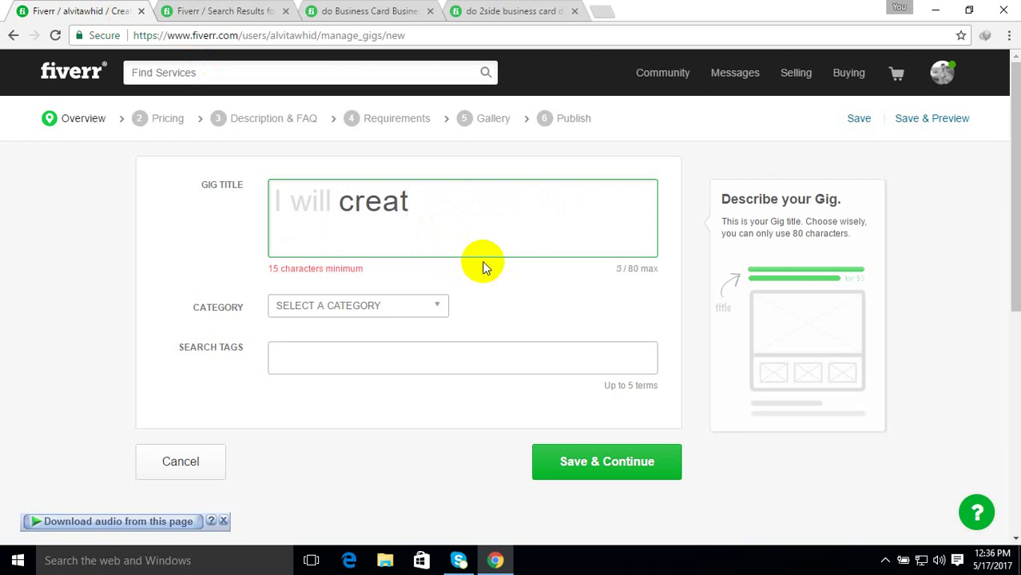
{"action": "key", "text": "BackSpace"}
{"action": "key", "text": "BackSpace"}
{"action": "key", "text": "BackSpace"}
{"action": "key", "text": "BackSpace"}
{"action": "key", "text": "BackSpace"}
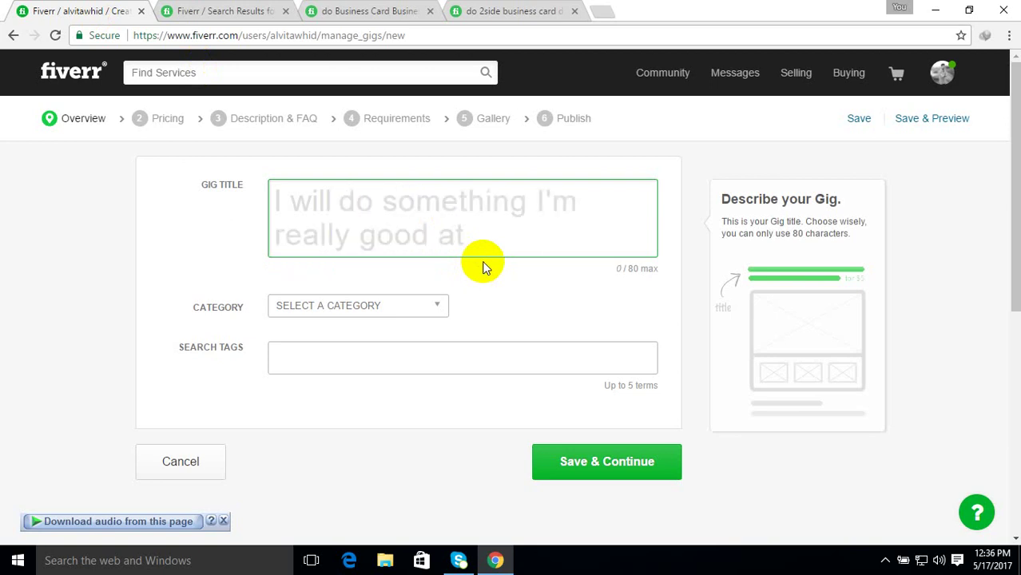
Enter "design a business card for you" as the gig title
{"action": "type", "text": "design"}
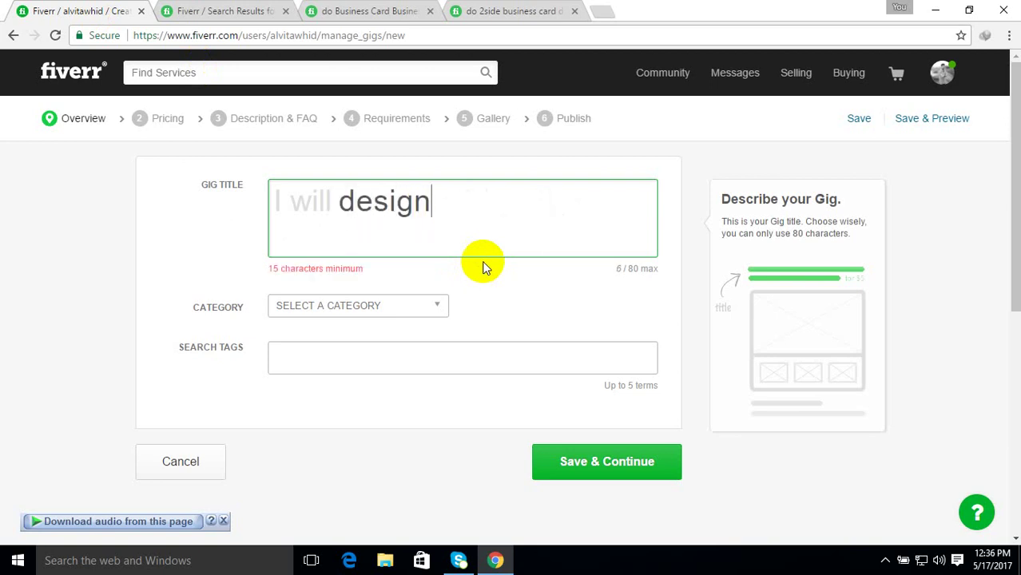
{"action": "type", "text": " a bu"}
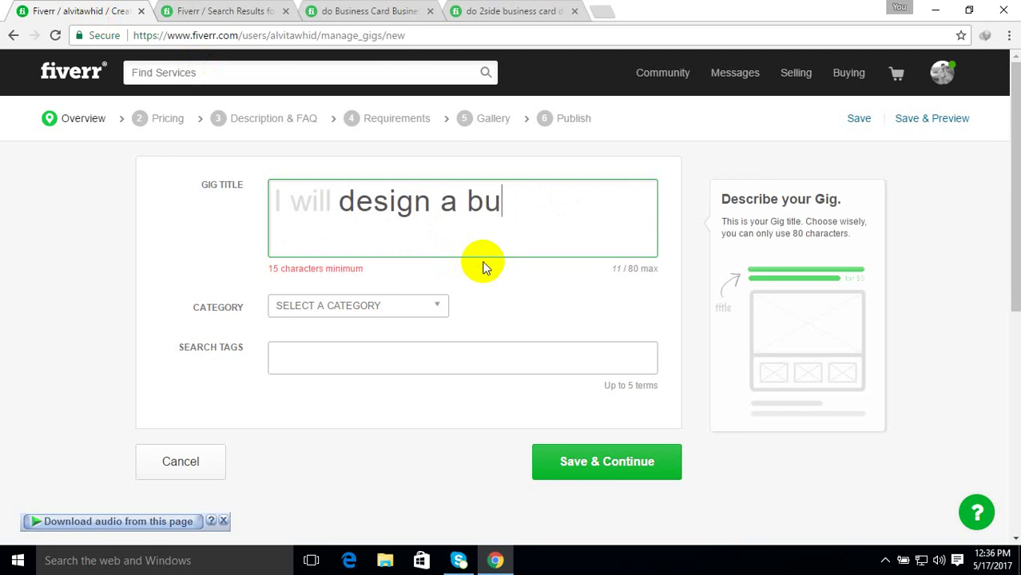
{"action": "type", "text": "s"}
{"action": "type", "text": "in"}
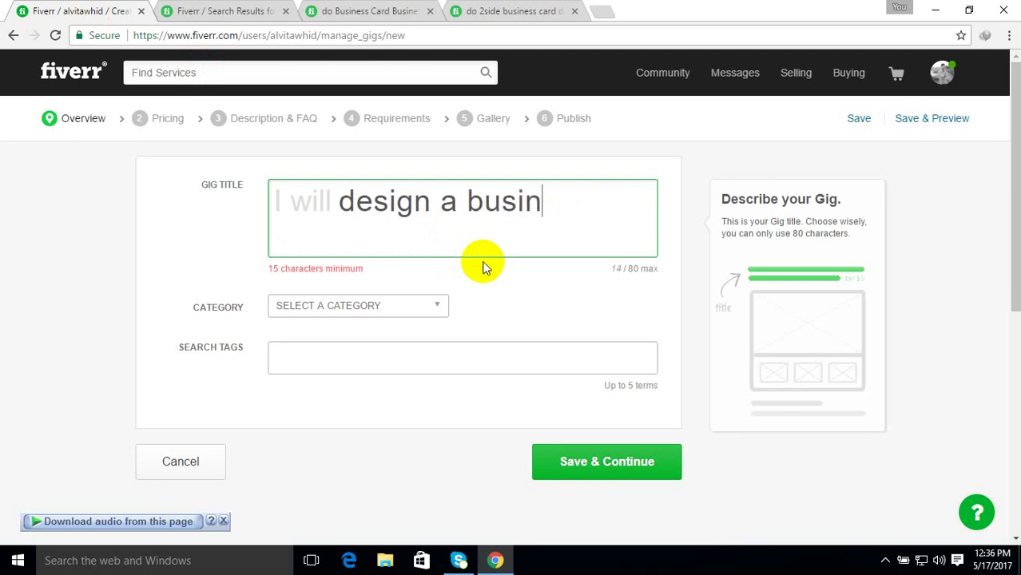
{"action": "type", "text": "ess ca"}
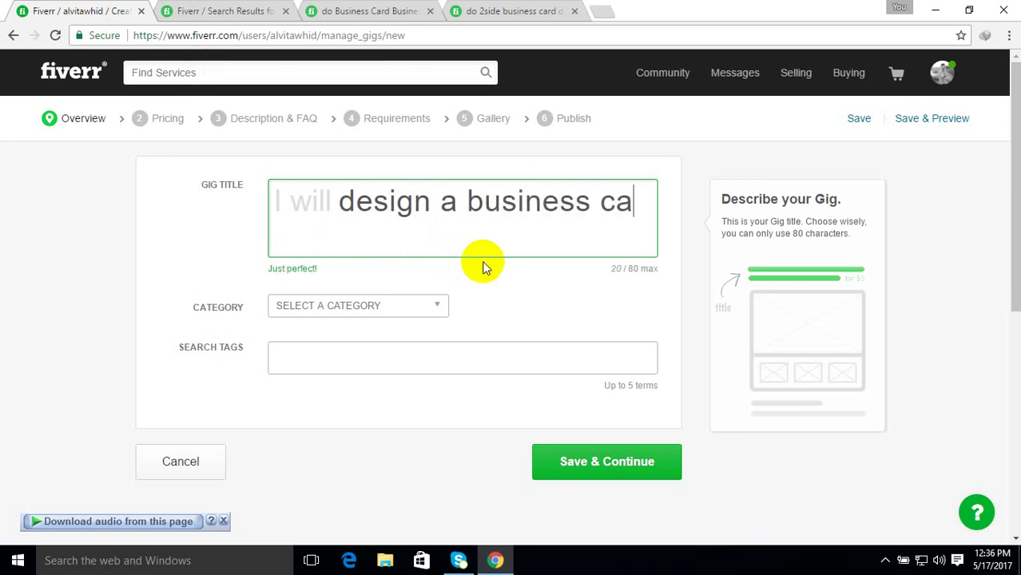
{"action": "type", "text": "rd for you"}
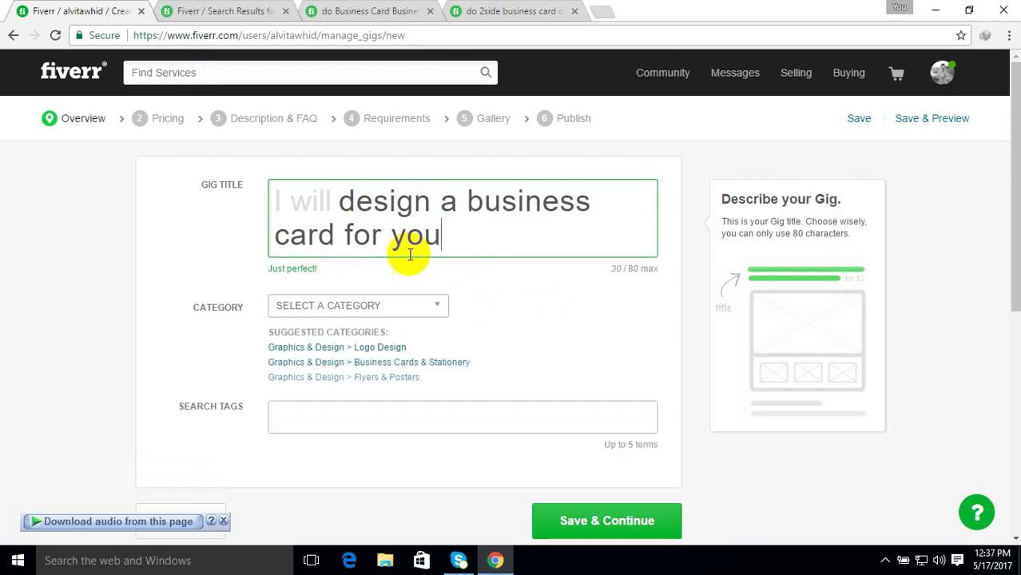
Reword the gig title to "design business cards for you" and set the category to Graphics & Design > Business Cards & Stationery
{"action": "left_click", "coordinate": [454, 198]}
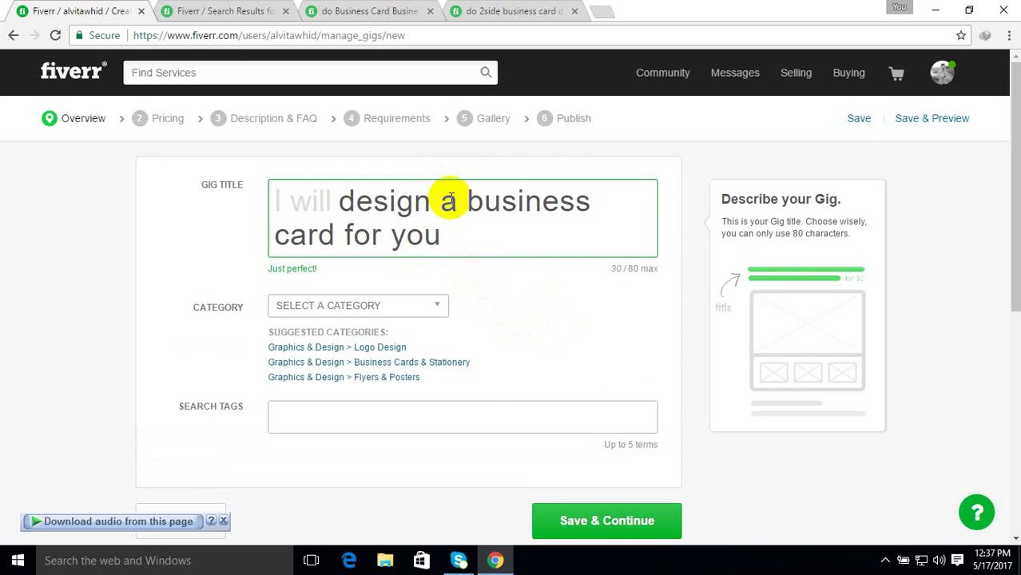
{"action": "key", "text": "BackSpace"}
{"action": "key", "text": "BackSpace"}
{"action": "key", "text": "BackSpace"}
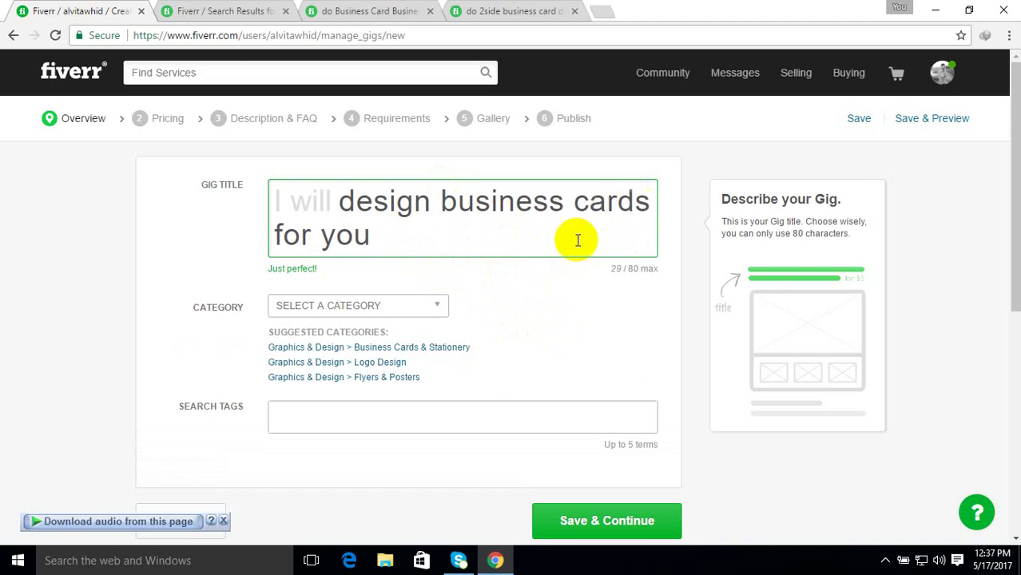
{"action": "left_click", "coordinate": [580, 348]}
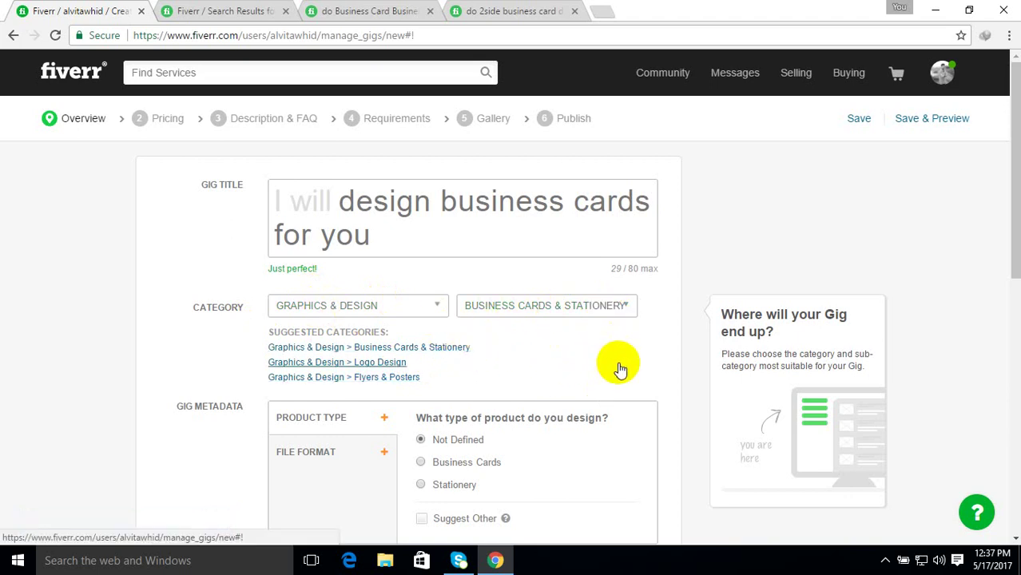
Select AI, JPG, PDF, PNG and PSD as the provided file formats in the gig metadata
{"action": "scroll", "coordinate": [615, 364], "scroll_direction": "down", "scroll_amount": 2}
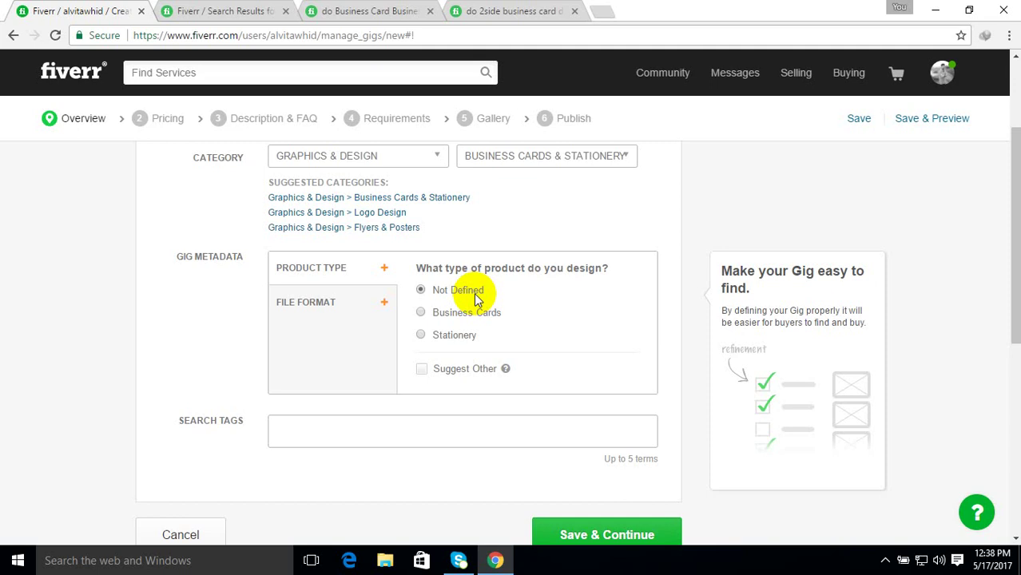
{"action": "left_click", "coordinate": [320, 314]}
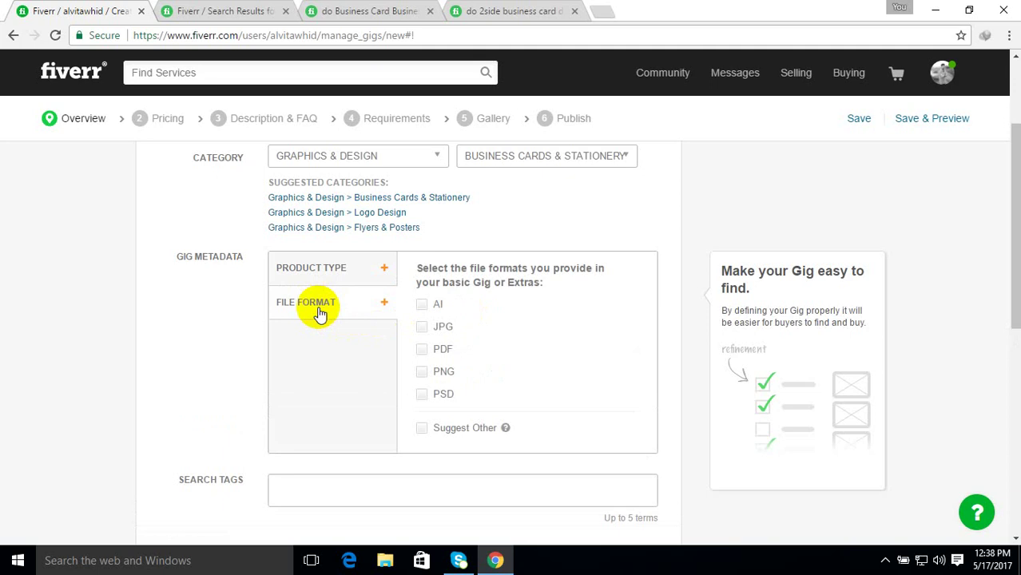
{"action": "left_click", "coordinate": [423, 312]}
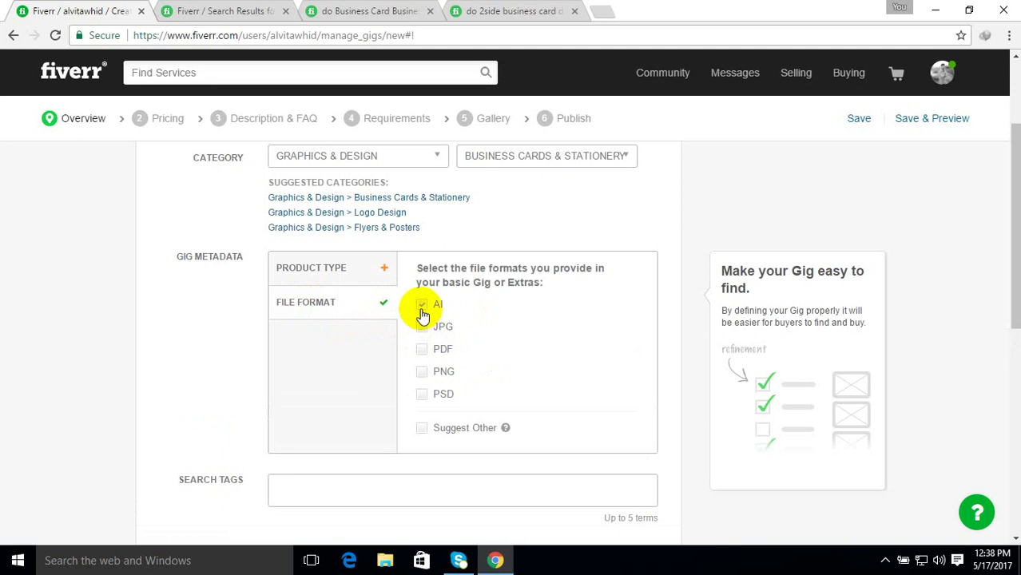
{"action": "left_click", "coordinate": [423, 374]}
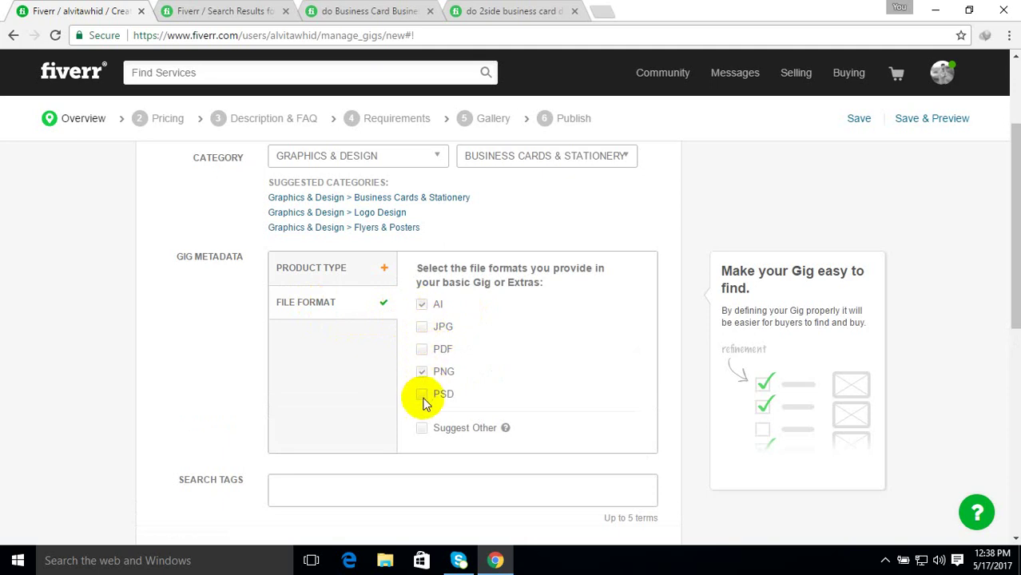
{"action": "left_click", "coordinate": [422, 350]}
{"action": "left_click", "coordinate": [422, 329]}
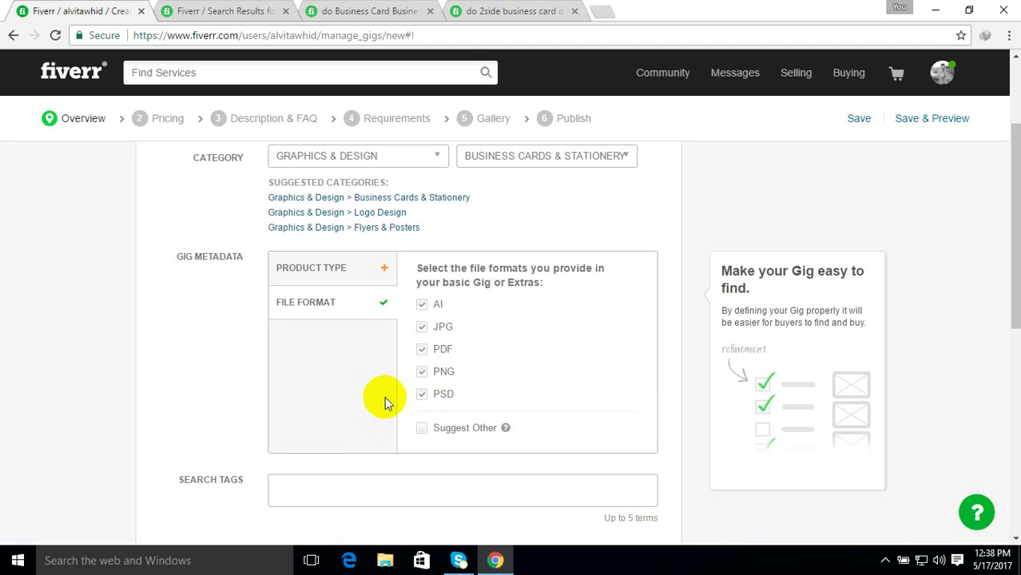
Activate the empty search tags field, review the business card design search results for reference, and return to the gig form
{"action": "scroll", "coordinate": [468, 358], "scroll_direction": "down", "scroll_amount": 2}
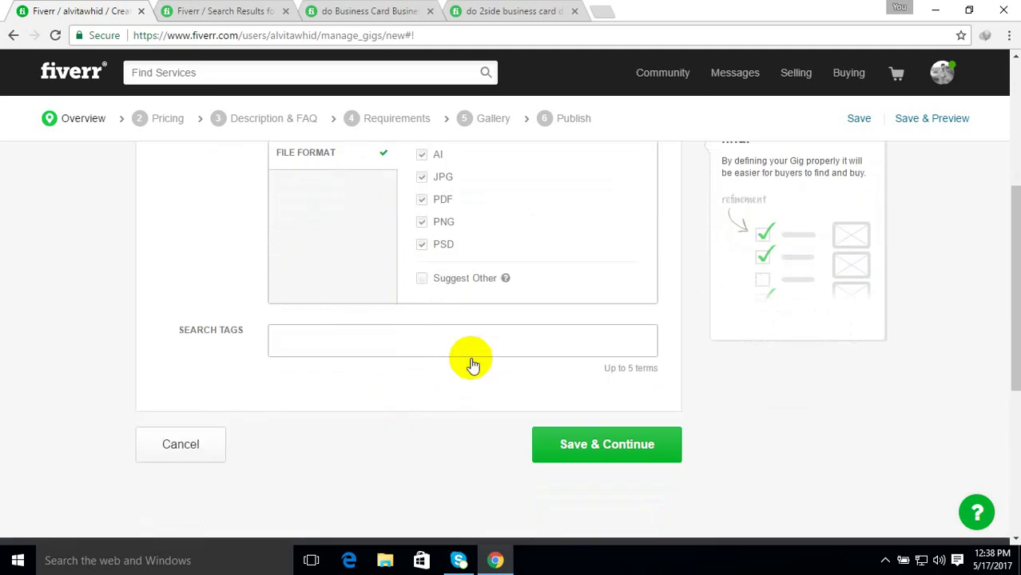
{"action": "left_click", "coordinate": [301, 341]}
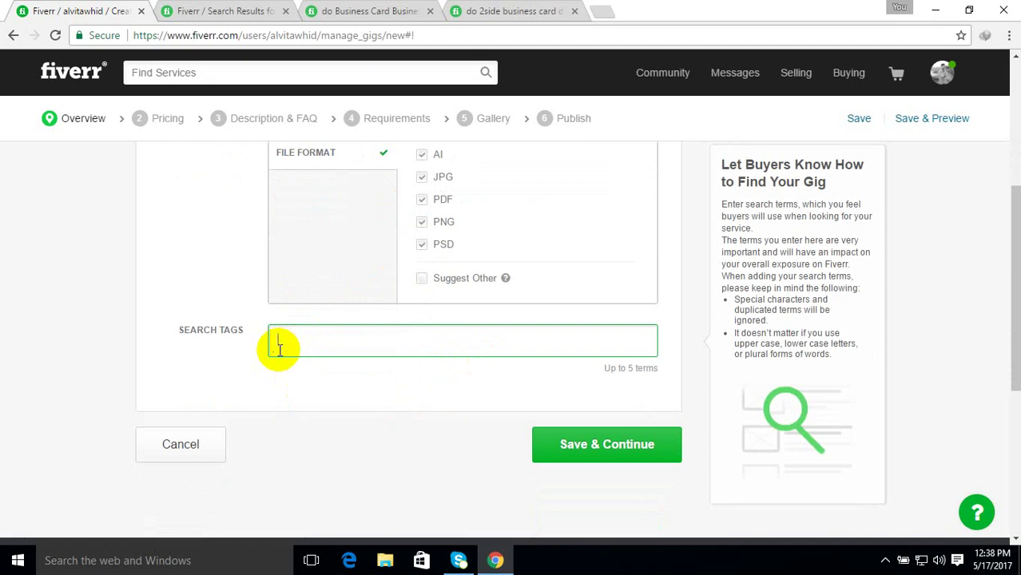
{"action": "left_click", "coordinate": [358, 13]}
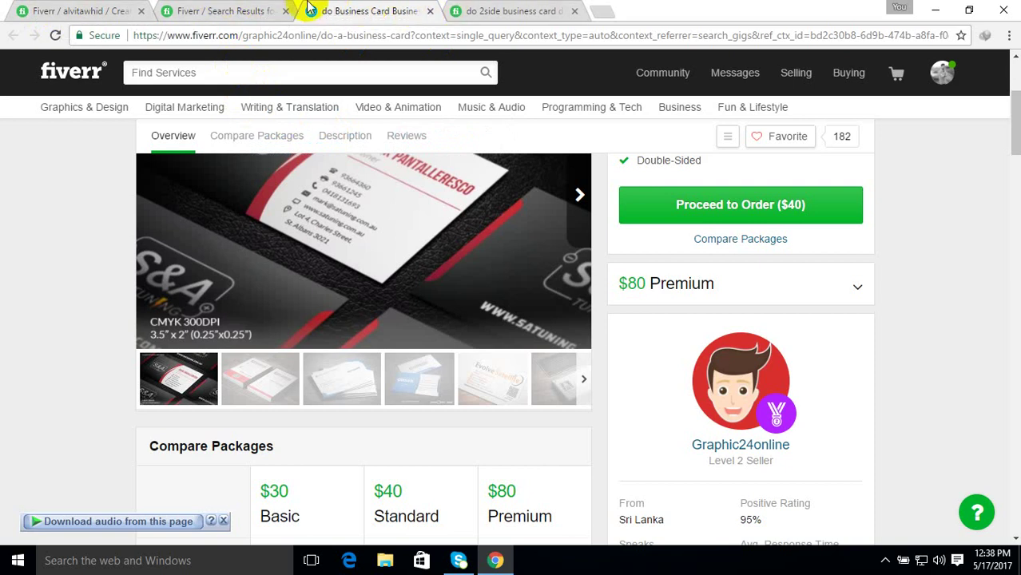
{"action": "left_click", "coordinate": [251, 10]}
{"action": "scroll", "coordinate": [546, 433], "scroll_direction": "down", "scroll_amount": 5}
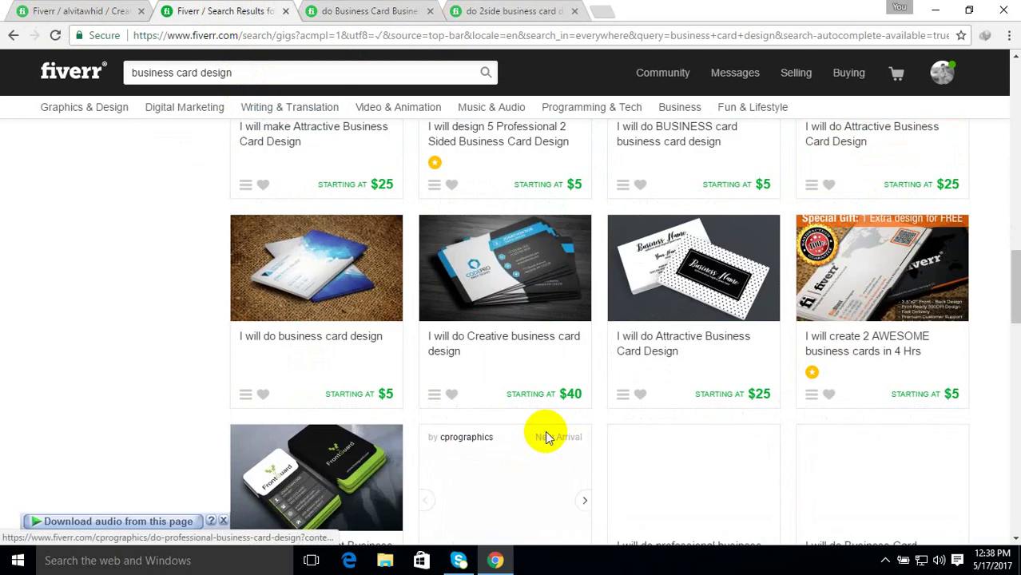
{"action": "scroll", "coordinate": [251, 156], "scroll_direction": "up", "scroll_amount": 6}
{"action": "left_click", "coordinate": [71, 11]}
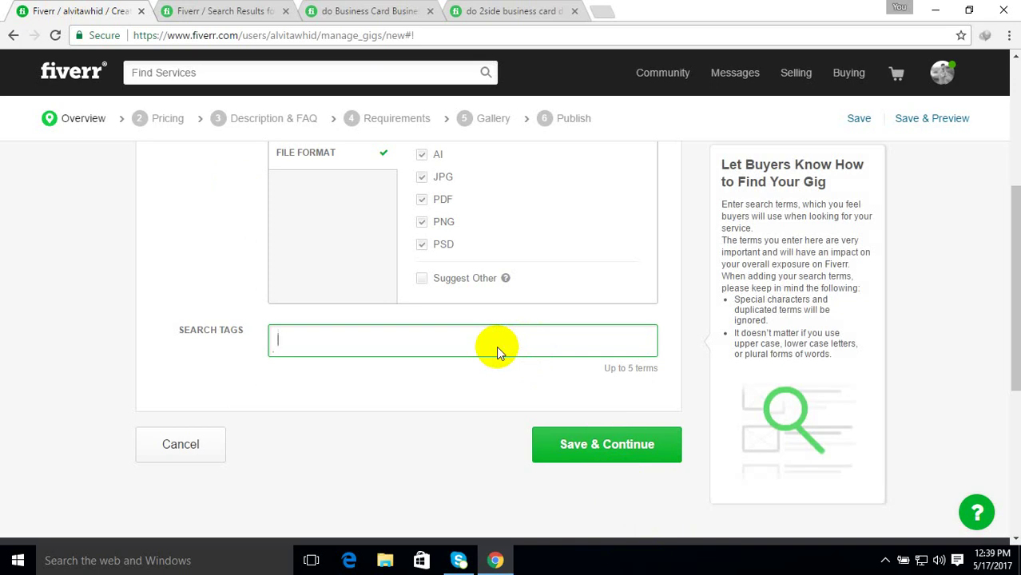
Add the suggested term "business cards" as the gig's first search tag
{"action": "type", "text": "bus"}
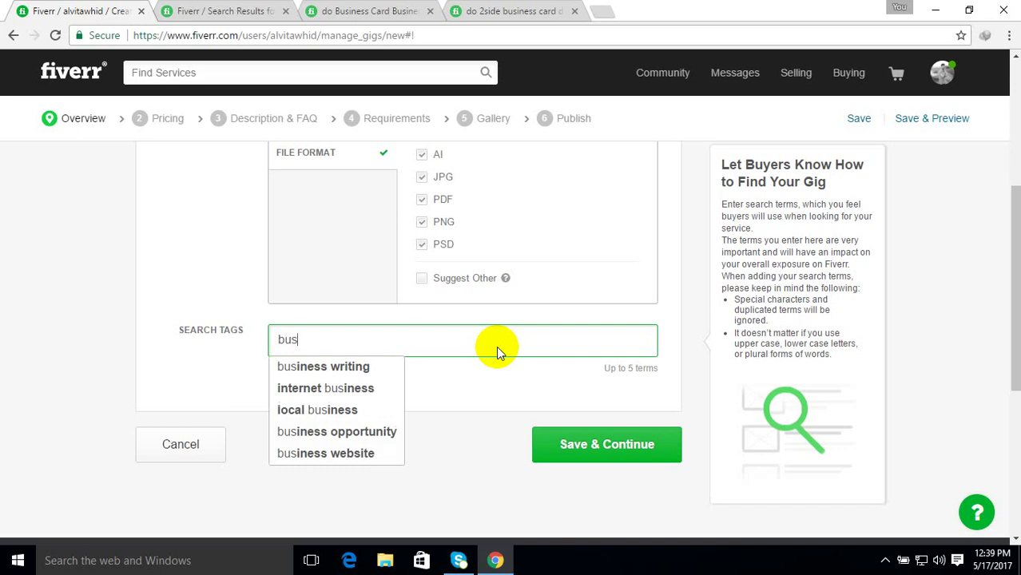
{"action": "type", "text": "i"}
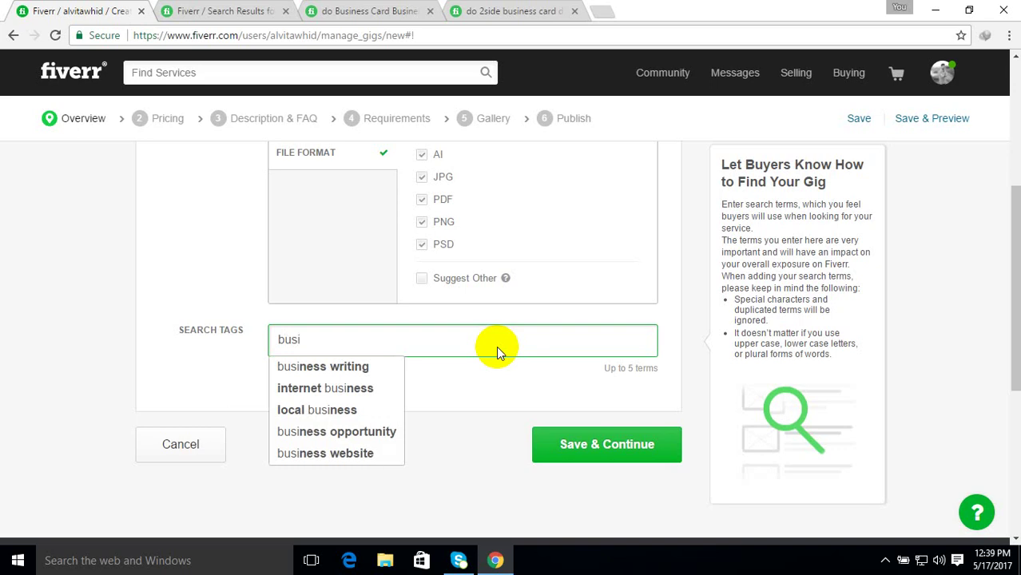
{"action": "type", "text": "ness "}
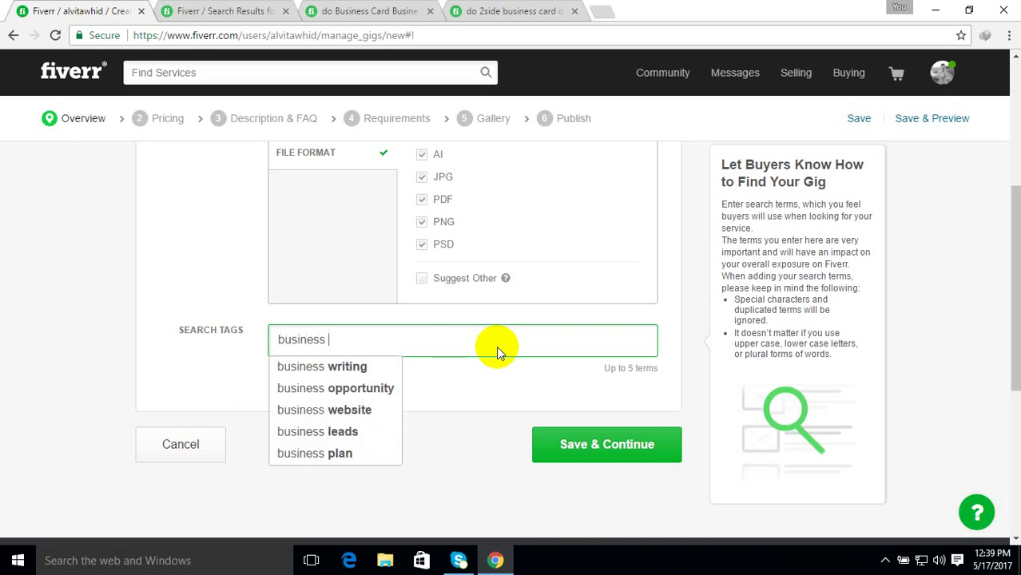
{"action": "type", "text": "ca"}
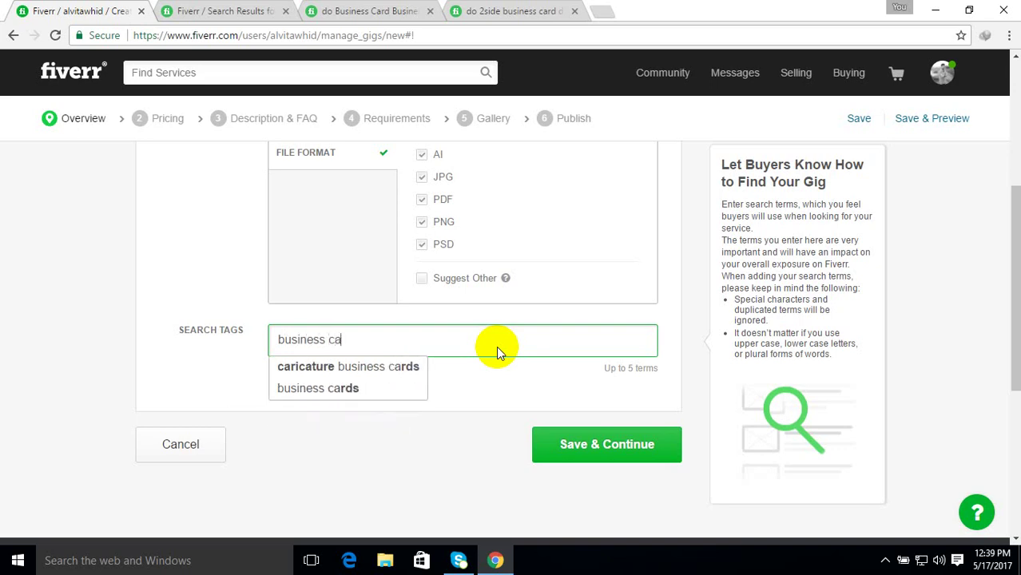
{"action": "key", "text": "Down"}
{"action": "key", "text": "Down"}
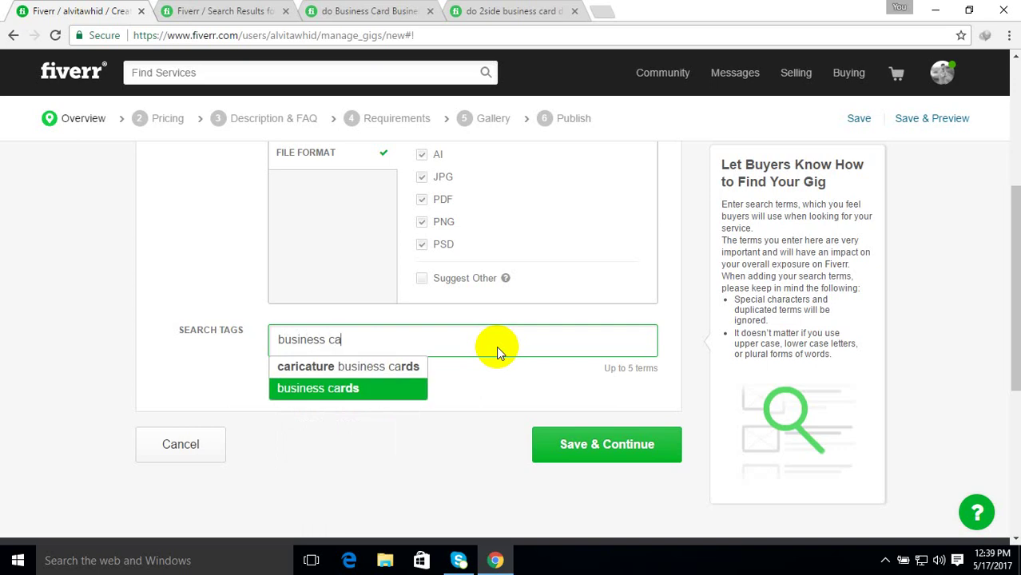
{"action": "key", "text": "Return"}
{"action": "left_click", "coordinate": [116, 357]}
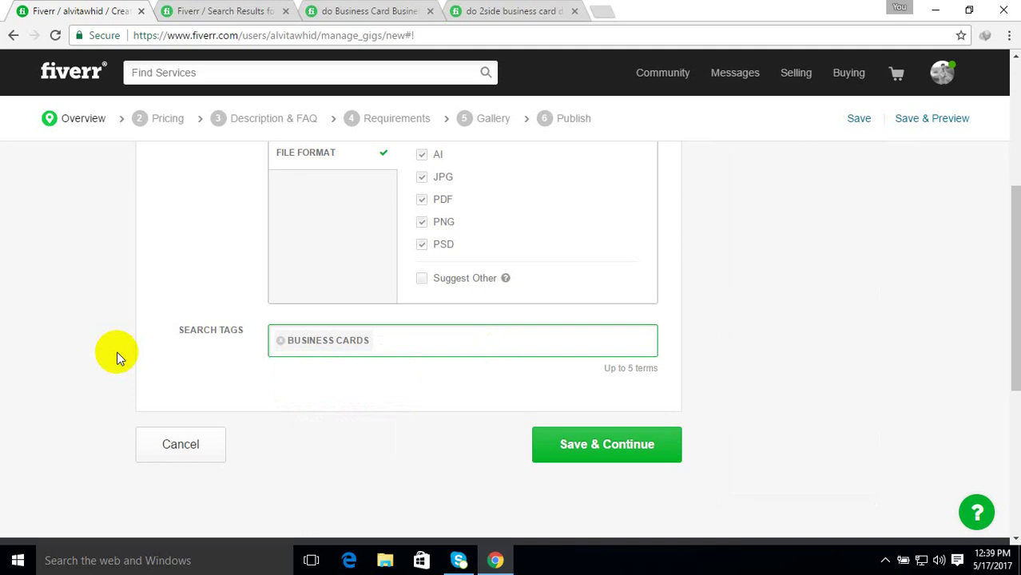
Add "name card" as the gig's second search tag
{"action": "type", "text": "name"}
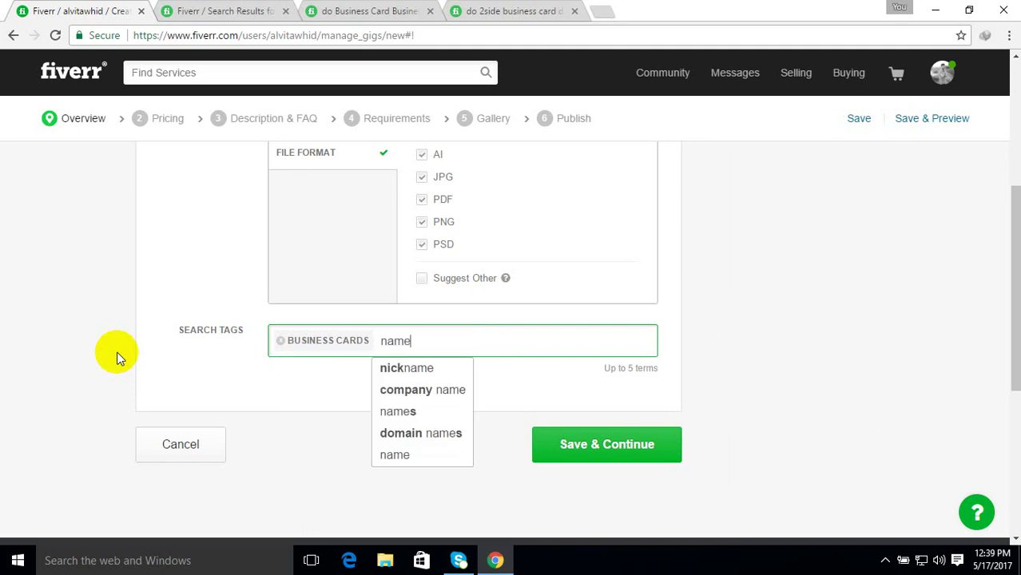
{"action": "type", "text": " c"}
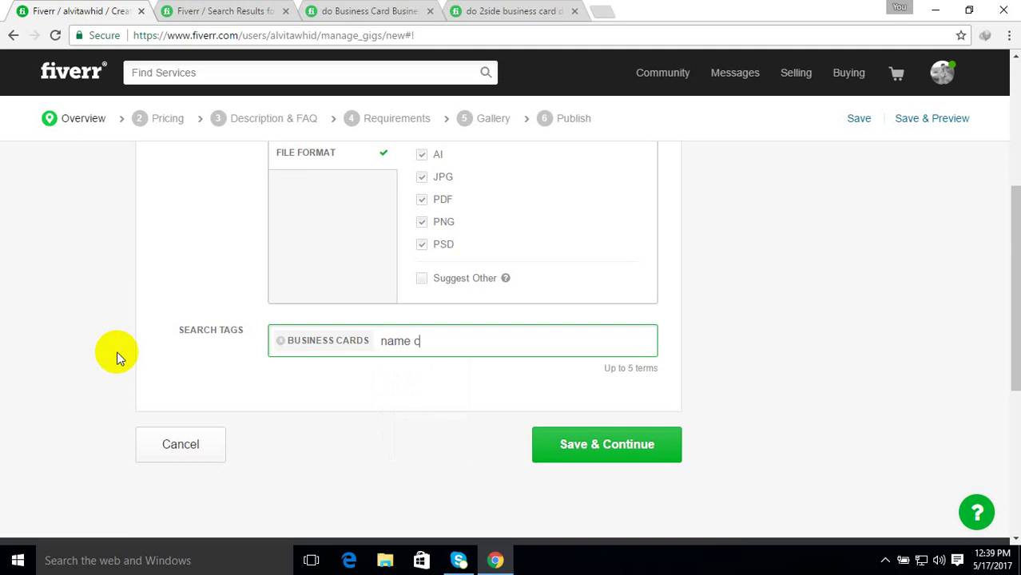
{"action": "type", "text": "ard"}
{"action": "key", "text": "Return"}
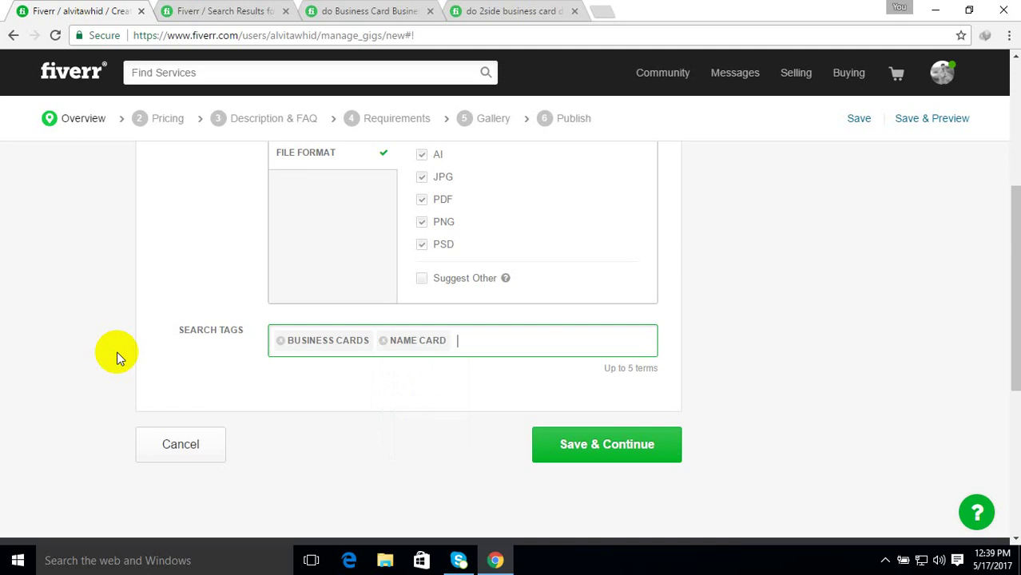
Add "visiting card" as the gig's third search tag
{"action": "type", "text": "visiting"}
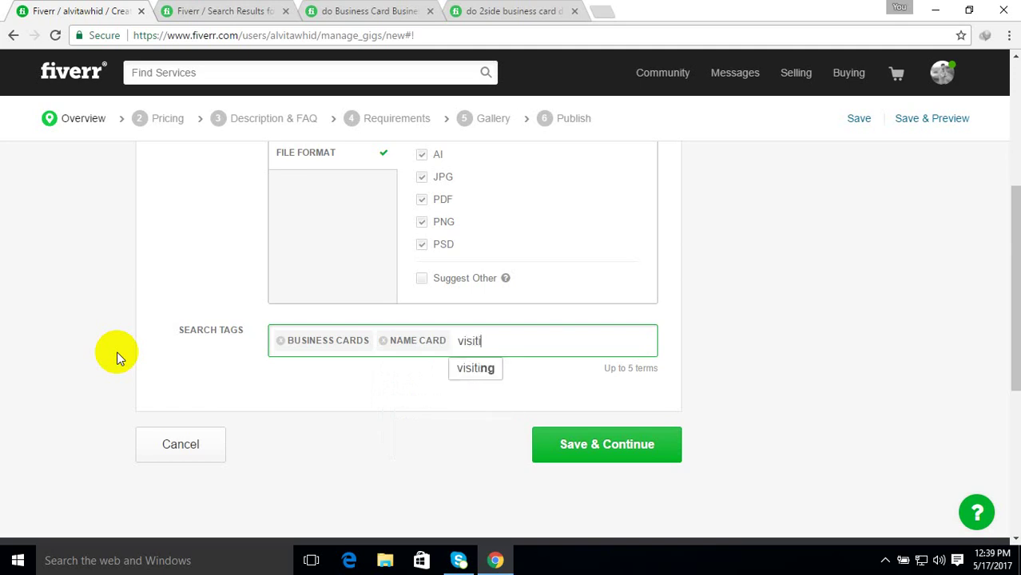
{"action": "type", "text": " card"}
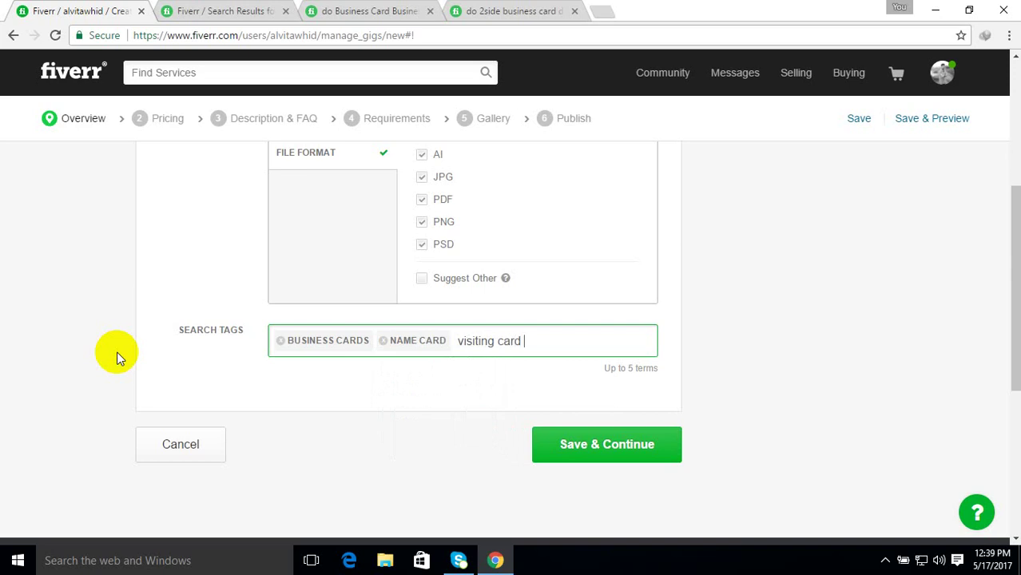
{"action": "key", "text": "Return"}
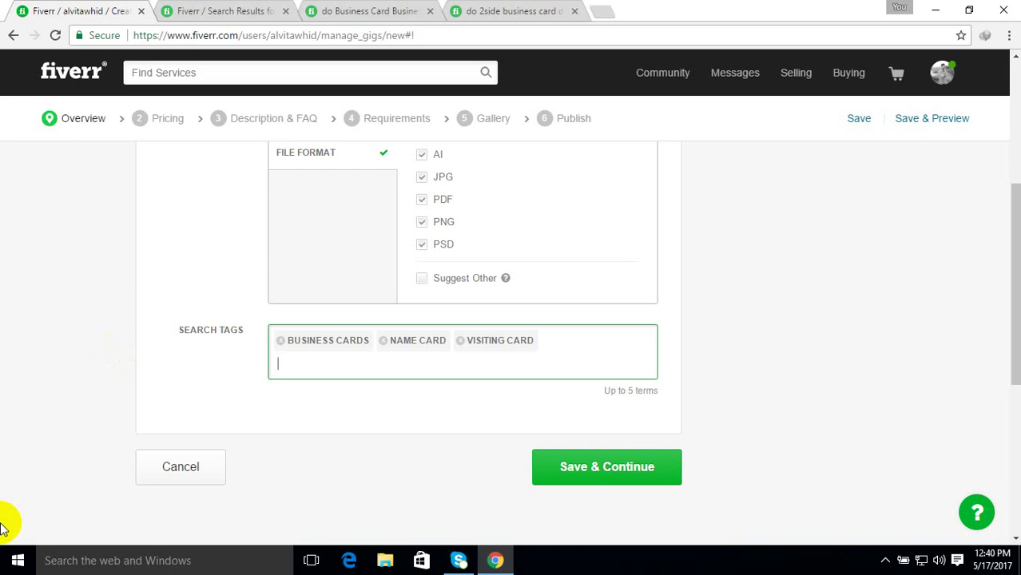
Add the suggested term "stationary" as the gig's fourth search tag
{"action": "type", "text": "sat"}
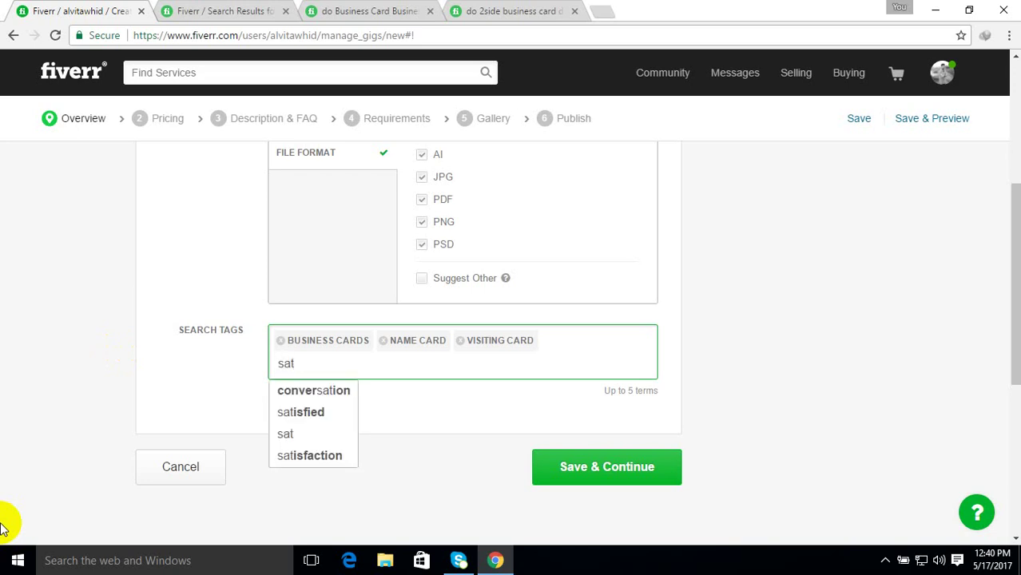
{"action": "key", "text": "BackSpace"}
{"action": "key", "text": "BackSpace"}
{"action": "type", "text": "tatip"}
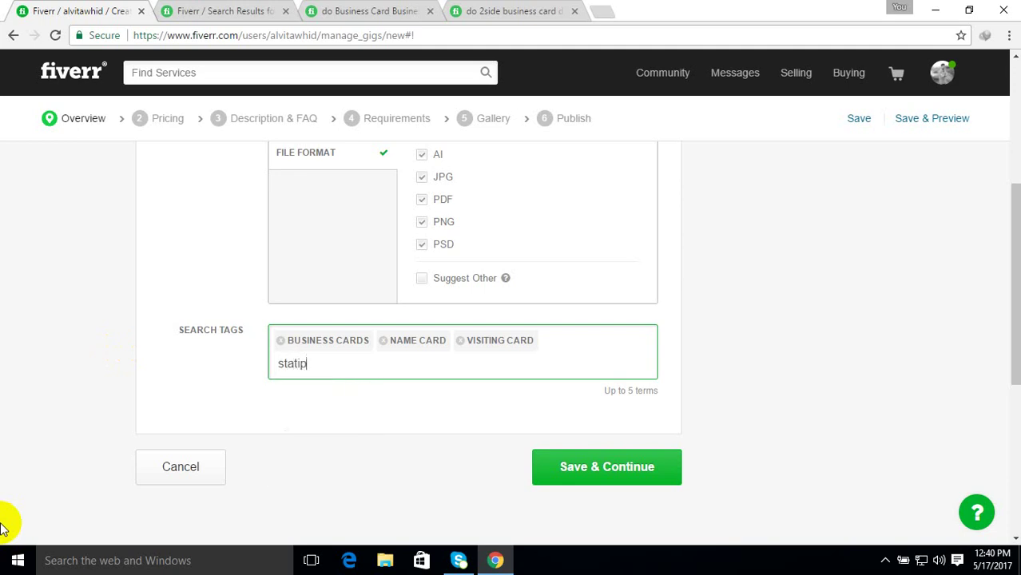
{"action": "key", "text": "BackSpace"}
{"action": "type", "text": "ona"}
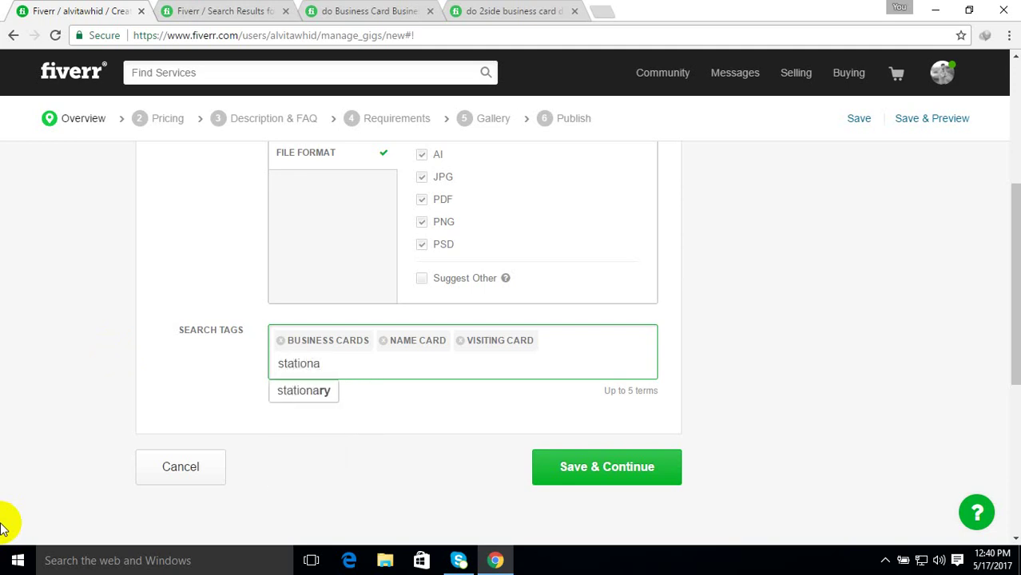
{"action": "key", "text": "Down"}
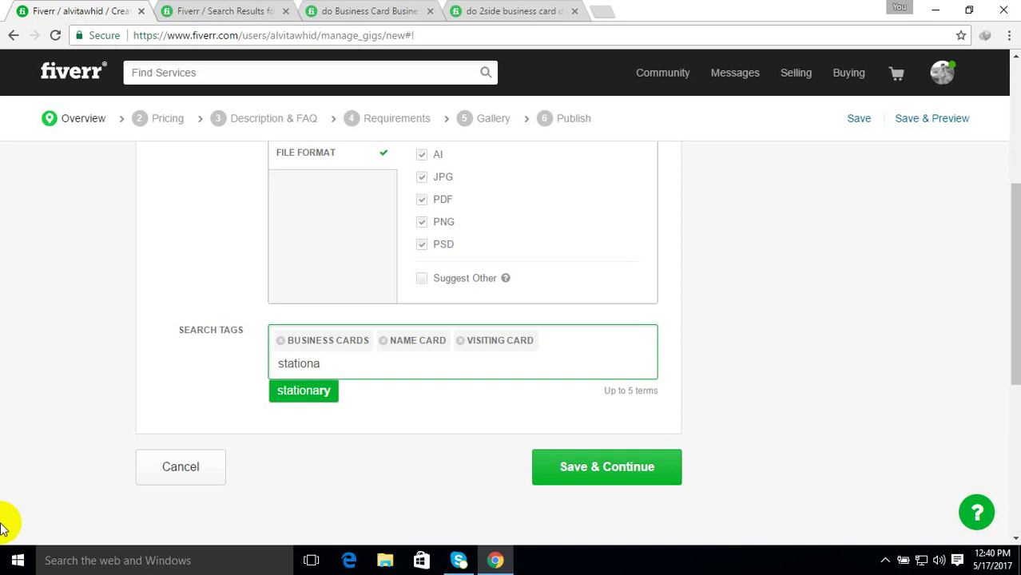
{"action": "key", "text": "Return"}
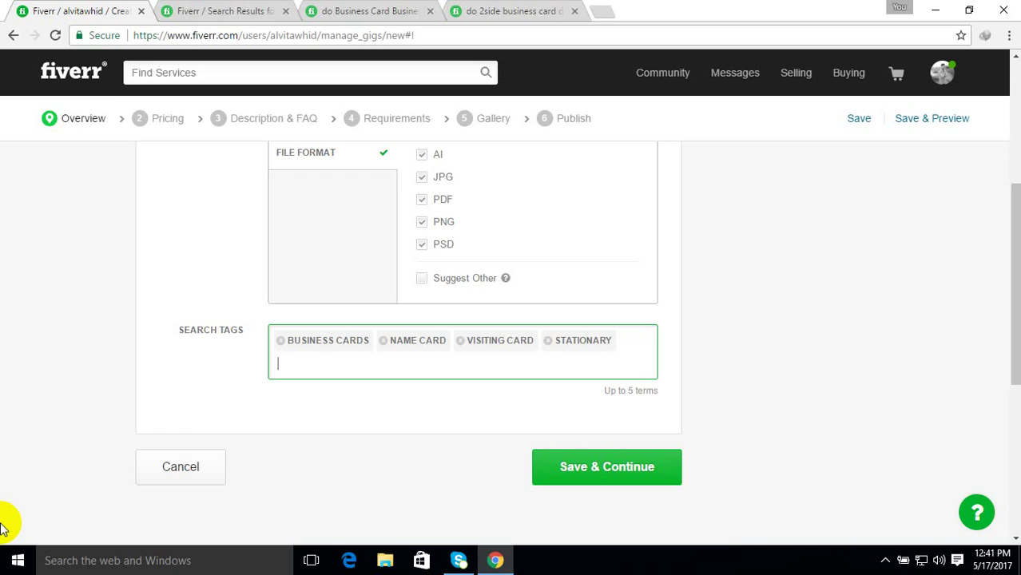
{"action": "type", "text": "g"}
{"action": "key", "text": "BackSpace"}
{"action": "type", "text": "bs card"}
{"action": "key", "text": "BackSpace"}
{"action": "key", "text": "BackSpace"}
{"action": "key", "text": "BackSpace"}
{"action": "key", "text": "BackSpace"}
{"action": "key", "text": "BackSpace"}
{"action": "key", "text": "BackSpace"}
{"action": "key", "text": "BackSpace"}
Add the suggested term "graphics design" as the gig's fifth search tag
{"action": "type", "text": "grap"}
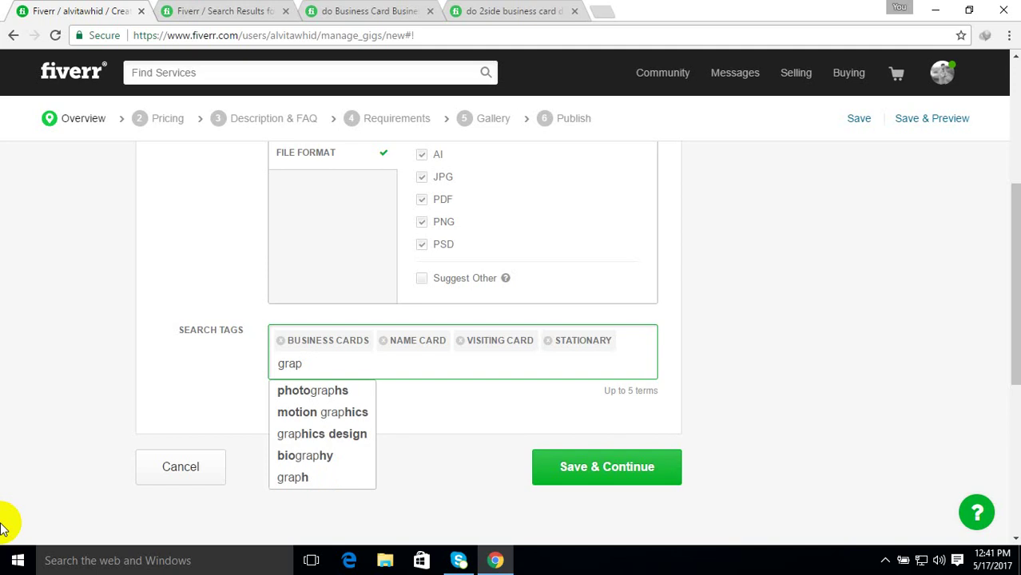
{"action": "type", "text": "ic"}
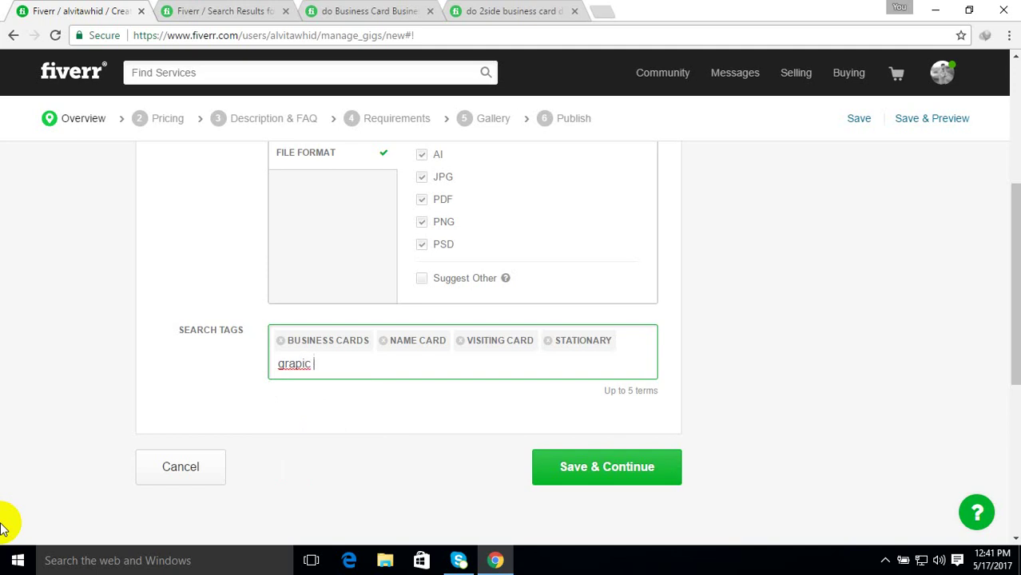
{"action": "key", "text": "BackSpace"}
{"action": "key", "text": "BackSpace"}
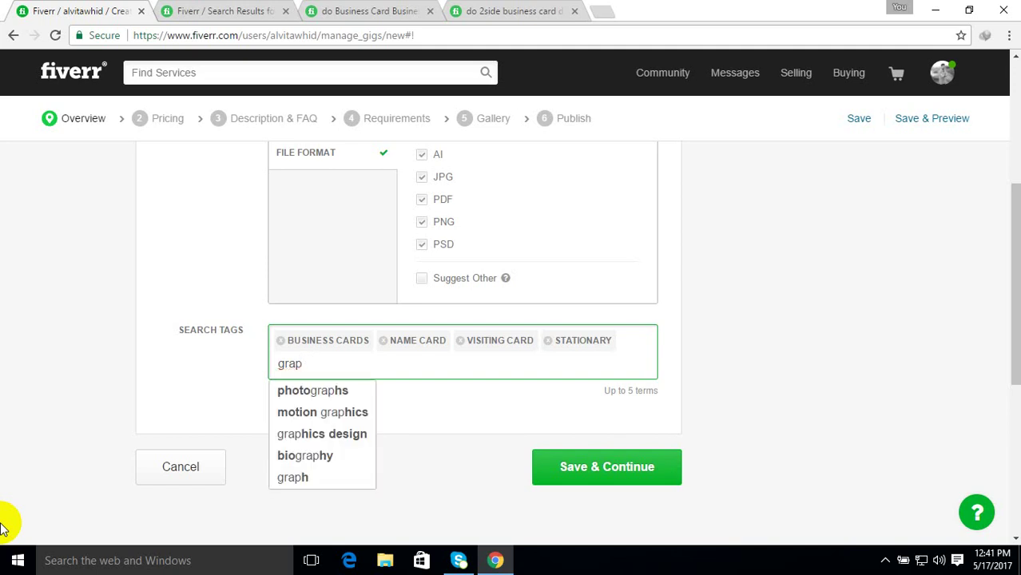
{"action": "type", "text": "hi"}
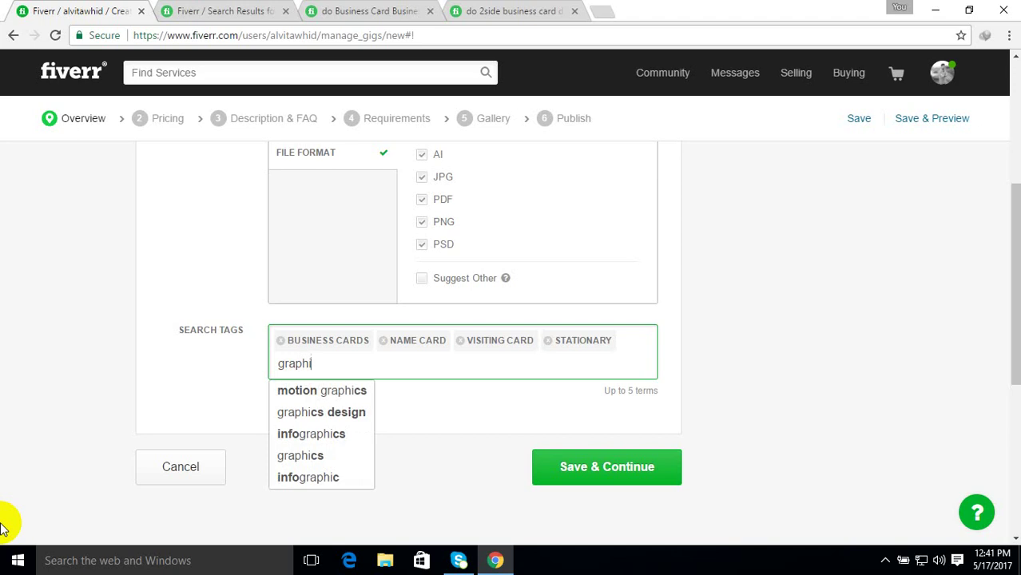
{"action": "key", "text": "Down"}
{"action": "key", "text": "Down"}
{"action": "key", "text": "Return"}
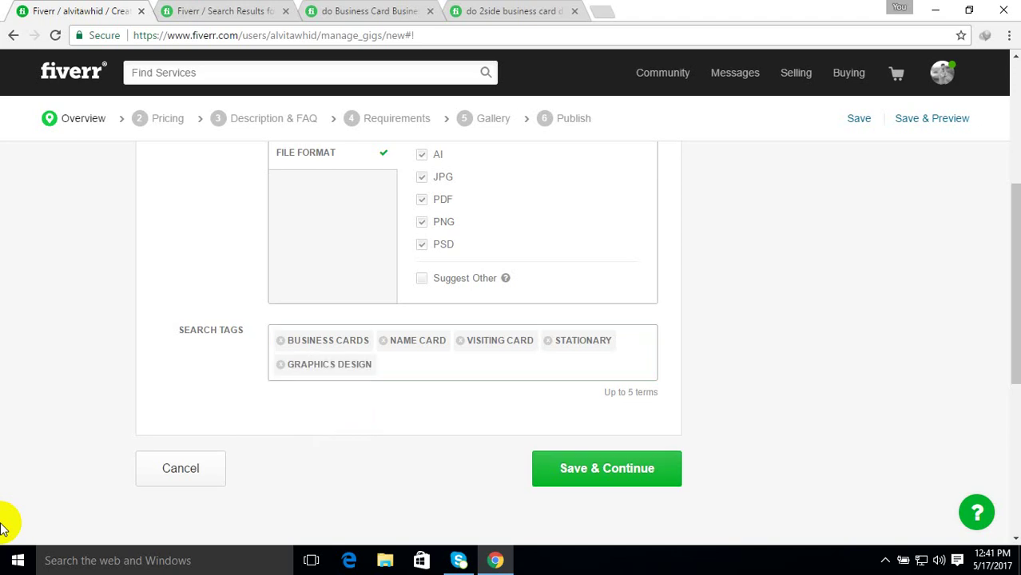
Save the completed gig overview and continue to the Scope & Pricing stage
{"action": "scroll", "coordinate": [217, 407], "scroll_direction": "up", "scroll_amount": 2}
{"action": "scroll", "coordinate": [217, 388], "scroll_direction": "down", "scroll_amount": 2}
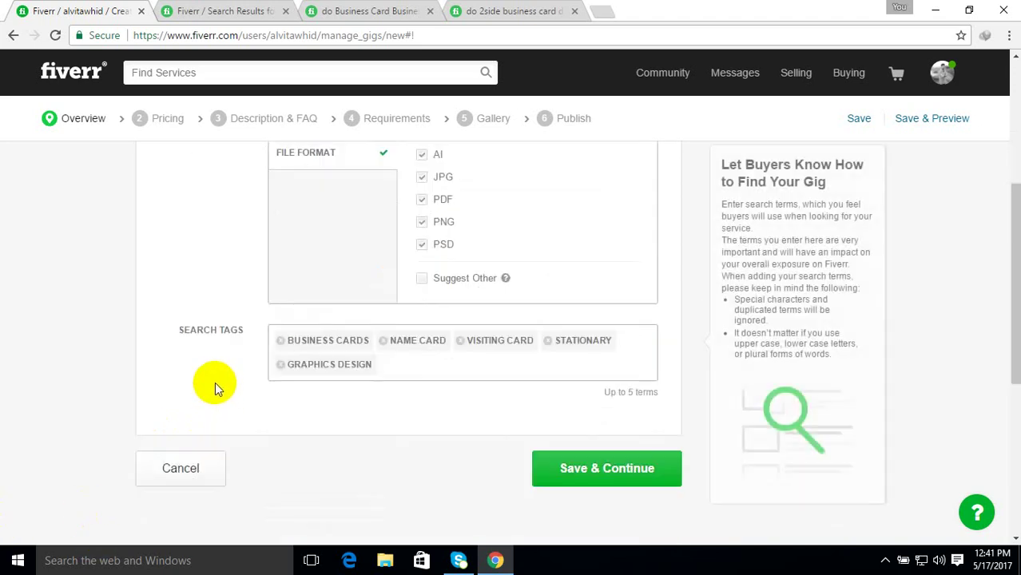
{"action": "left_click", "coordinate": [645, 469]}
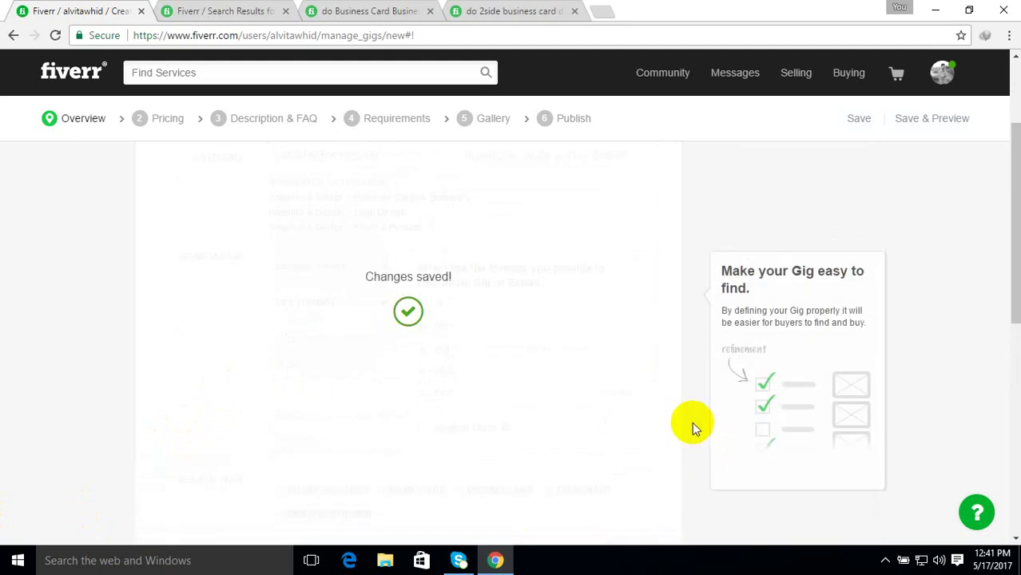
{"action": "scroll", "coordinate": [690, 423], "scroll_direction": "down", "scroll_amount": 1}
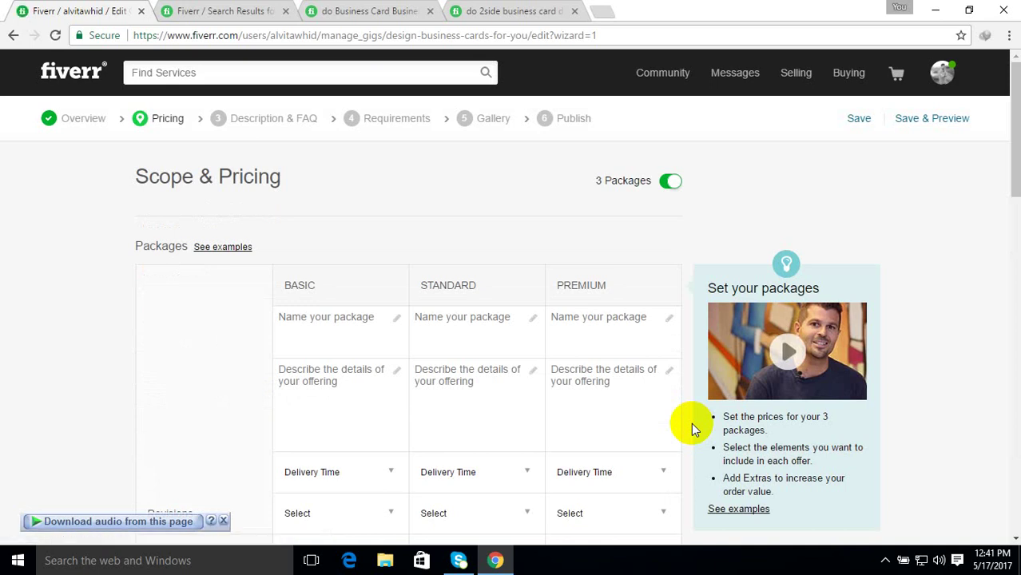
Switch the 3 Packages option off and on again to compare the layouts, and look over the package fields
{"action": "left_click", "coordinate": [672, 181]}
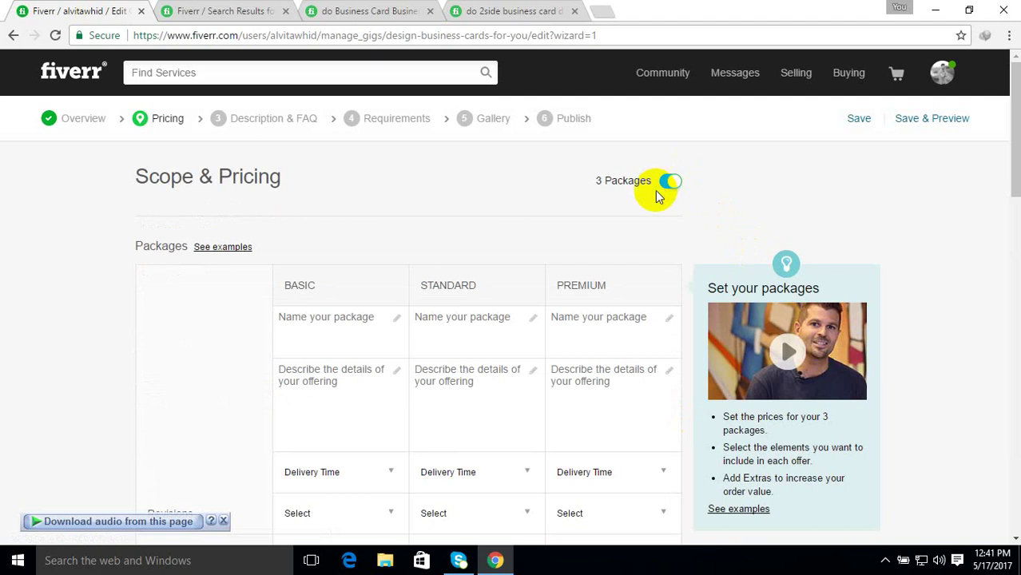
{"action": "left_click", "coordinate": [670, 184]}
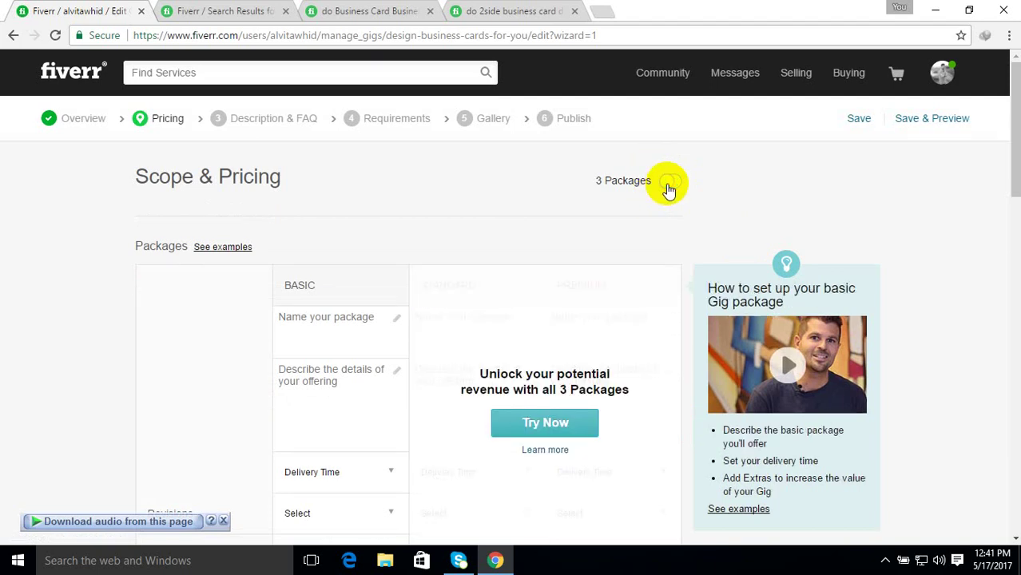
{"action": "left_click", "coordinate": [670, 185]}
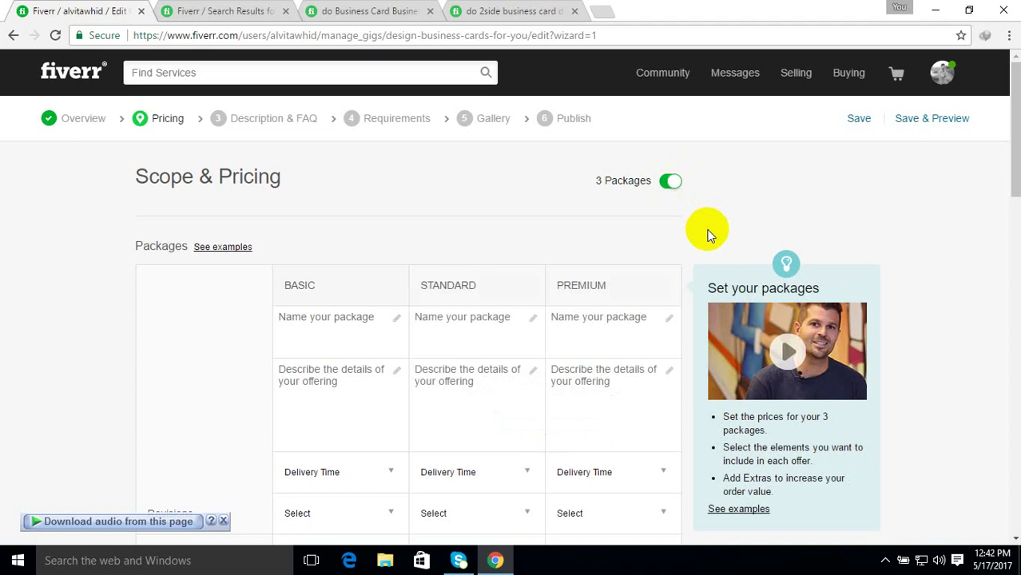
{"action": "scroll", "coordinate": [707, 235], "scroll_direction": "down", "scroll_amount": 2}
{"action": "scroll", "coordinate": [700, 228], "scroll_direction": "up", "scroll_amount": 2}
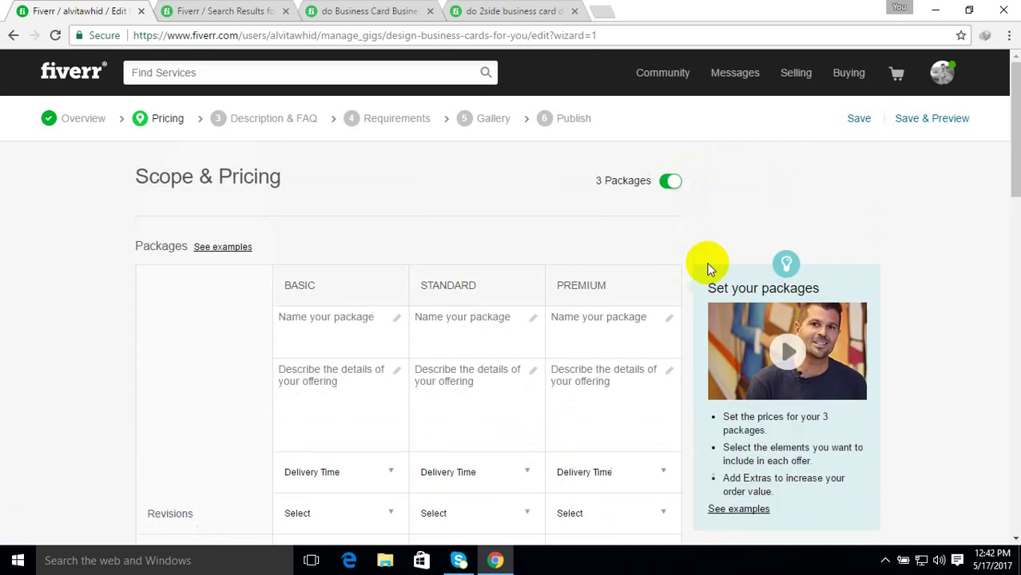
{"action": "scroll", "coordinate": [709, 264], "scroll_direction": "down", "scroll_amount": 4}
{"action": "scroll", "coordinate": [709, 265], "scroll_direction": "up", "scroll_amount": 4}
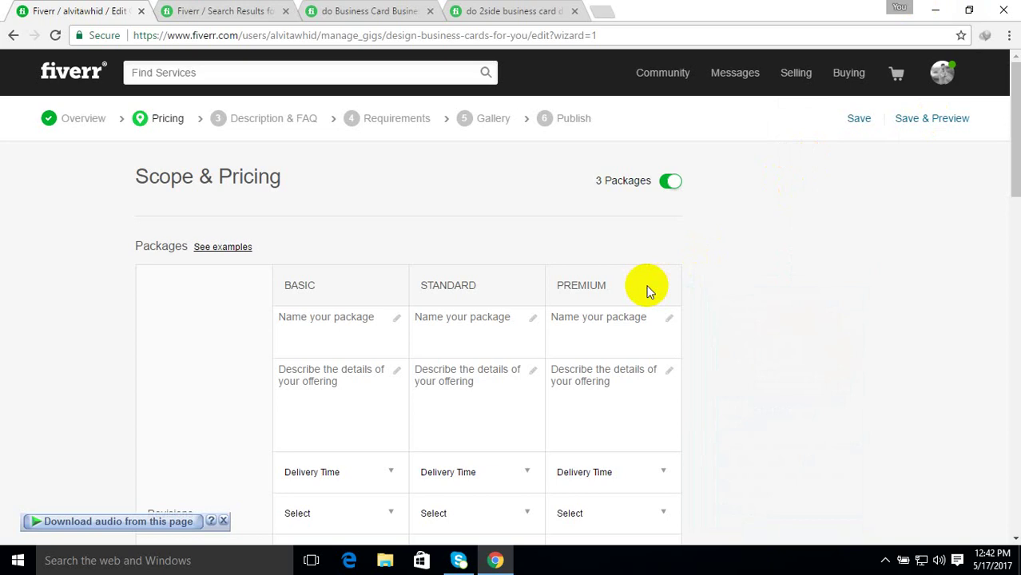
{"action": "mouse_move", "coordinate": [288, 326]}
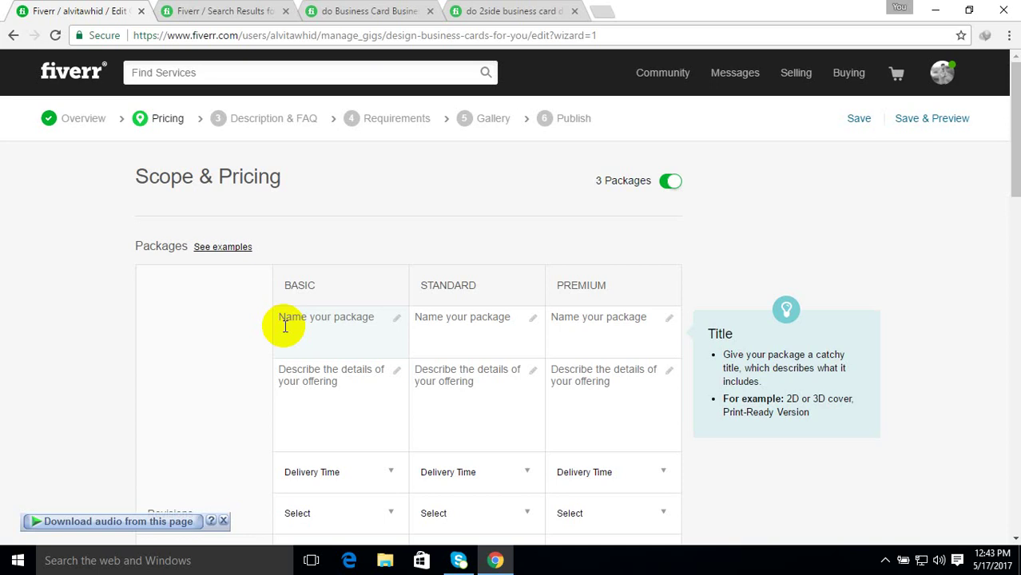
Open the HostGator website in a new tab and examine its web hosting plans as an example of package tiers
{"action": "left_click", "coordinate": [602, 14]}
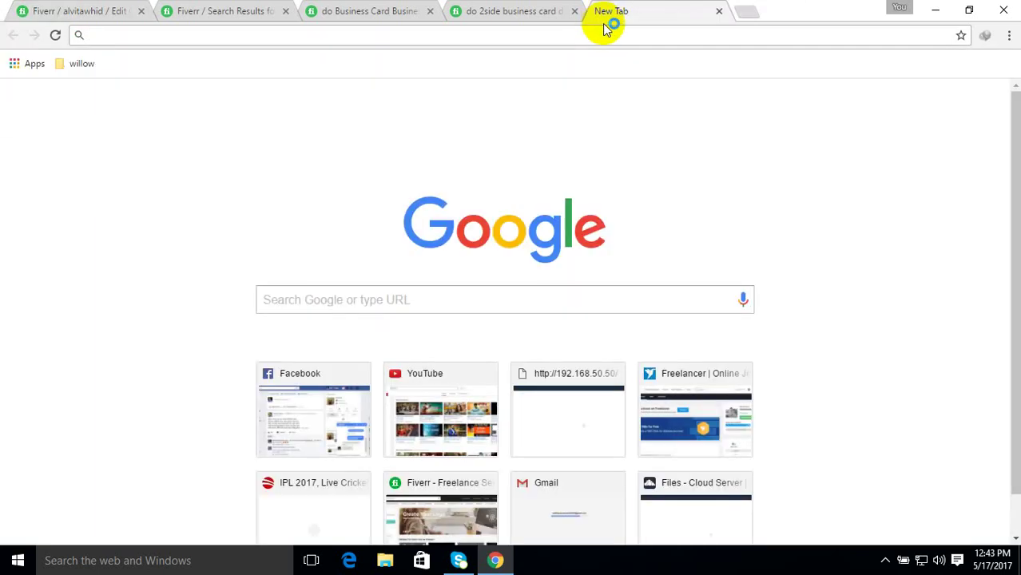
{"action": "type", "text": "host"}
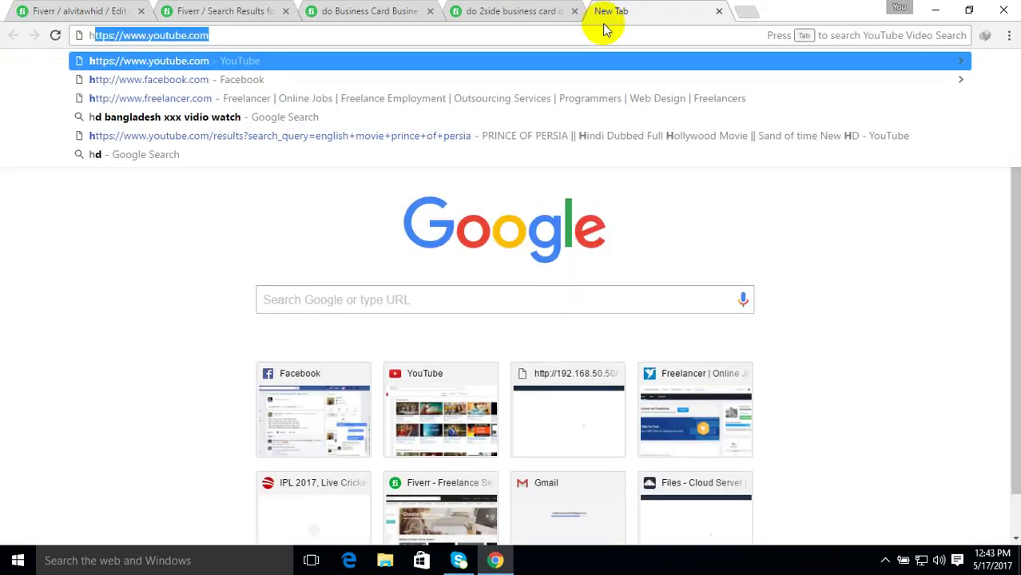
{"action": "type", "text": "gator"}
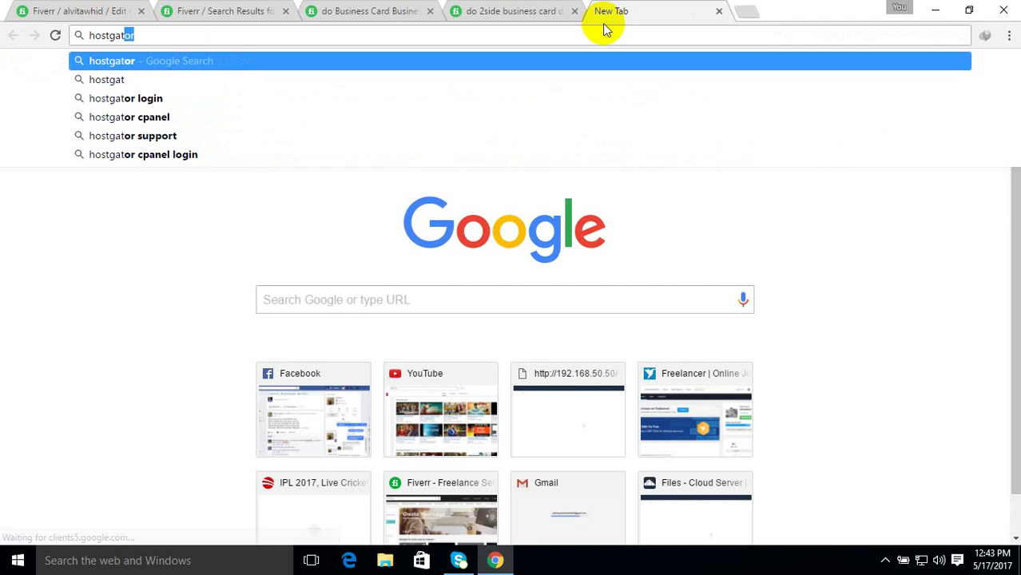
{"action": "key", "text": "ctrl+Return"}
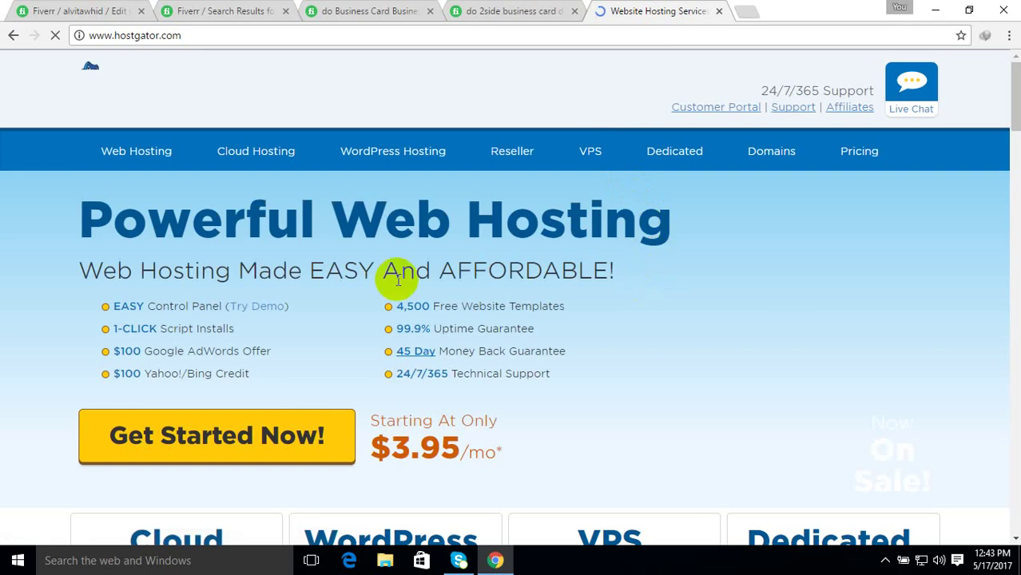
{"action": "left_click", "coordinate": [140, 154]}
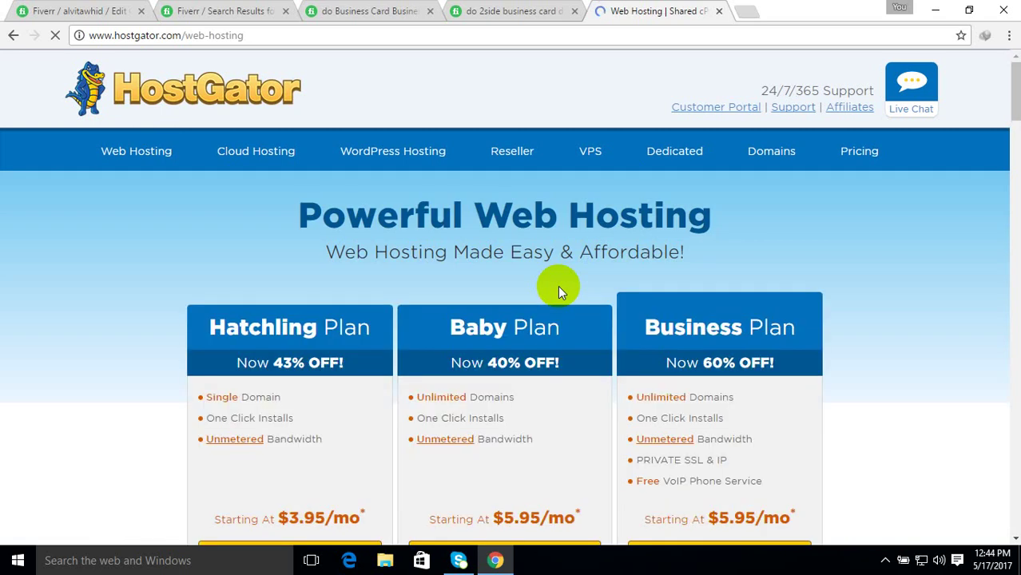
{"action": "scroll", "coordinate": [558, 285], "scroll_direction": "down", "scroll_amount": 1}
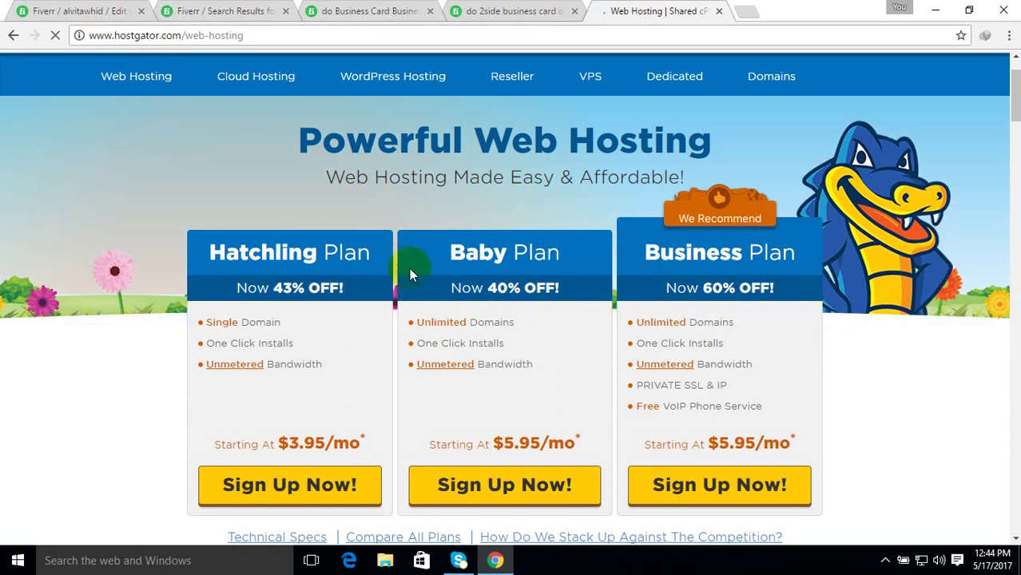
{"action": "scroll", "coordinate": [692, 326], "scroll_direction": "down", "scroll_amount": 4}
{"action": "scroll", "coordinate": [691, 319], "scroll_direction": "up", "scroll_amount": 4}
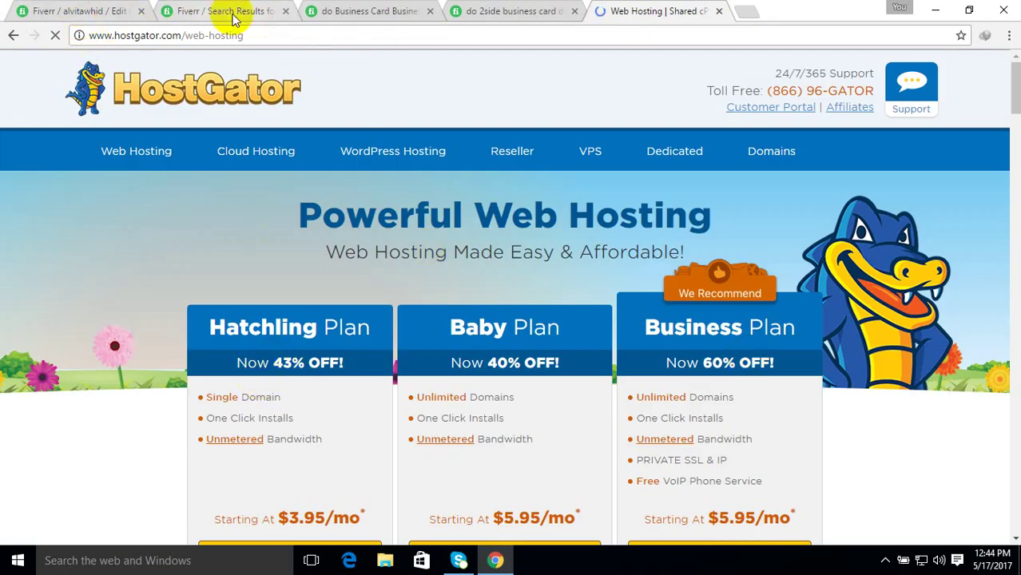
Return to the gig's pricing page and name the Basic package "Economy" and the Standard package "Delux"
{"action": "left_click", "coordinate": [93, 15]}
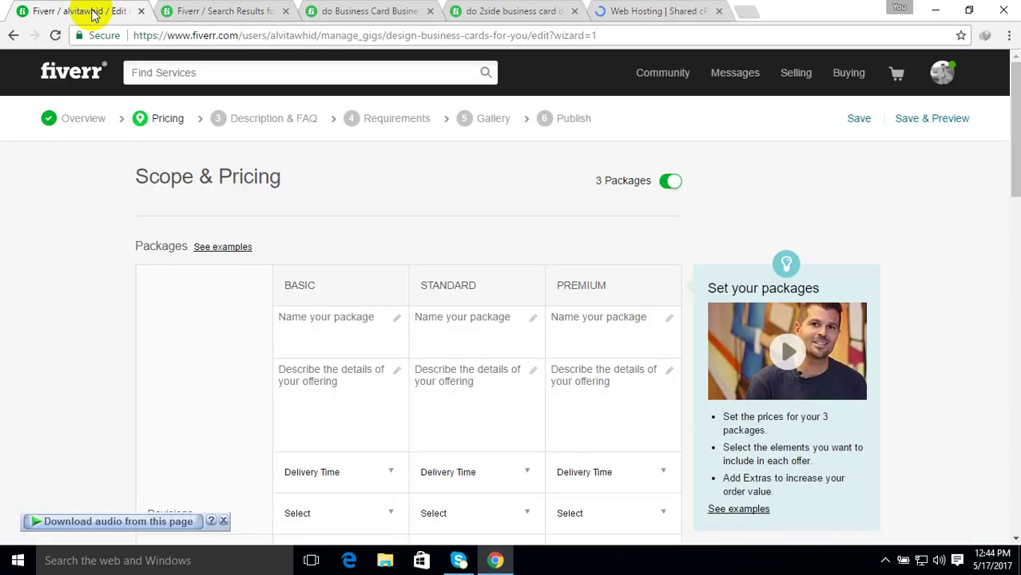
{"action": "left_click", "coordinate": [347, 320]}
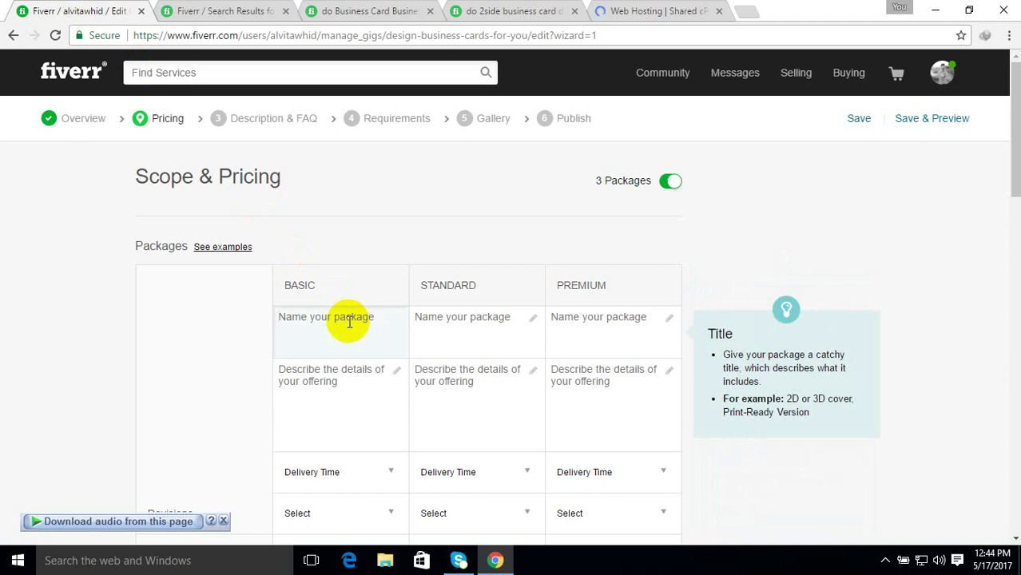
{"action": "type", "text": "Ec"}
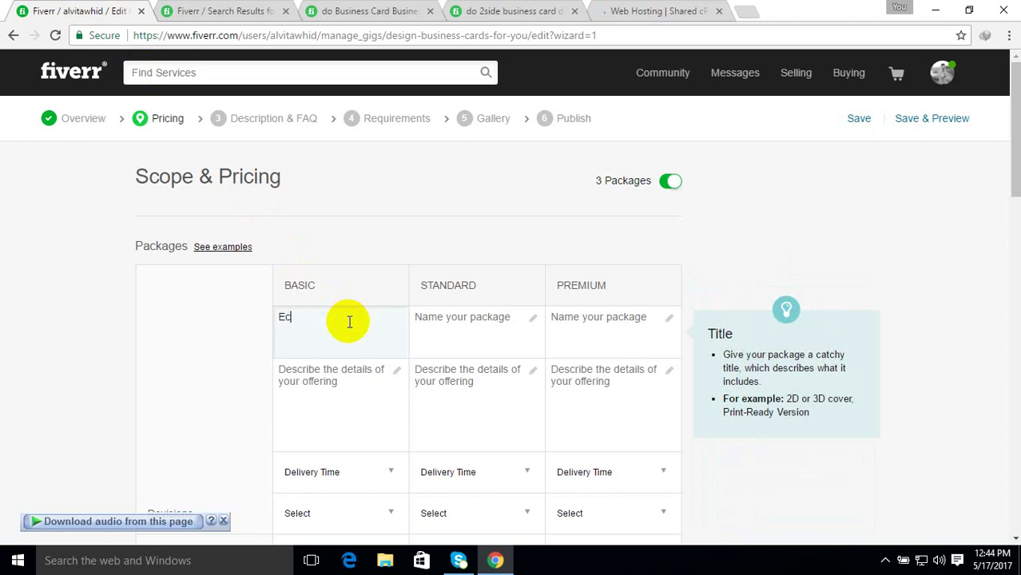
{"action": "type", "text": "onomy"}
{"action": "left_click", "coordinate": [429, 320]}
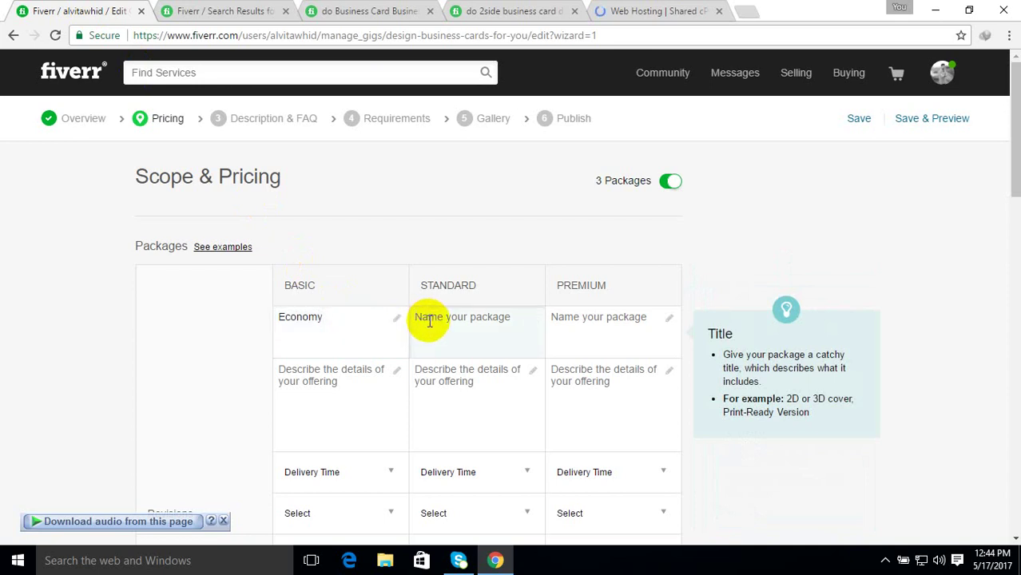
{"action": "type", "text": "De"}
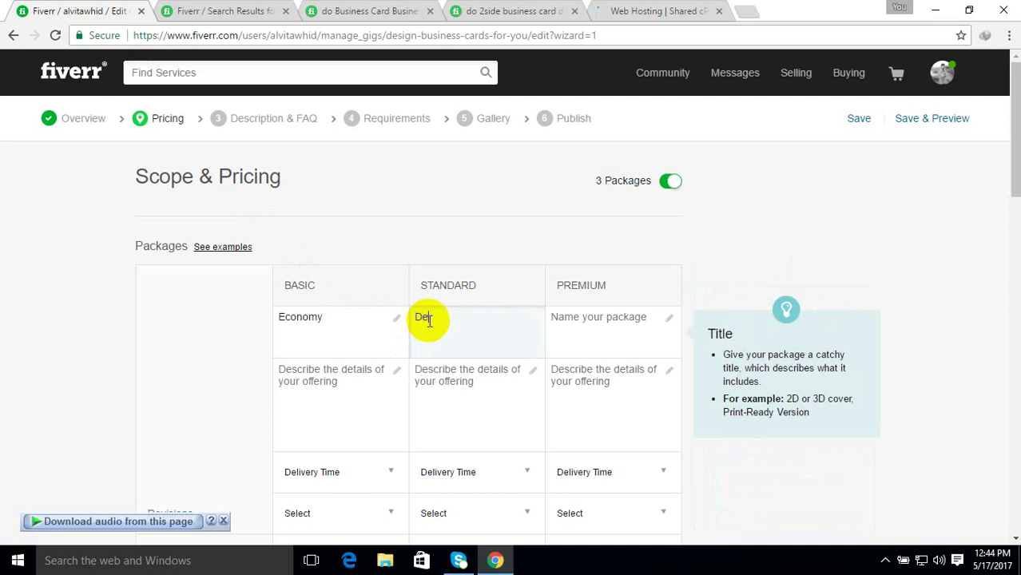
{"action": "type", "text": "lux"}
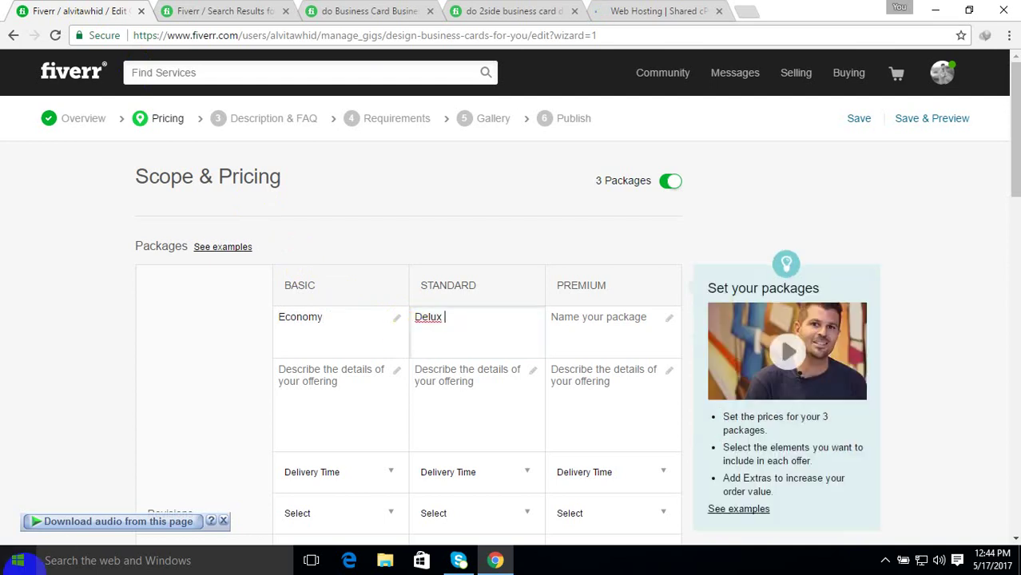
Complete the Standard package name as "Delux (Most Recommended)", correcting the spelling of its last word
{"action": "type", "text": " (Most Recom"}
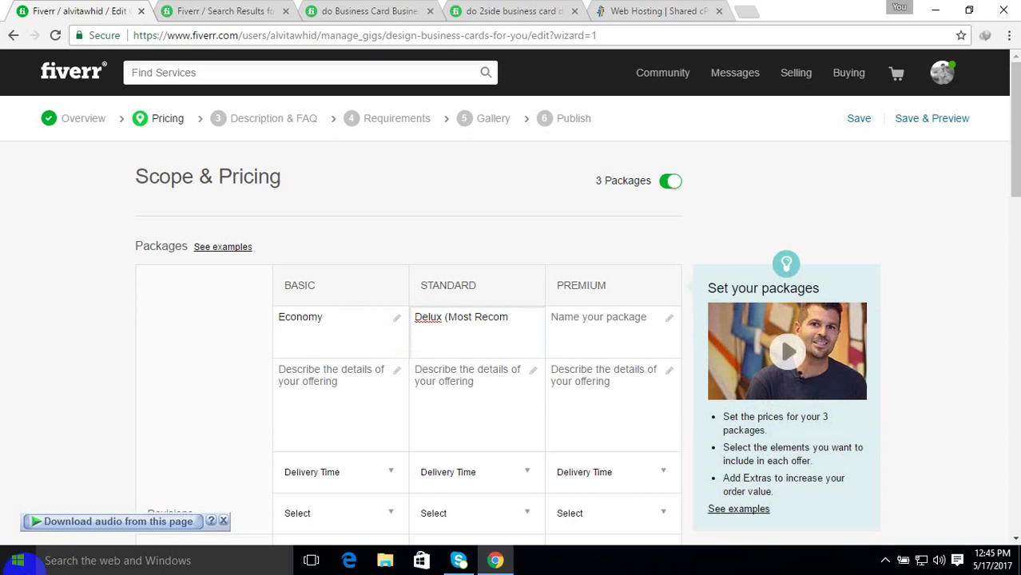
{"action": "type", "text": "manded)"}
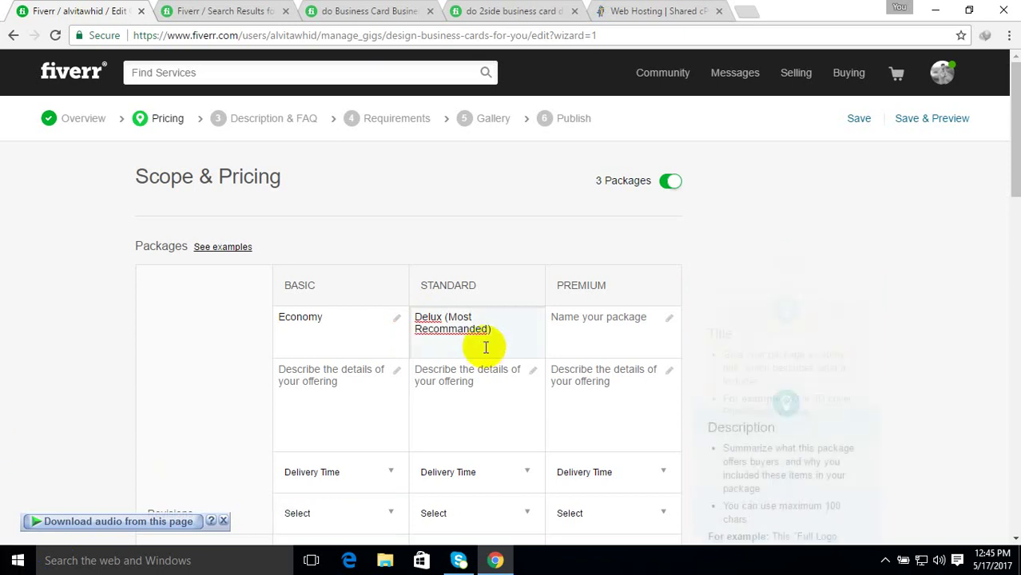
{"action": "right_click", "coordinate": [468, 326]}
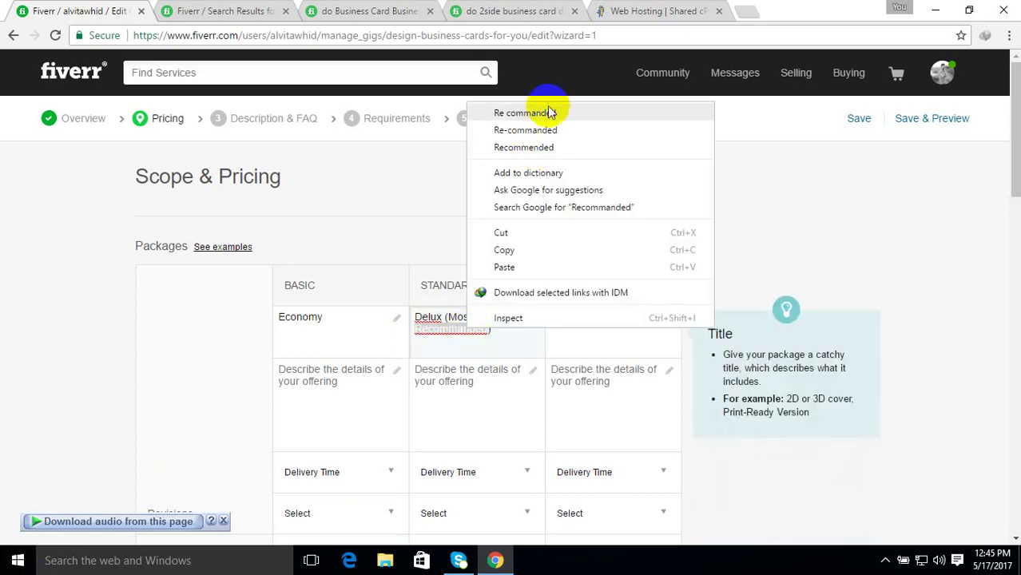
{"action": "left_click", "coordinate": [558, 148]}
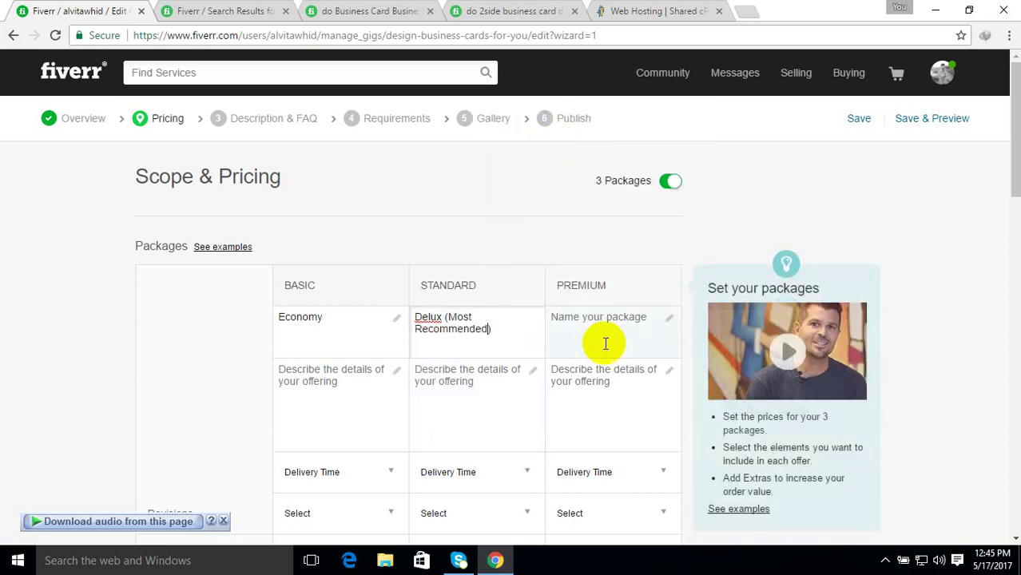
Name the Premium package "Ultimate"
{"action": "left_click", "coordinate": [601, 333]}
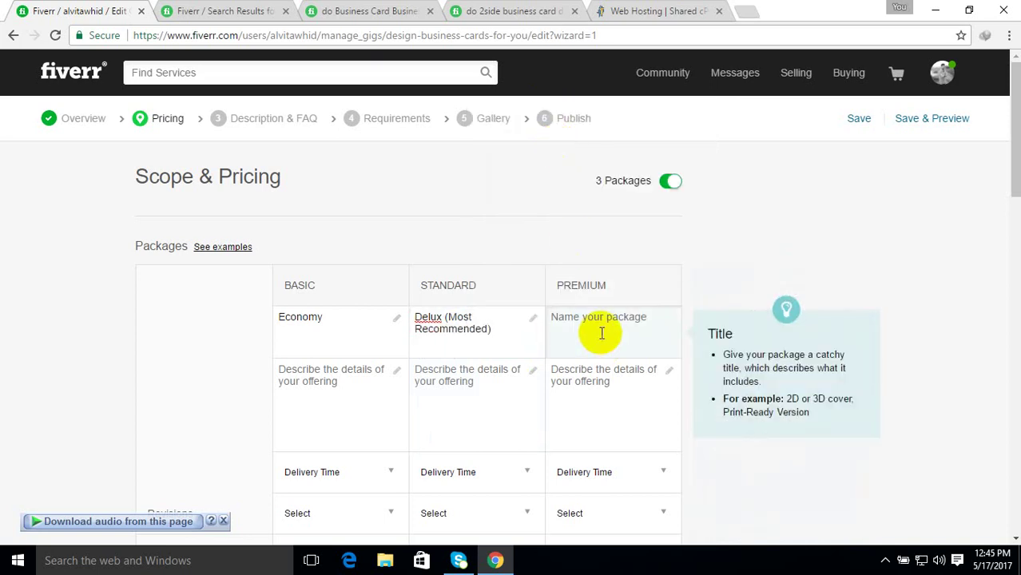
{"action": "type", "text": "Ult"}
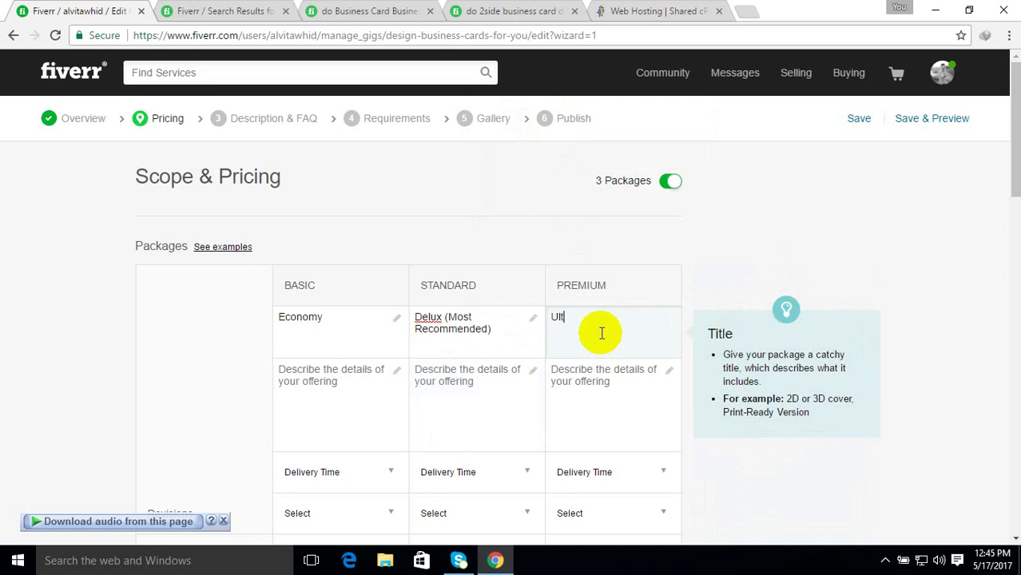
{"action": "type", "text": "imate"}
{"action": "left_click", "coordinate": [234, 376]}
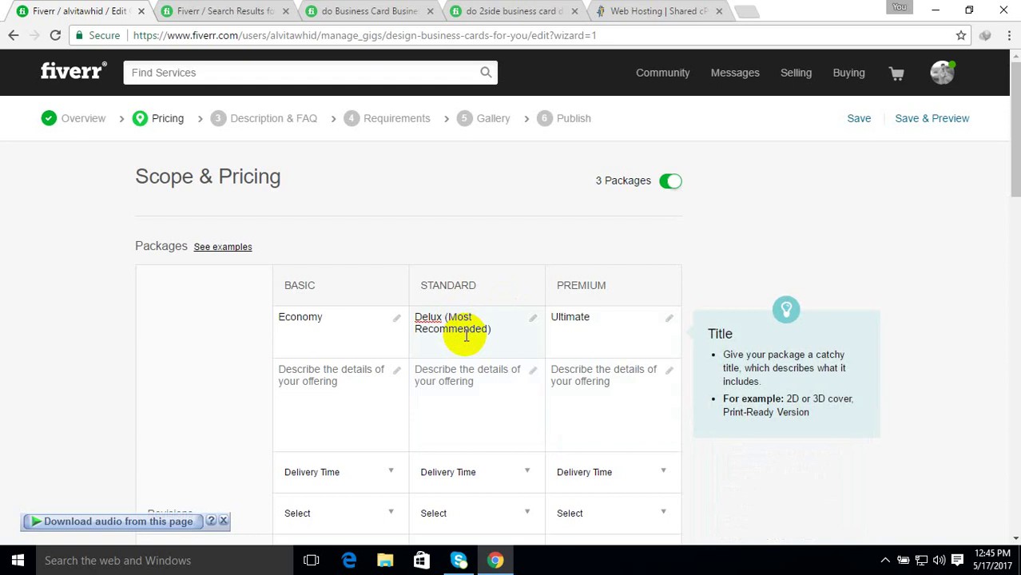
Open the Basic package description for editing, and look over the package comparison tables of the two competing business card gigs
{"action": "scroll", "coordinate": [466, 335], "scroll_direction": "down", "scroll_amount": 2}
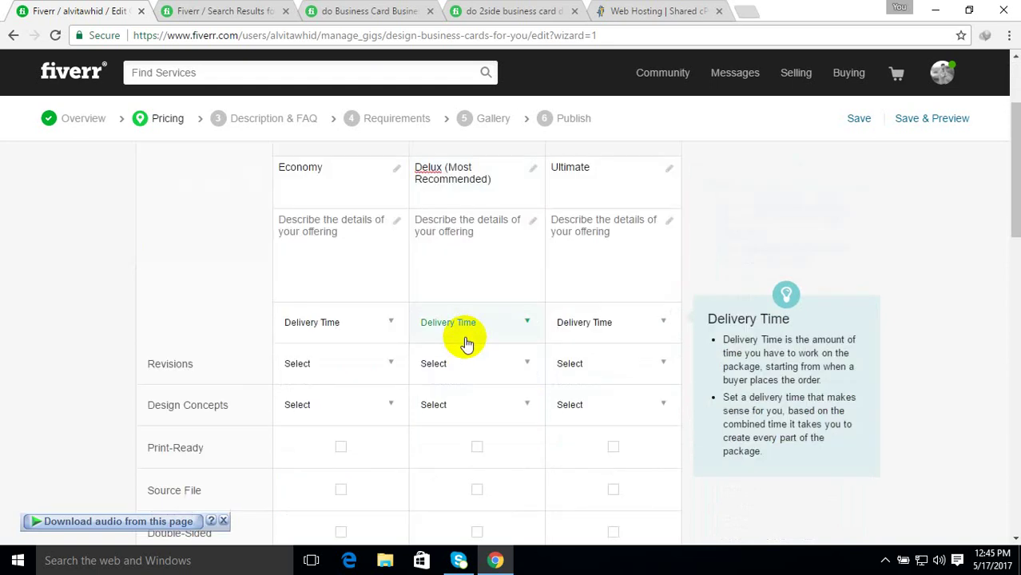
{"action": "left_click", "coordinate": [355, 238]}
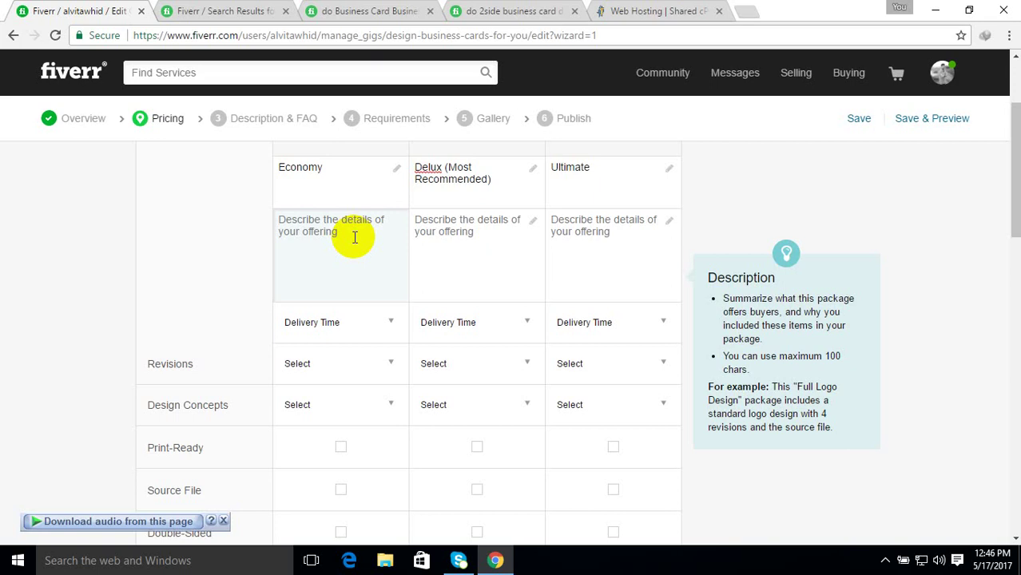
{"action": "left_click", "coordinate": [359, 11]}
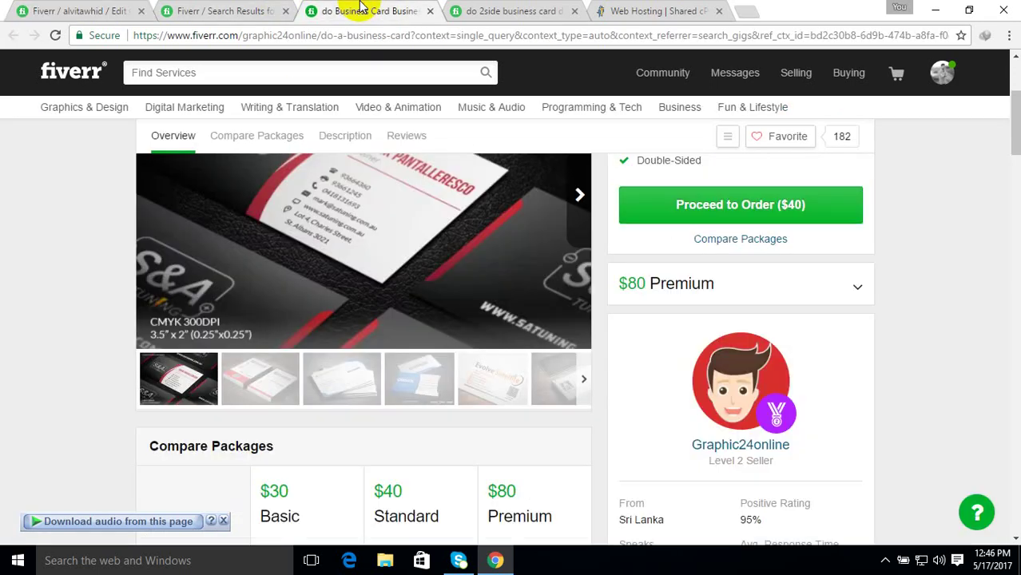
{"action": "scroll", "coordinate": [475, 333], "scroll_direction": "down", "scroll_amount": 4}
{"action": "scroll", "coordinate": [475, 333], "scroll_direction": "up", "scroll_amount": 1}
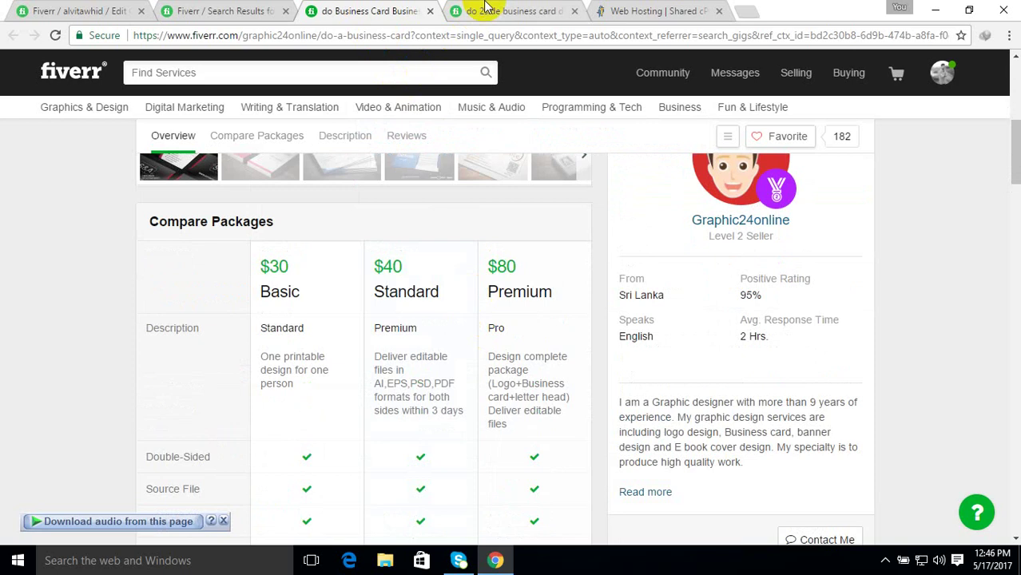
{"action": "left_click", "coordinate": [508, 11]}
{"action": "scroll", "coordinate": [446, 294], "scroll_direction": "down", "scroll_amount": 3}
{"action": "scroll", "coordinate": [446, 293], "scroll_direction": "down", "scroll_amount": 4}
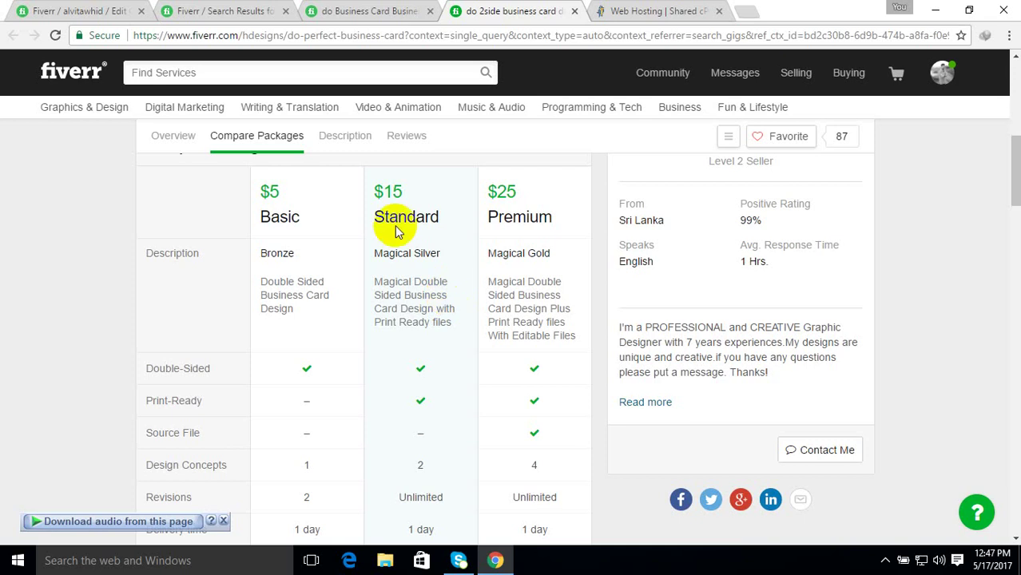
Compare the two competing gigs again, examining the descriptions, features, revisions and delivery times of the 2side business card gig's packages
{"action": "left_click", "coordinate": [373, 11]}
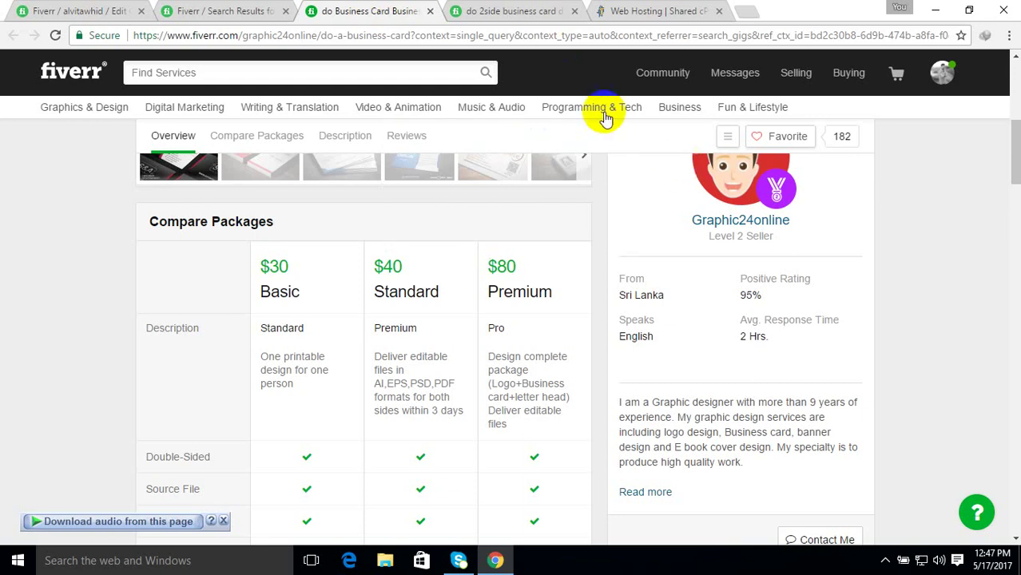
{"action": "left_click", "coordinate": [514, 8]}
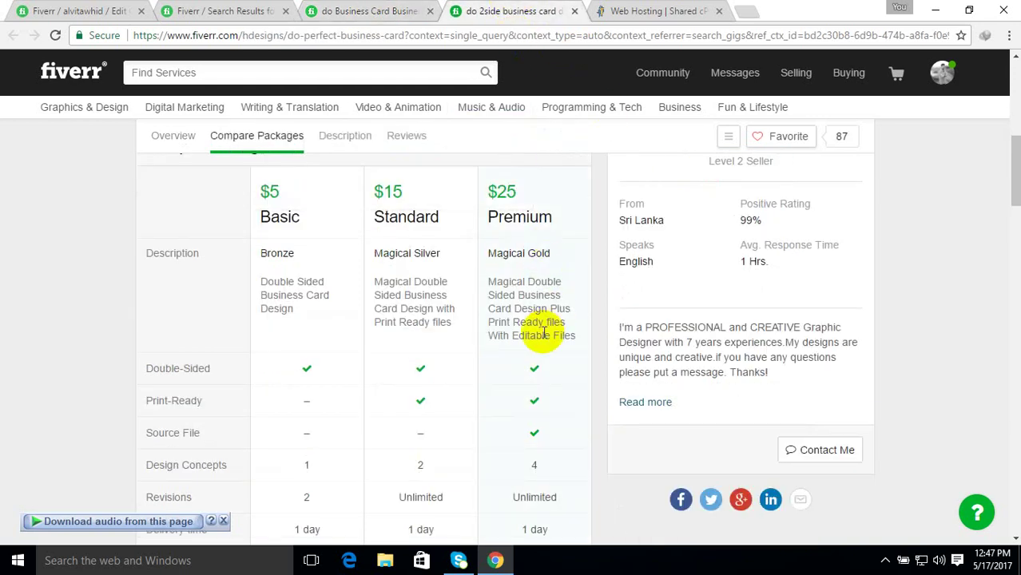
{"action": "scroll", "coordinate": [449, 385], "scroll_direction": "down", "scroll_amount": 2}
{"action": "scroll", "coordinate": [446, 378], "scroll_direction": "up", "scroll_amount": 4}
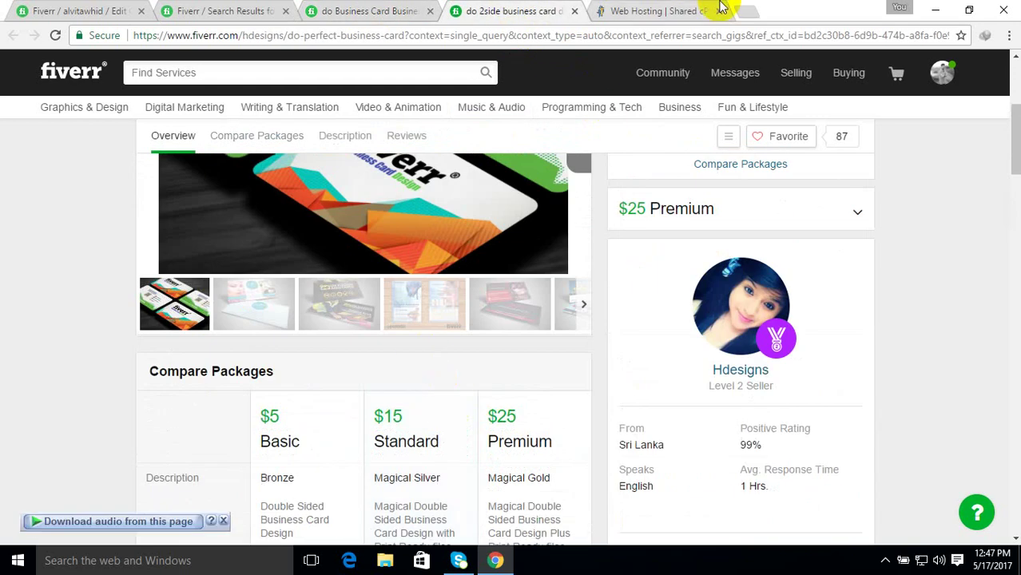
{"action": "scroll", "coordinate": [392, 270], "scroll_direction": "down", "scroll_amount": 2}
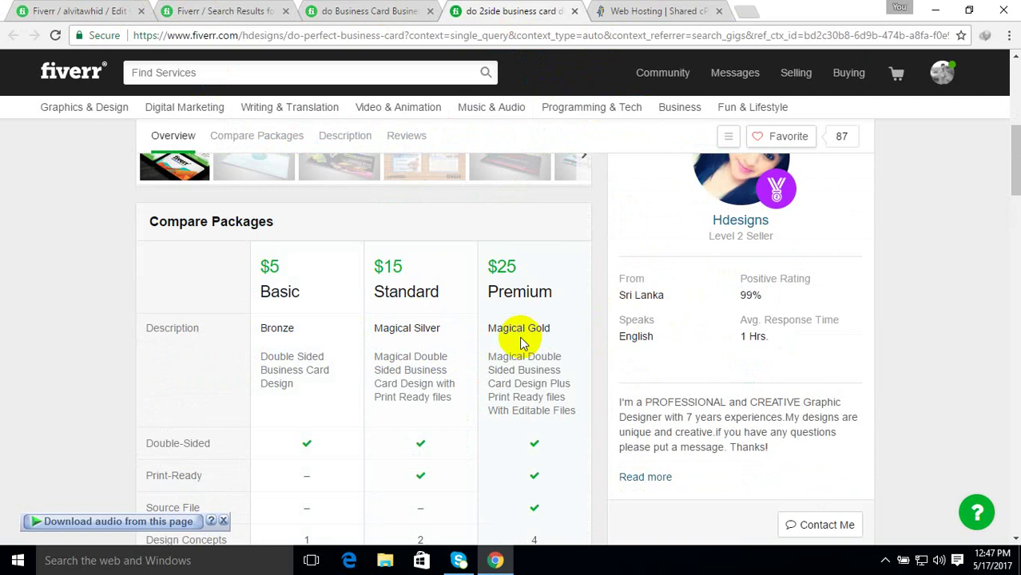
{"action": "scroll", "coordinate": [521, 342], "scroll_direction": "down", "scroll_amount": 2}
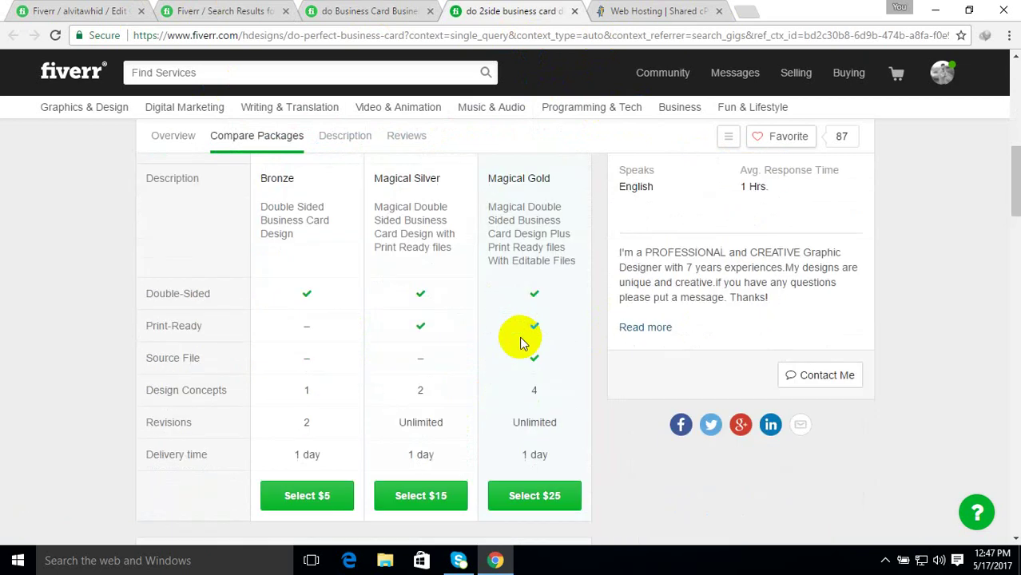
{"action": "scroll", "coordinate": [525, 341], "scroll_direction": "up", "scroll_amount": 3}
{"action": "scroll", "coordinate": [524, 341], "scroll_direction": "down", "scroll_amount": 1}
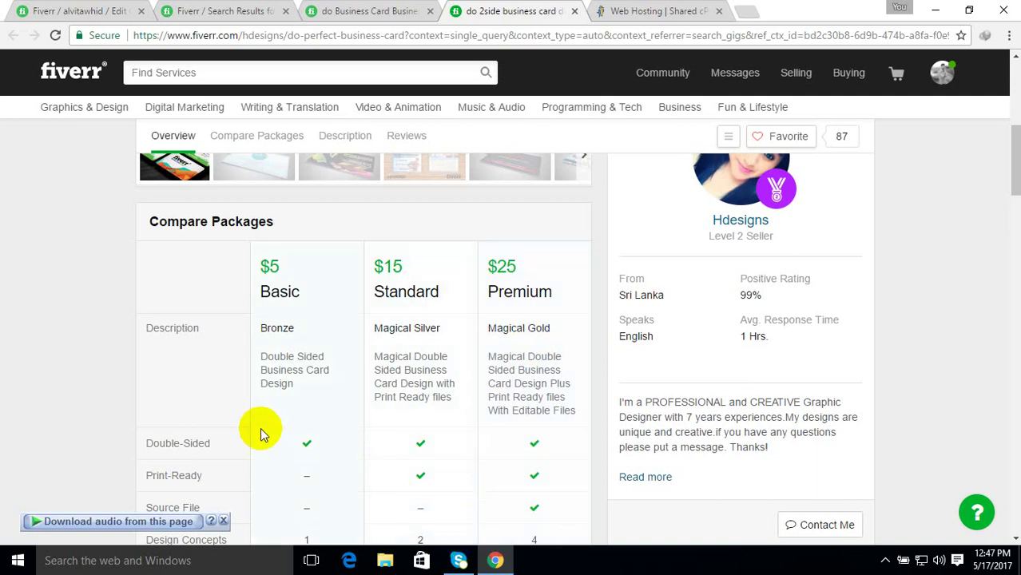
Copy the Basic description "Double Sided Business Card Design" from the 2side business card gig into your own Basic package description
{"action": "left_click", "coordinate": [289, 385]}
{"action": "left_click_drag", "start_coordinate": [289, 386], "coordinate": [254, 363]}
{"action": "key", "text": "ctrl+c"}
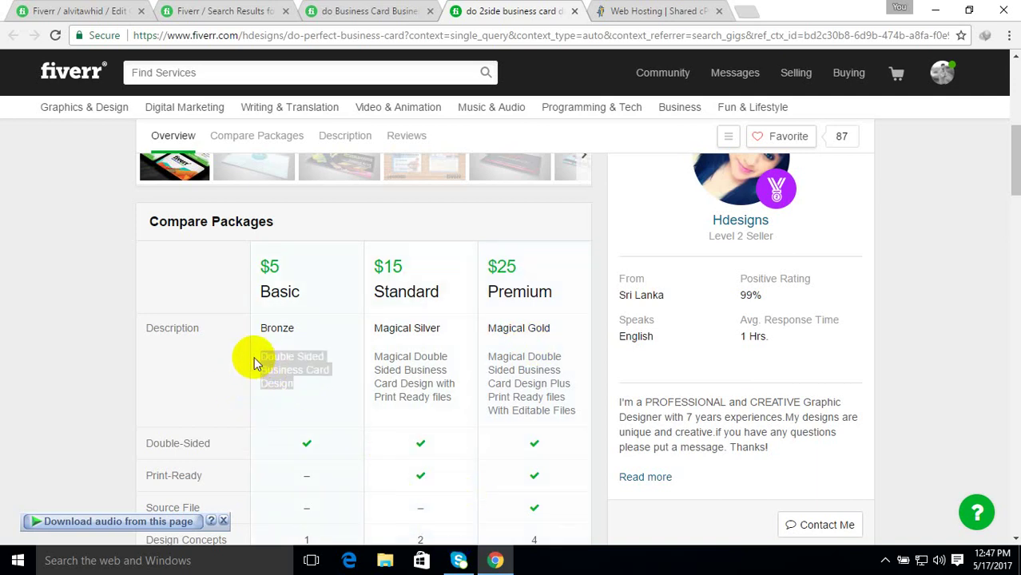
{"action": "left_click", "coordinate": [68, 10]}
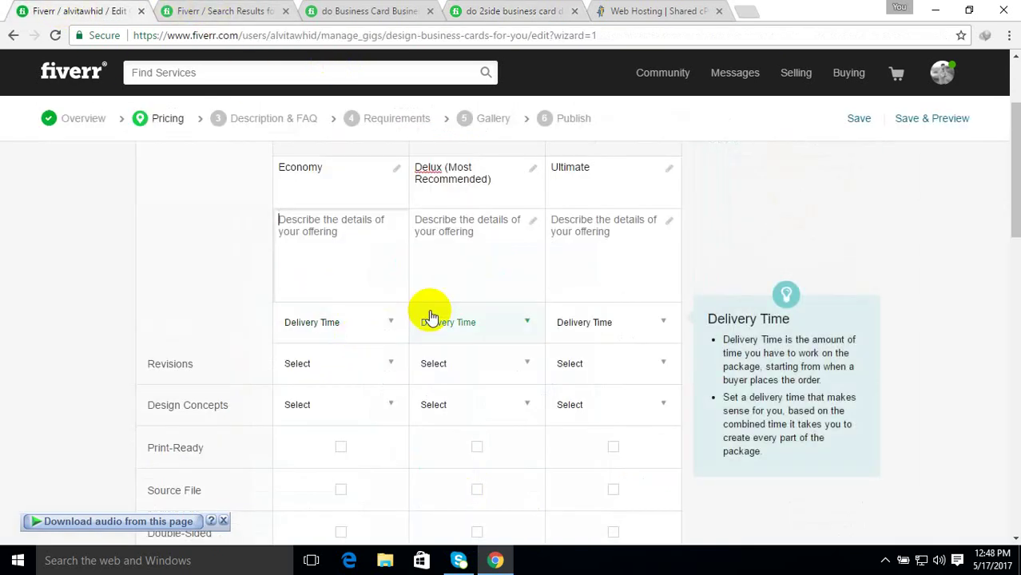
{"action": "key", "text": "ctrl+v"}
{"action": "scroll", "coordinate": [408, 307], "scroll_direction": "up", "scroll_amount": 1}
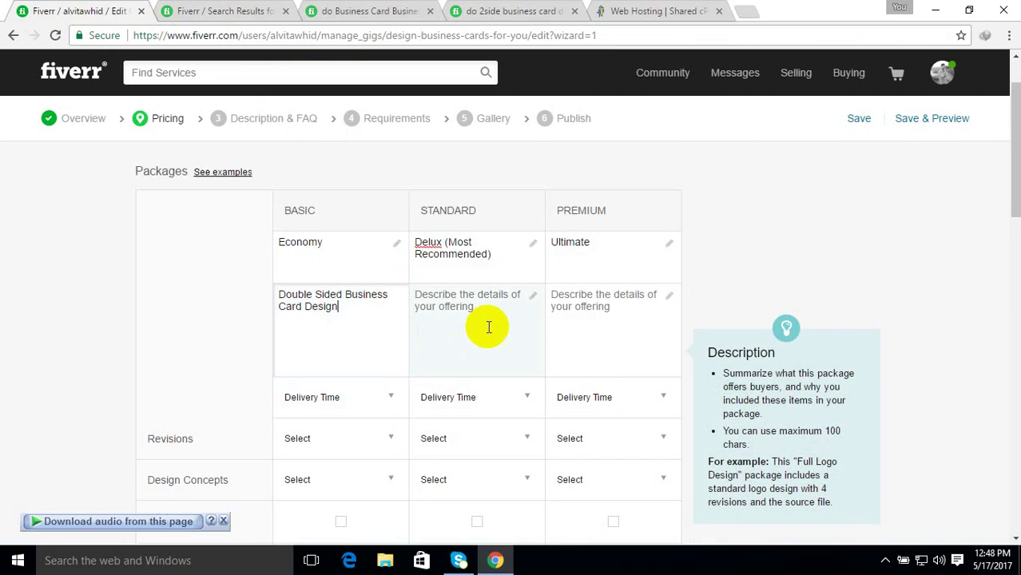
Open the Standard package description for editing and check the Standard packages of both competing gigs for wording ideas
{"action": "left_click", "coordinate": [451, 304]}
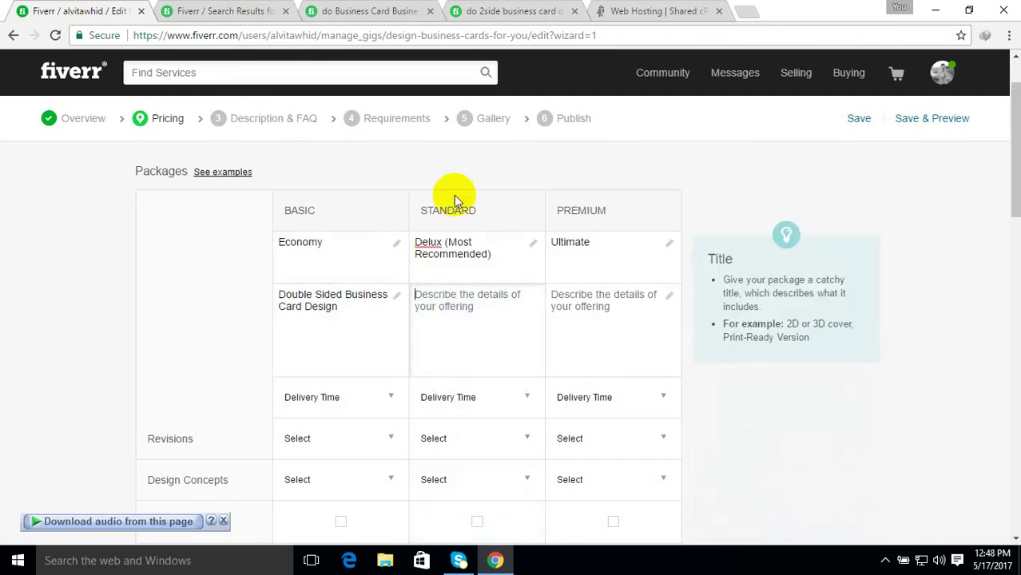
{"action": "left_click", "coordinate": [497, 11]}
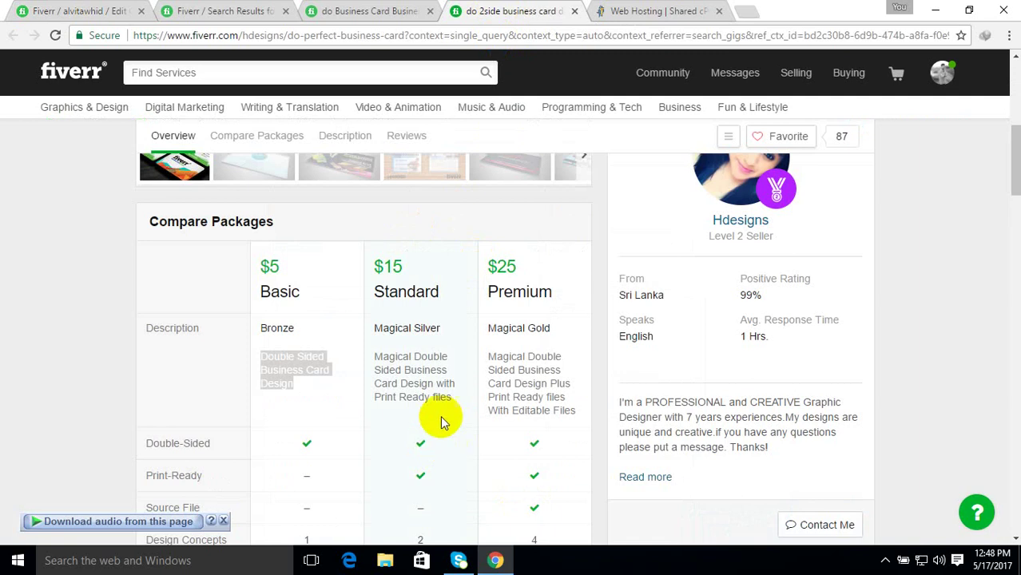
{"action": "scroll", "coordinate": [446, 383], "scroll_direction": "down", "scroll_amount": 1}
{"action": "scroll", "coordinate": [444, 380], "scroll_direction": "down", "scroll_amount": 2}
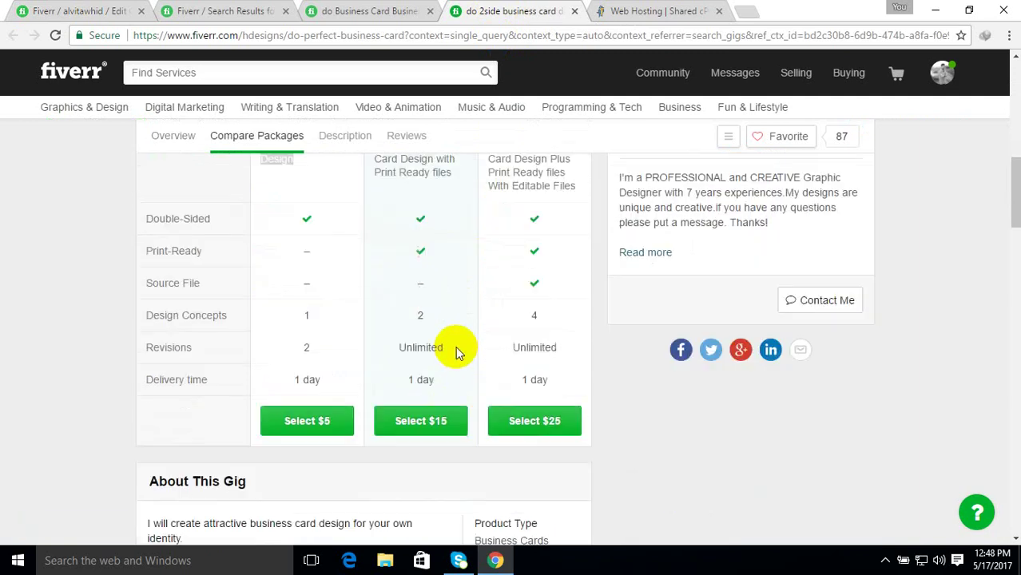
{"action": "scroll", "coordinate": [456, 347], "scroll_direction": "up", "scroll_amount": 3}
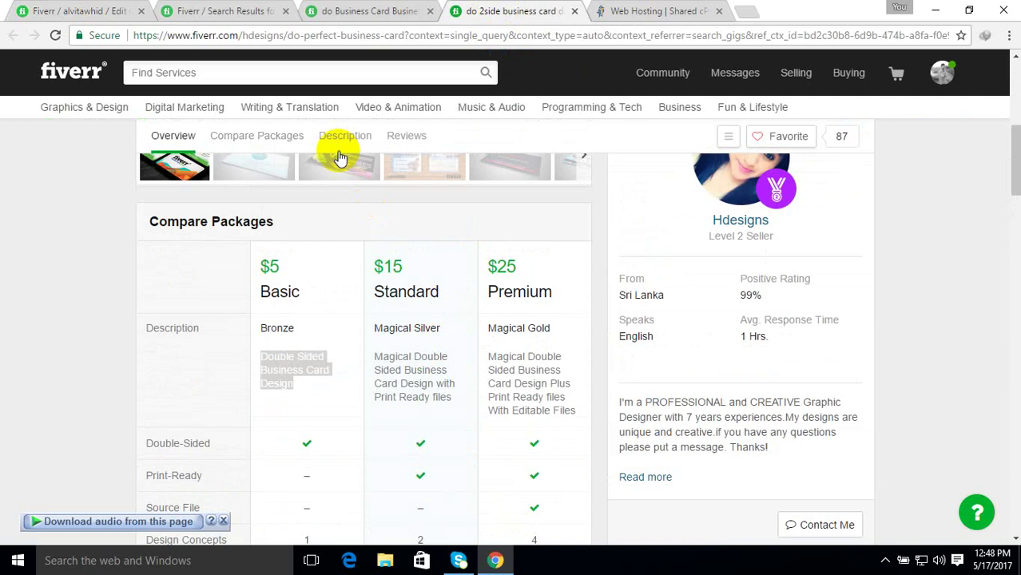
{"action": "left_click", "coordinate": [337, 11]}
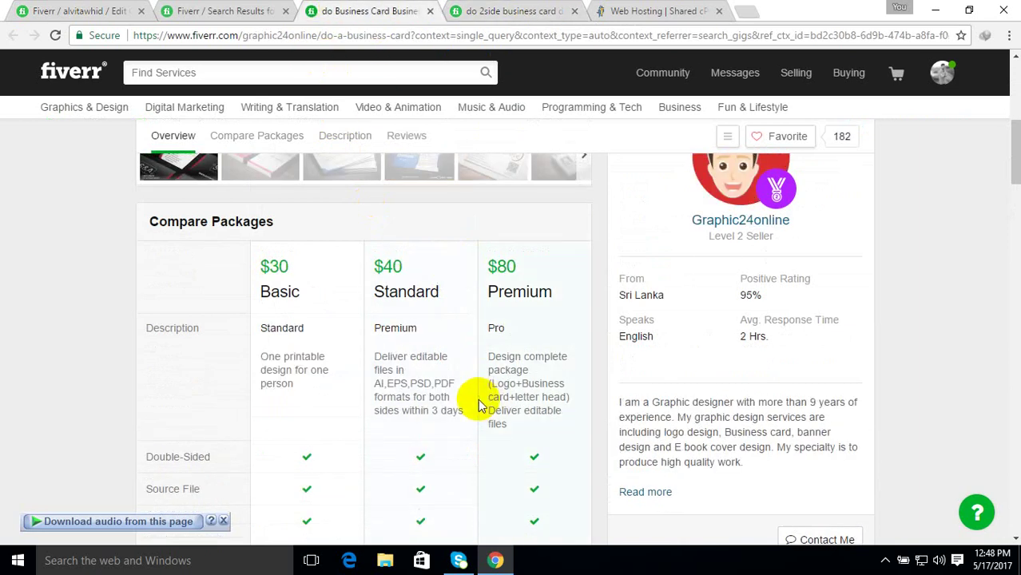
Open the "do business card design" and "create 2 different Business card design" gigs from the search results in new tabs, and examine the first one's packages
{"action": "left_click", "coordinate": [223, 11]}
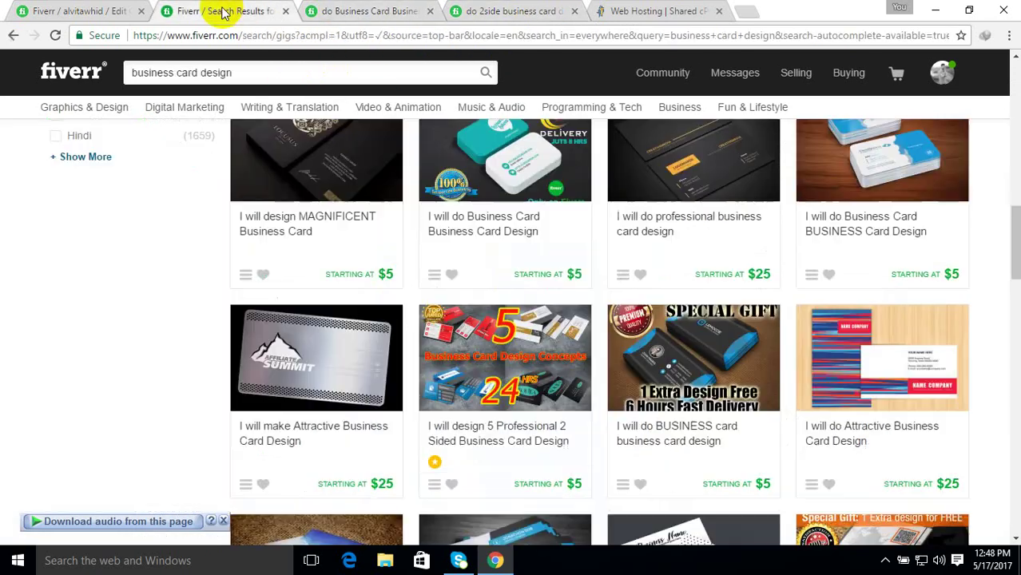
{"action": "scroll", "coordinate": [483, 392], "scroll_direction": "down", "scroll_amount": 2}
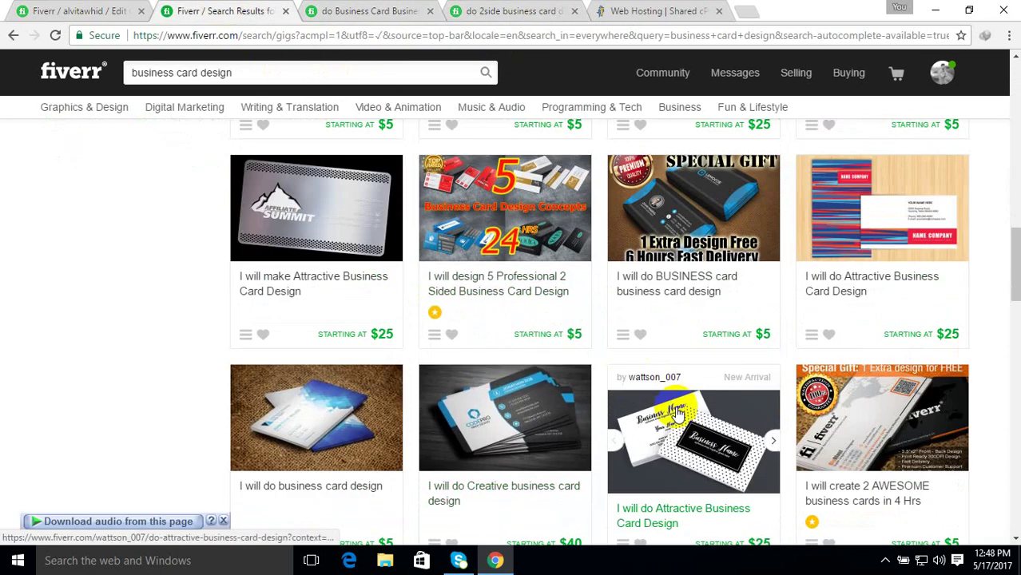
{"action": "scroll", "coordinate": [675, 420], "scroll_direction": "down", "scroll_amount": 1}
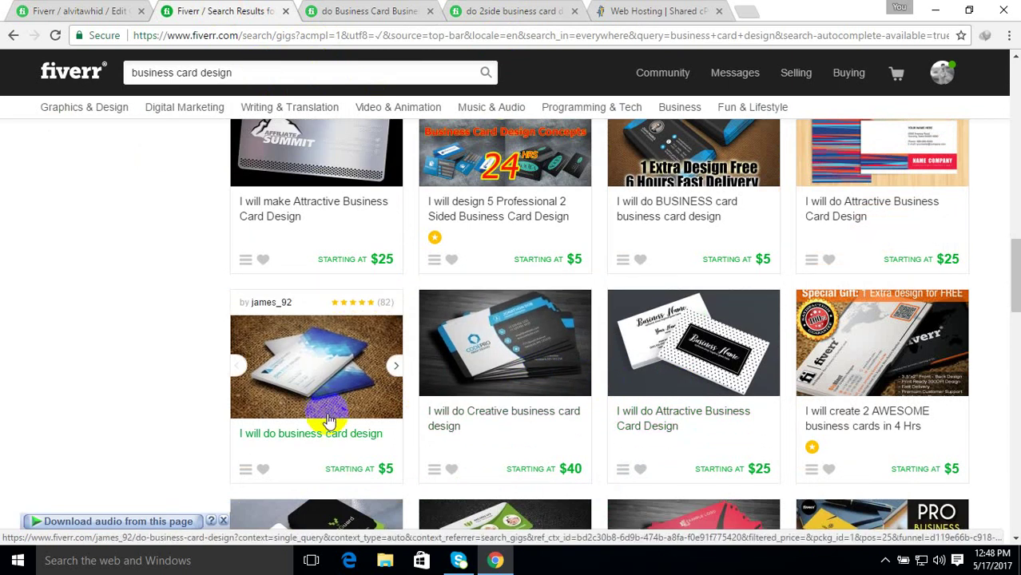
{"action": "right_click", "coordinate": [304, 429]}
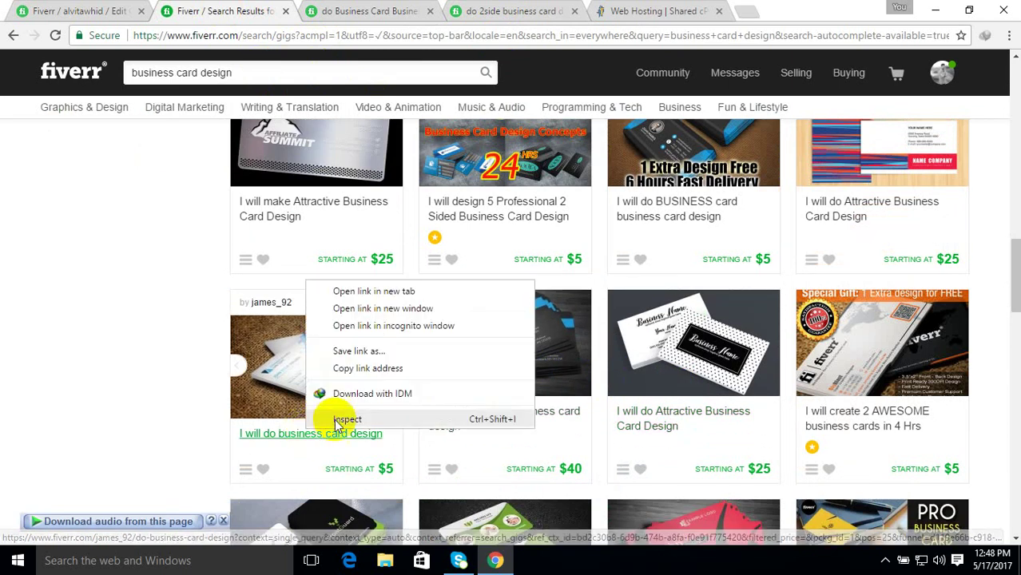
{"action": "left_click", "coordinate": [392, 293]}
{"action": "scroll", "coordinate": [412, 365], "scroll_direction": "down", "scroll_amount": 2}
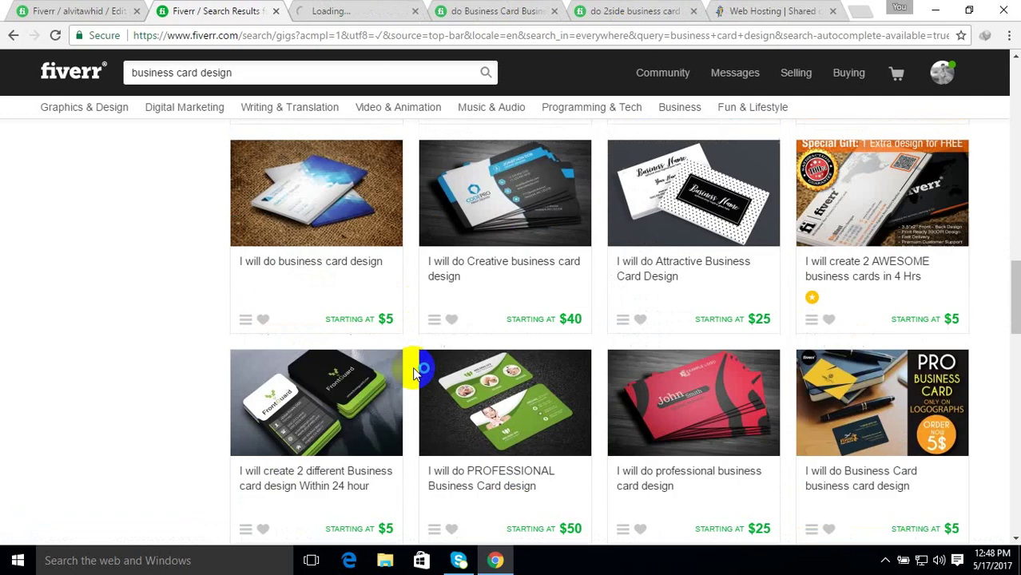
{"action": "scroll", "coordinate": [323, 400], "scroll_direction": "down", "scroll_amount": 1}
{"action": "right_click", "coordinate": [321, 424]}
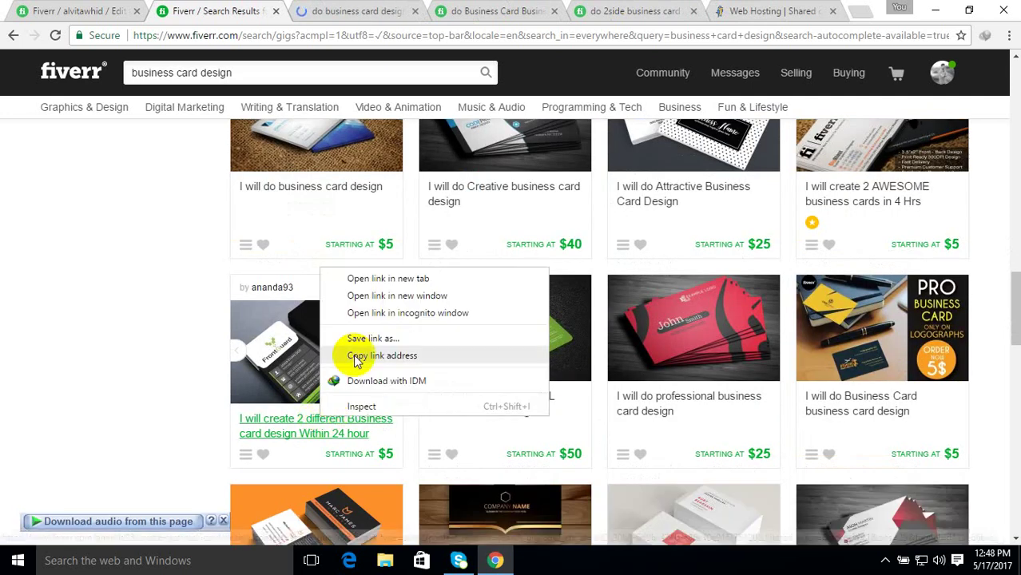
{"action": "left_click", "coordinate": [399, 276]}
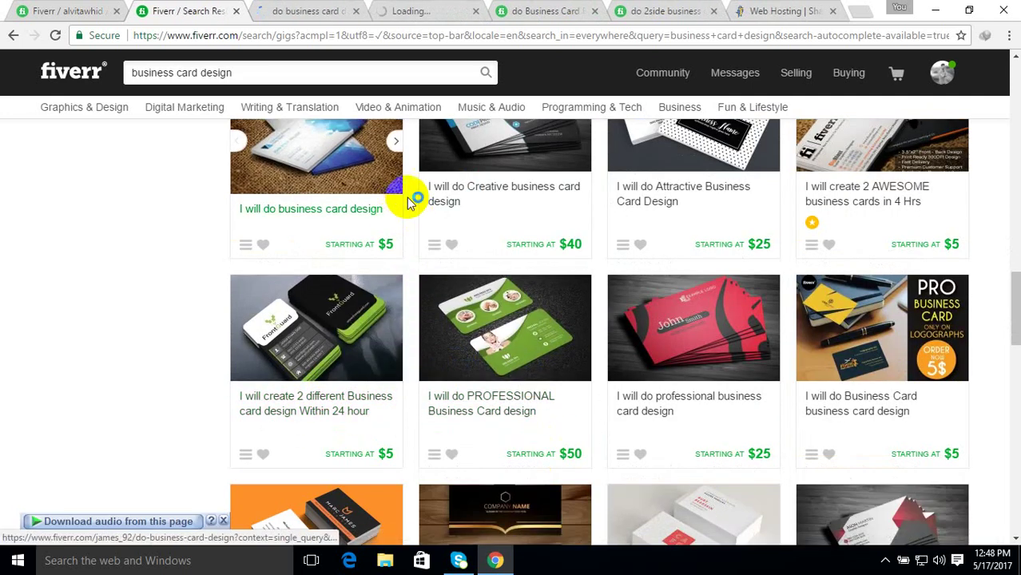
{"action": "left_click", "coordinate": [293, 7]}
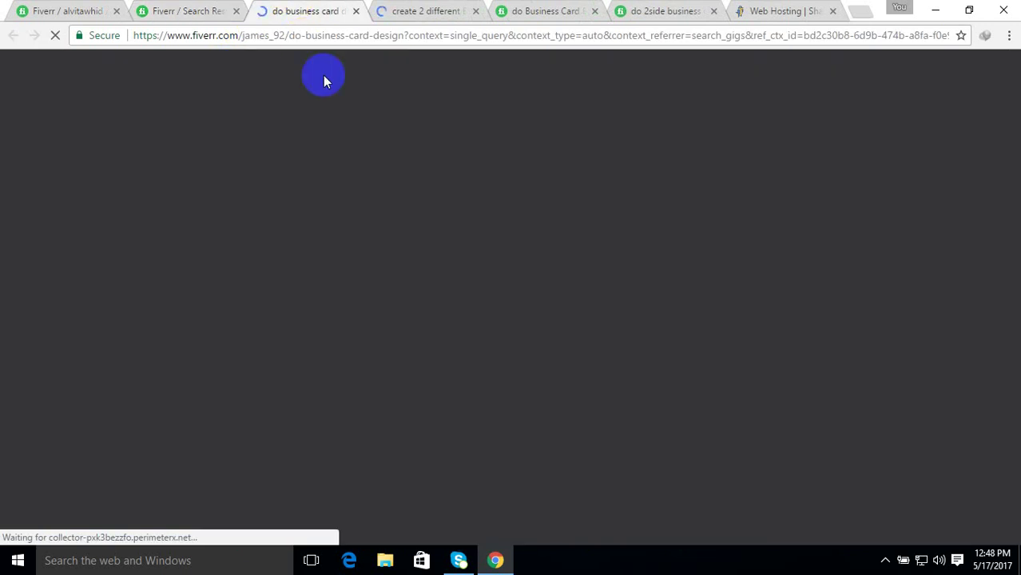
{"action": "scroll", "coordinate": [435, 279], "scroll_direction": "down", "scroll_amount": 5}
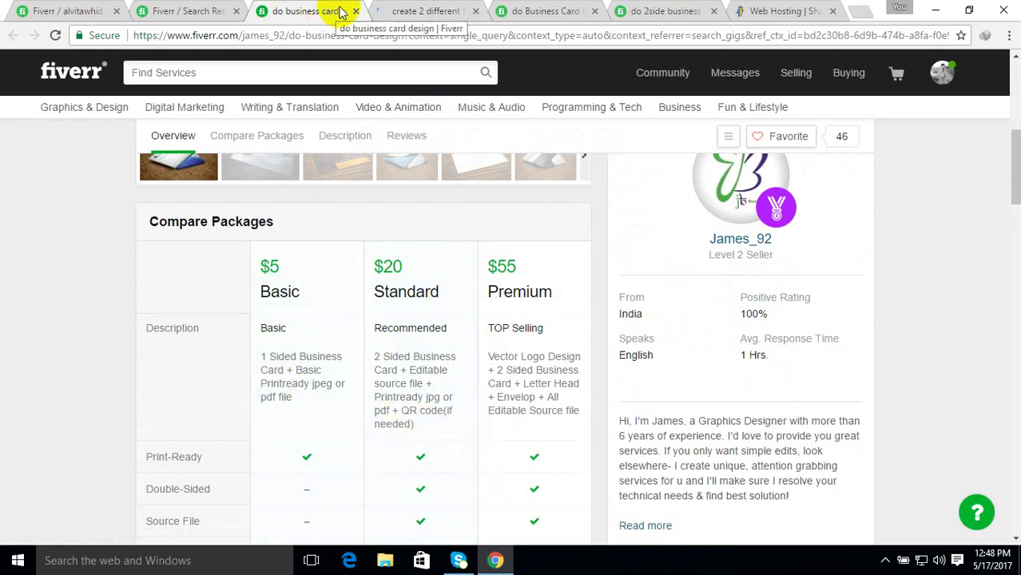
Examine the package descriptions, features, revisions and delivery times of the "create 2 different Business card design" gig
{"action": "left_click", "coordinate": [434, 17]}
{"action": "scroll", "coordinate": [442, 384], "scroll_direction": "down", "scroll_amount": 7}
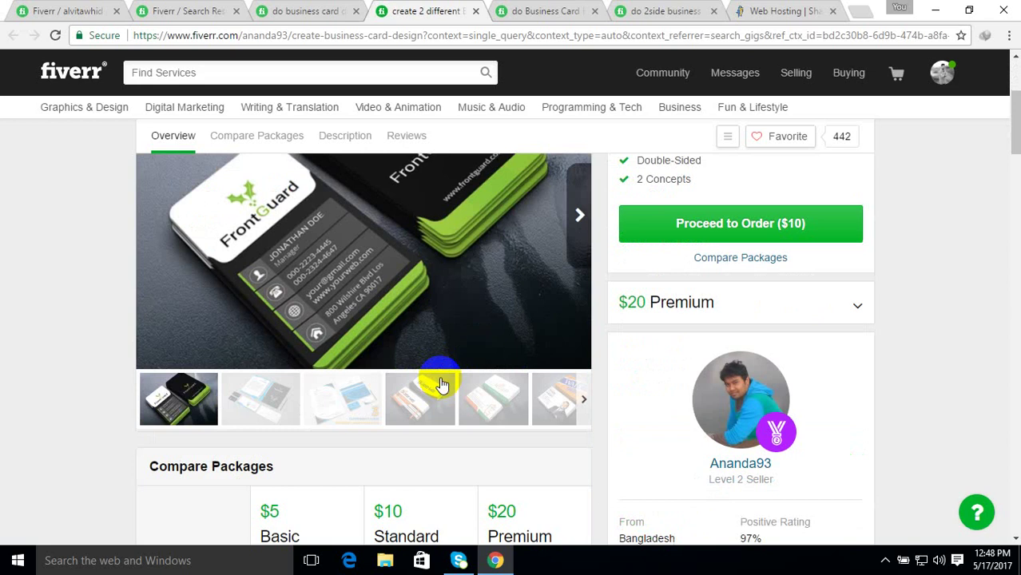
{"action": "scroll", "coordinate": [442, 387], "scroll_direction": "down", "scroll_amount": 1}
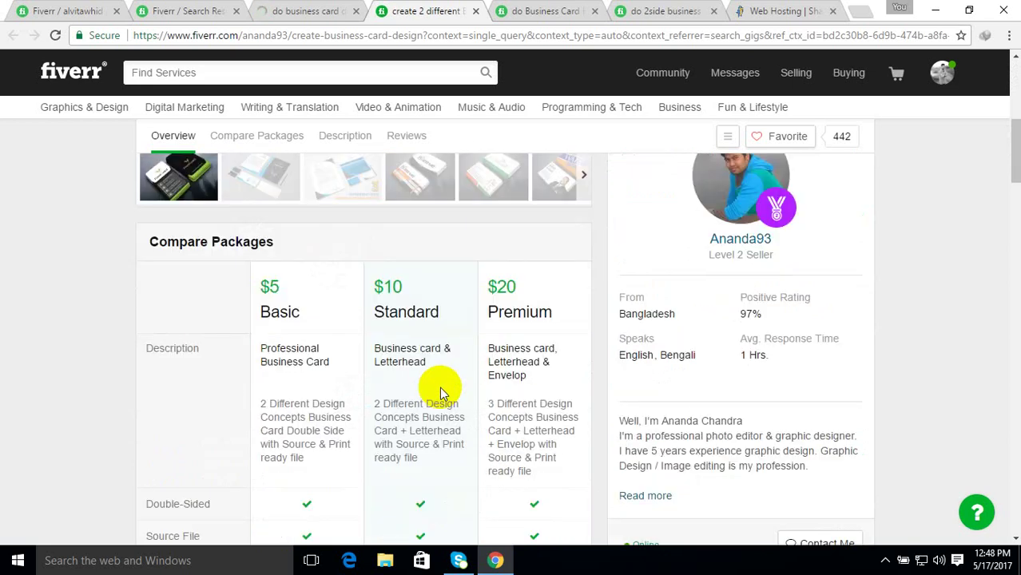
{"action": "scroll", "coordinate": [440, 389], "scroll_direction": "down", "scroll_amount": 1}
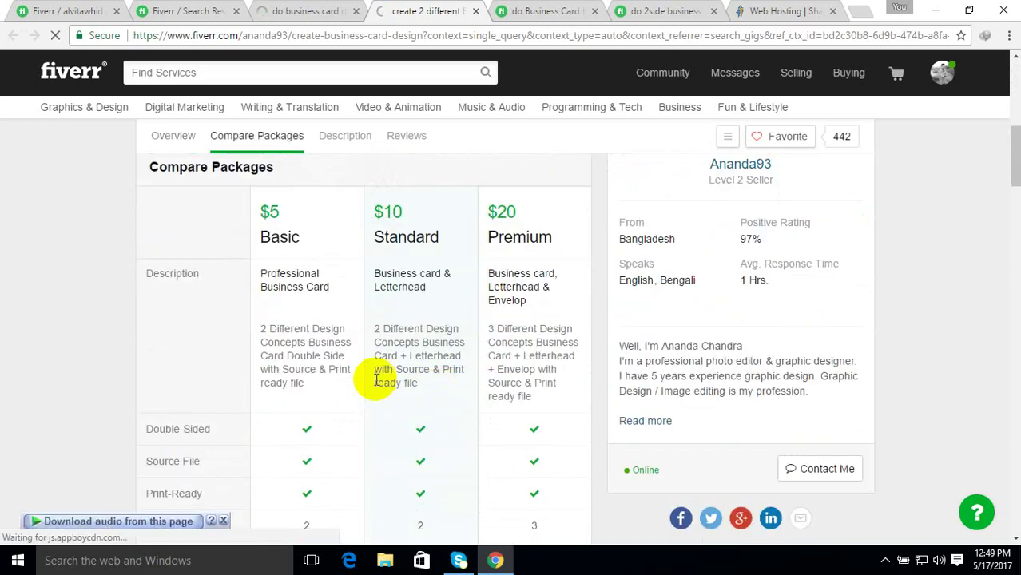
{"action": "scroll", "coordinate": [379, 380], "scroll_direction": "down", "scroll_amount": 1}
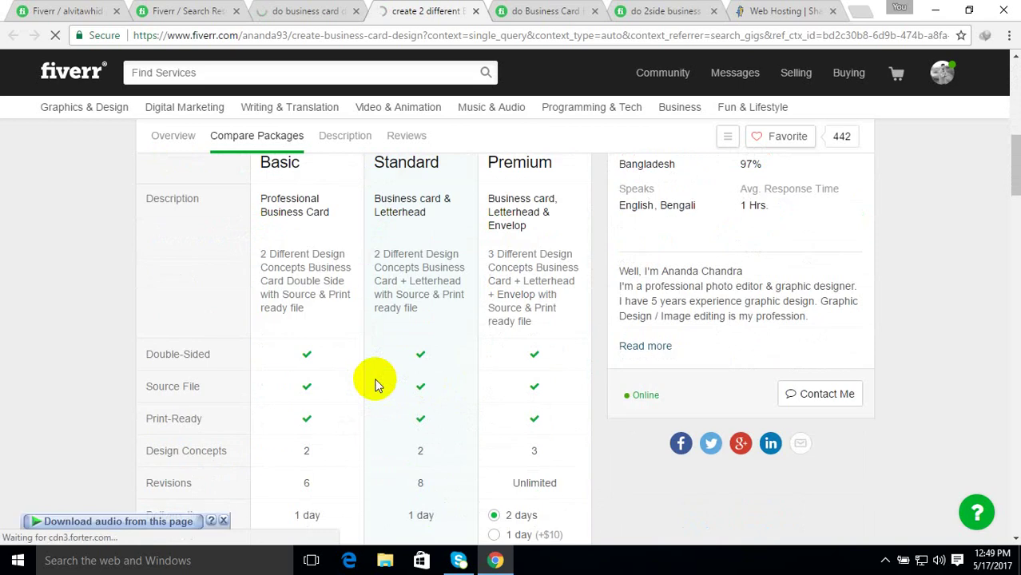
{"action": "scroll", "coordinate": [377, 384], "scroll_direction": "up", "scroll_amount": 1}
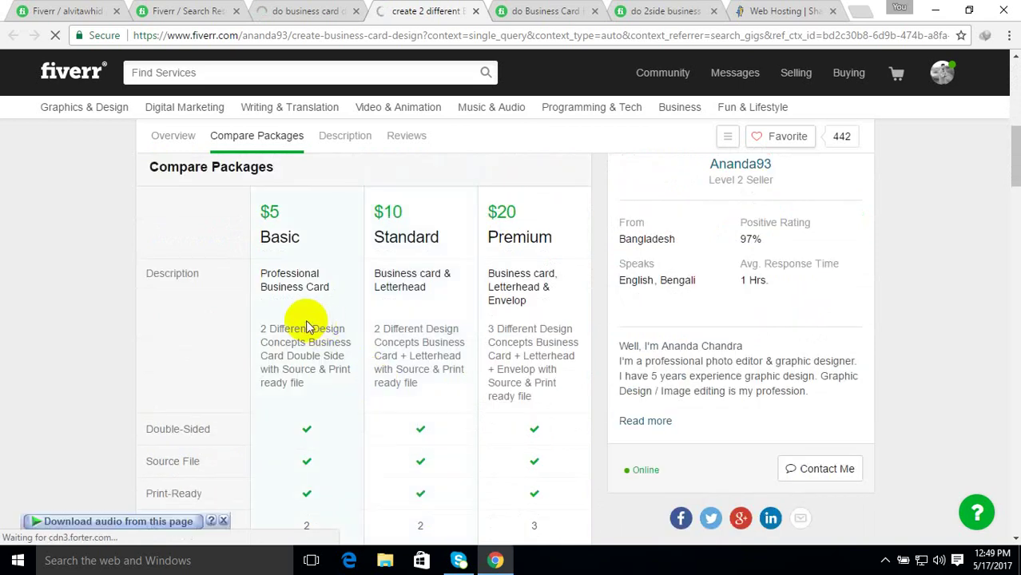
{"action": "scroll", "coordinate": [902, 429], "scroll_direction": "up", "scroll_amount": 2}
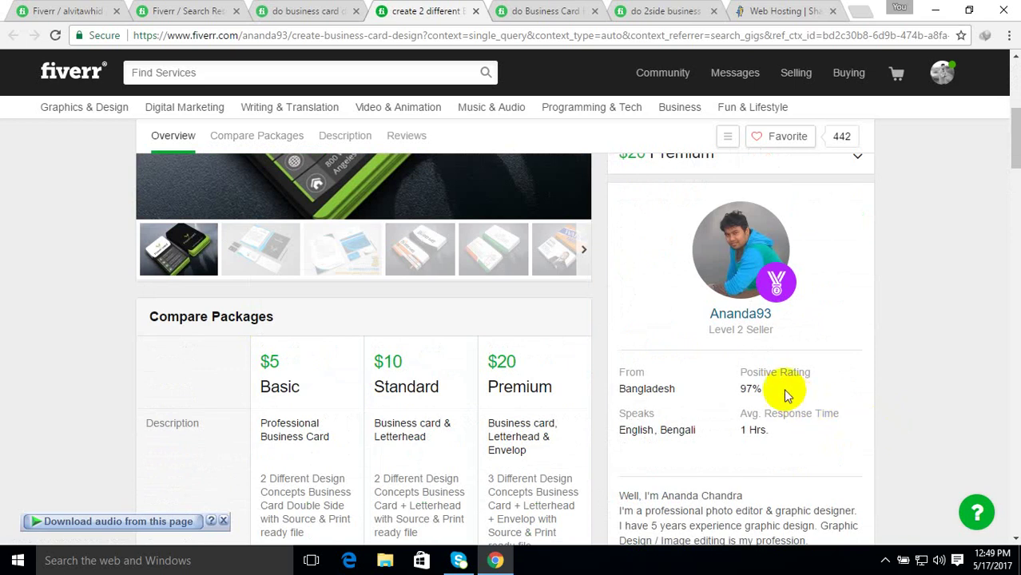
{"action": "scroll", "coordinate": [663, 372], "scroll_direction": "up", "scroll_amount": 5}
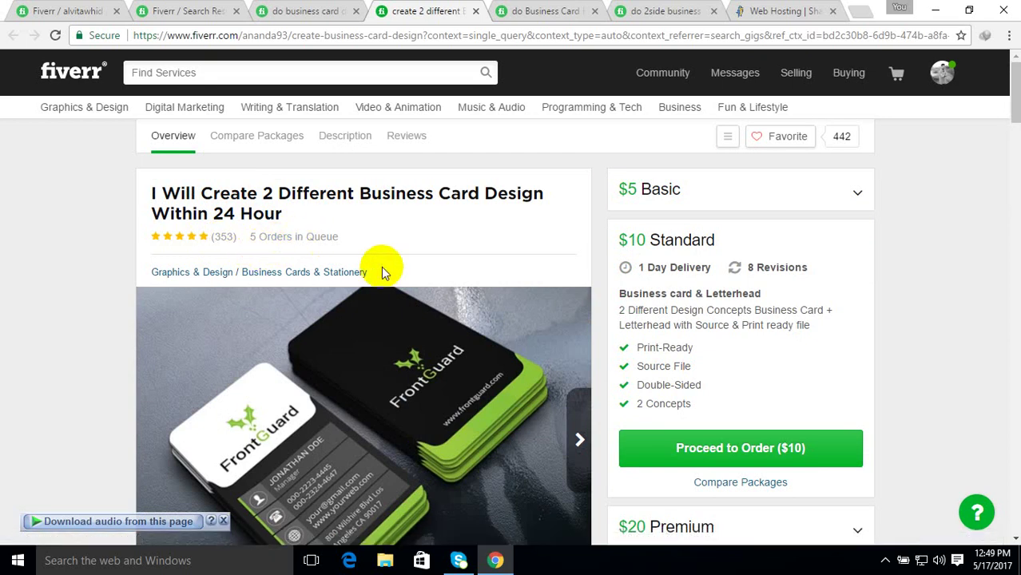
Replace your Basic package description with "2 Different Design Concepts Business Card Double Side with Source & Print ready file", copied from that gig's Basic package
{"action": "scroll", "coordinate": [384, 276], "scroll_direction": "down", "scroll_amount": 7}
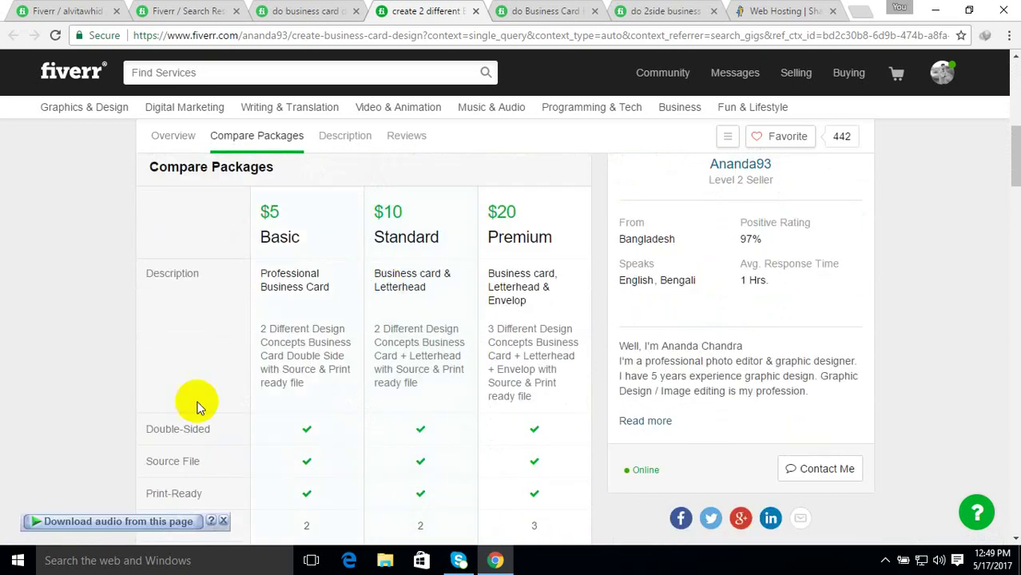
{"action": "left_click", "coordinate": [270, 333]}
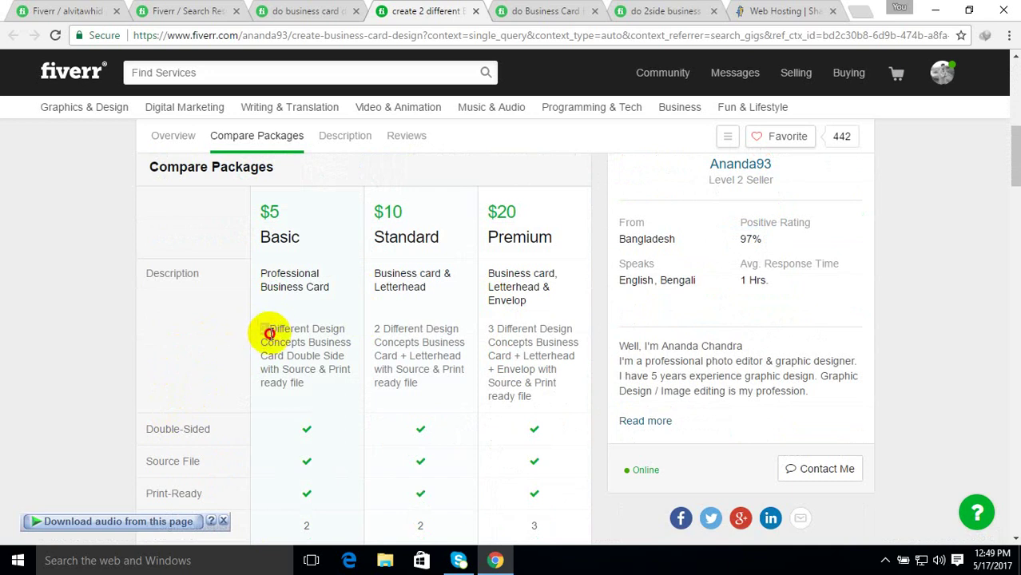
{"action": "left_click_drag", "start_coordinate": [269, 333], "coordinate": [334, 383]}
{"action": "key", "text": "ctrl+c"}
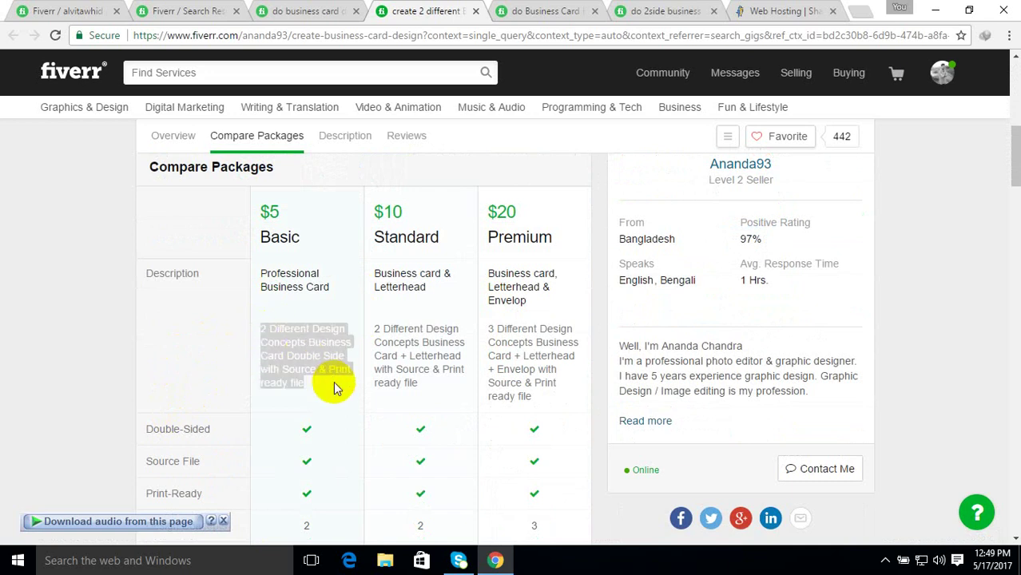
{"action": "left_click", "coordinate": [67, 12]}
{"action": "left_click", "coordinate": [358, 347]}
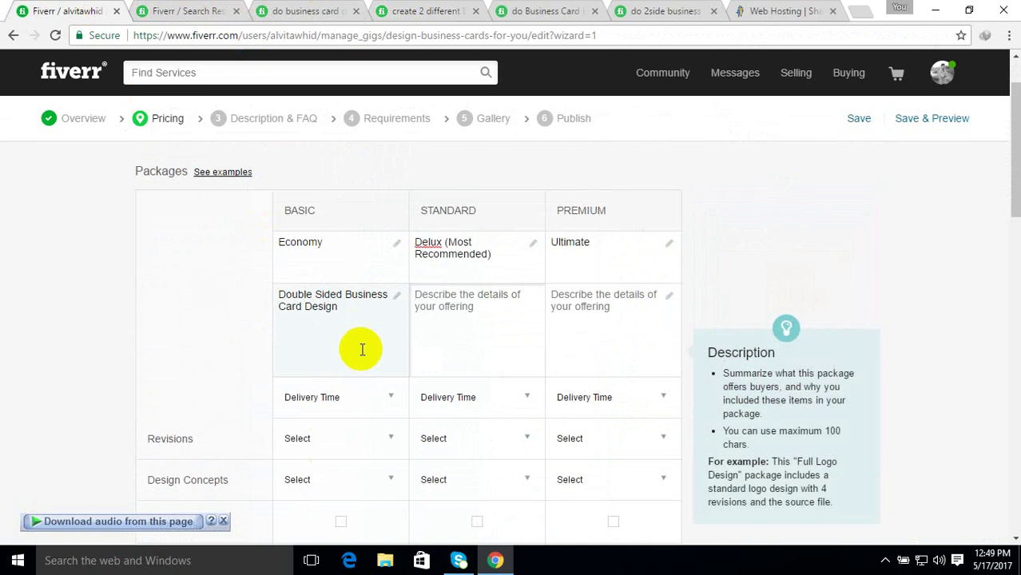
{"action": "left_click_drag", "start_coordinate": [342, 304], "coordinate": [269, 294]}
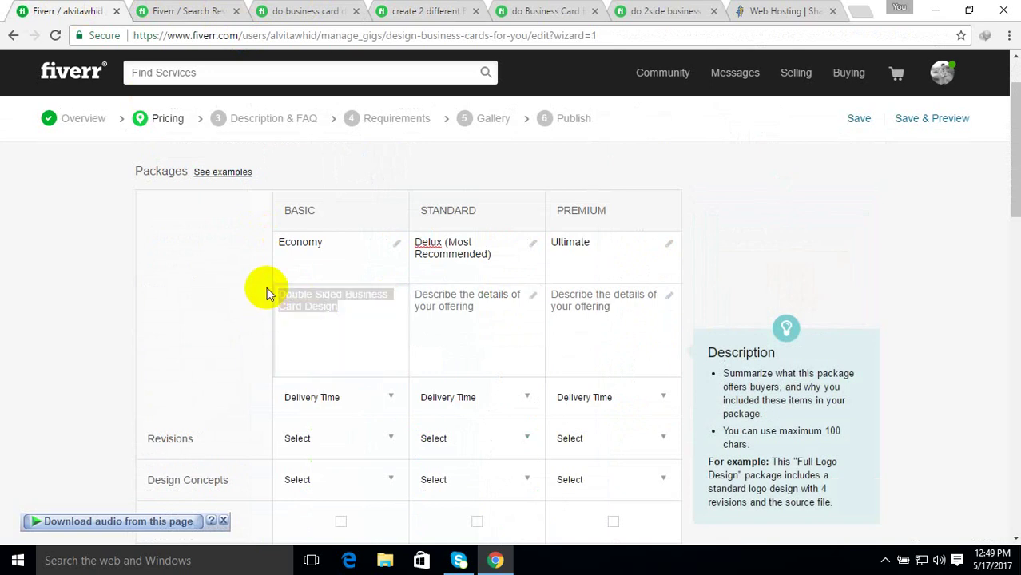
{"action": "key", "text": "ctrl+v"}
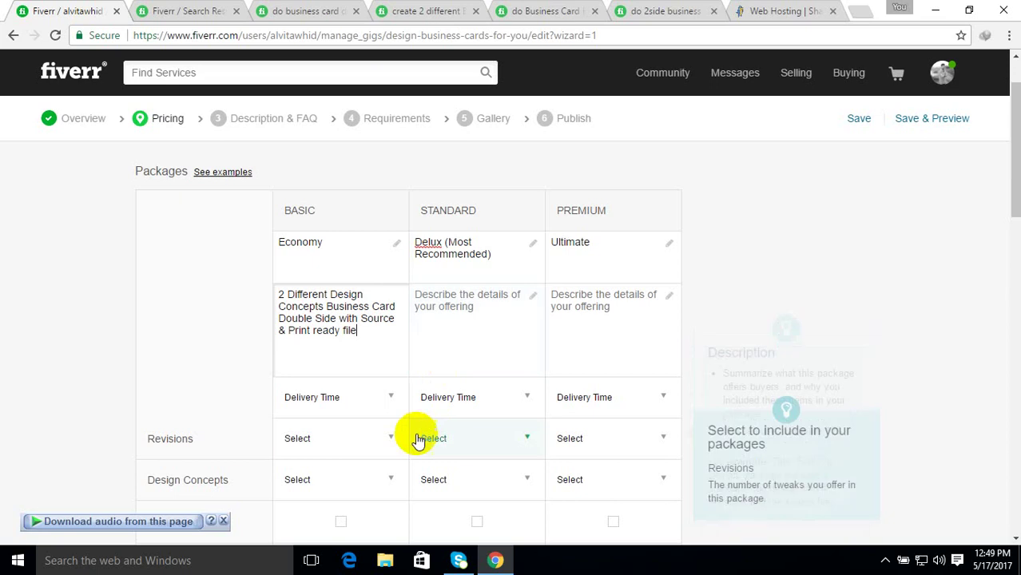
Copy the Standard description from the "create 2 different Business card design" gig into your own Standard package description
{"action": "left_click", "coordinate": [468, 313]}
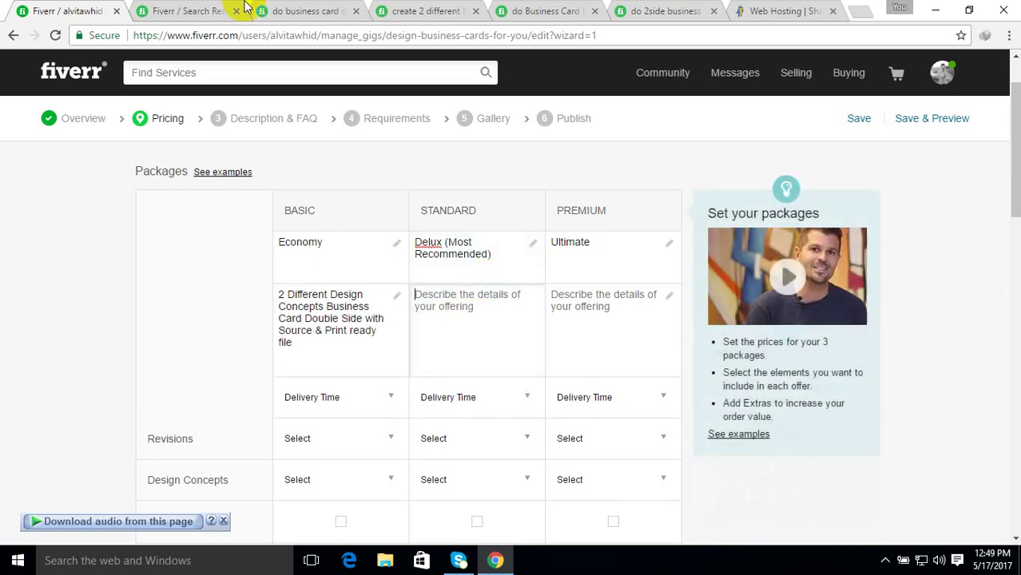
{"action": "left_click", "coordinate": [296, 8]}
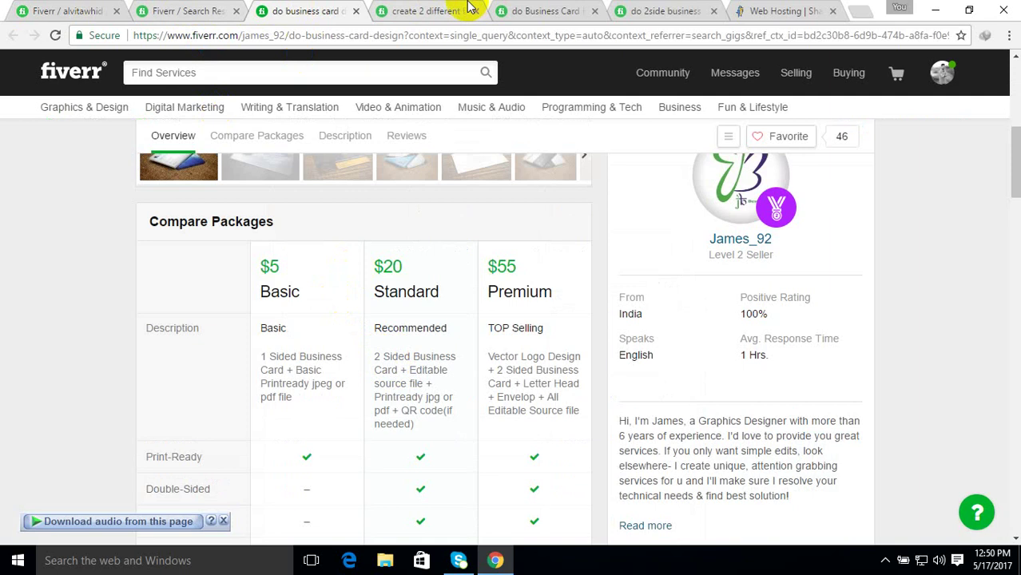
{"action": "left_click", "coordinate": [397, 20]}
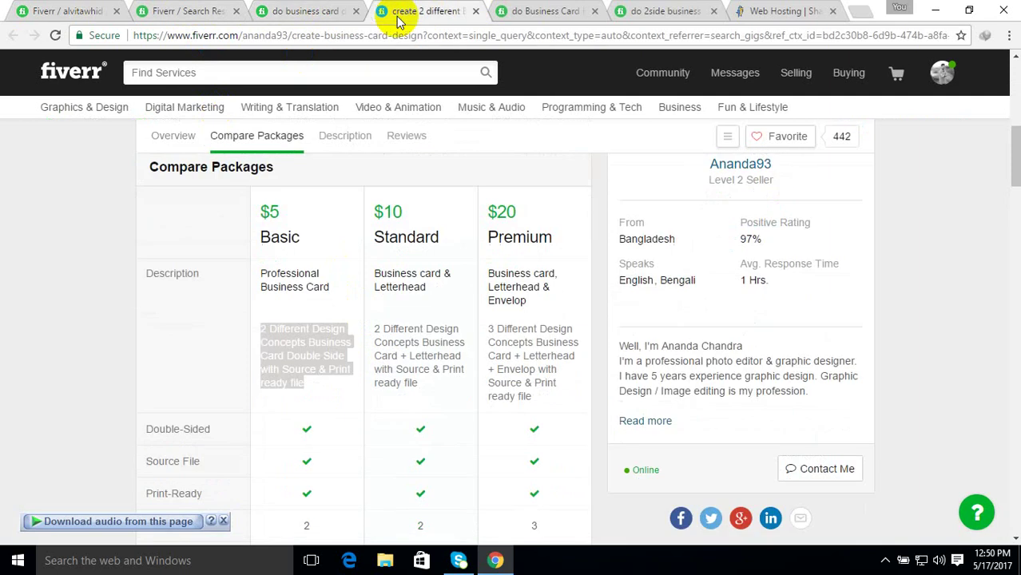
{"action": "left_click", "coordinate": [380, 331]}
{"action": "left_click_drag", "start_coordinate": [380, 331], "coordinate": [424, 380]}
{"action": "key", "text": "ctrl+c"}
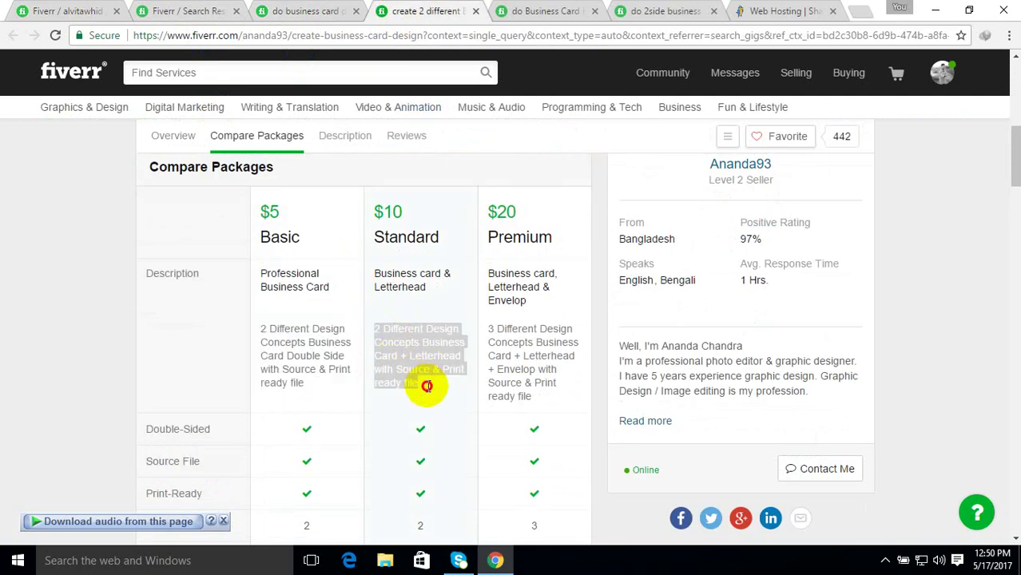
{"action": "left_click", "coordinate": [72, 11]}
{"action": "left_click", "coordinate": [464, 342]}
{"action": "key", "text": "ctrl+v"}
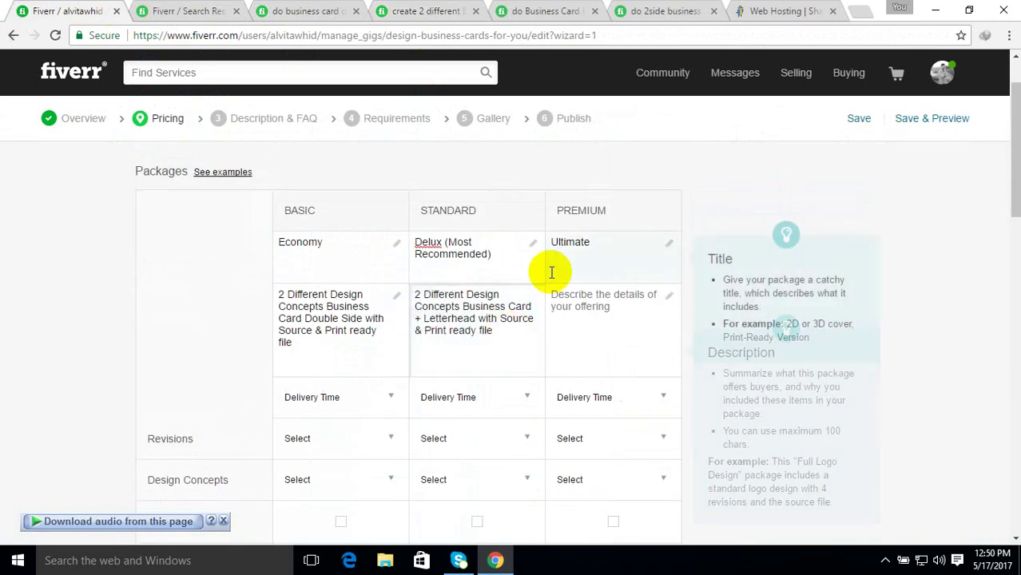
Change the number of different design concepts in the Standard package description to 4
{"action": "left_click", "coordinate": [421, 296]}
{"action": "key", "text": "BackSpace"}
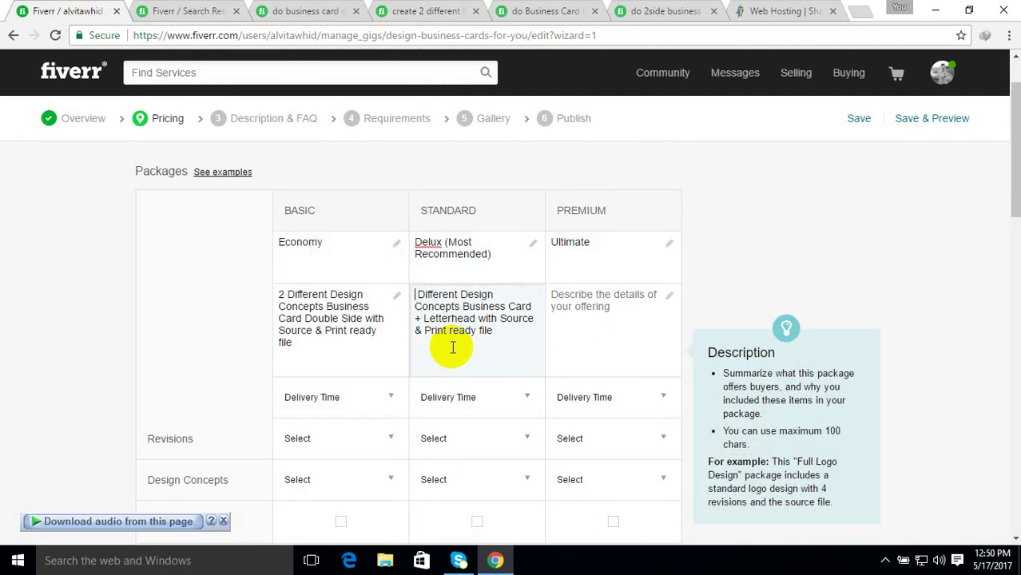
{"action": "type", "text": "4"}
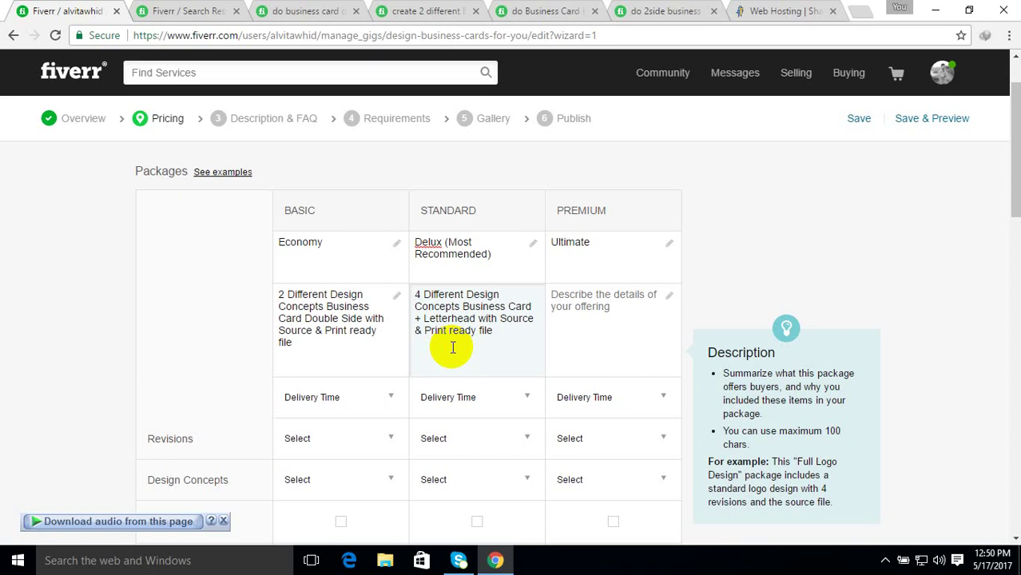
{"action": "left_click", "coordinate": [579, 325]}
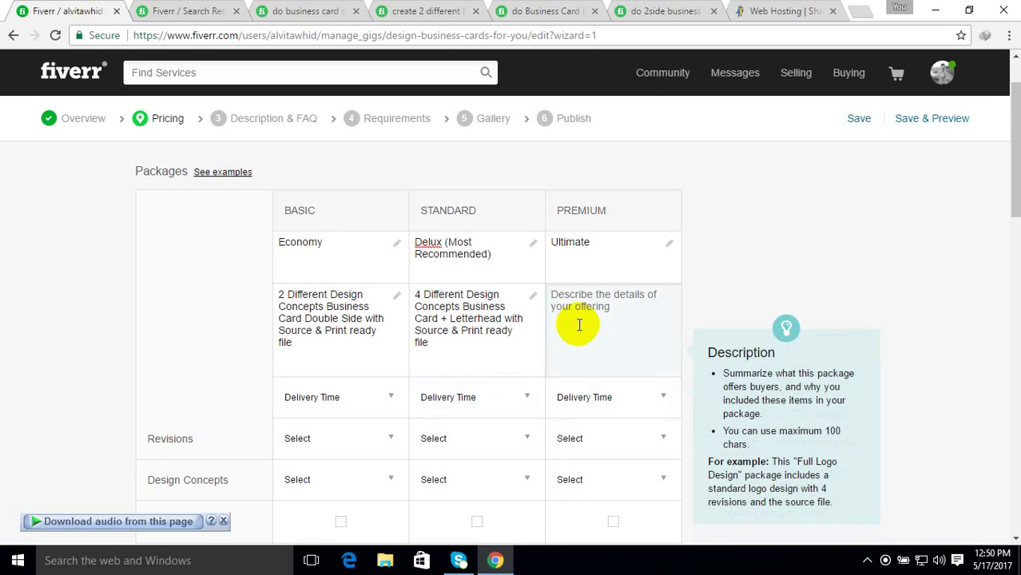
{"action": "left_click", "coordinate": [478, 324]}
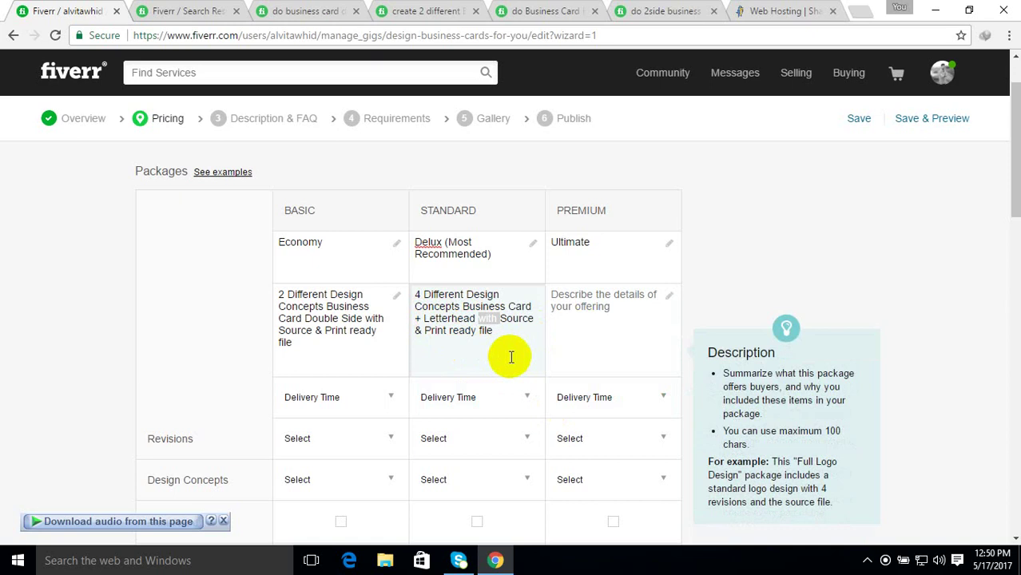
Copy the same gig's Premium description into your Premium package and change its number of different design concepts to 6
{"action": "left_click", "coordinate": [589, 319]}
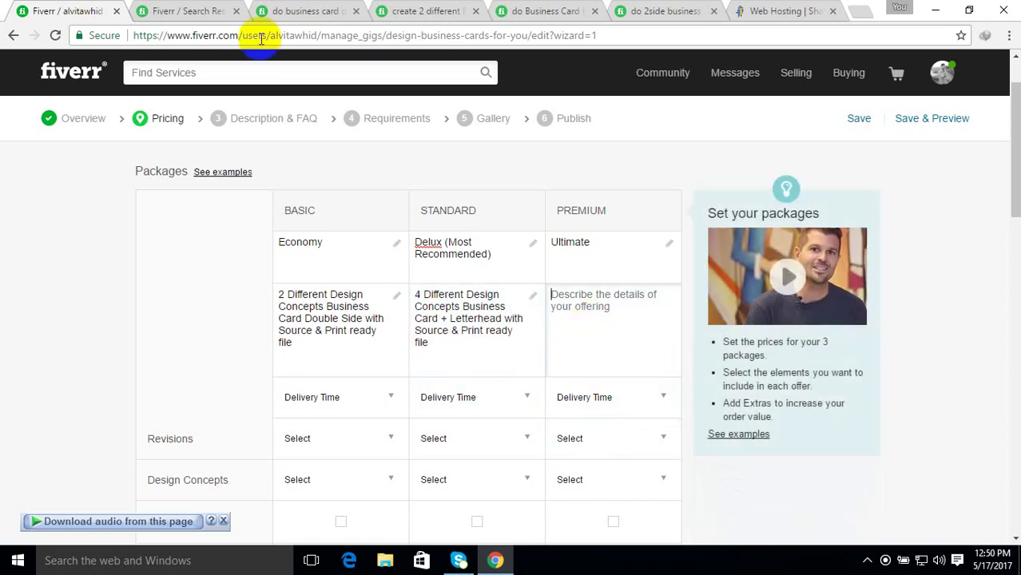
{"action": "left_click", "coordinate": [412, 13]}
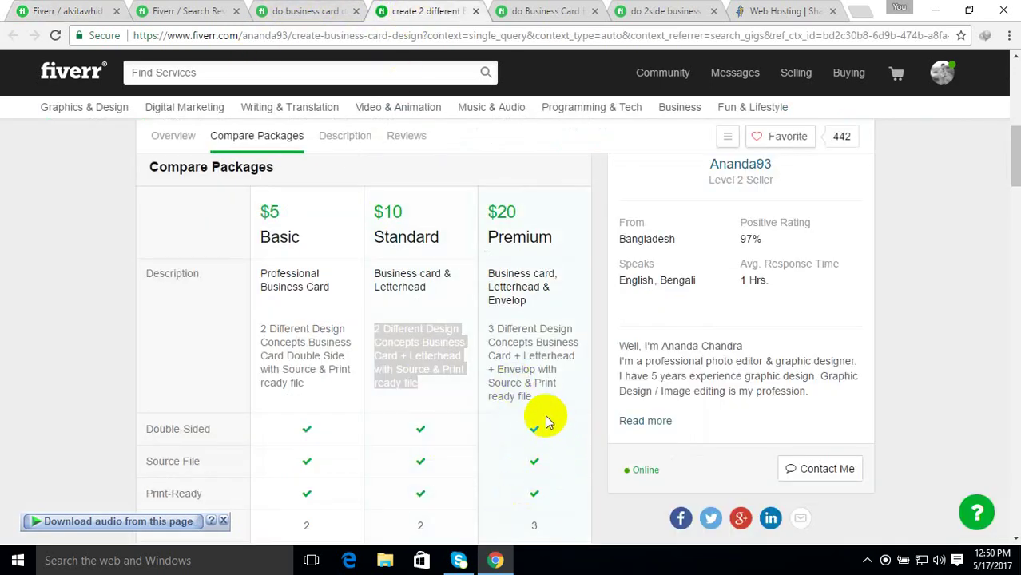
{"action": "left_click_drag", "start_coordinate": [491, 323], "coordinate": [538, 400]}
{"action": "key", "text": "ctrl+c"}
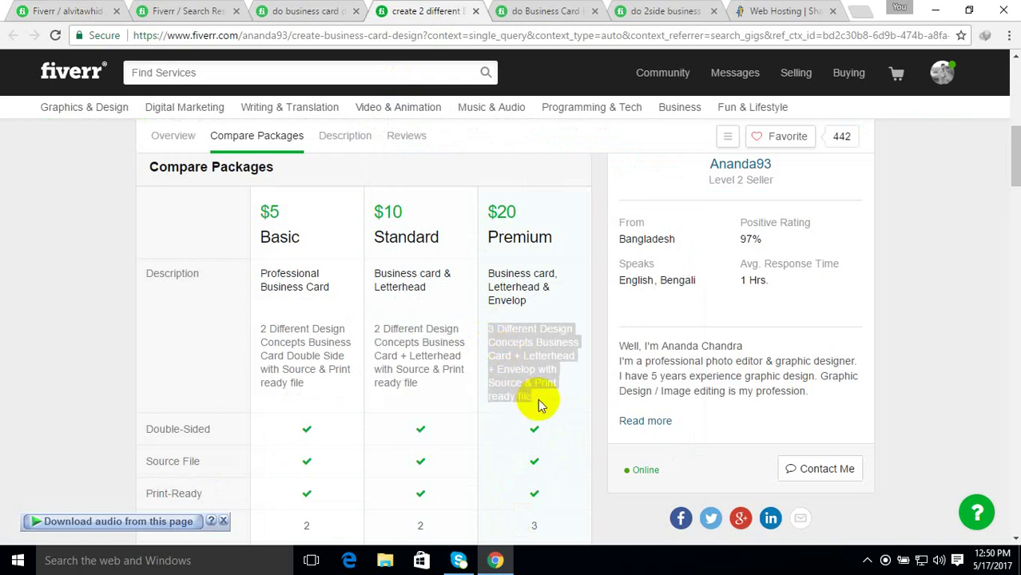
{"action": "left_click", "coordinate": [80, 10]}
{"action": "key", "text": "ctrl+v"}
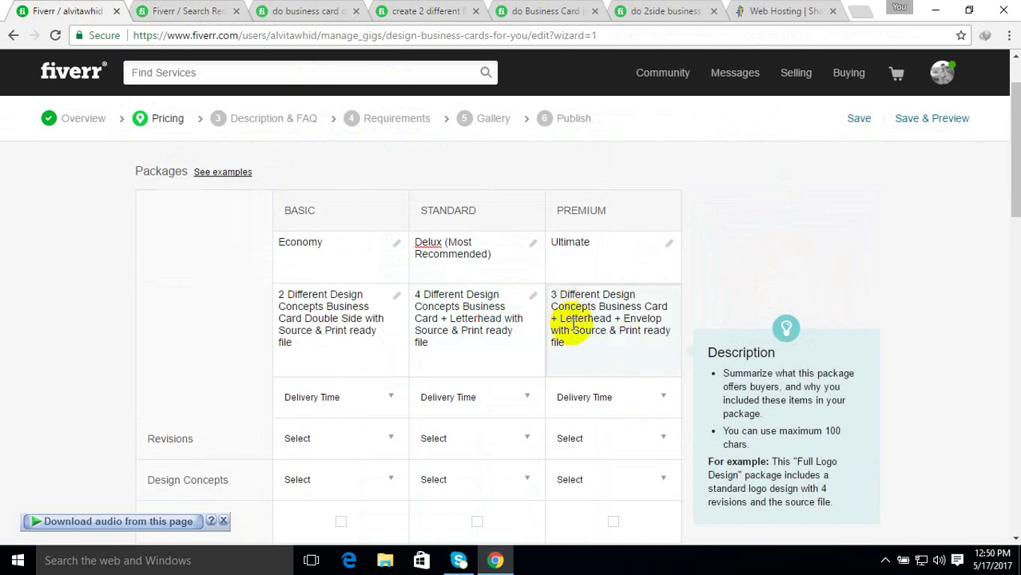
{"action": "key", "text": "BackSpace"}
{"action": "type", "text": "6"}
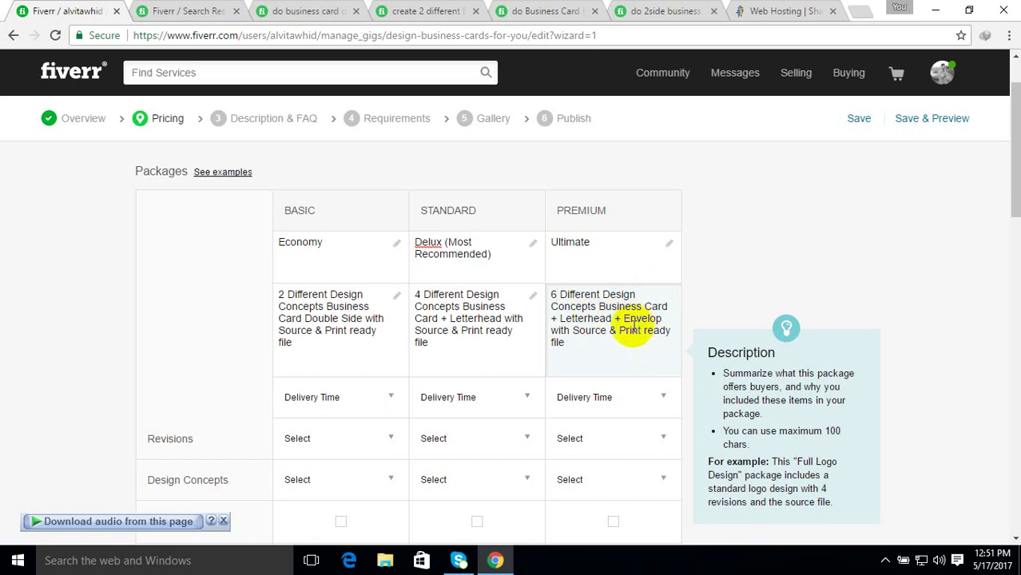
Set the delivery time to 1 Day Delivery for the Basic package and 2 Days Delivery for the Standard package
{"action": "scroll", "coordinate": [591, 365], "scroll_direction": "down", "scroll_amount": 1}
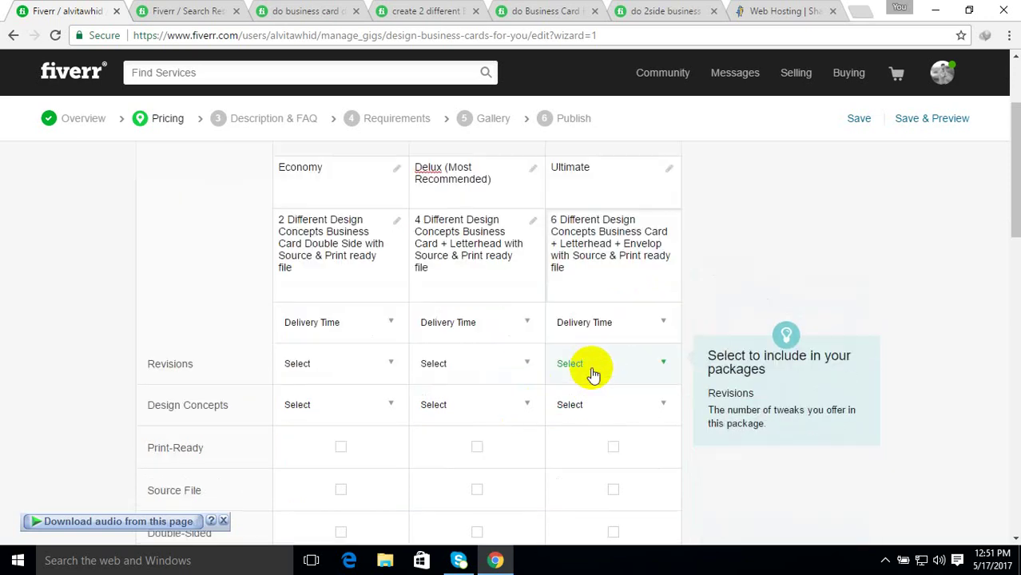
{"action": "scroll", "coordinate": [590, 375], "scroll_direction": "up", "scroll_amount": 2}
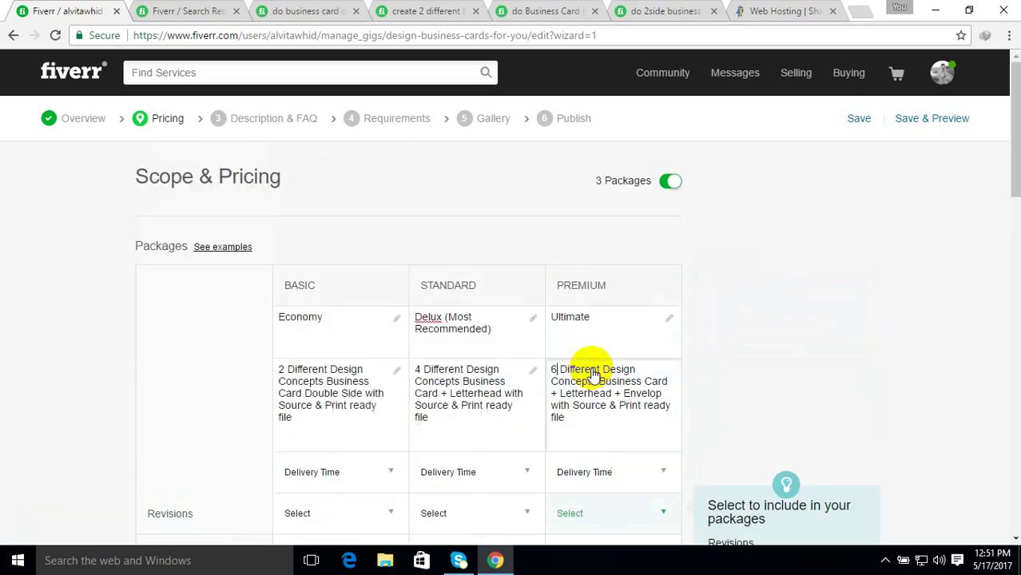
{"action": "scroll", "coordinate": [588, 364], "scroll_direction": "down", "scroll_amount": 1}
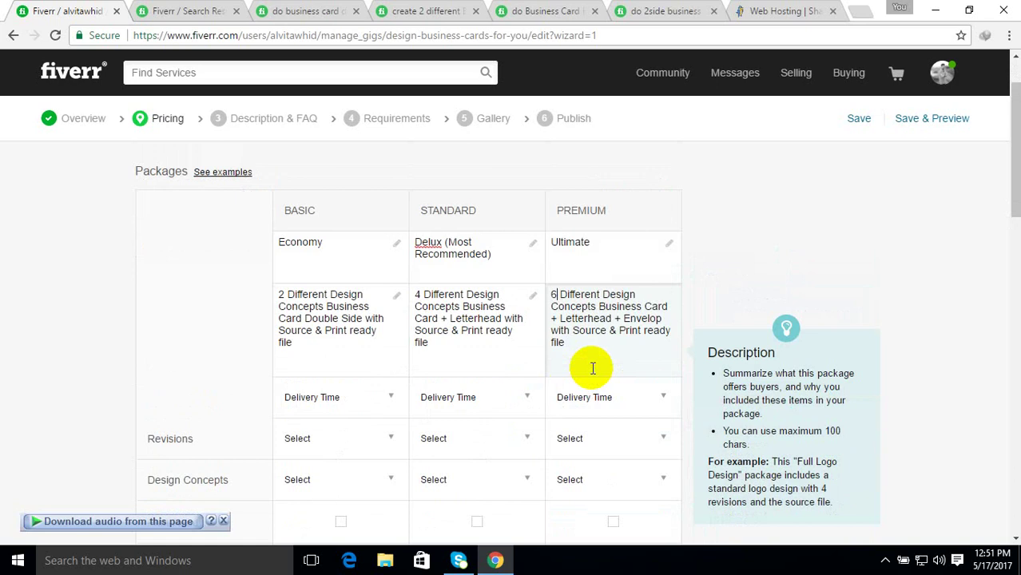
{"action": "scroll", "coordinate": [460, 367], "scroll_direction": "down", "scroll_amount": 2}
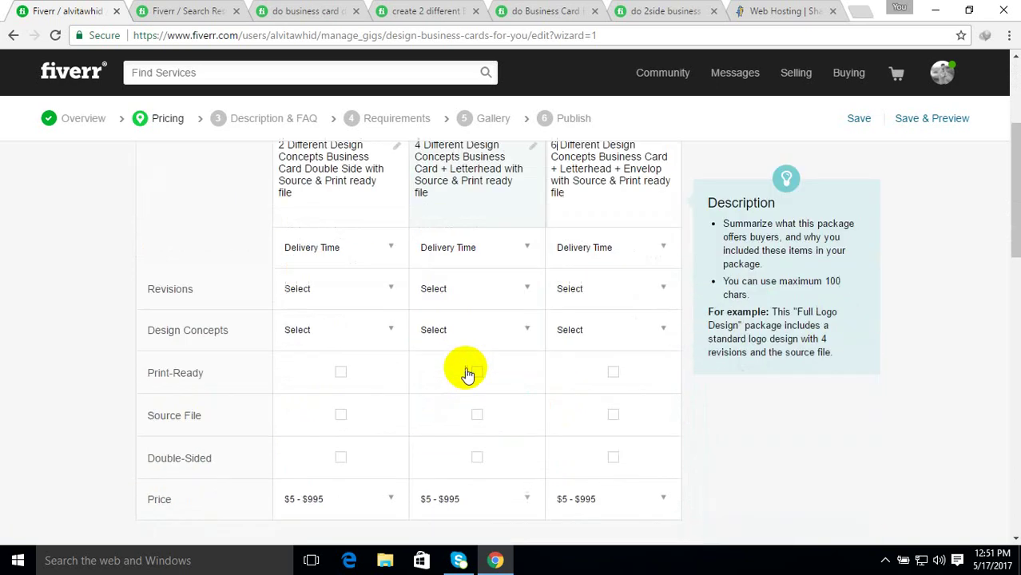
{"action": "scroll", "coordinate": [448, 365], "scroll_direction": "up", "scroll_amount": 1}
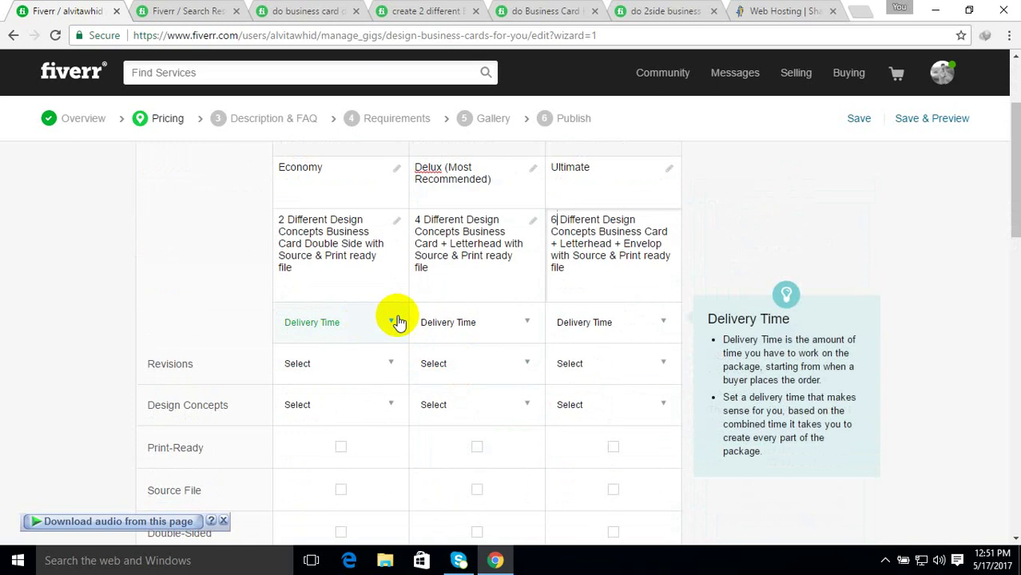
{"action": "left_click", "coordinate": [388, 336]}
{"action": "left_click", "coordinate": [366, 334]}
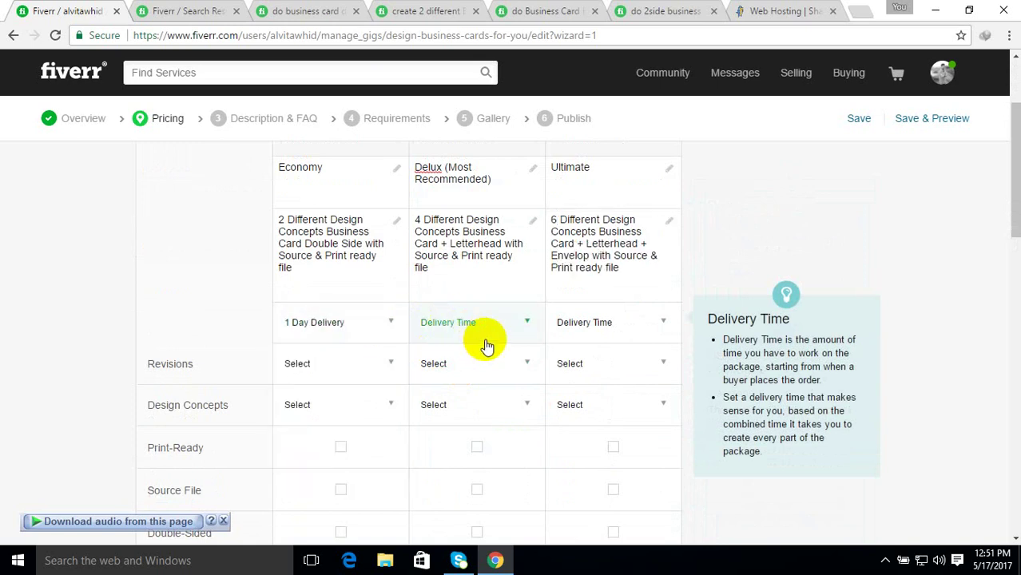
{"action": "left_click", "coordinate": [530, 334]}
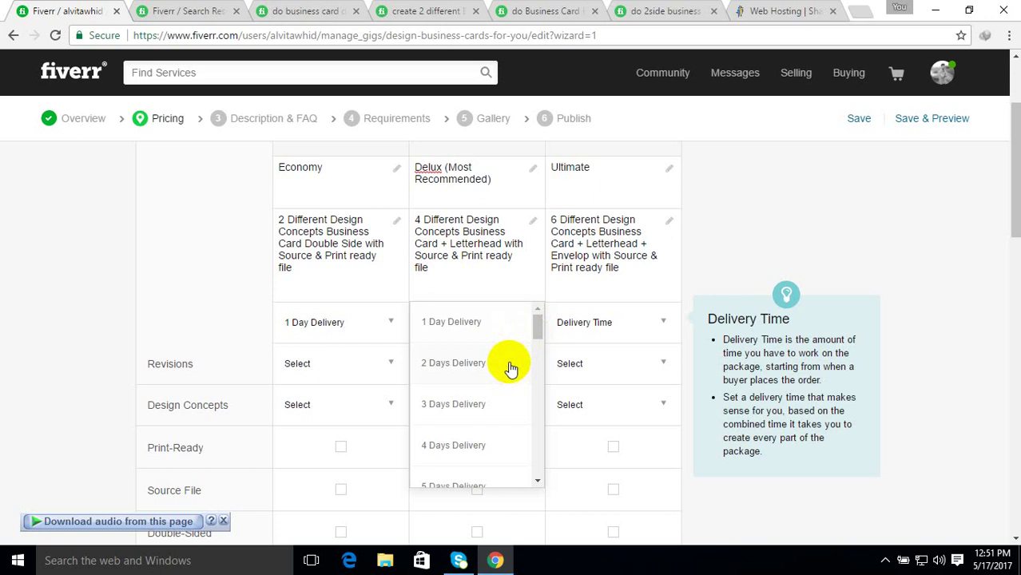
{"action": "left_click", "coordinate": [512, 364]}
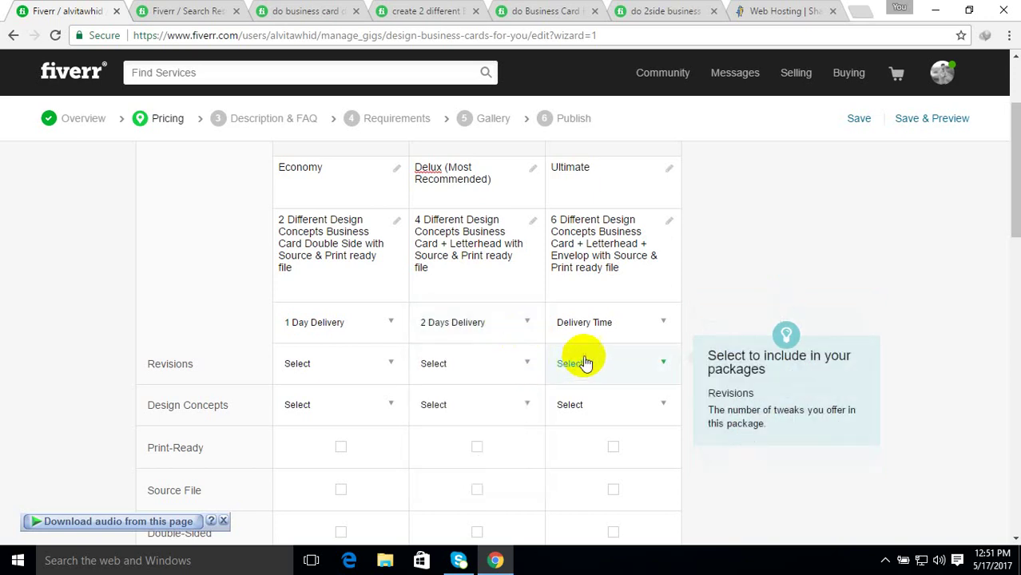
Set the Premium package's delivery time to 3 Days Delivery and the Basic package's revisions to Unlimited
{"action": "left_click", "coordinate": [666, 322]}
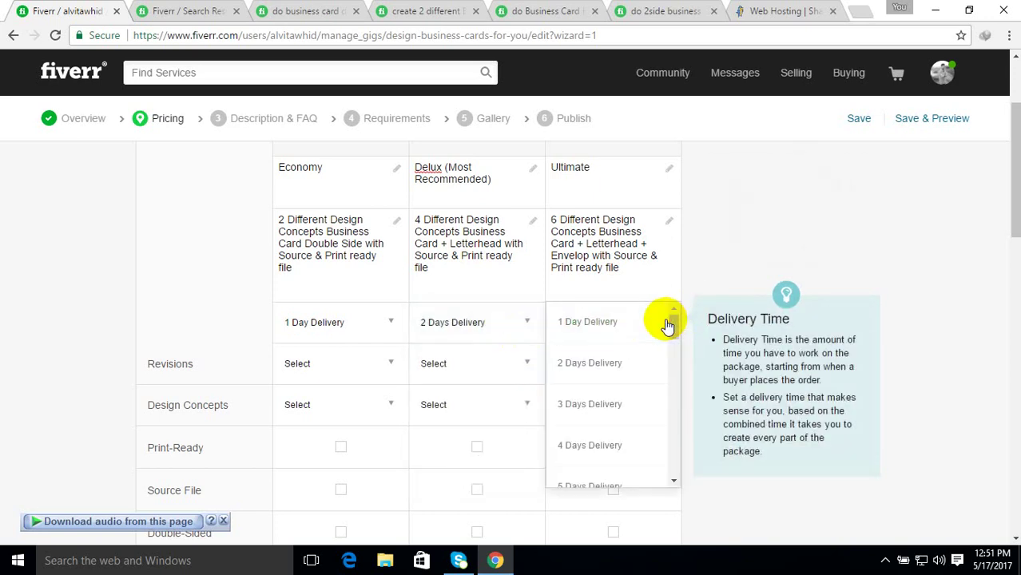
{"action": "left_click", "coordinate": [604, 416]}
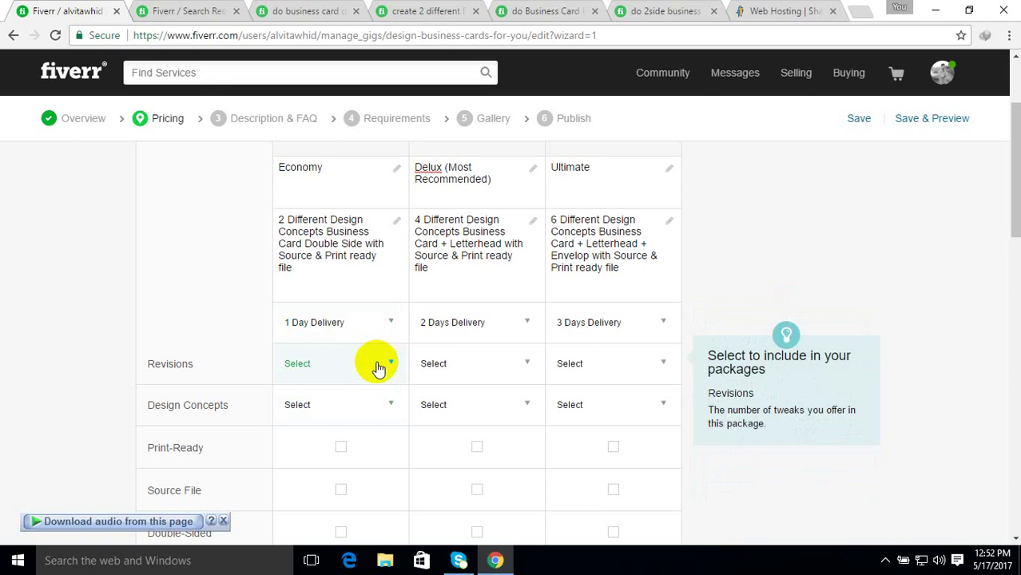
{"action": "left_click", "coordinate": [380, 367]}
{"action": "scroll", "coordinate": [392, 411], "scroll_direction": "down", "scroll_amount": 2}
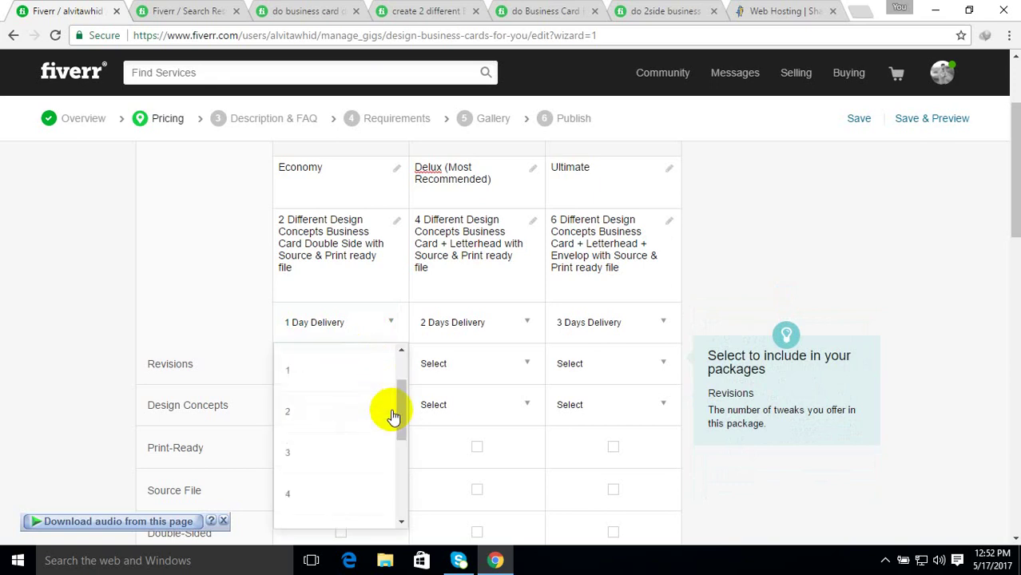
{"action": "scroll", "coordinate": [393, 415], "scroll_direction": "down", "scroll_amount": 6}
{"action": "left_click", "coordinate": [306, 209]}
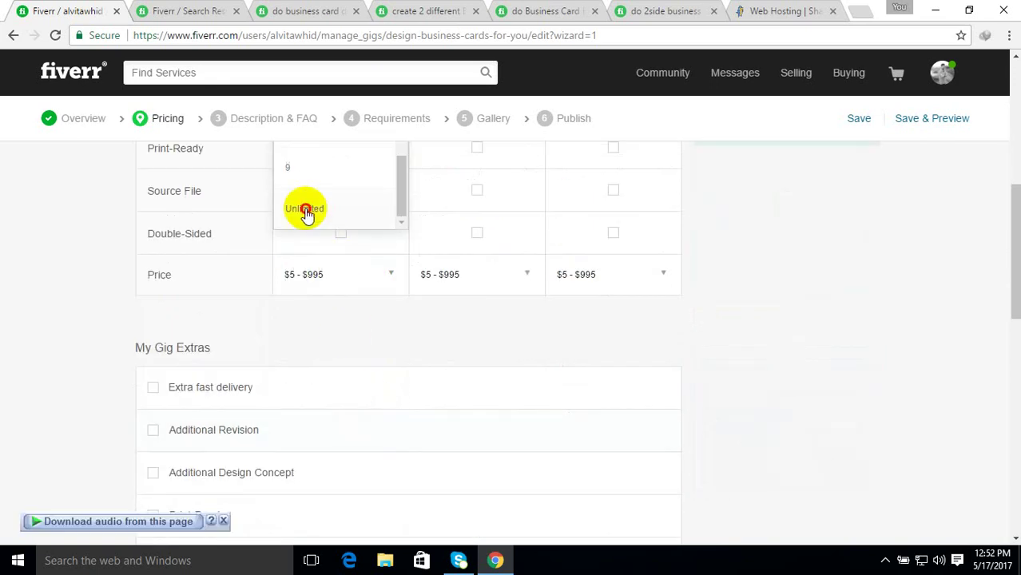
{"action": "scroll", "coordinate": [118, 352], "scroll_direction": "up", "scroll_amount": 4}
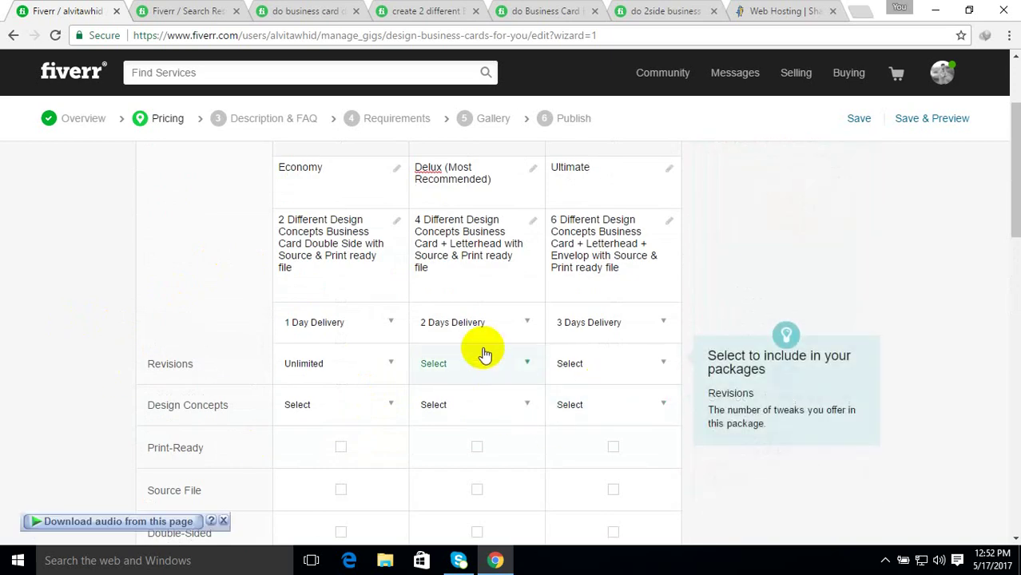
Set the revisions to Unlimited for both the Standard and Premium packages
{"action": "left_click", "coordinate": [505, 366]}
{"action": "scroll", "coordinate": [516, 411], "scroll_direction": "down", "scroll_amount": 5}
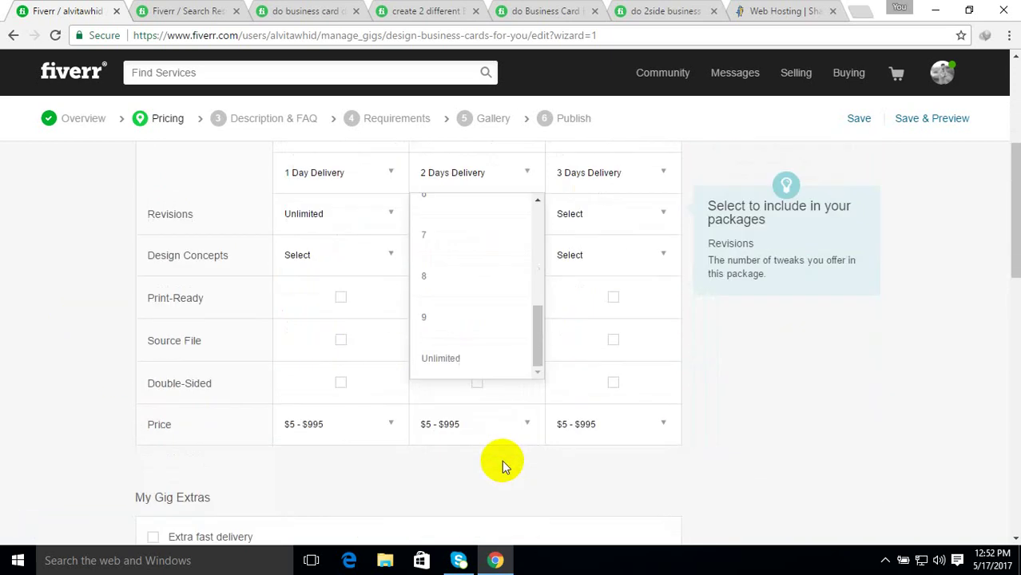
{"action": "left_click", "coordinate": [482, 361]}
{"action": "scroll", "coordinate": [659, 349], "scroll_direction": "up", "scroll_amount": 2}
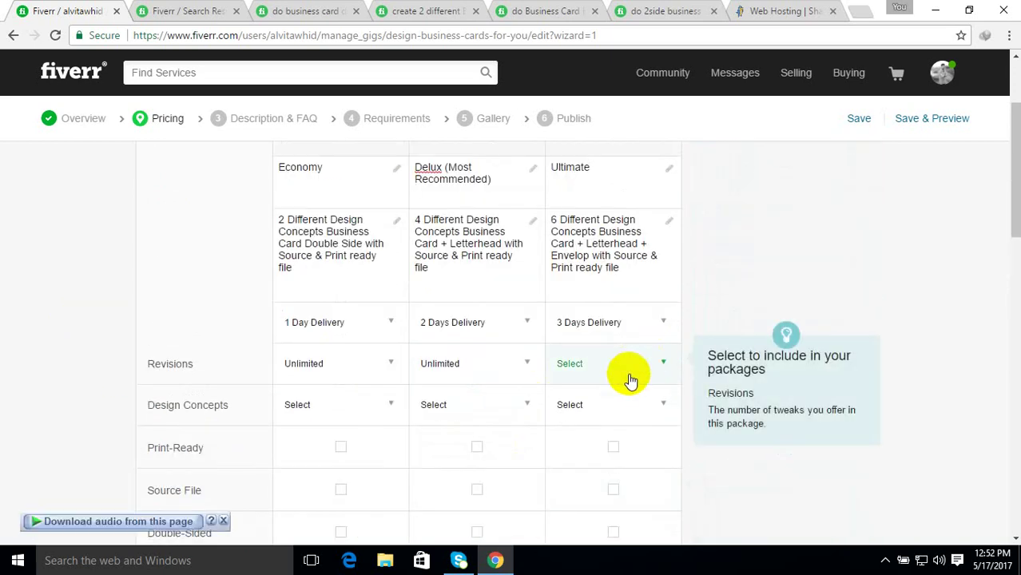
{"action": "left_click", "coordinate": [631, 376]}
{"action": "scroll", "coordinate": [620, 441], "scroll_direction": "down", "scroll_amount": 5}
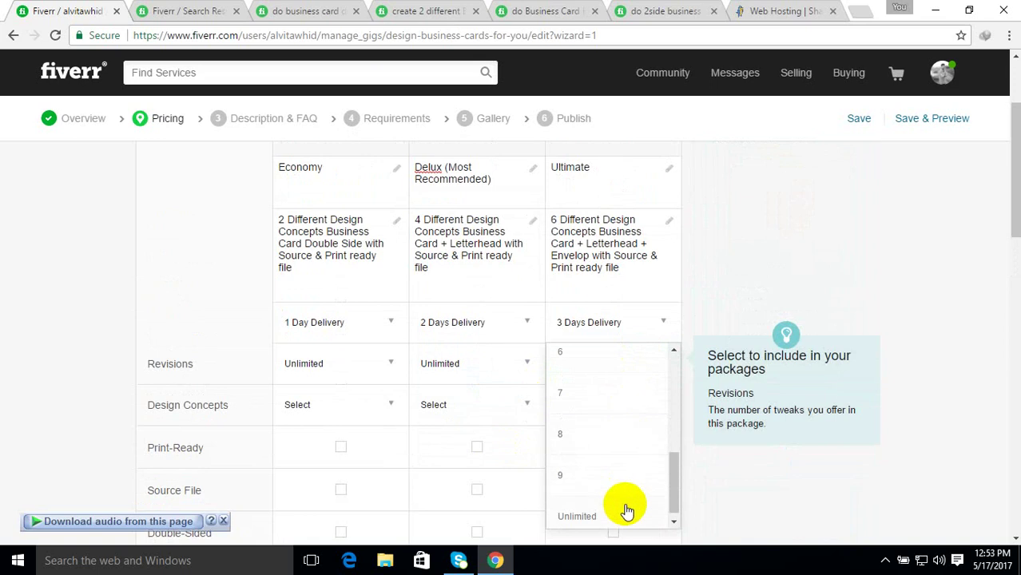
{"action": "left_click", "coordinate": [627, 513]}
Set the number of design concepts to 2 for the Basic package and 4 for the Standard package
{"action": "scroll", "coordinate": [54, 382], "scroll_direction": "down", "scroll_amount": 1}
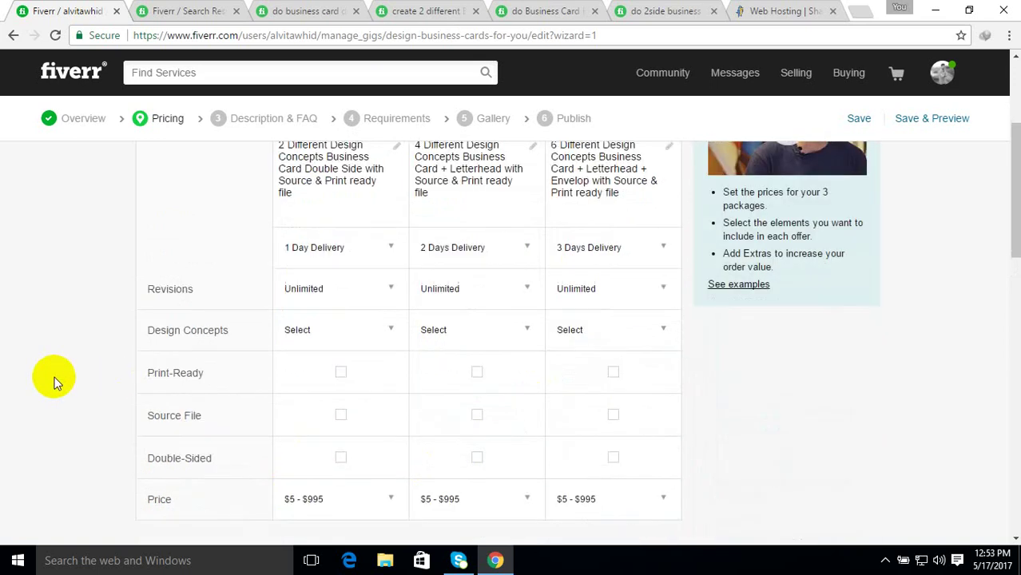
{"action": "left_click", "coordinate": [381, 336]}
{"action": "left_click", "coordinate": [332, 418]}
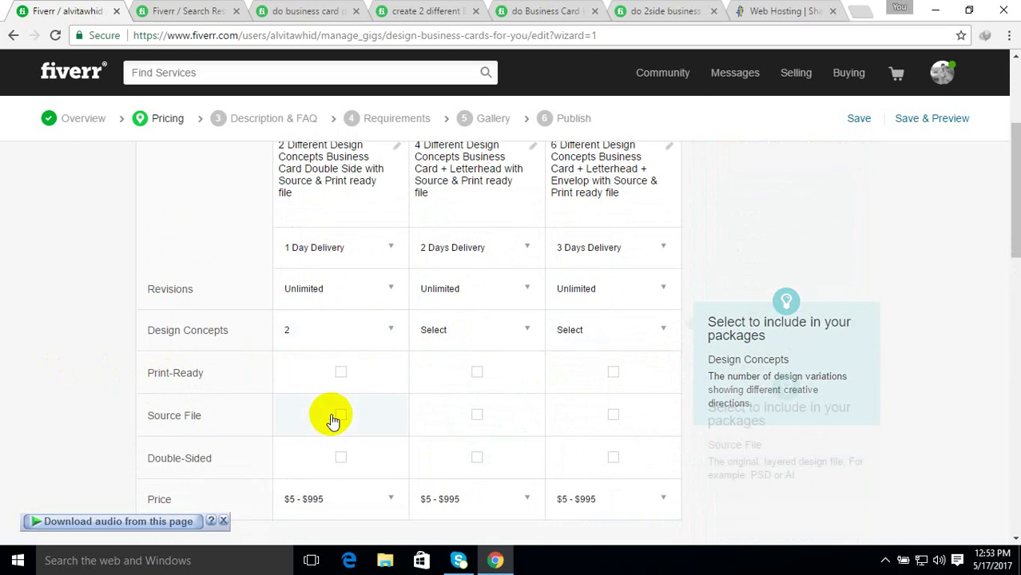
{"action": "left_click", "coordinate": [484, 342]}
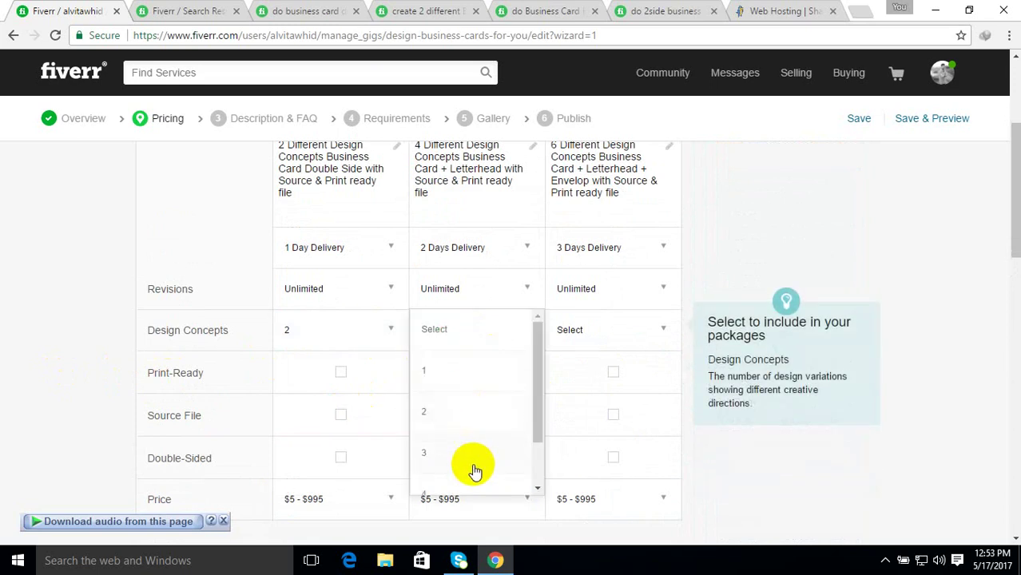
{"action": "scroll", "coordinate": [475, 471], "scroll_direction": "down", "scroll_amount": 2}
{"action": "left_click", "coordinate": [469, 439]}
{"action": "left_click", "coordinate": [632, 308]}
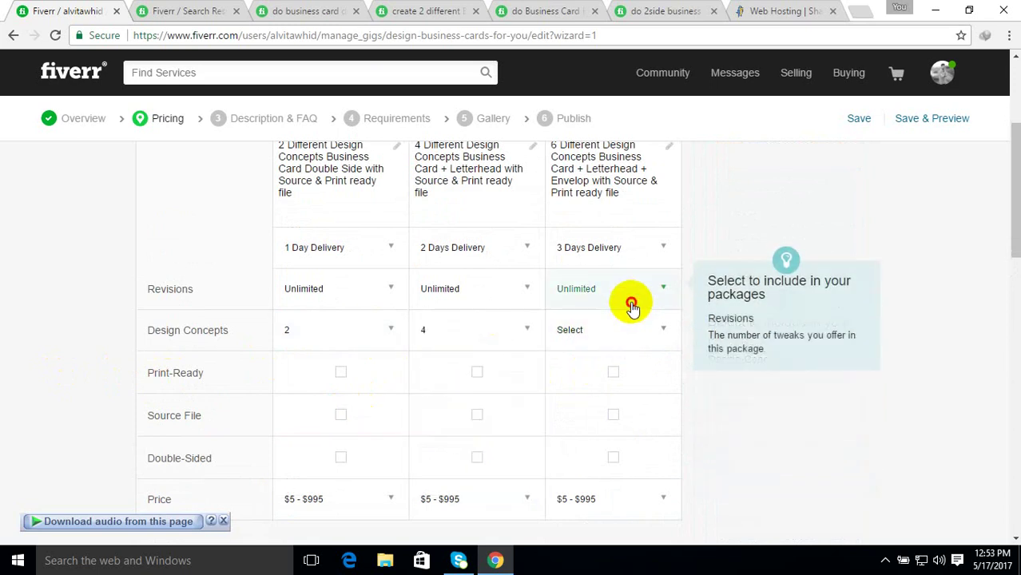
{"action": "scroll", "coordinate": [623, 383], "scroll_direction": "down", "scroll_amount": 1}
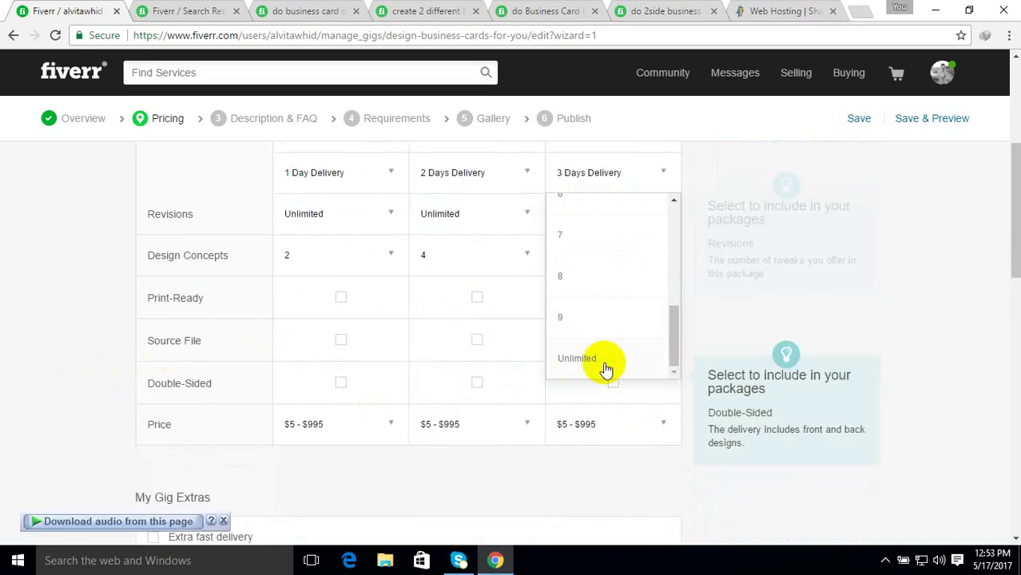
{"action": "left_click", "coordinate": [594, 201]}
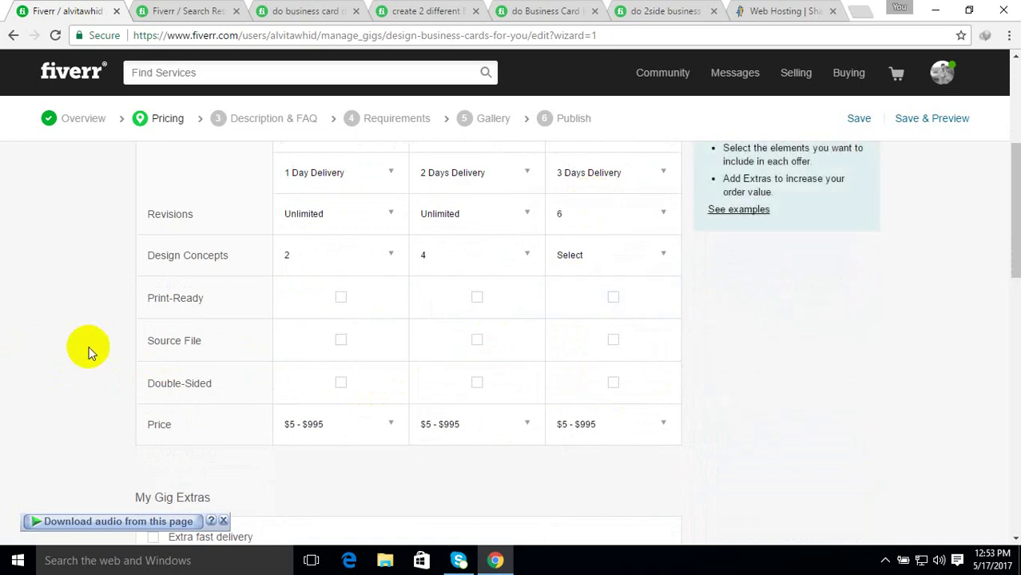
{"action": "left_click", "coordinate": [632, 217]}
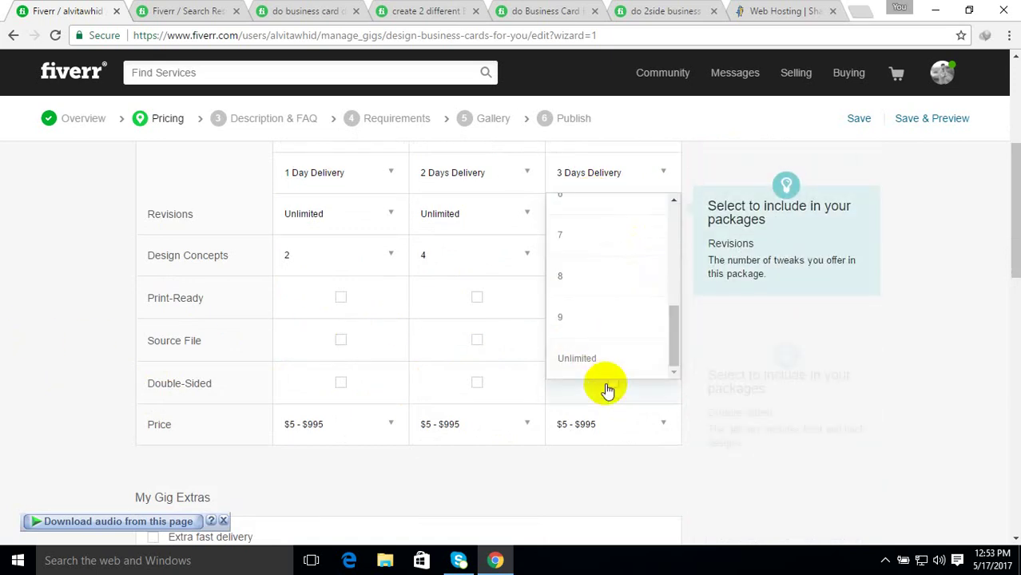
{"action": "left_click", "coordinate": [597, 361]}
Set the number of design concepts to 5 for the Premium package
{"action": "left_click", "coordinate": [640, 276]}
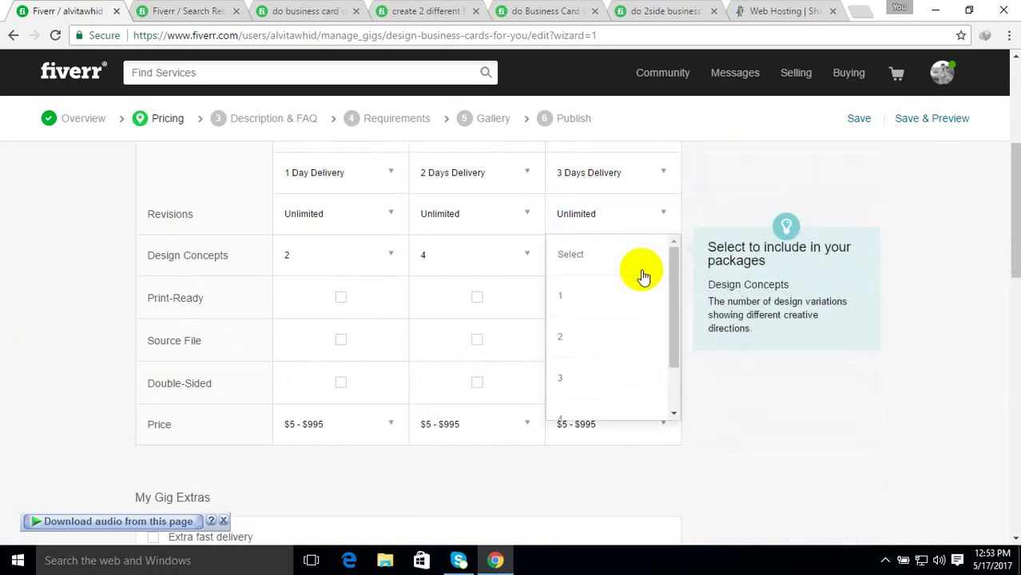
{"action": "scroll", "coordinate": [649, 310], "scroll_direction": "down", "scroll_amount": 3}
{"action": "left_click", "coordinate": [649, 328]}
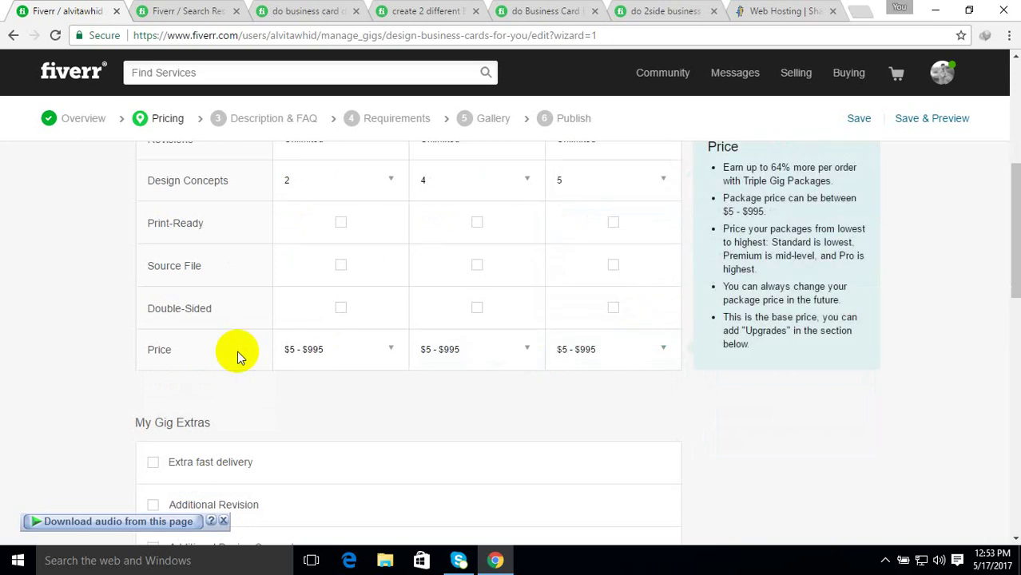
Change the number of different design concepts in the Premium package description to 5
{"action": "scroll", "coordinate": [62, 337], "scroll_direction": "up", "scroll_amount": 1}
{"action": "scroll", "coordinate": [620, 258], "scroll_direction": "up", "scroll_amount": 2}
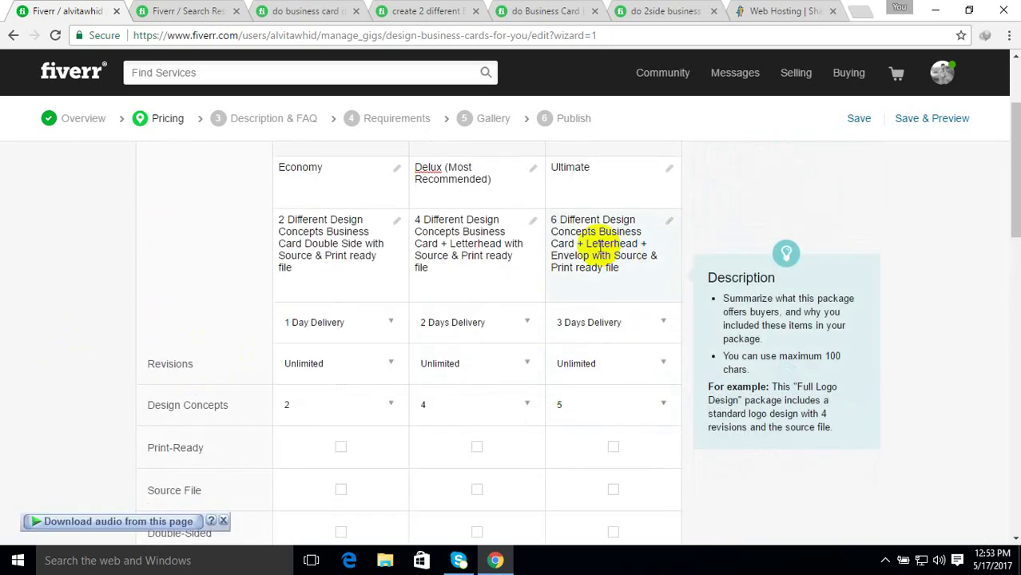
{"action": "left_click", "coordinate": [557, 220]}
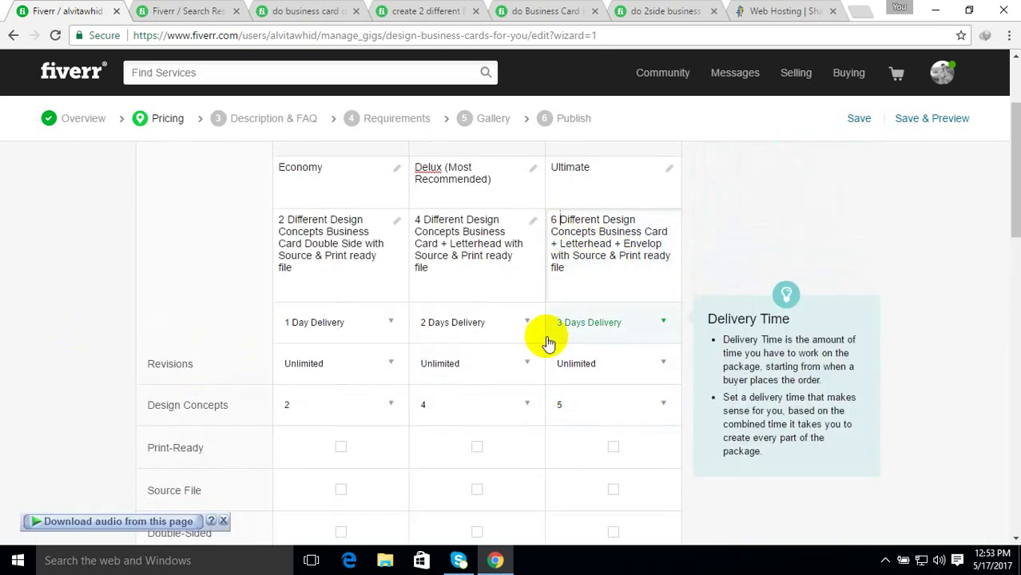
{"action": "key", "text": "BackSpace"}
{"action": "key", "text": "BackSpace"}
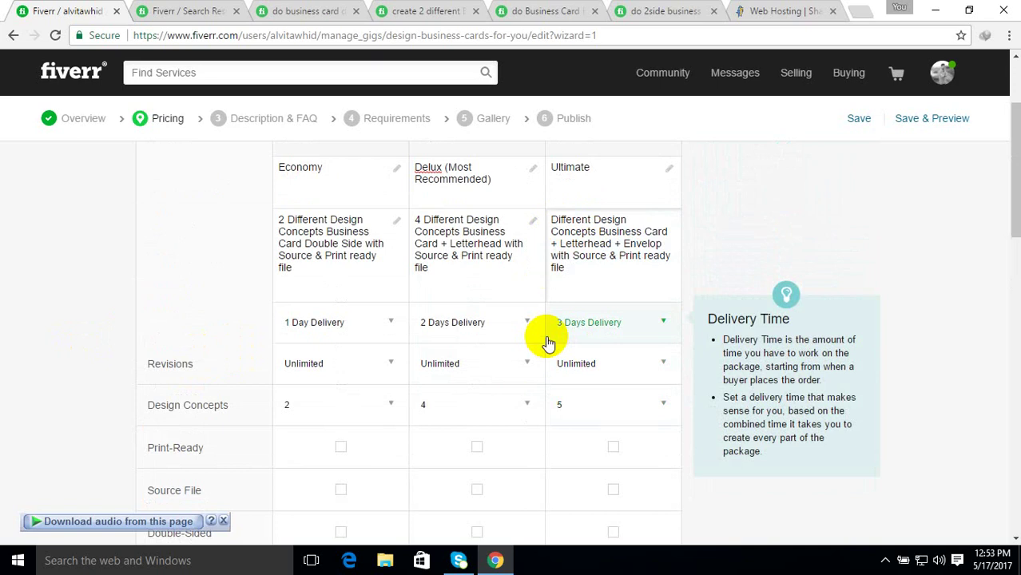
{"action": "type", "text": "5"}
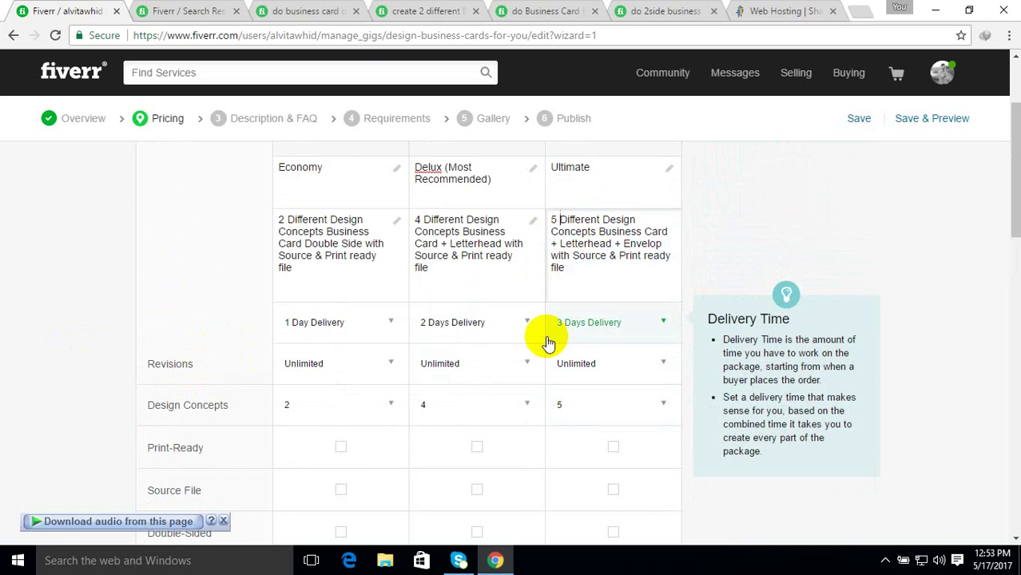
Change the number of different design concepts in the Standard package description to 3
{"action": "left_click", "coordinate": [421, 220]}
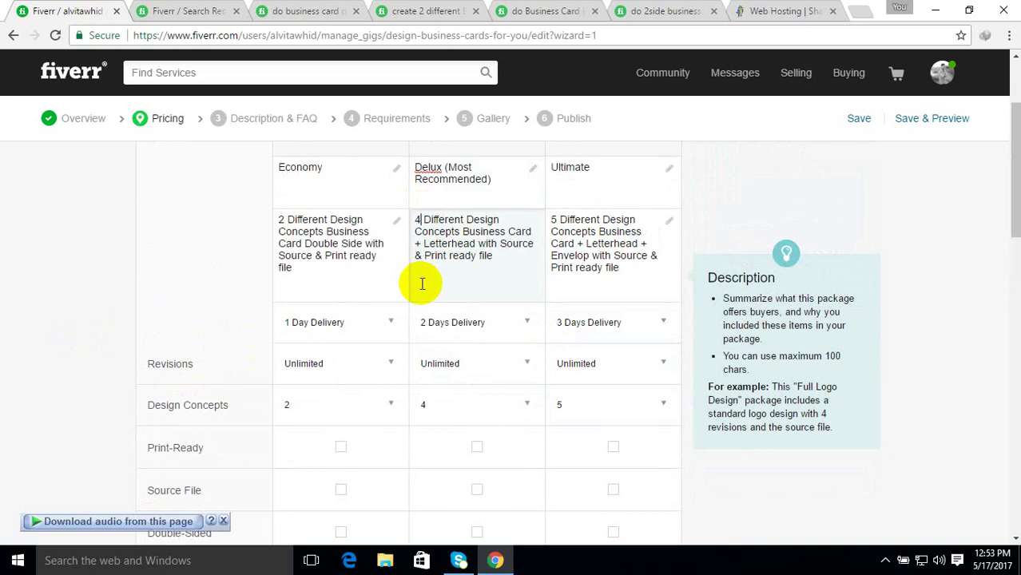
{"action": "key", "text": "BackSpace"}
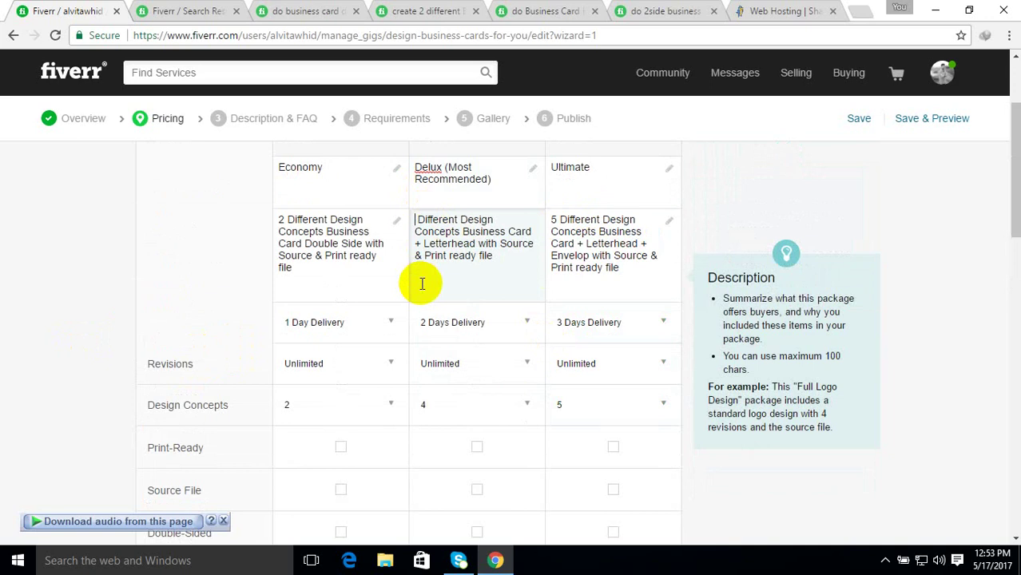
{"action": "type", "text": "3"}
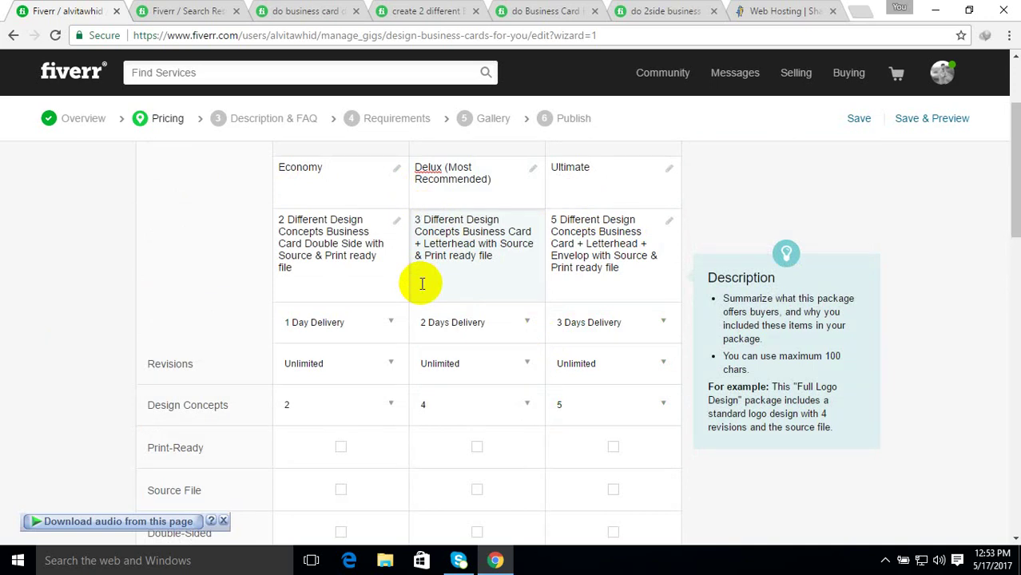
{"action": "left_click", "coordinate": [75, 283]}
Include the Print-Ready, Source File and Double-Sided options in all three packages
{"action": "scroll", "coordinate": [80, 300], "scroll_direction": "down", "scroll_amount": 2}
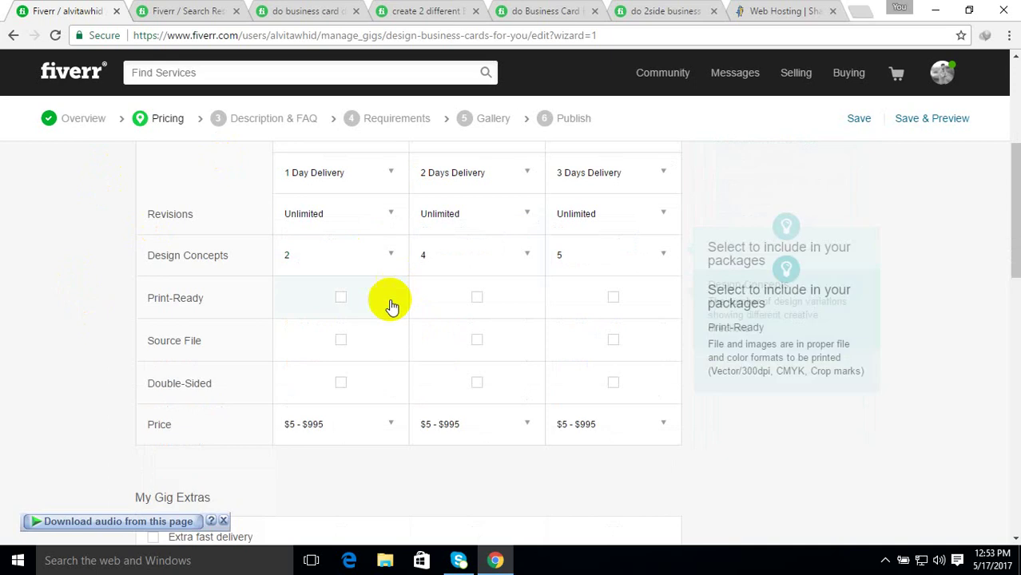
{"action": "left_click", "coordinate": [340, 297]}
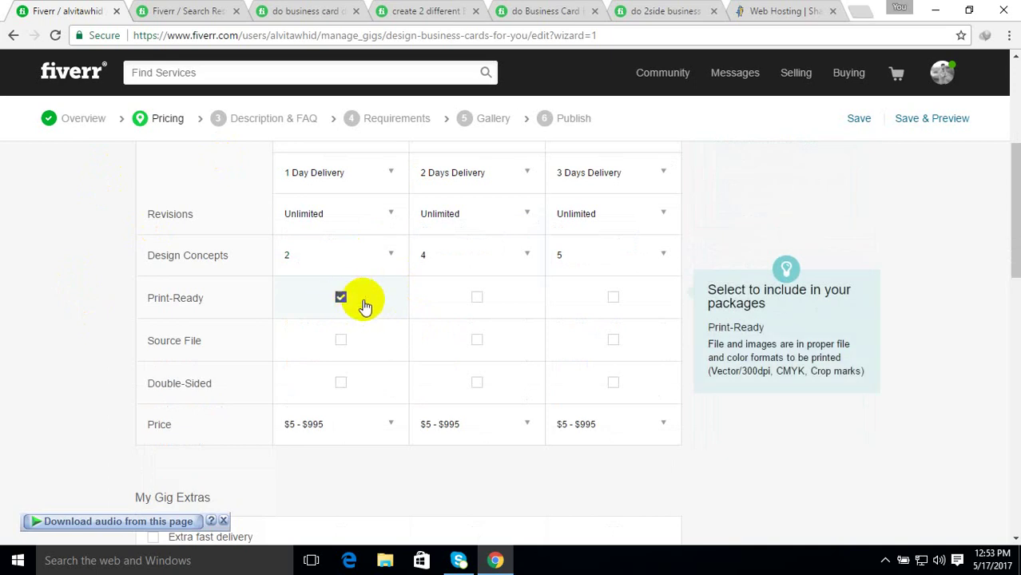
{"action": "left_click", "coordinate": [477, 298]}
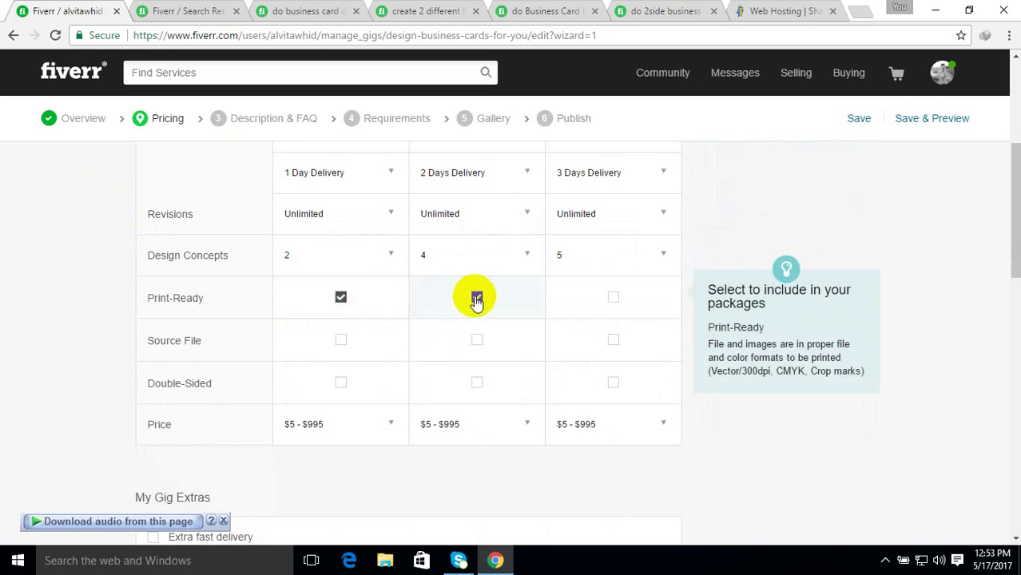
{"action": "left_click", "coordinate": [613, 298]}
{"action": "left_click", "coordinate": [341, 342]}
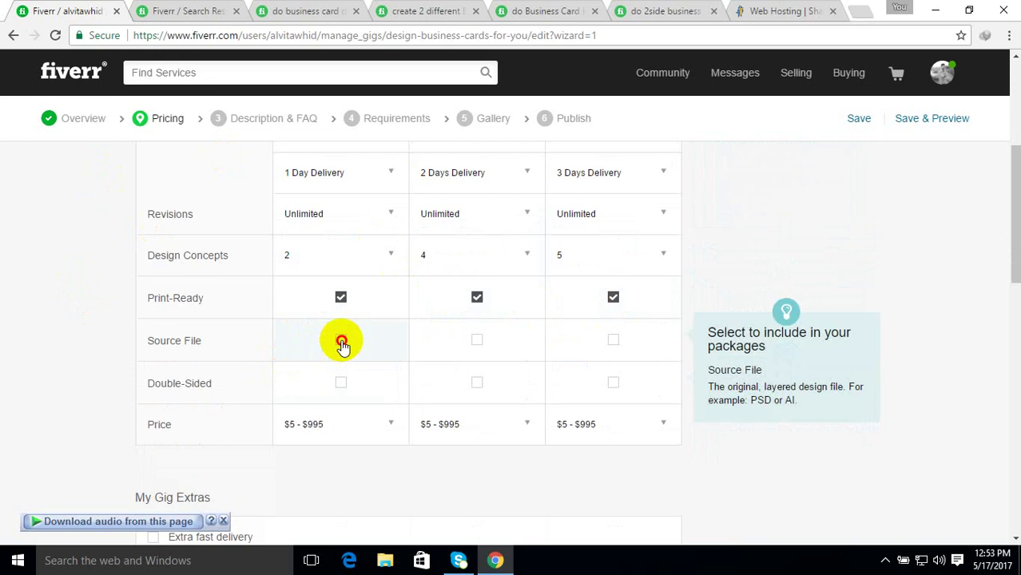
{"action": "left_click", "coordinate": [476, 341]}
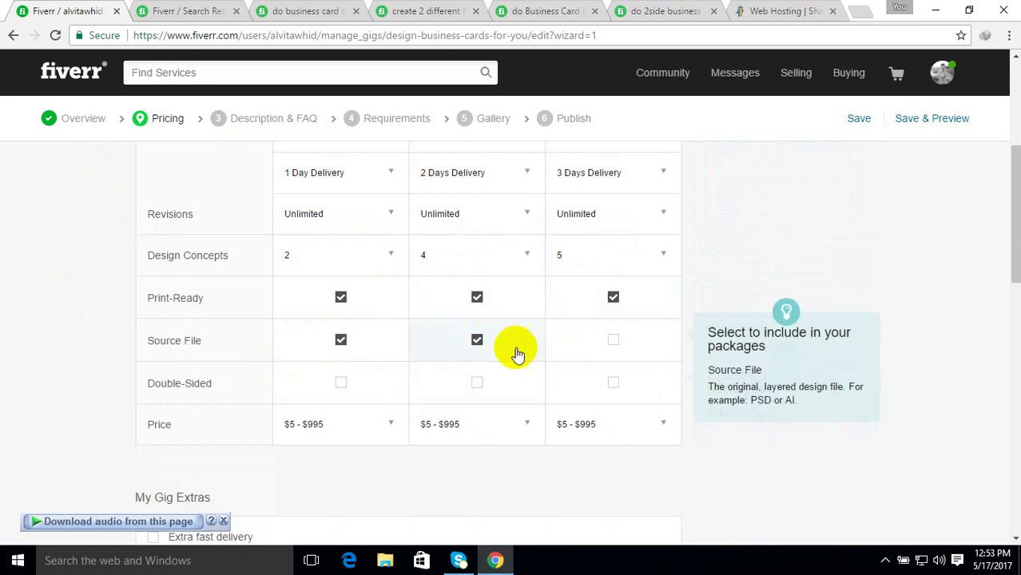
{"action": "left_click", "coordinate": [613, 341]}
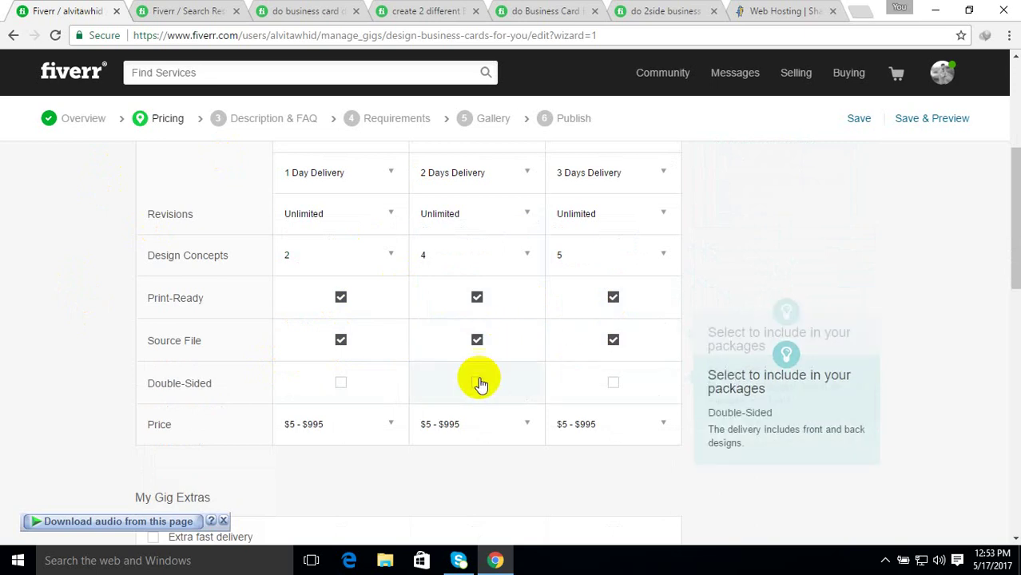
{"action": "left_click", "coordinate": [342, 385]}
{"action": "left_click", "coordinate": [482, 384]}
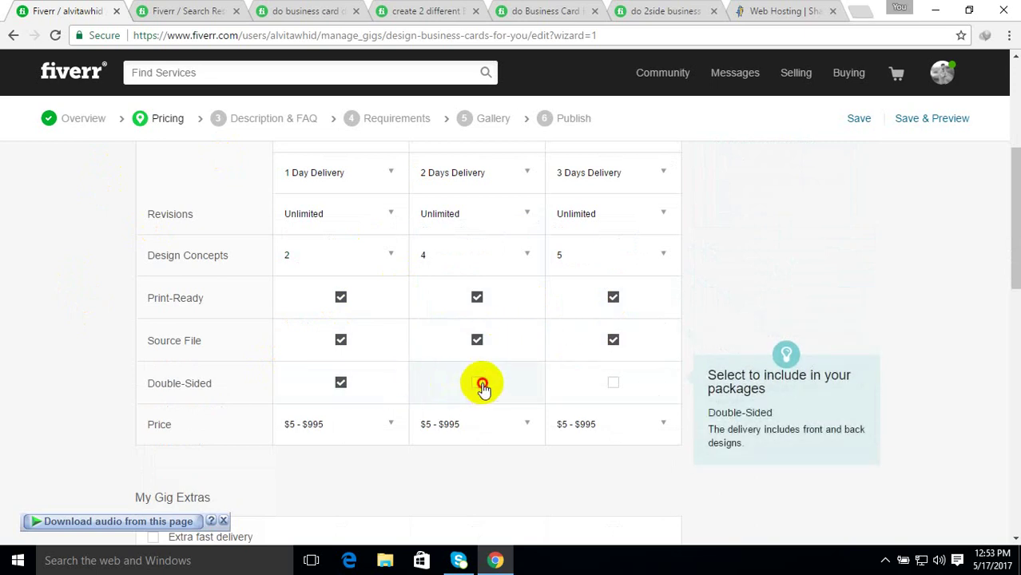
{"action": "left_click", "coordinate": [617, 384]}
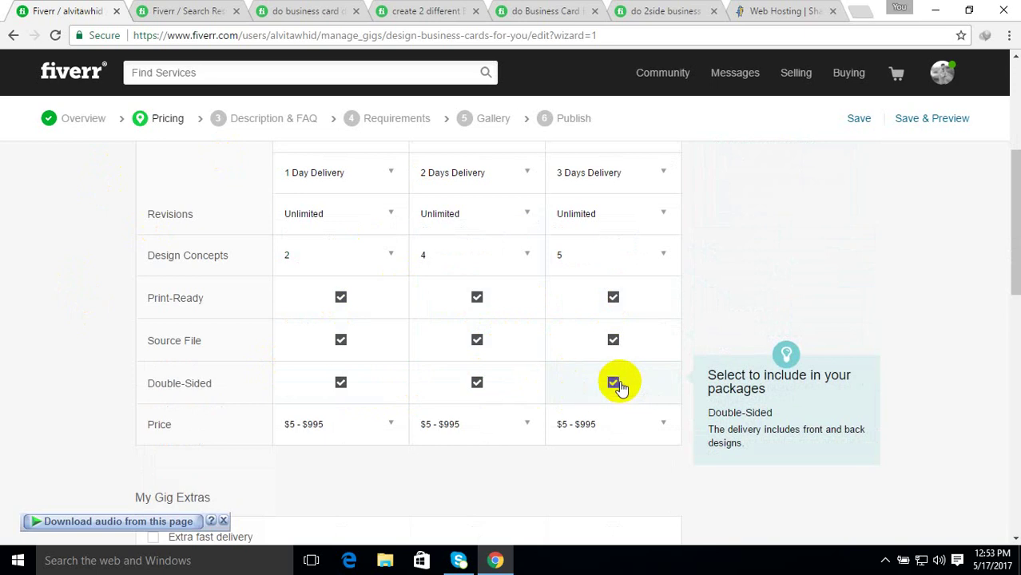
Set the price of the Basic package to $5
{"action": "scroll", "coordinate": [24, 400], "scroll_direction": "down", "scroll_amount": 2}
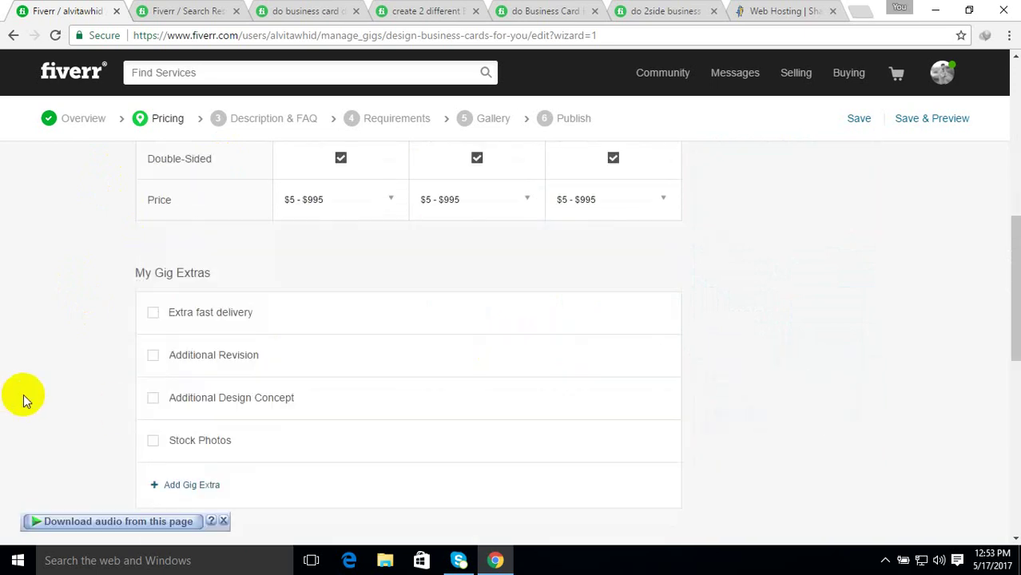
{"action": "left_click", "coordinate": [364, 220]}
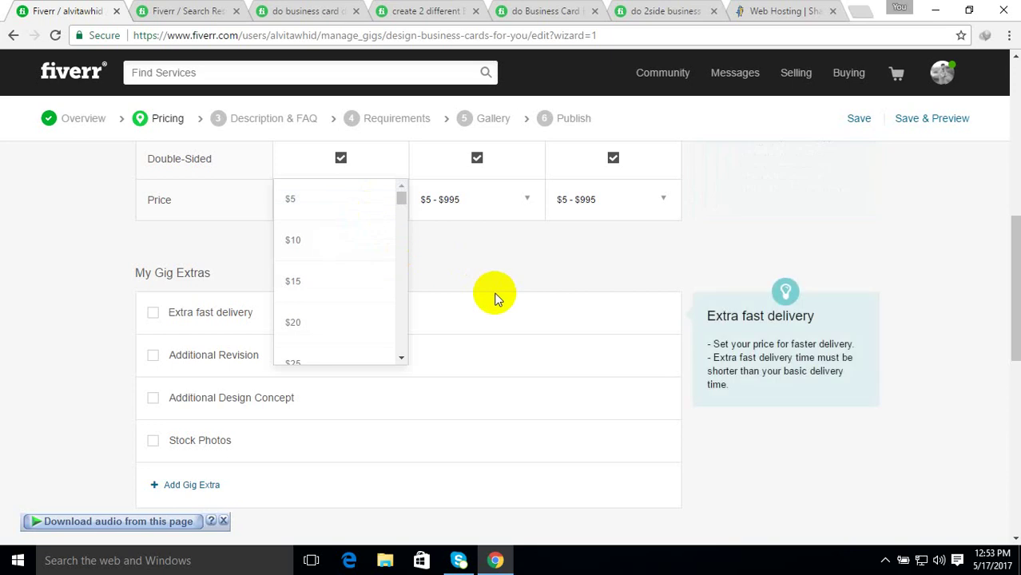
{"action": "left_click", "coordinate": [302, 206]}
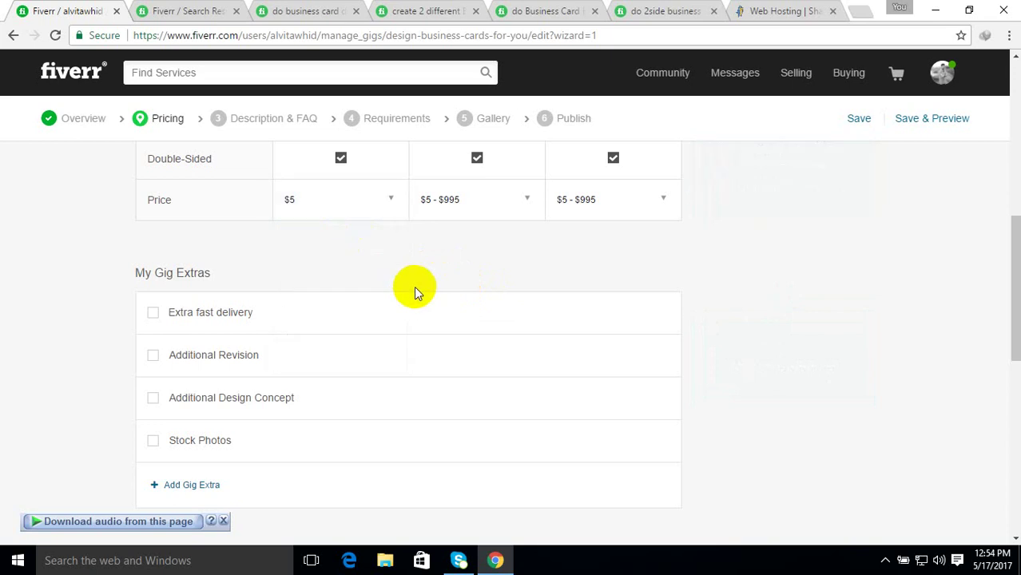
Set the price of the Standard package to $15
{"action": "scroll", "coordinate": [414, 287], "scroll_direction": "up", "scroll_amount": 4}
{"action": "scroll", "coordinate": [413, 287], "scroll_direction": "down", "scroll_amount": 3}
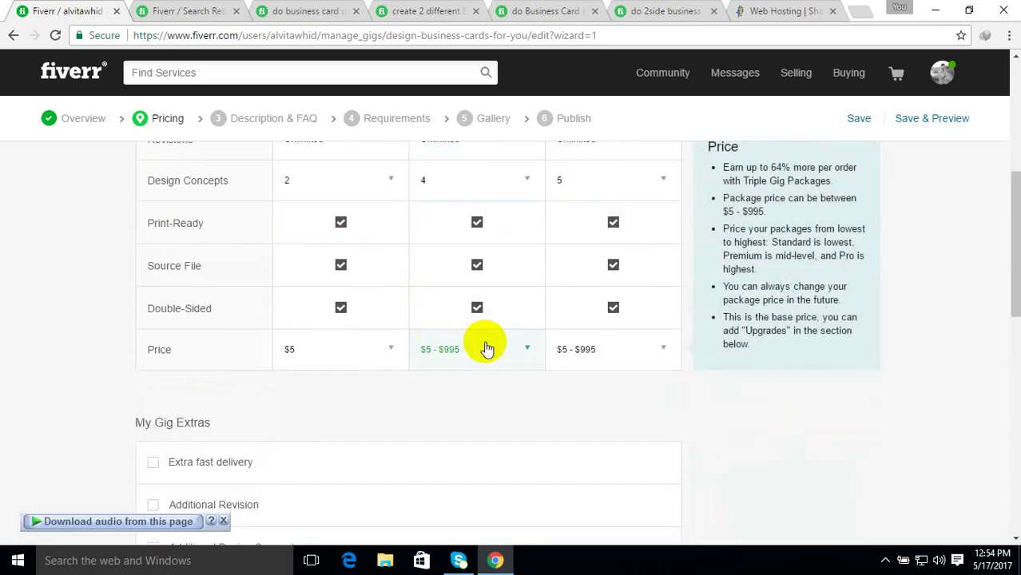
{"action": "scroll", "coordinate": [483, 340], "scroll_direction": "up", "scroll_amount": 3}
{"action": "scroll", "coordinate": [488, 344], "scroll_direction": "down", "scroll_amount": 2}
{"action": "left_click", "coordinate": [525, 432]}
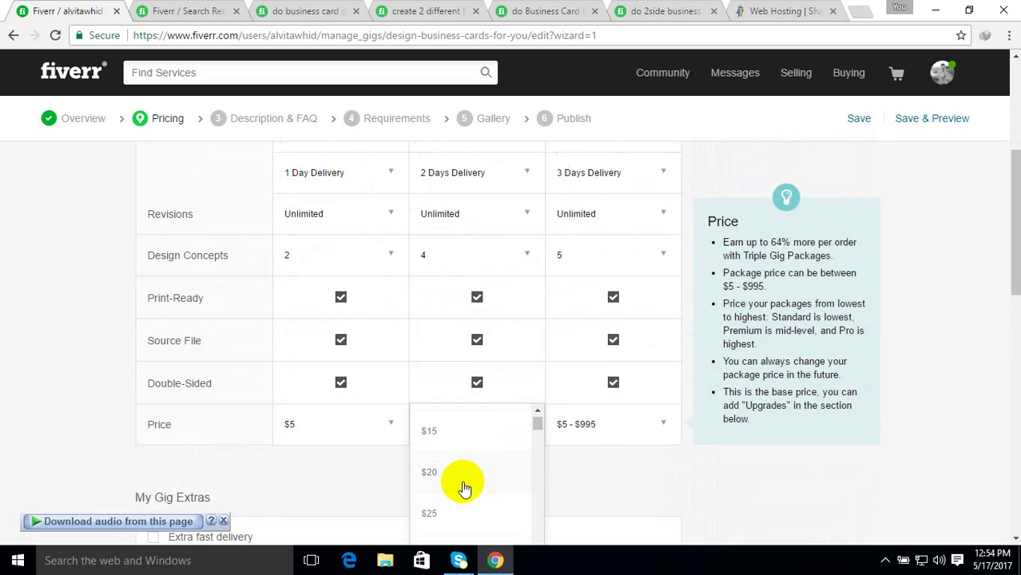
{"action": "left_click", "coordinate": [466, 487]}
{"action": "left_click", "coordinate": [484, 438]}
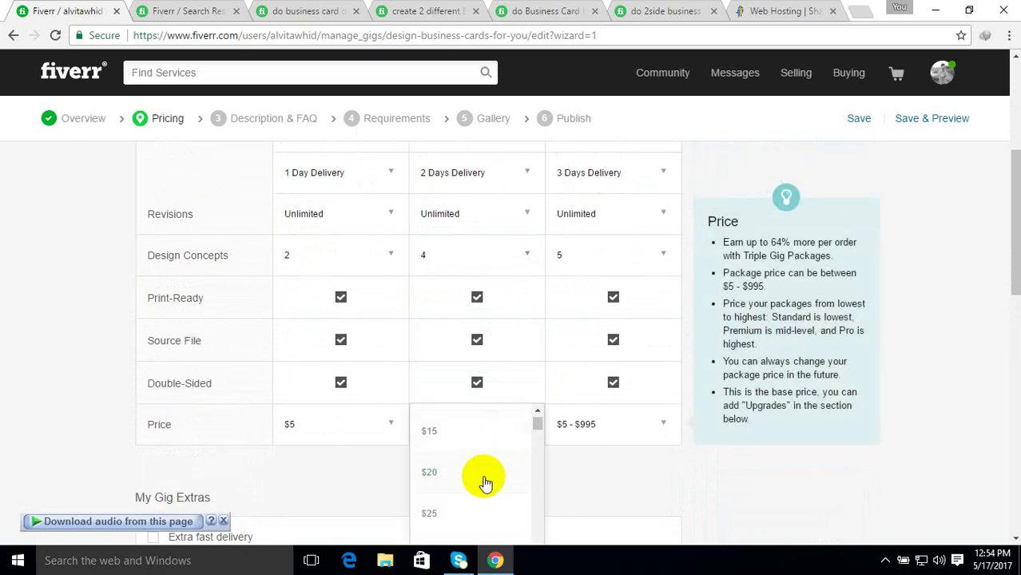
{"action": "left_click", "coordinate": [477, 445]}
Set the price of the Premium package to $25
{"action": "scroll", "coordinate": [543, 475], "scroll_direction": "up", "scroll_amount": 4}
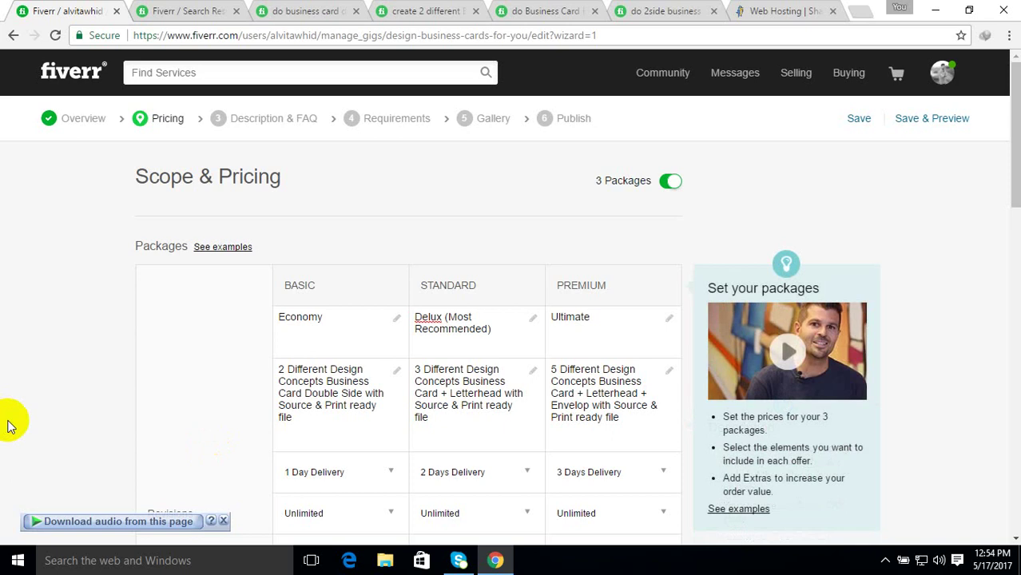
{"action": "scroll", "coordinate": [390, 409], "scroll_direction": "down", "scroll_amount": 3}
{"action": "scroll", "coordinate": [419, 395], "scroll_direction": "down", "scroll_amount": 2}
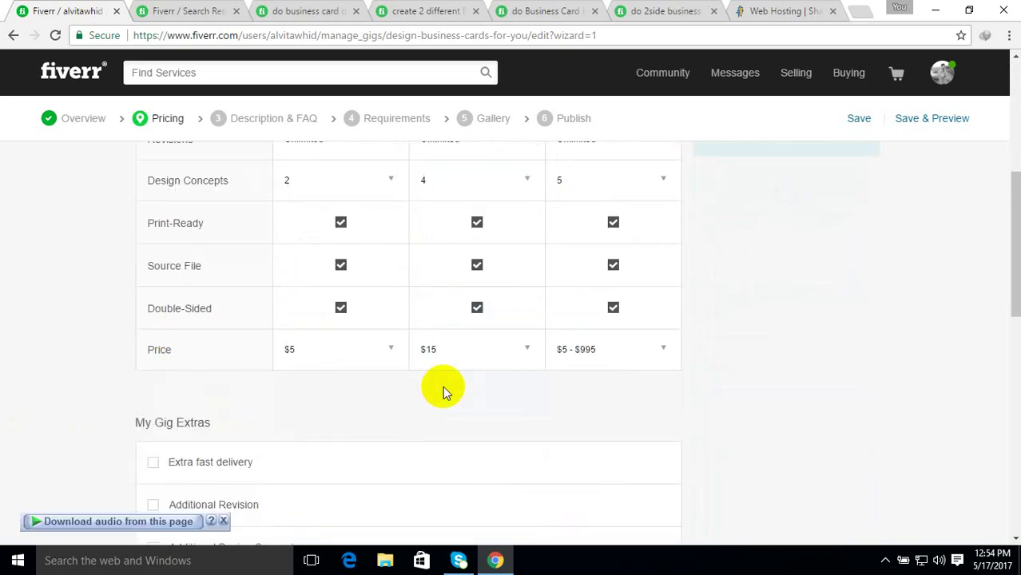
{"action": "left_click", "coordinate": [659, 366]}
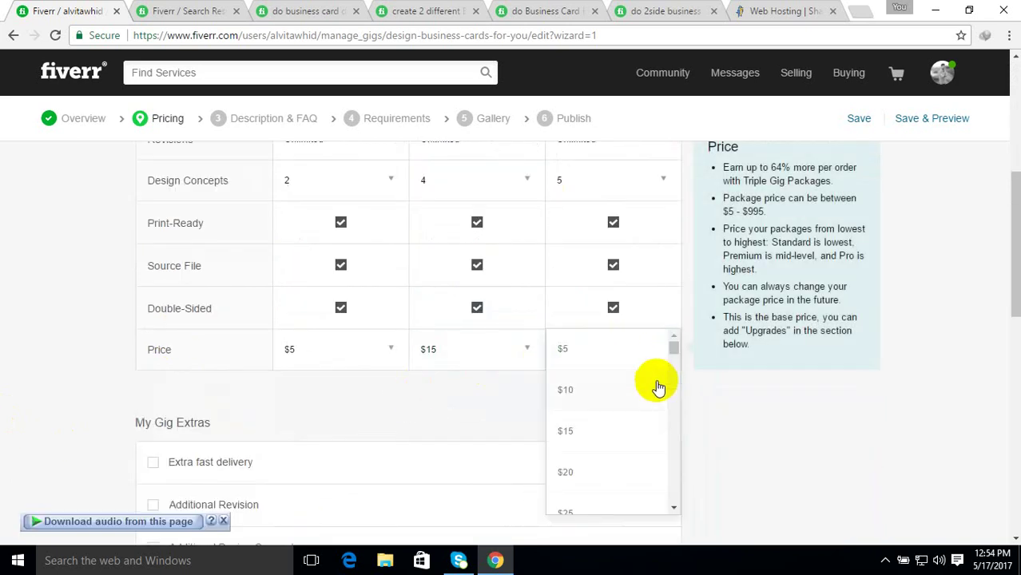
{"action": "scroll", "coordinate": [648, 448], "scroll_direction": "down", "scroll_amount": 1}
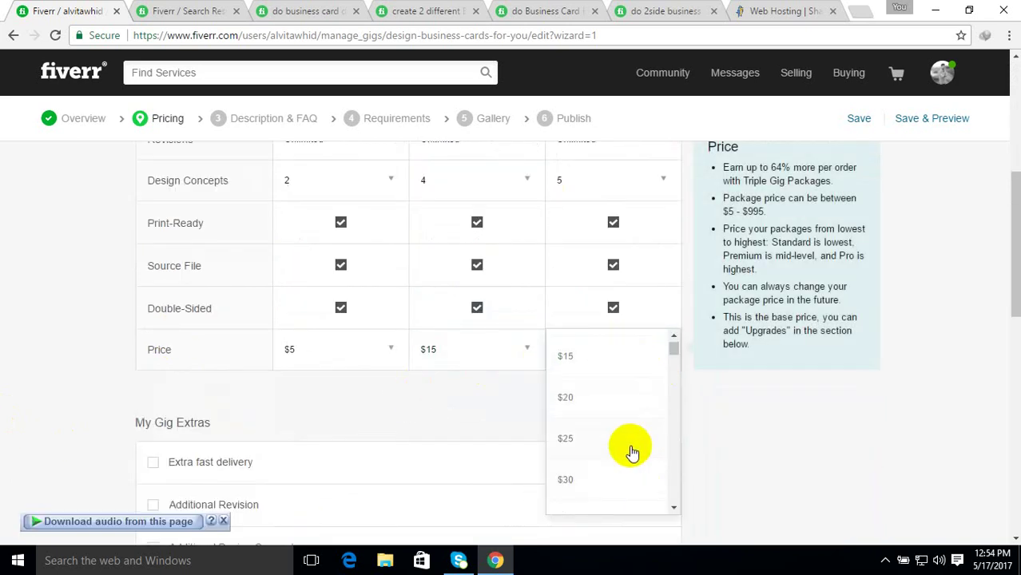
{"action": "left_click", "coordinate": [631, 440]}
Enable the Extra fast delivery option in the gig extras
{"action": "scroll", "coordinate": [27, 361], "scroll_direction": "up", "scroll_amount": 5}
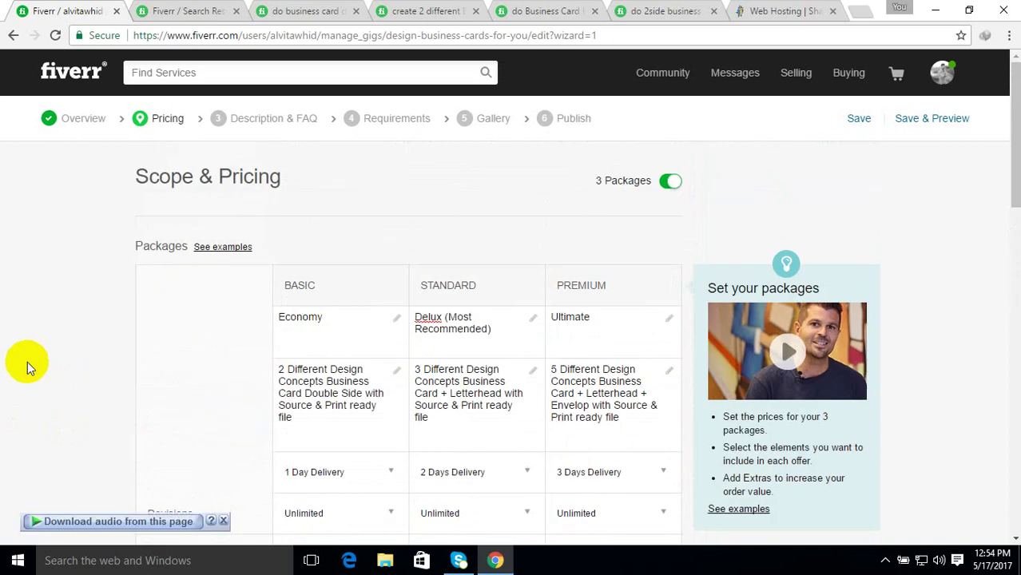
{"action": "scroll", "coordinate": [27, 361], "scroll_direction": "down", "scroll_amount": 4}
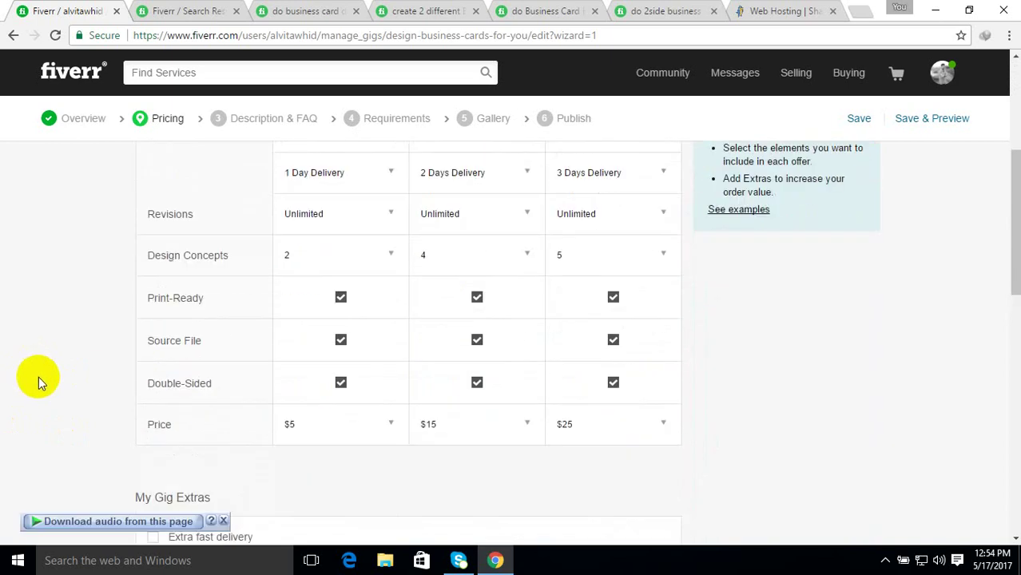
{"action": "scroll", "coordinate": [64, 392], "scroll_direction": "down", "scroll_amount": 1}
{"action": "scroll", "coordinate": [448, 376], "scroll_direction": "up", "scroll_amount": 3}
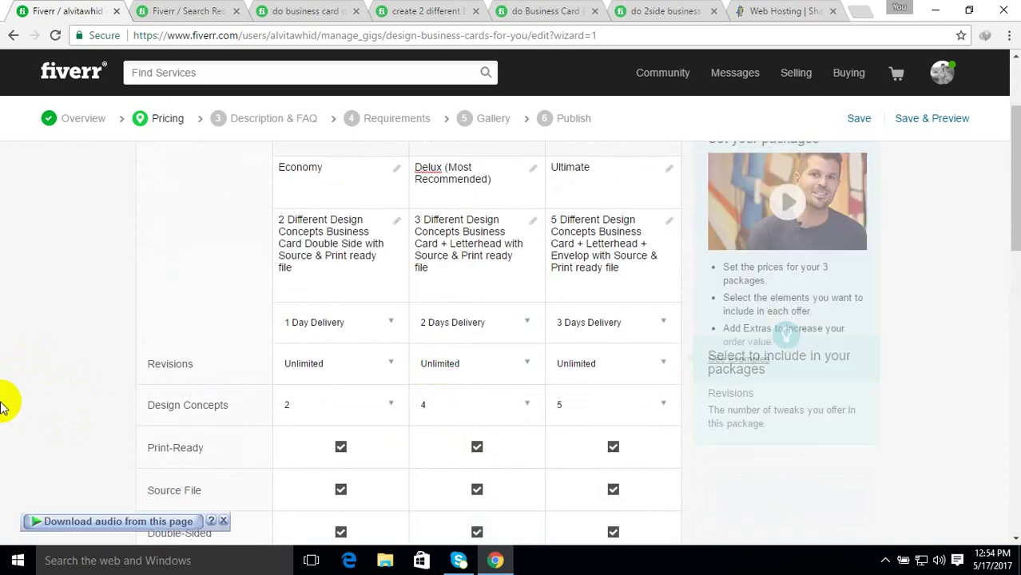
{"action": "scroll", "coordinate": [2, 406], "scroll_direction": "down", "scroll_amount": 5}
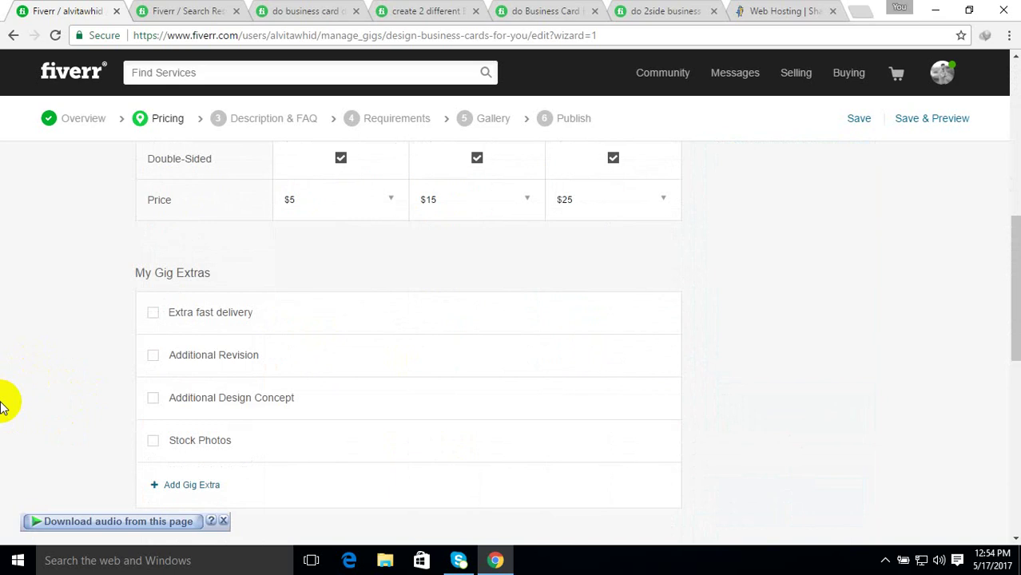
{"action": "mouse_move", "coordinate": [221, 313]}
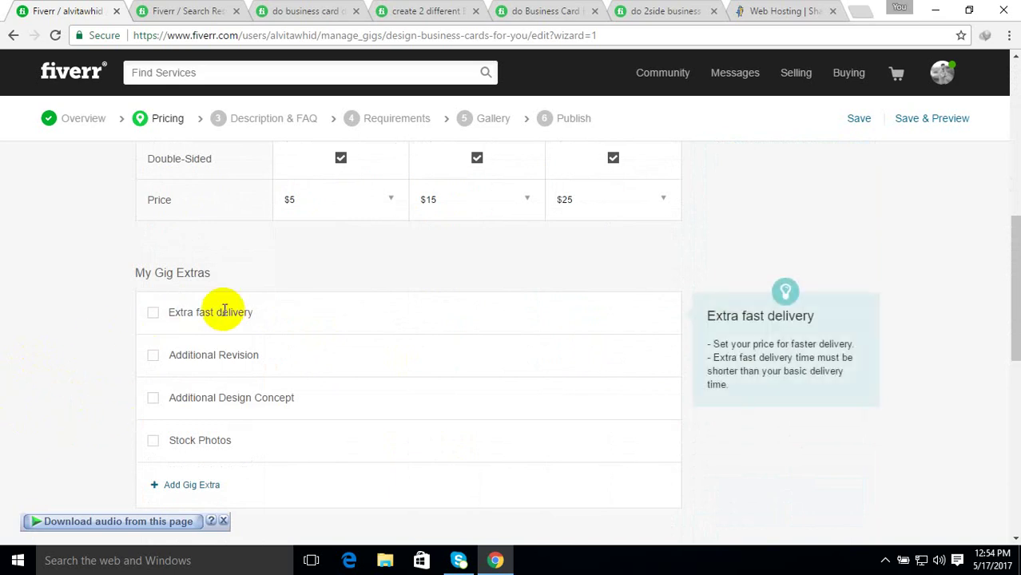
{"action": "left_click", "coordinate": [153, 313]}
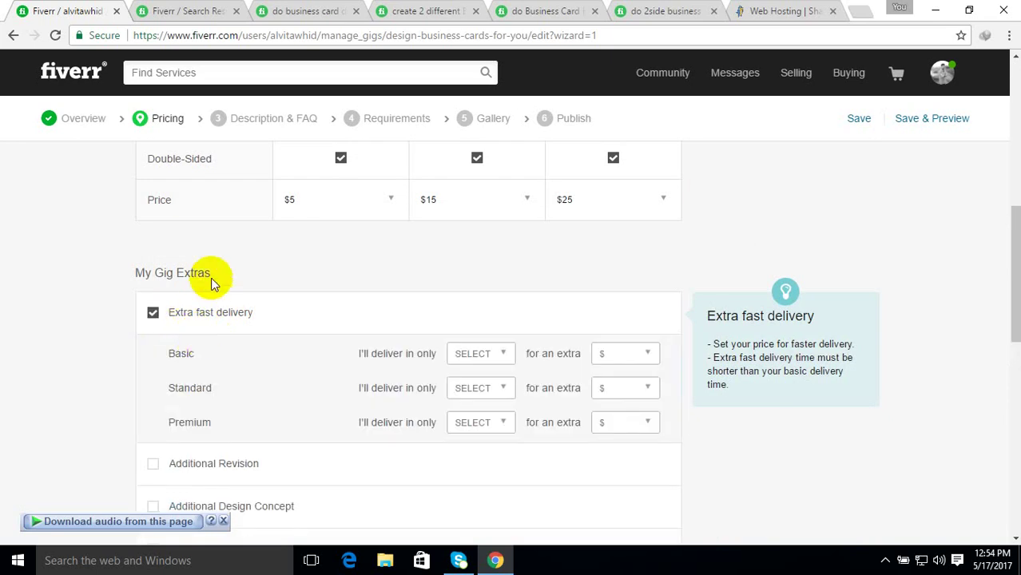
{"action": "scroll", "coordinate": [239, 264], "scroll_direction": "up", "scroll_amount": 3}
{"action": "scroll", "coordinate": [254, 270], "scroll_direction": "down", "scroll_amount": 3}
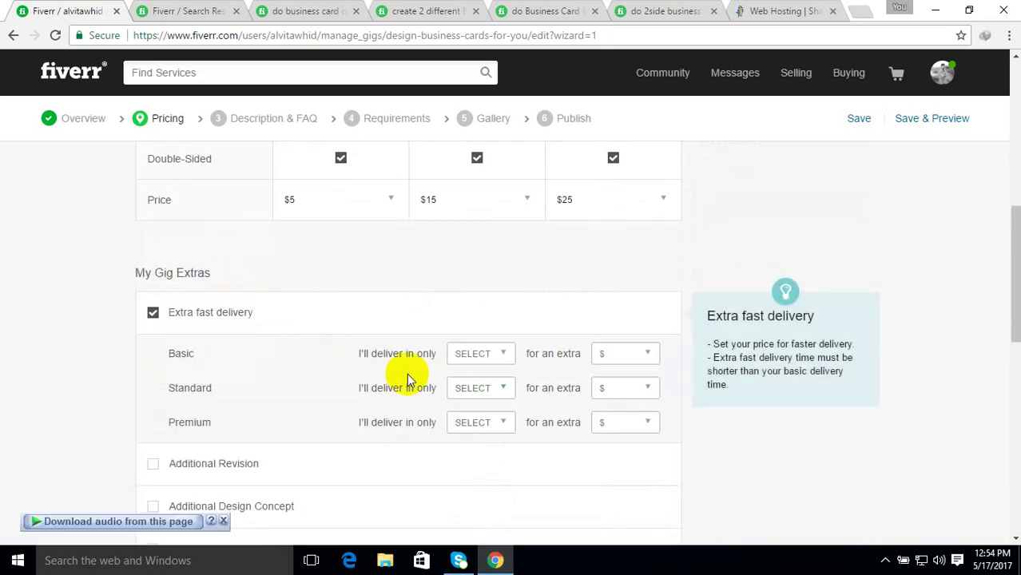
Set the Standard package's extra fast delivery to 1 day for an extra $10
{"action": "left_click", "coordinate": [483, 389]}
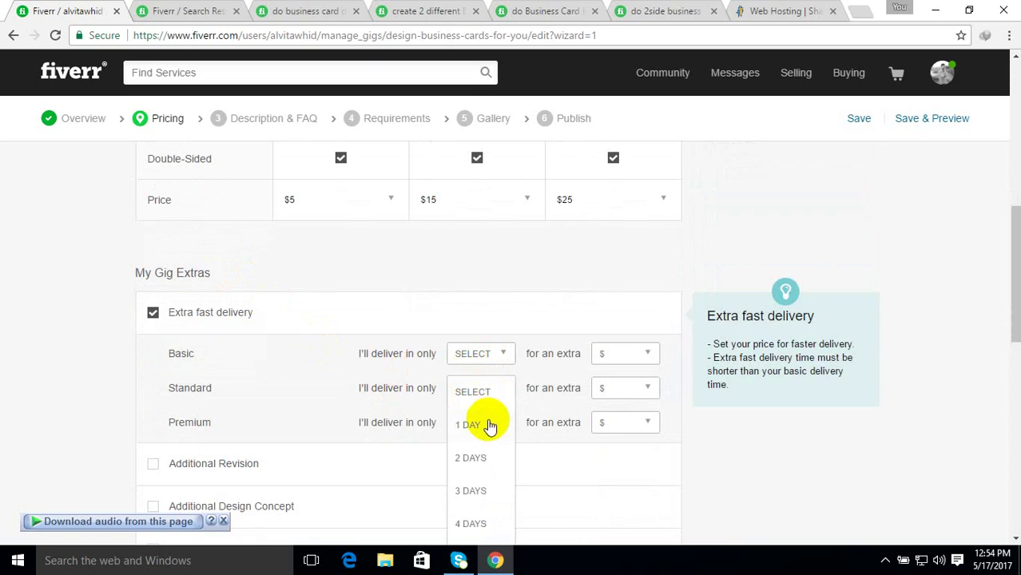
{"action": "left_click", "coordinate": [489, 425]}
{"action": "scroll", "coordinate": [364, 280], "scroll_direction": "up", "scroll_amount": 2}
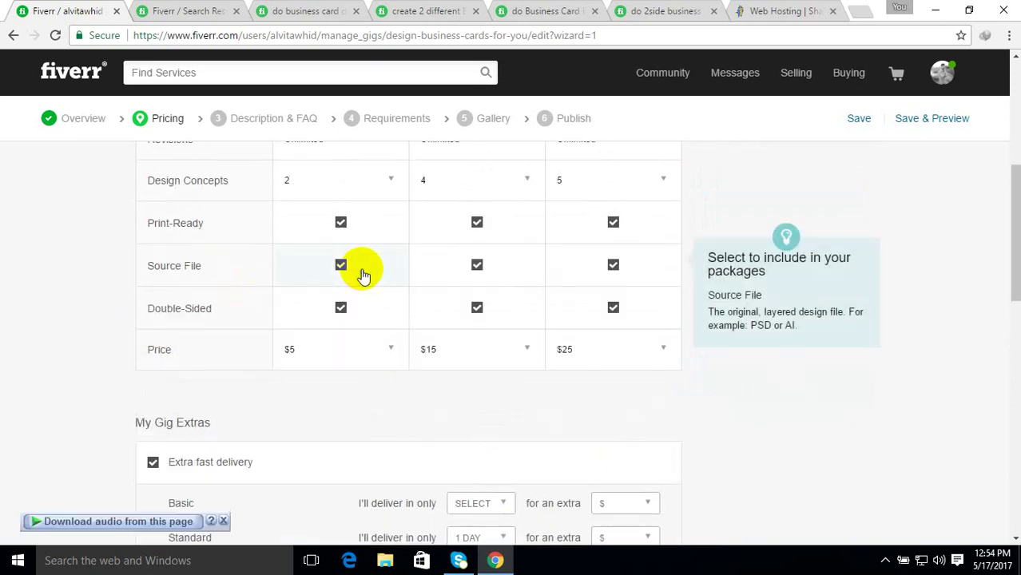
{"action": "scroll", "coordinate": [380, 210], "scroll_direction": "up", "scroll_amount": 1}
{"action": "scroll", "coordinate": [539, 328], "scroll_direction": "down", "scroll_amount": 2}
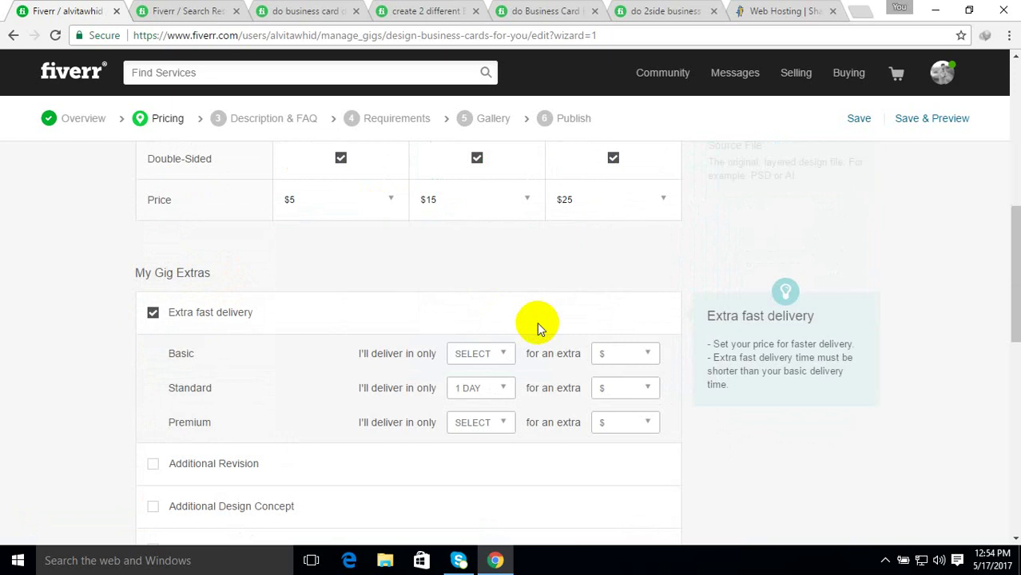
{"action": "left_click", "coordinate": [649, 395]}
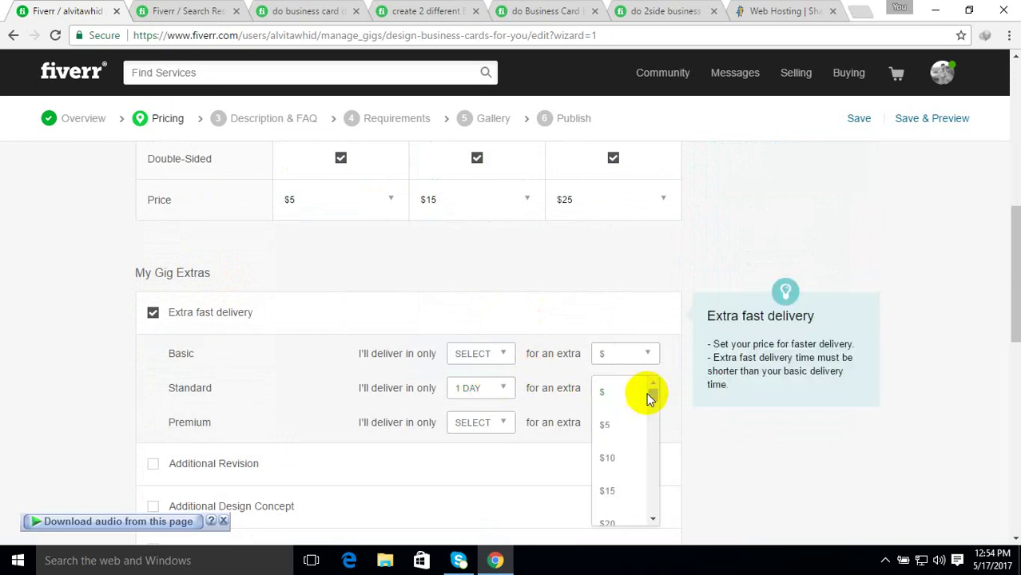
{"action": "left_click", "coordinate": [615, 458]}
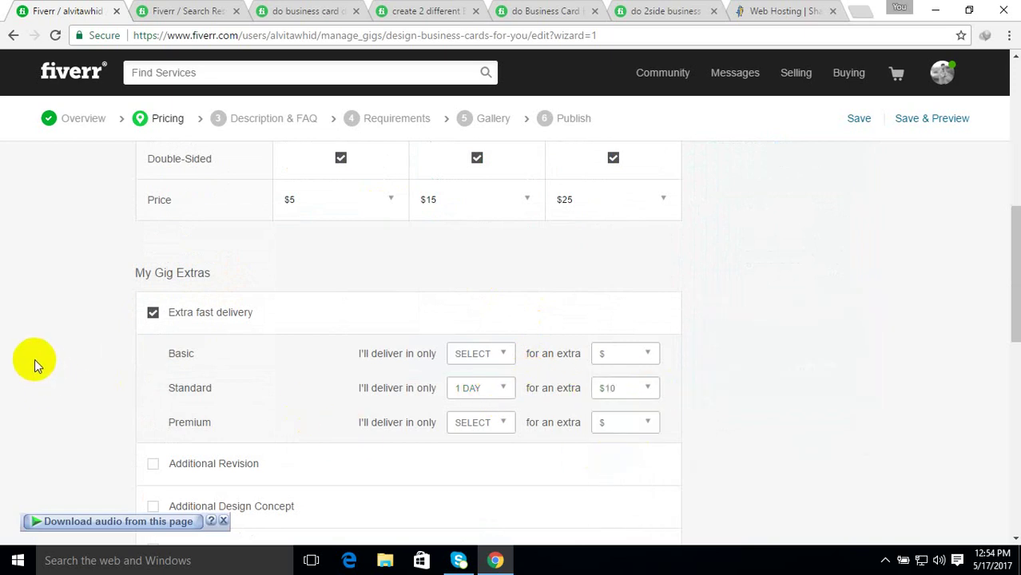
Set the Premium package's extra fast delivery to 1 day for an extra $20
{"action": "scroll", "coordinate": [34, 358], "scroll_direction": "down", "scroll_amount": 1}
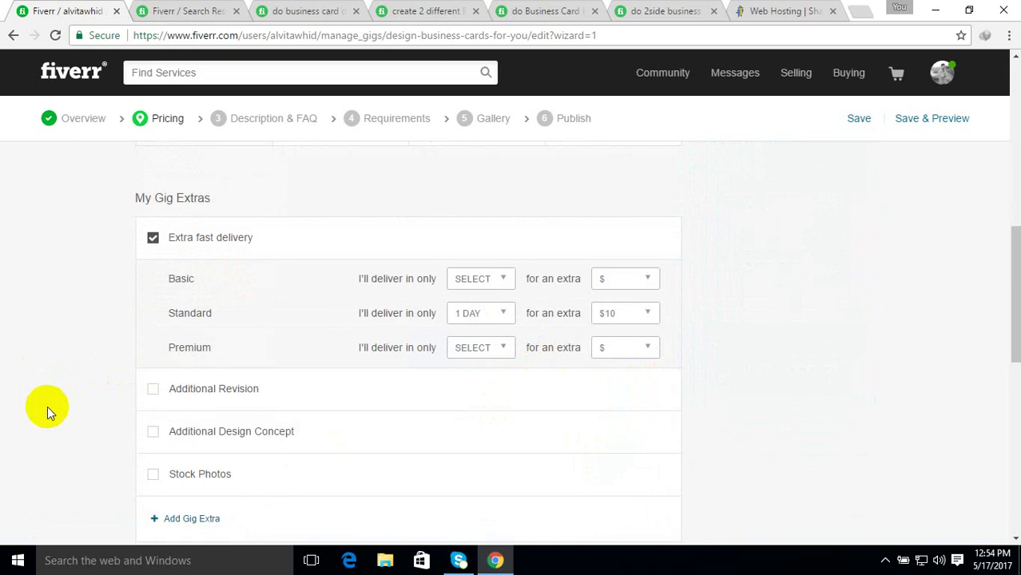
{"action": "left_click", "coordinate": [499, 349]}
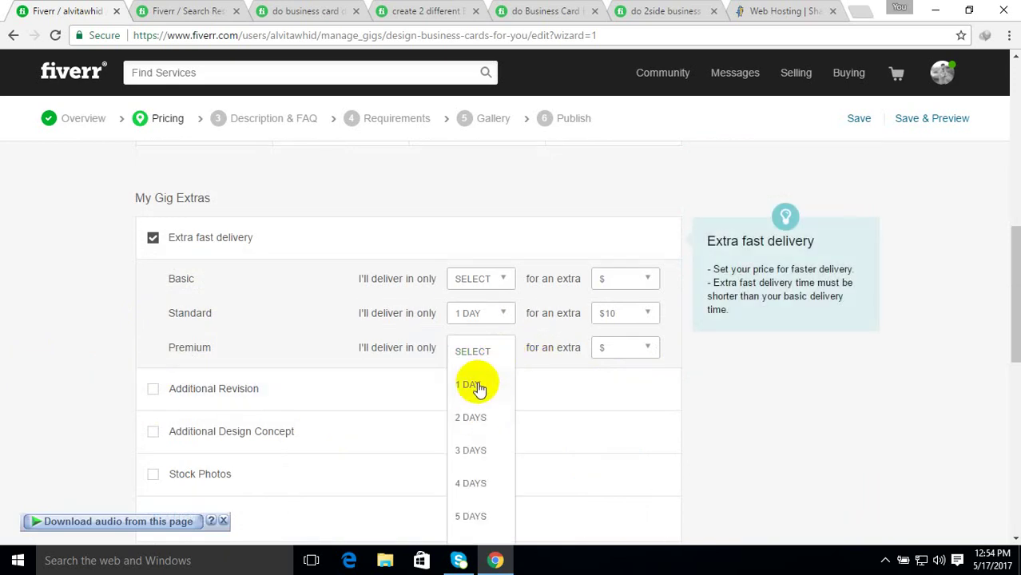
{"action": "left_click", "coordinate": [478, 387]}
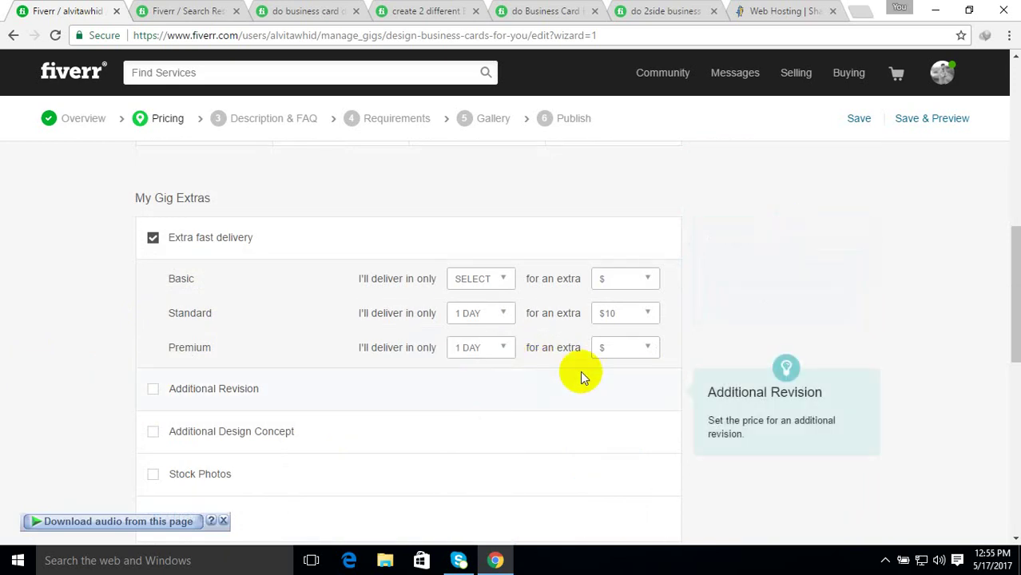
{"action": "left_click", "coordinate": [623, 352]}
{"action": "scroll", "coordinate": [621, 416], "scroll_direction": "down", "scroll_amount": 1}
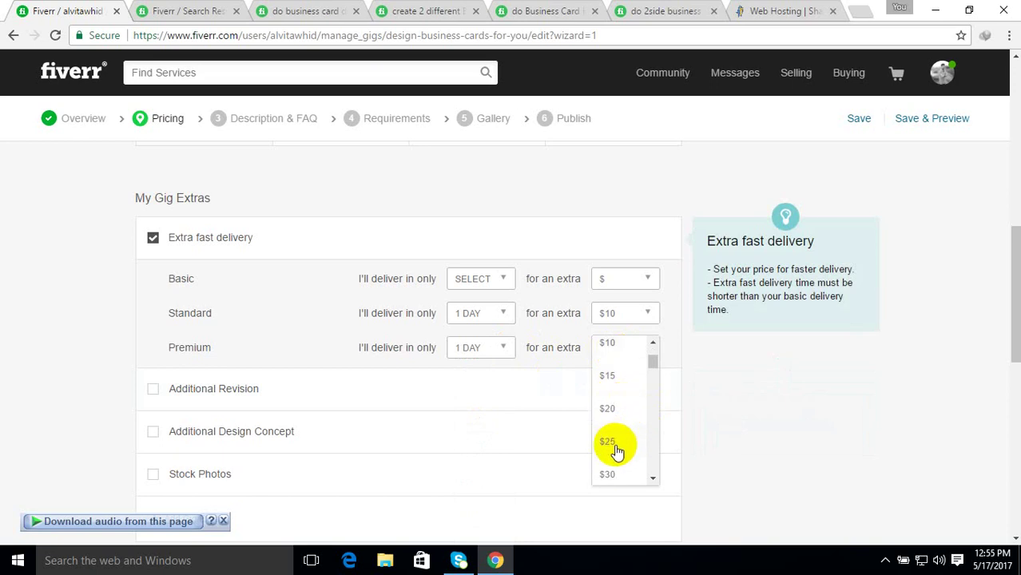
{"action": "left_click", "coordinate": [609, 409]}
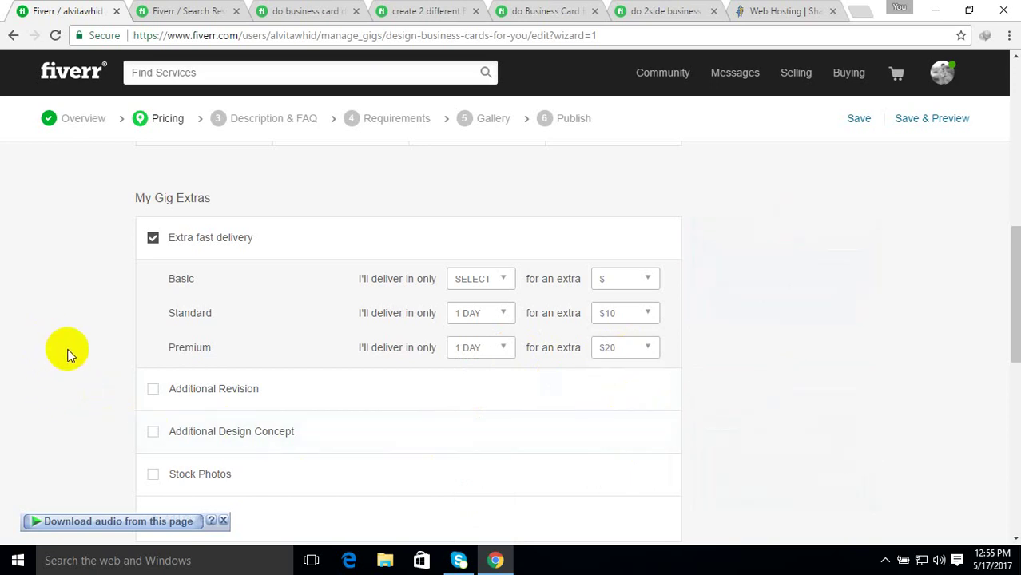
Enable the Additional Design Concept extra for an extra $10 and 1 additional day
{"action": "scroll", "coordinate": [67, 354], "scroll_direction": "down", "scroll_amount": 1}
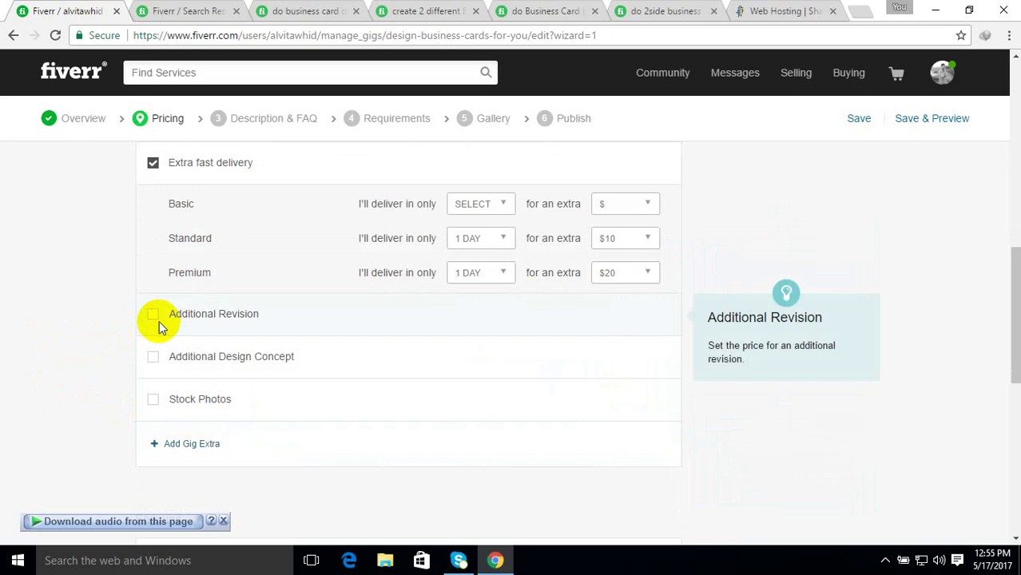
{"action": "scroll", "coordinate": [144, 320], "scroll_direction": "up", "scroll_amount": 5}
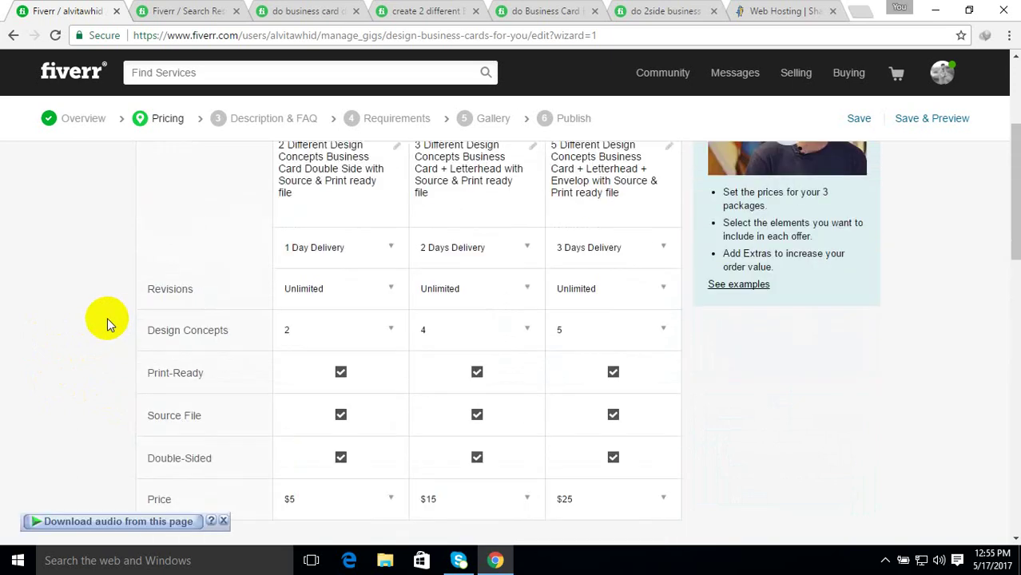
{"action": "scroll", "coordinate": [108, 317], "scroll_direction": "down", "scroll_amount": 7}
{"action": "mouse_move", "coordinate": [166, 355]}
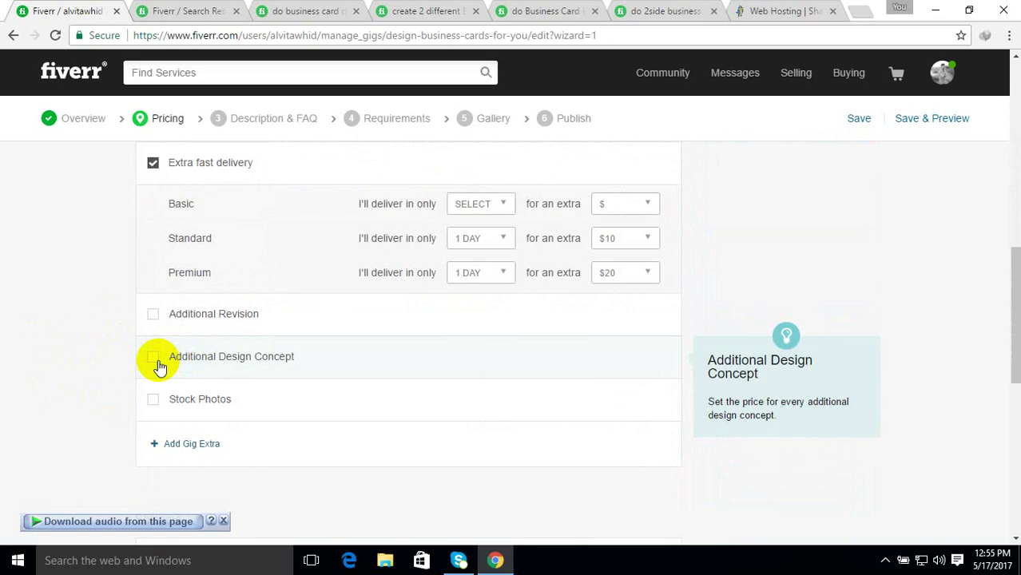
{"action": "left_click", "coordinate": [155, 361]}
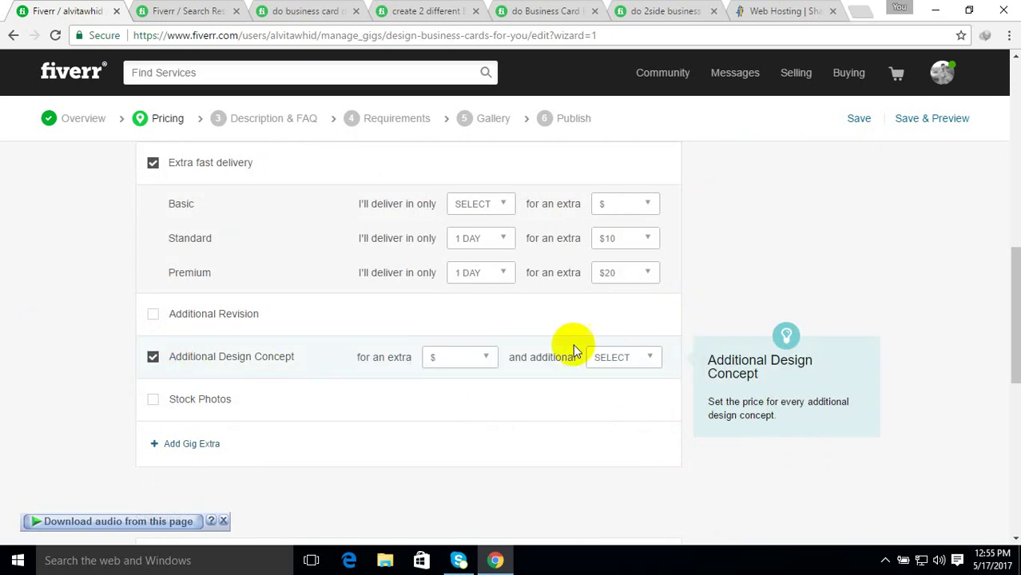
{"action": "left_click", "coordinate": [465, 359]}
{"action": "left_click", "coordinate": [452, 428]}
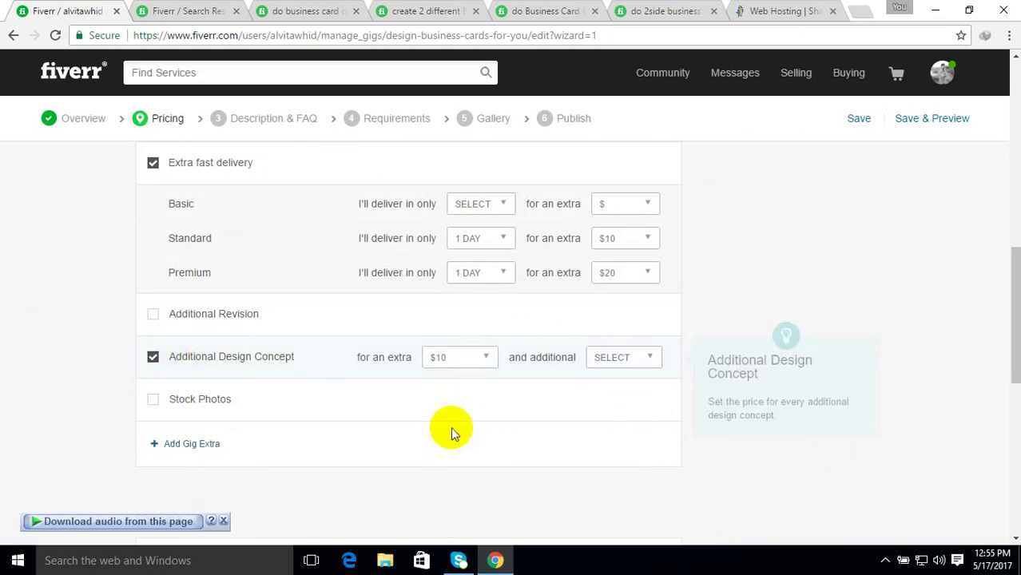
{"action": "left_click", "coordinate": [630, 365]}
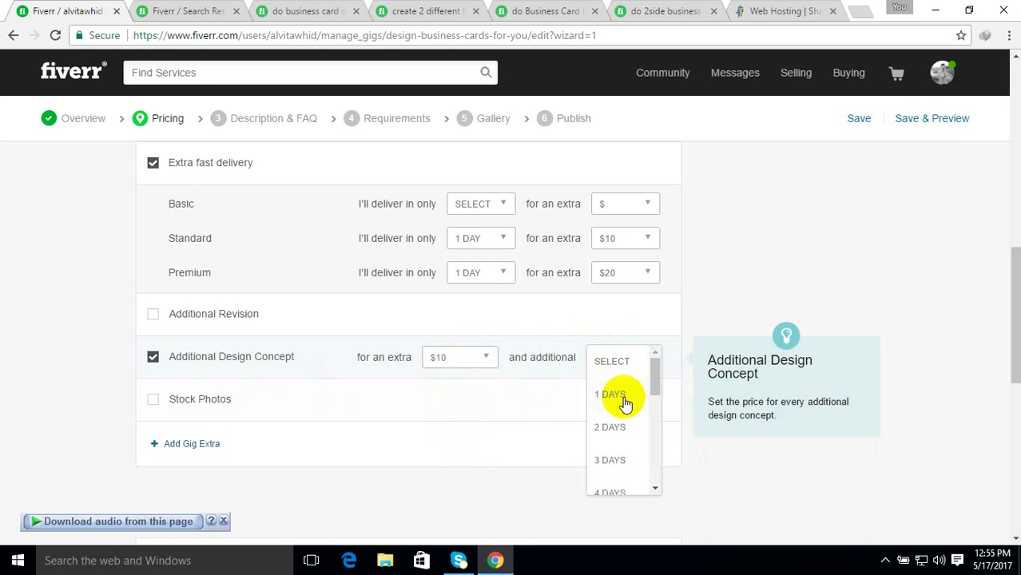
{"action": "left_click", "coordinate": [624, 402]}
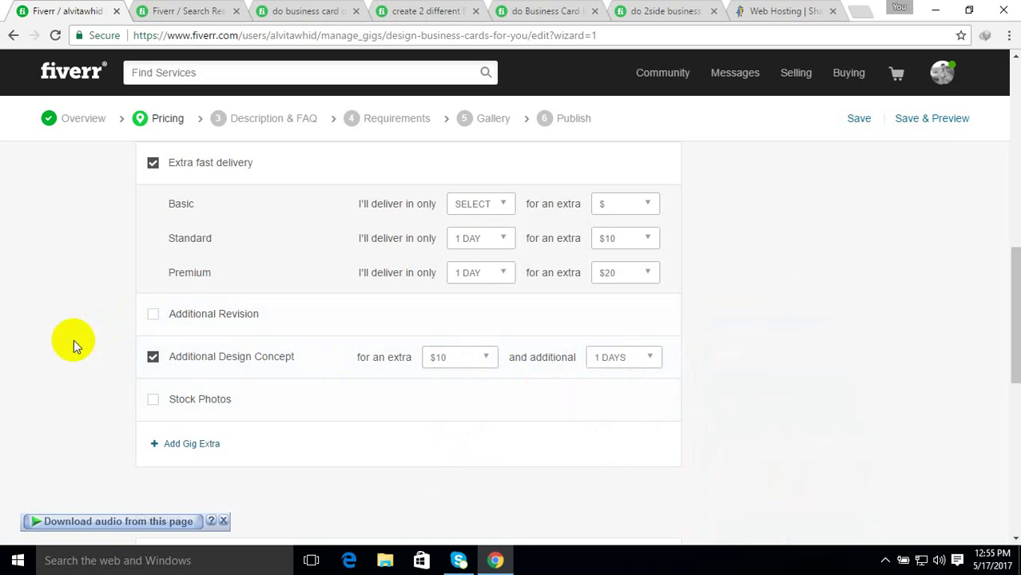
Add a blank custom gig extra below the Stock Photos option
{"action": "scroll", "coordinate": [73, 353], "scroll_direction": "down", "scroll_amount": 1}
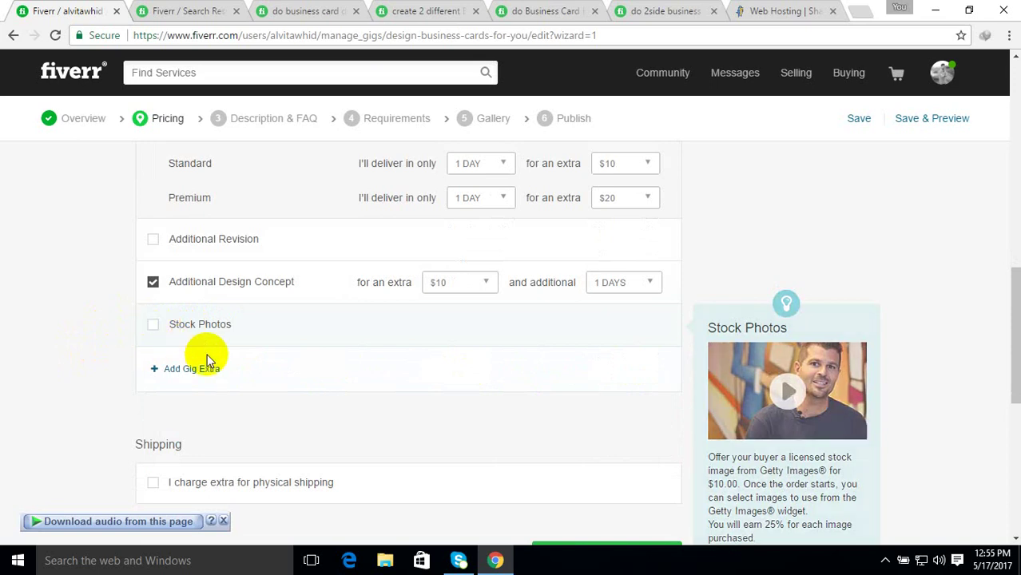
{"action": "scroll", "coordinate": [316, 392], "scroll_direction": "down", "scroll_amount": 1}
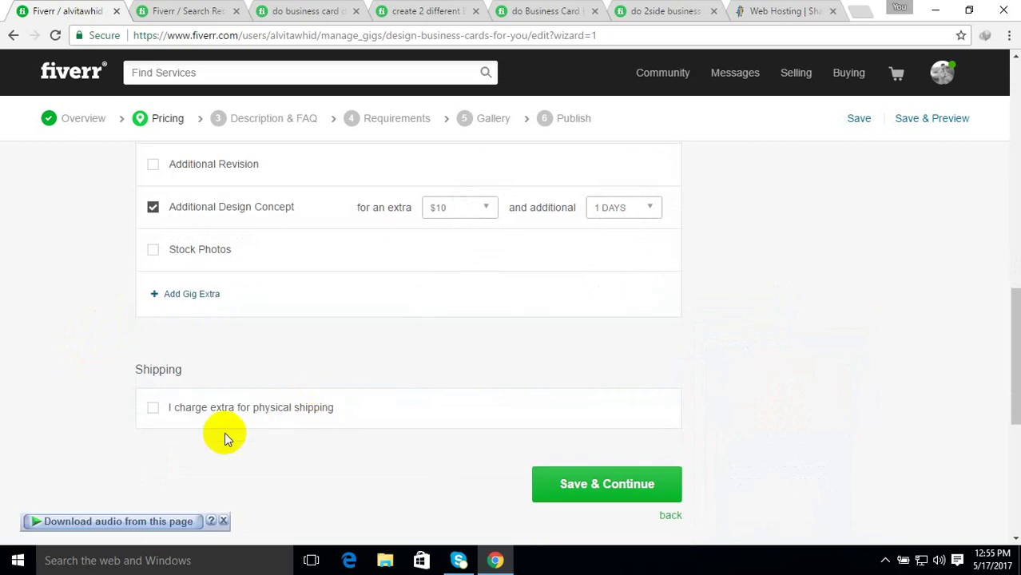
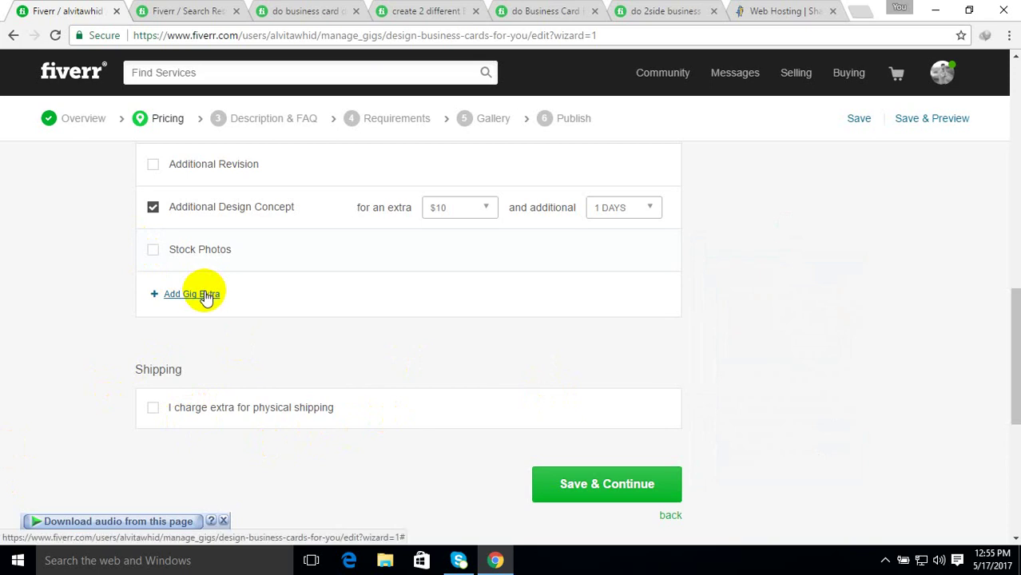
{"action": "left_click", "coordinate": [207, 296]}
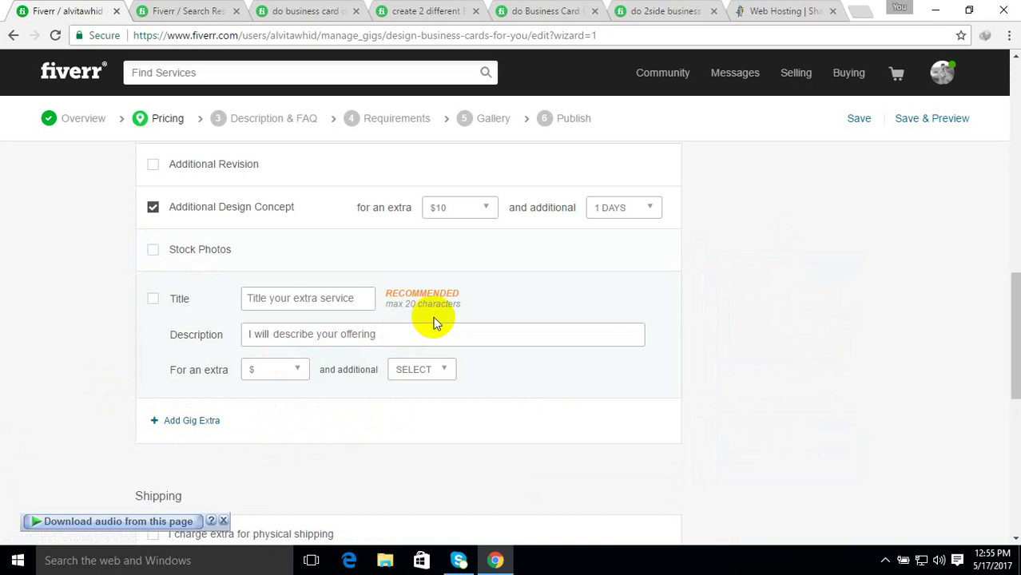
Enable the custom gig extra with its title and description left blank, and try to save the pricing section
{"action": "left_click", "coordinate": [297, 298]}
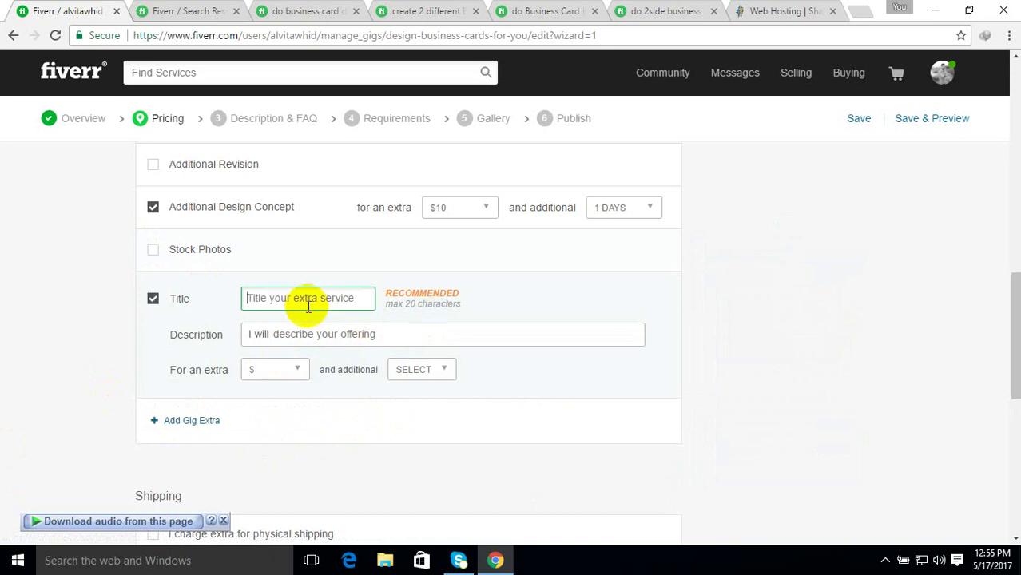
{"action": "left_click", "coordinate": [320, 334]}
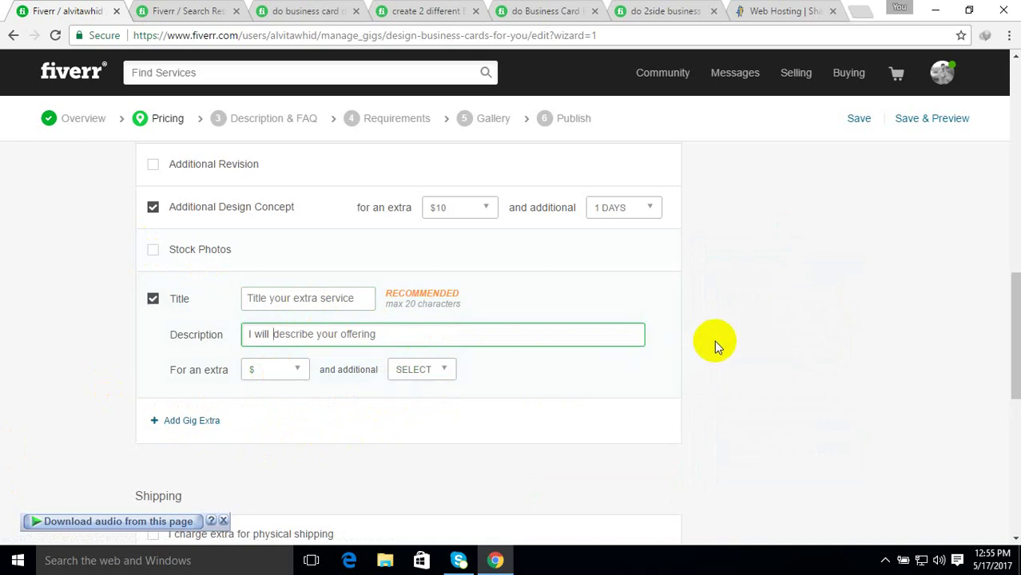
{"action": "left_click", "coordinate": [747, 342]}
{"action": "scroll", "coordinate": [749, 344], "scroll_direction": "down", "scroll_amount": 3}
{"action": "left_click", "coordinate": [623, 404]}
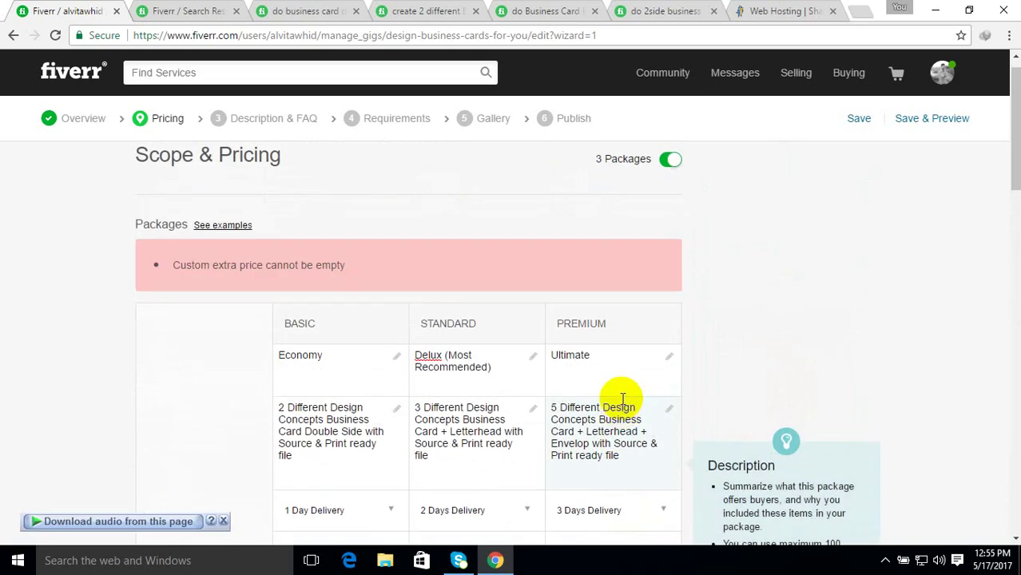
Set the Basic package's extra fast delivery to 1 day with the extra price left unselected, and try to save
{"action": "scroll", "coordinate": [623, 399], "scroll_direction": "down", "scroll_amount": 4}
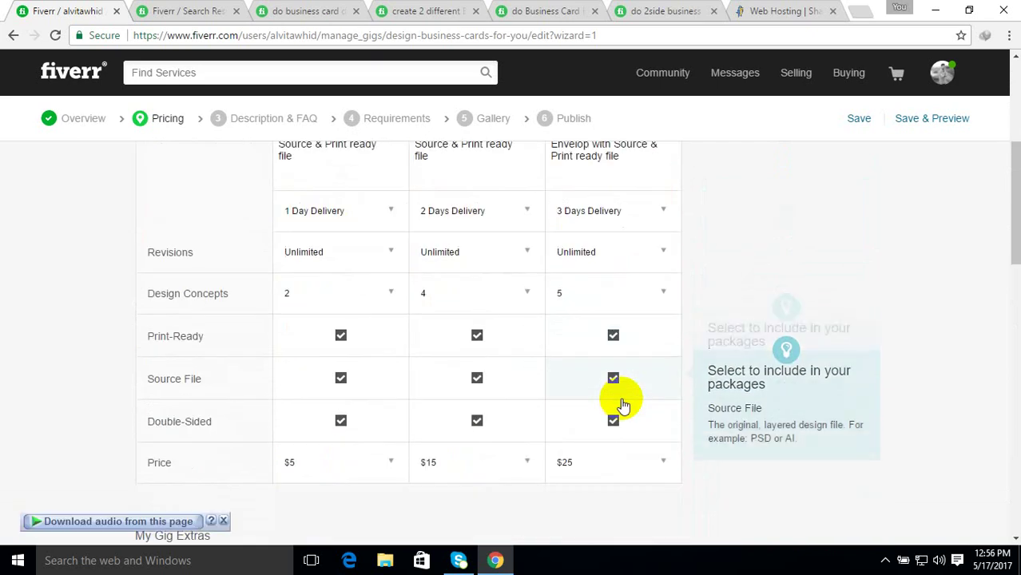
{"action": "scroll", "coordinate": [615, 495], "scroll_direction": "down", "scroll_amount": 4}
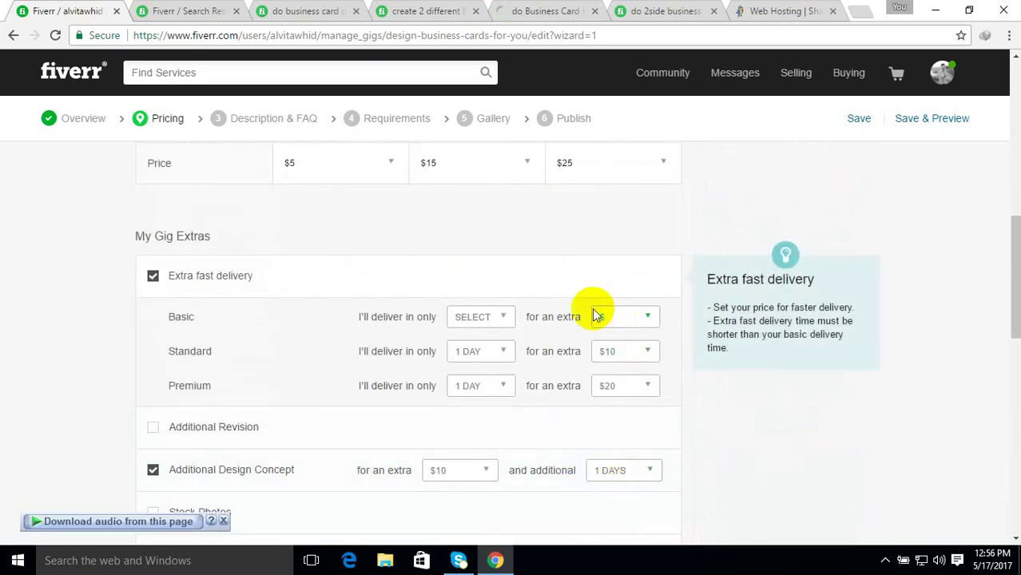
{"action": "left_click", "coordinate": [512, 328]}
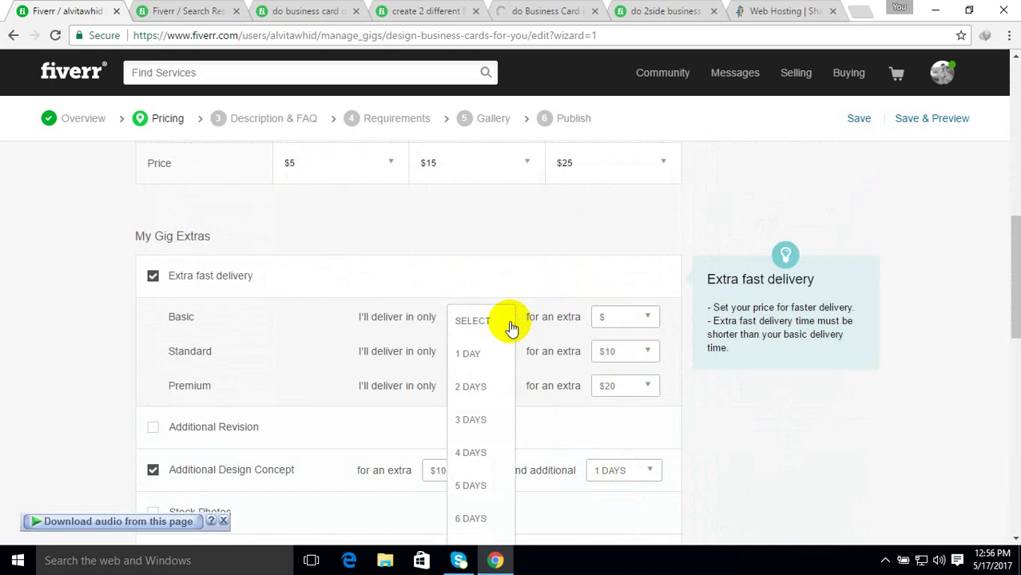
{"action": "left_click", "coordinate": [481, 355]}
{"action": "left_click", "coordinate": [640, 328]}
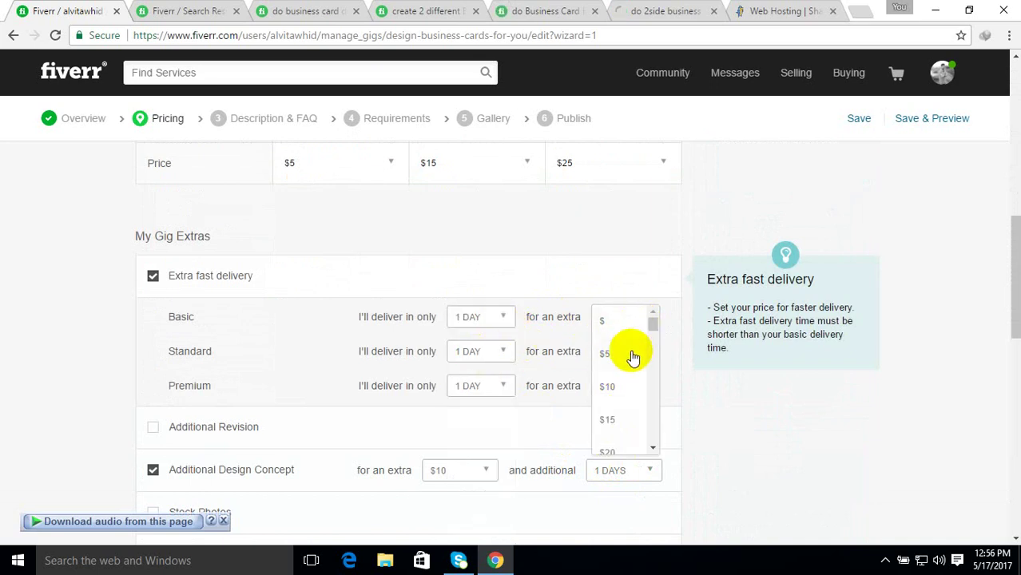
{"action": "left_click", "coordinate": [631, 355]}
{"action": "left_click", "coordinate": [653, 317]}
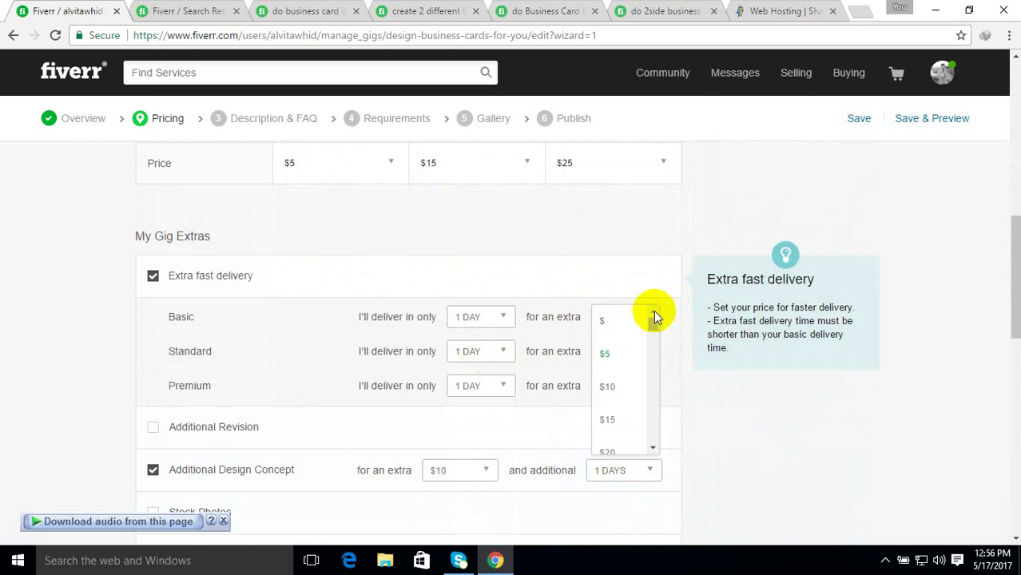
{"action": "left_click", "coordinate": [622, 322]}
{"action": "scroll", "coordinate": [682, 364], "scroll_direction": "down", "scroll_amount": 3}
{"action": "scroll", "coordinate": [681, 363], "scroll_direction": "down", "scroll_amount": 2}
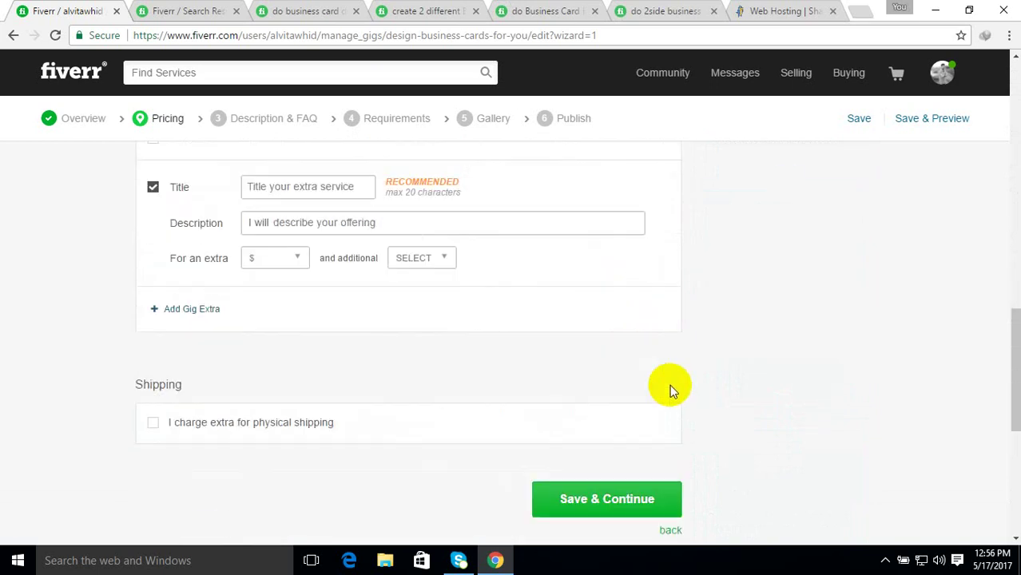
{"action": "left_click", "coordinate": [598, 503]}
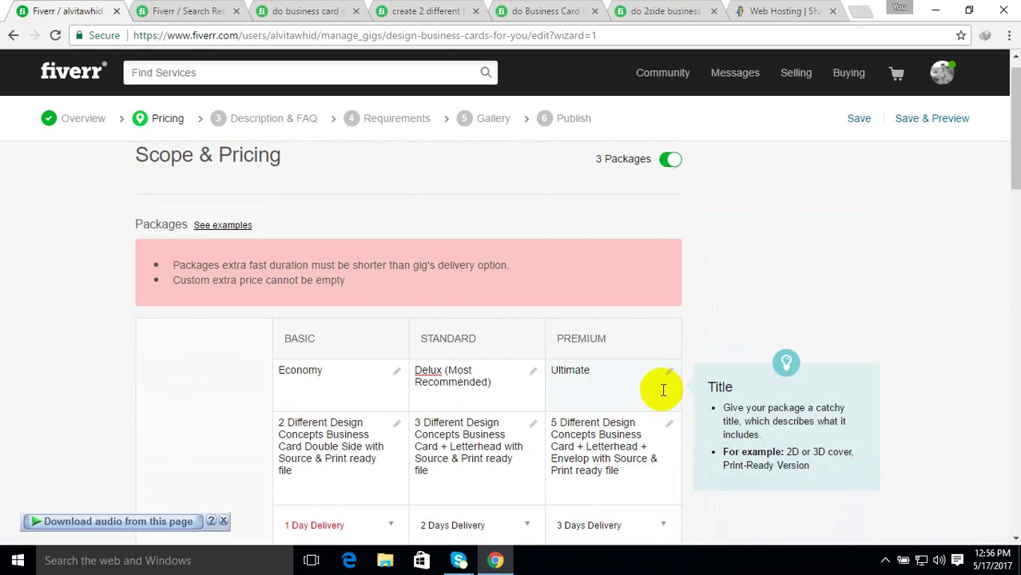
Clear the Basic package's extra fast delivery time and try to save the pricing section again
{"action": "scroll", "coordinate": [663, 390], "scroll_direction": "down", "scroll_amount": 8}
{"action": "scroll", "coordinate": [629, 440], "scroll_direction": "up", "scroll_amount": 1}
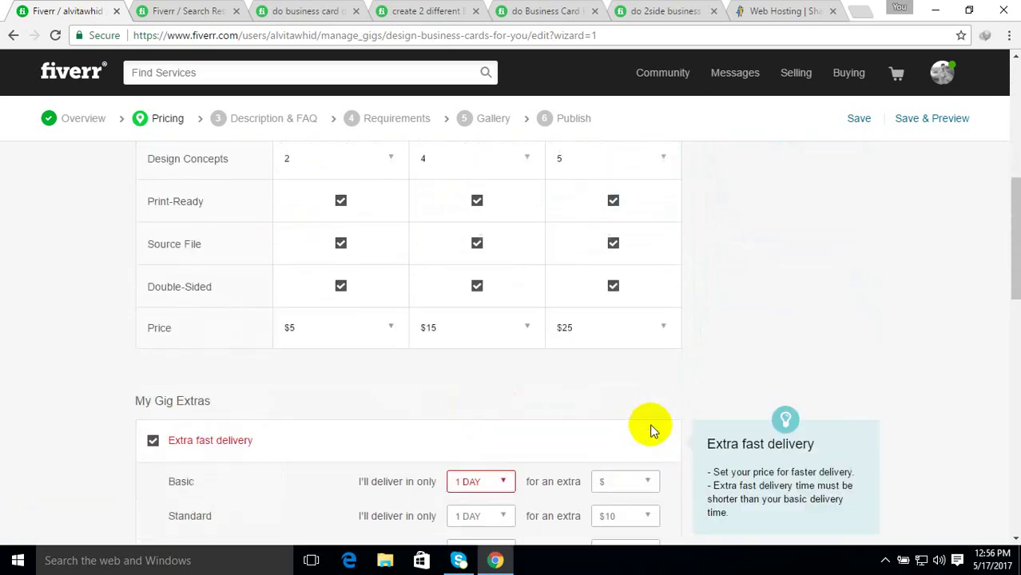
{"action": "scroll", "coordinate": [651, 431], "scroll_direction": "up", "scroll_amount": 1}
{"action": "scroll", "coordinate": [631, 431], "scroll_direction": "down", "scroll_amount": 2}
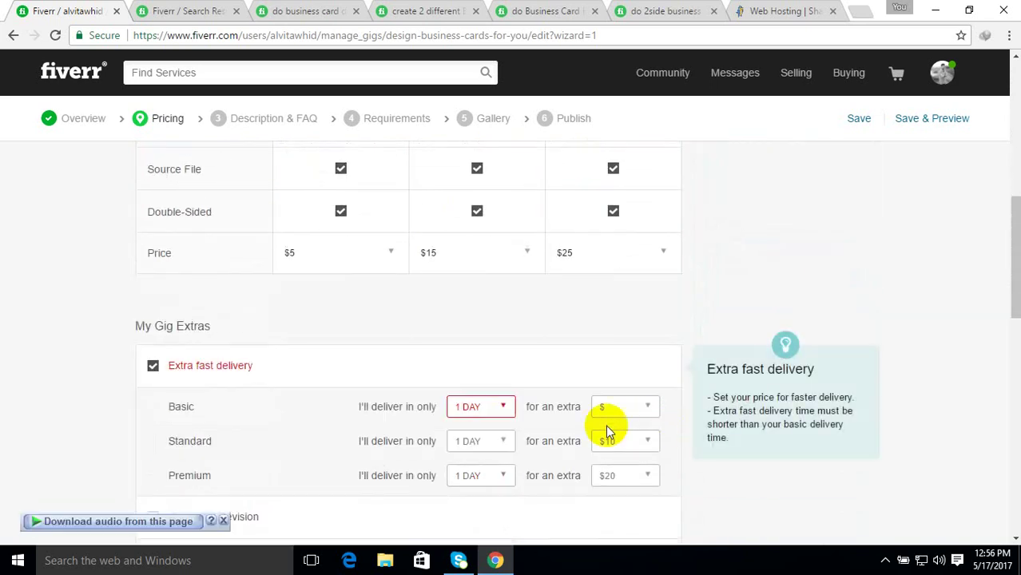
{"action": "left_click", "coordinate": [465, 415]}
{"action": "left_click", "coordinate": [481, 410]}
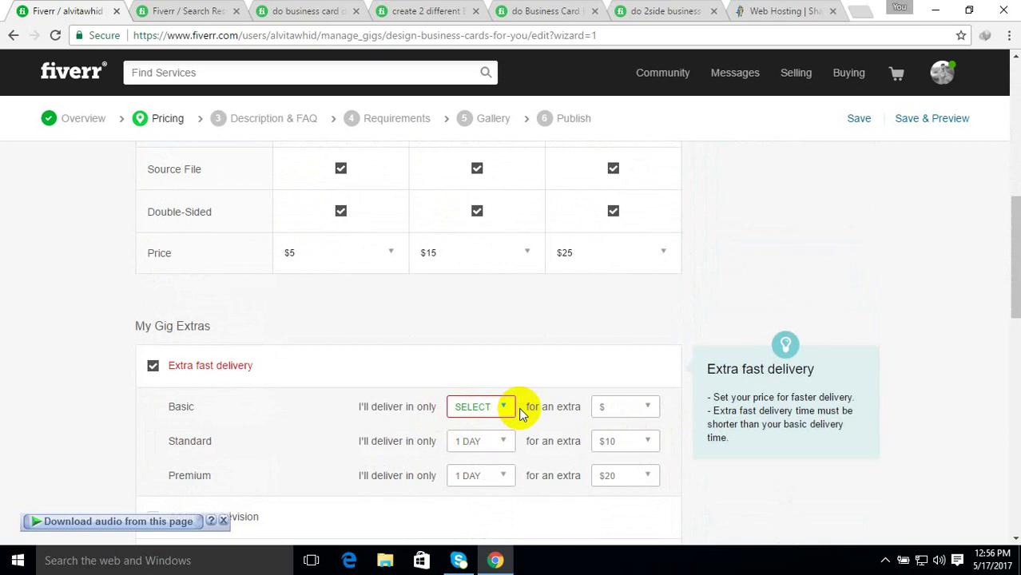
{"action": "scroll", "coordinate": [610, 392], "scroll_direction": "down", "scroll_amount": 8}
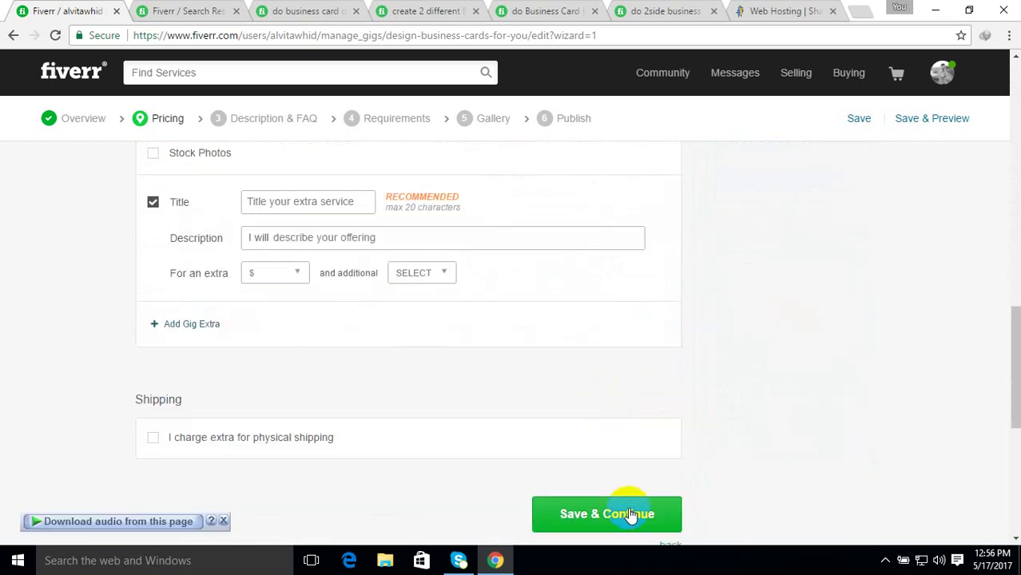
{"action": "left_click", "coordinate": [629, 516]}
Compare the delivery times of the three packages with their extra fast delivery settings
{"action": "scroll", "coordinate": [486, 364], "scroll_direction": "down", "scroll_amount": 4}
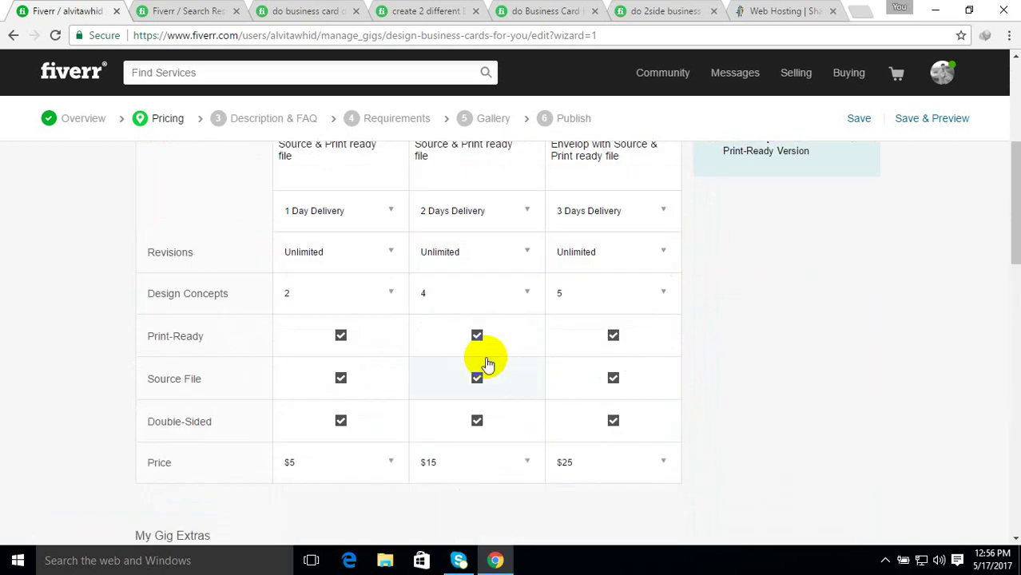
{"action": "scroll", "coordinate": [485, 364], "scroll_direction": "down", "scroll_amount": 3}
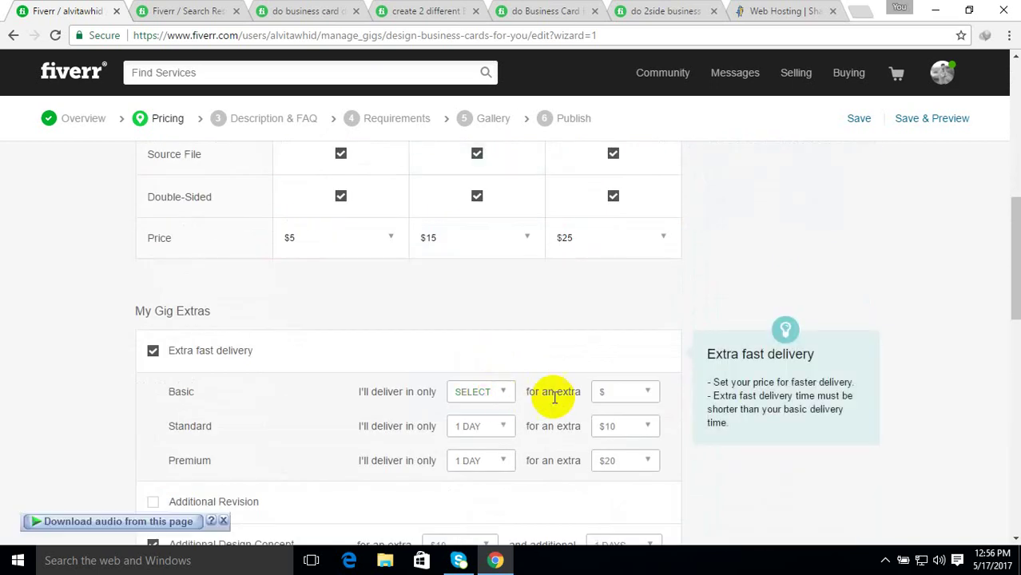
{"action": "scroll", "coordinate": [505, 398], "scroll_direction": "up", "scroll_amount": 3}
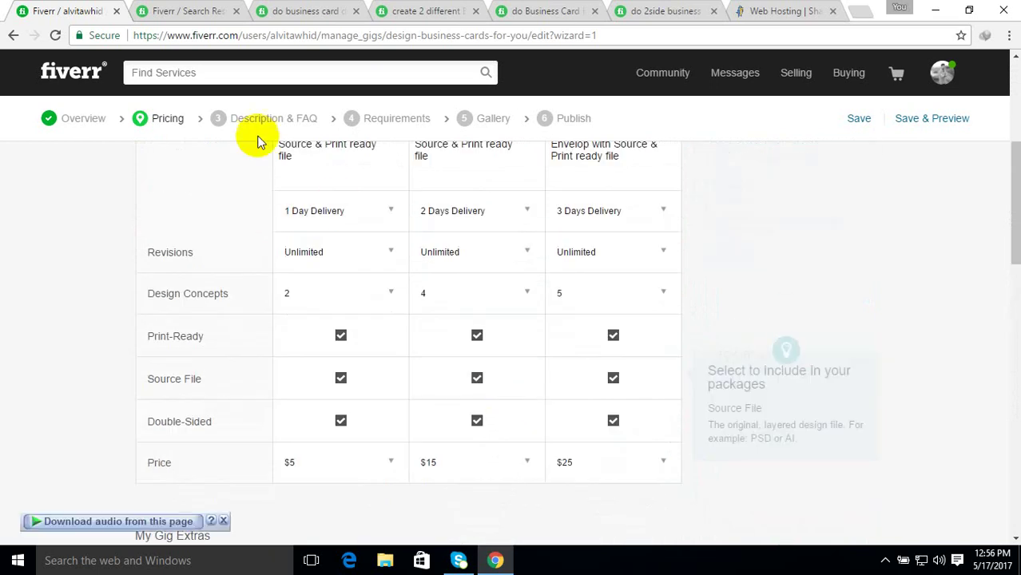
{"action": "scroll", "coordinate": [372, 262], "scroll_direction": "up", "scroll_amount": 2}
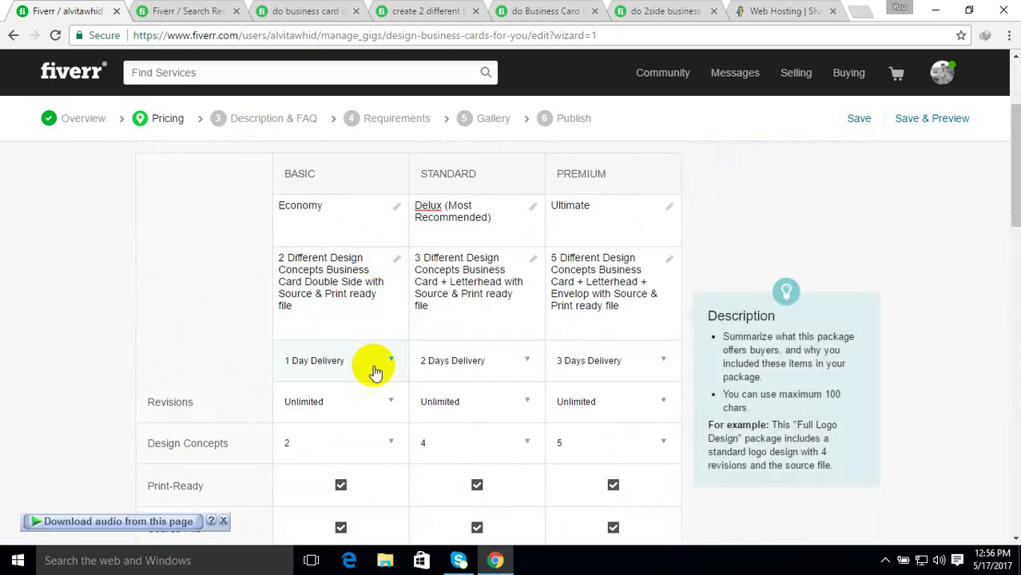
{"action": "scroll", "coordinate": [382, 385], "scroll_direction": "down", "scroll_amount": 5}
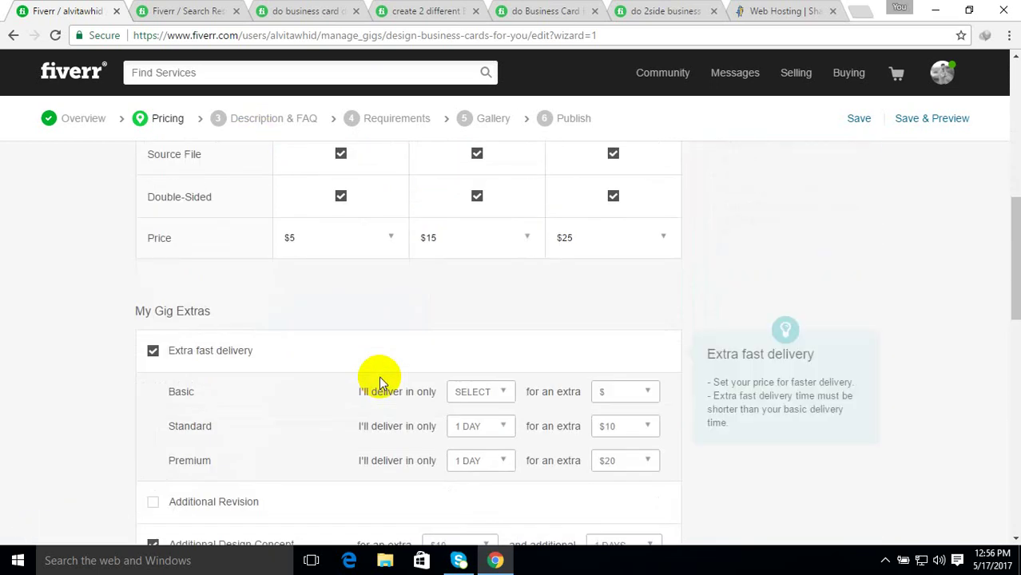
{"action": "left_click", "coordinate": [152, 353]}
{"action": "left_click", "coordinate": [152, 353]}
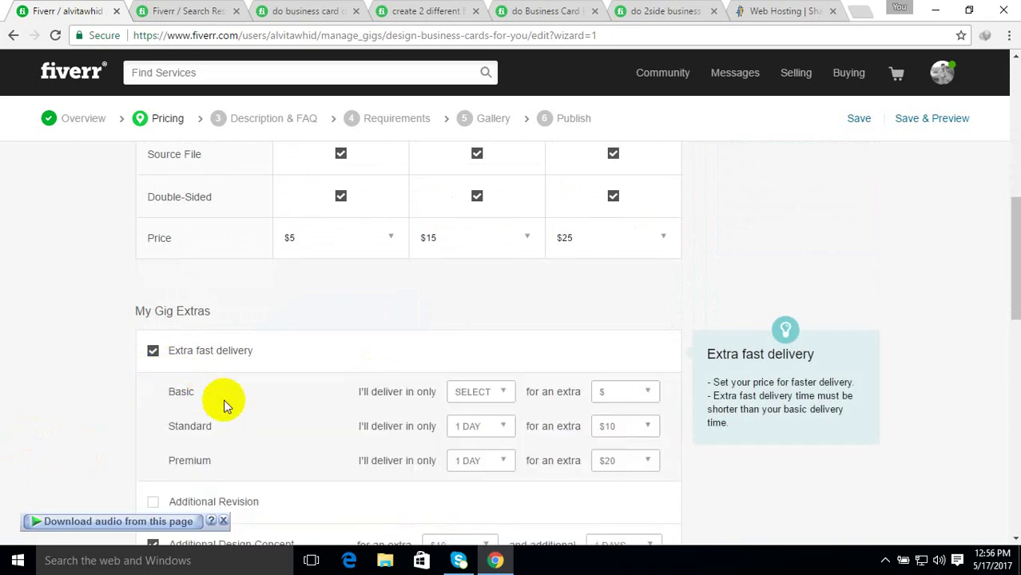
{"action": "scroll", "coordinate": [231, 400], "scroll_direction": "down", "scroll_amount": 2}
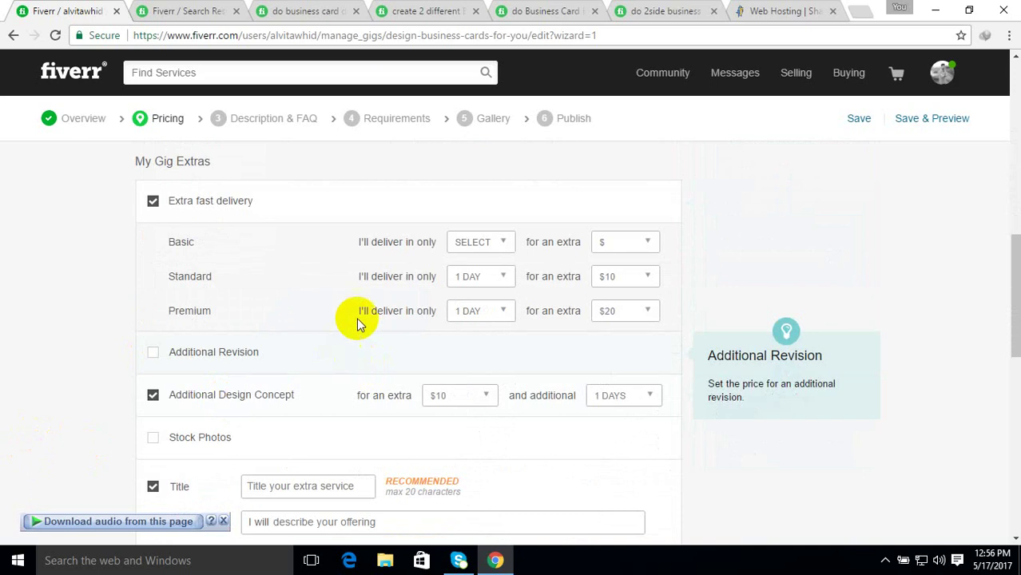
Set the Basic package's delivery time to 2 days
{"action": "scroll", "coordinate": [356, 317], "scroll_direction": "up", "scroll_amount": 5}
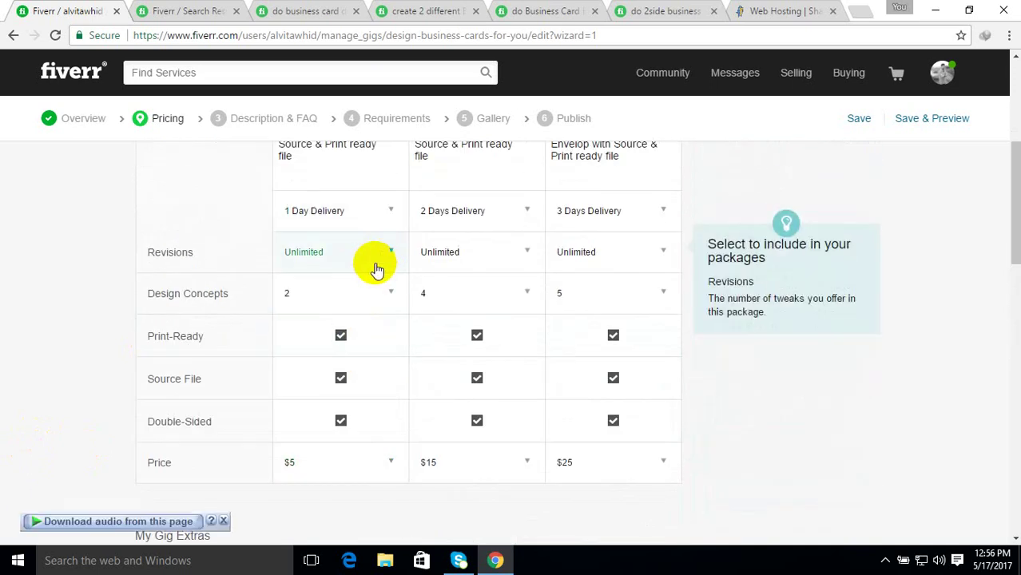
{"action": "left_click", "coordinate": [381, 220]}
{"action": "left_click", "coordinate": [372, 254]}
{"action": "scroll", "coordinate": [199, 330], "scroll_direction": "up", "scroll_amount": 2}
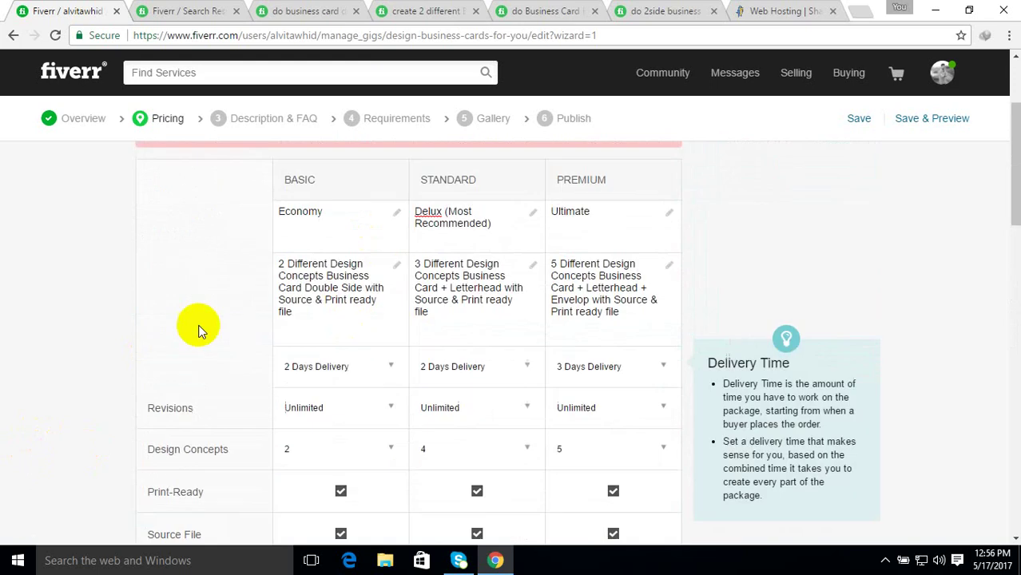
{"action": "scroll", "coordinate": [48, 295], "scroll_direction": "up", "scroll_amount": 1}
Set the Basic package's extra fast delivery to 1 day for an extra $5
{"action": "scroll", "coordinate": [49, 296], "scroll_direction": "down", "scroll_amount": 5}
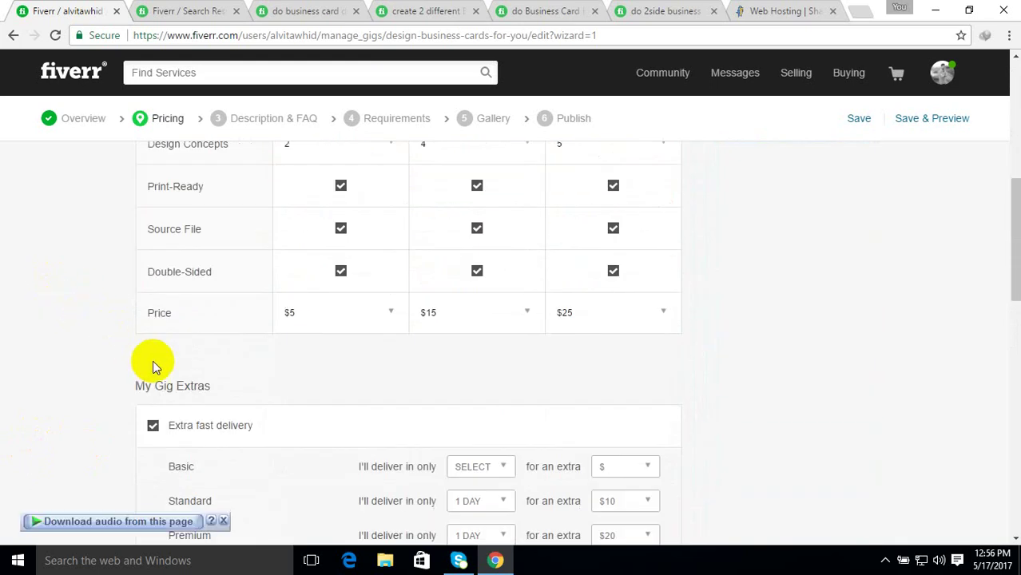
{"action": "scroll", "coordinate": [154, 367], "scroll_direction": "down", "scroll_amount": 1}
{"action": "left_click", "coordinate": [485, 400]}
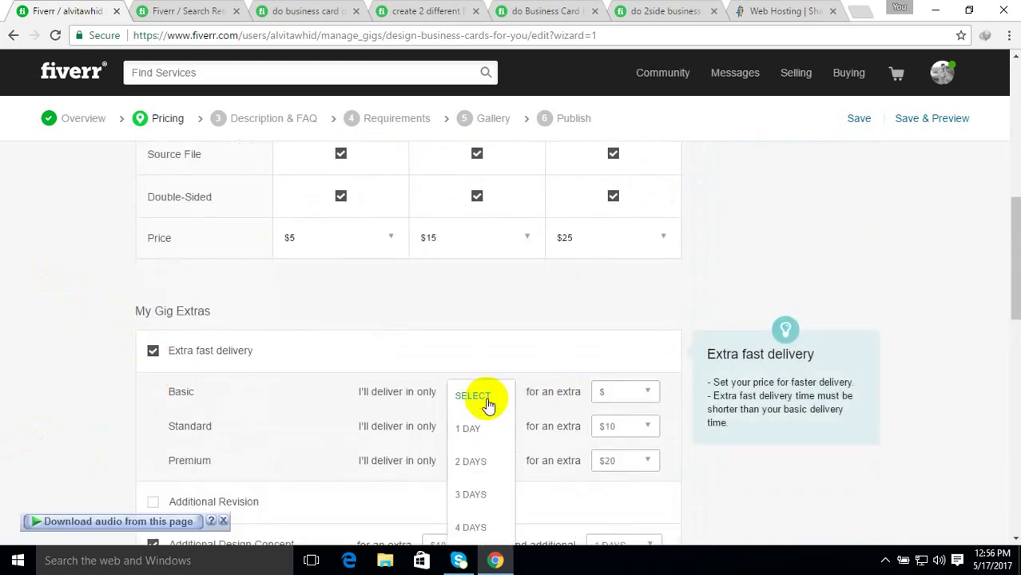
{"action": "left_click", "coordinate": [480, 430]}
{"action": "left_click", "coordinate": [645, 392]}
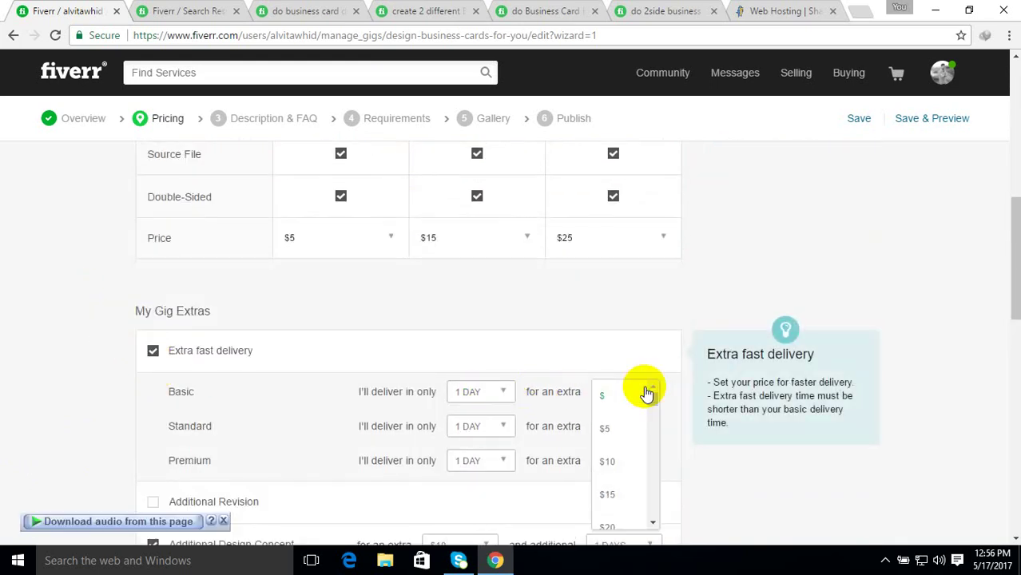
{"action": "left_click", "coordinate": [599, 432]}
{"action": "scroll", "coordinate": [28, 350], "scroll_direction": "down", "scroll_amount": 2}
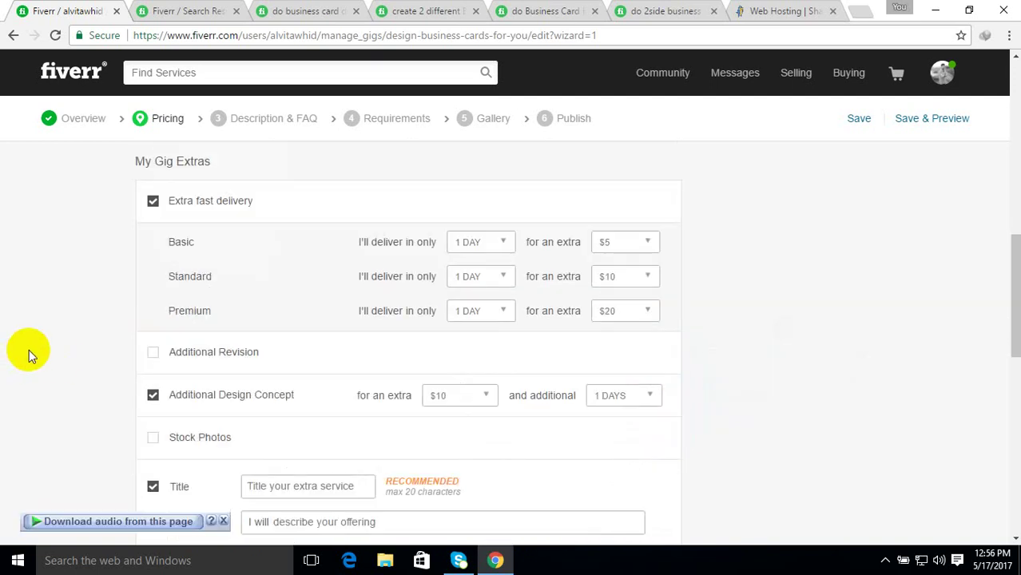
Check the Basic package's base price and try to save the pricing with the blank custom extra still enabled
{"action": "scroll", "coordinate": [259, 258], "scroll_direction": "up", "scroll_amount": 2}
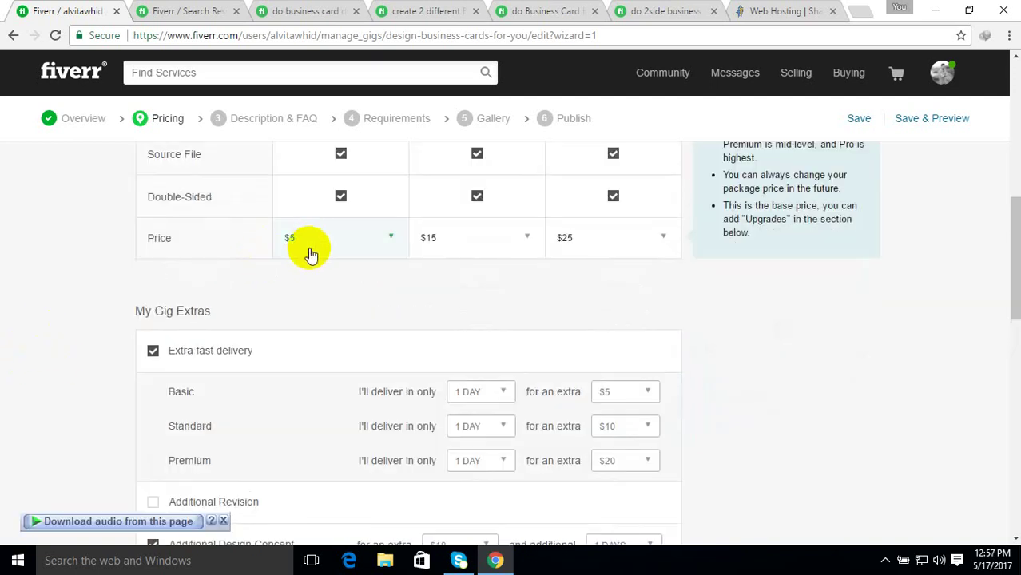
{"action": "scroll", "coordinate": [304, 280], "scroll_direction": "down", "scroll_amount": 2}
{"action": "scroll", "coordinate": [519, 416], "scroll_direction": "down", "scroll_amount": 7}
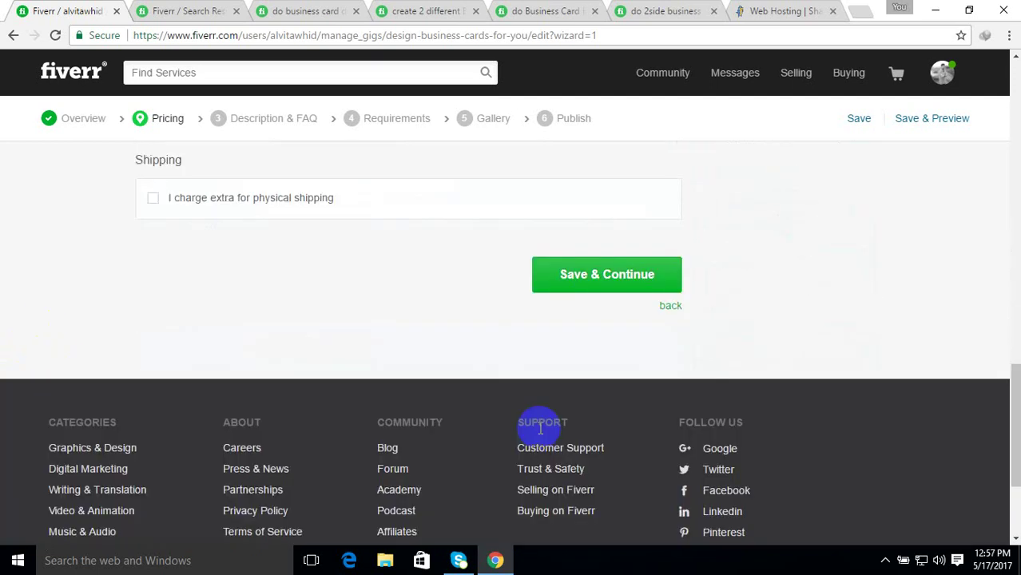
{"action": "left_click", "coordinate": [599, 272]}
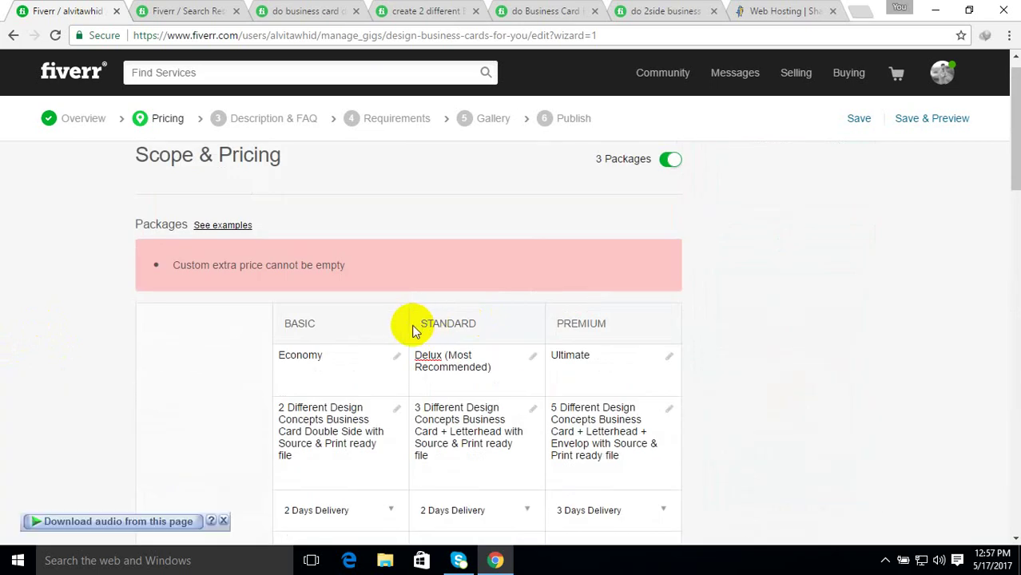
Disable the blank custom gig extra, then save the pricing and continue to the Description & FAQ section
{"action": "scroll", "coordinate": [413, 331], "scroll_direction": "down", "scroll_amount": 10}
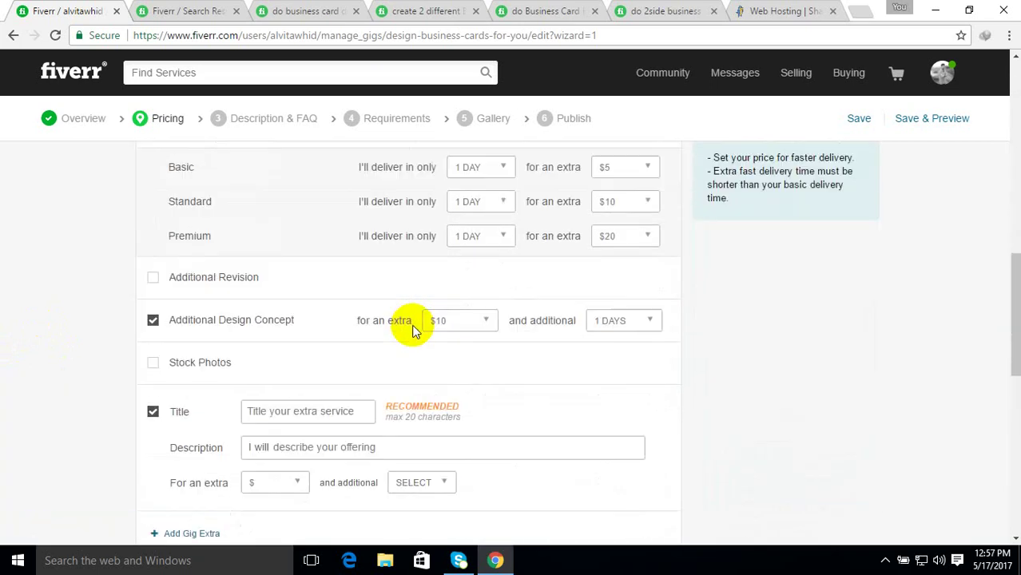
{"action": "scroll", "coordinate": [414, 332], "scroll_direction": "down", "scroll_amount": 1}
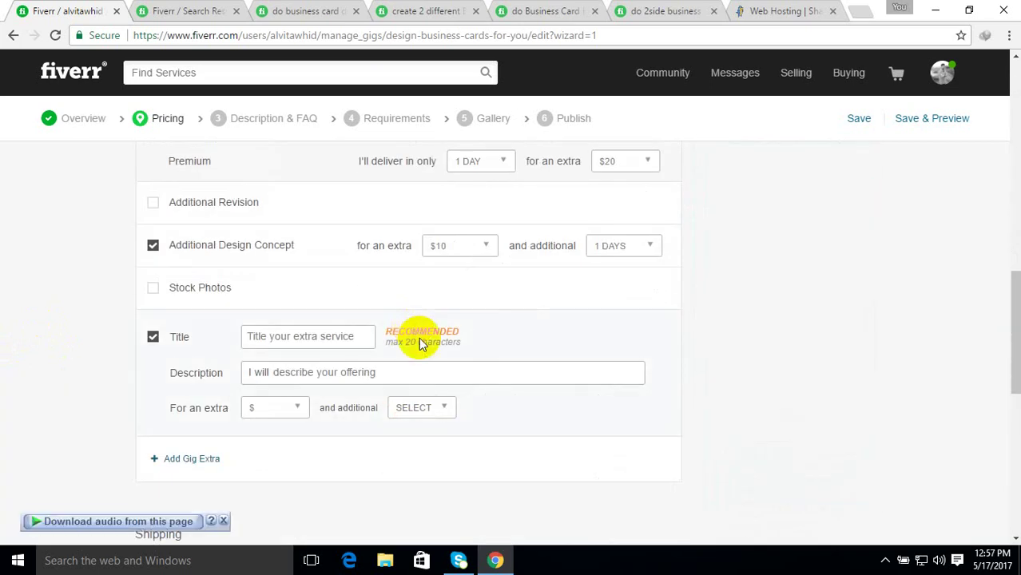
{"action": "left_click", "coordinate": [153, 338]}
{"action": "scroll", "coordinate": [737, 482], "scroll_direction": "down", "scroll_amount": 3}
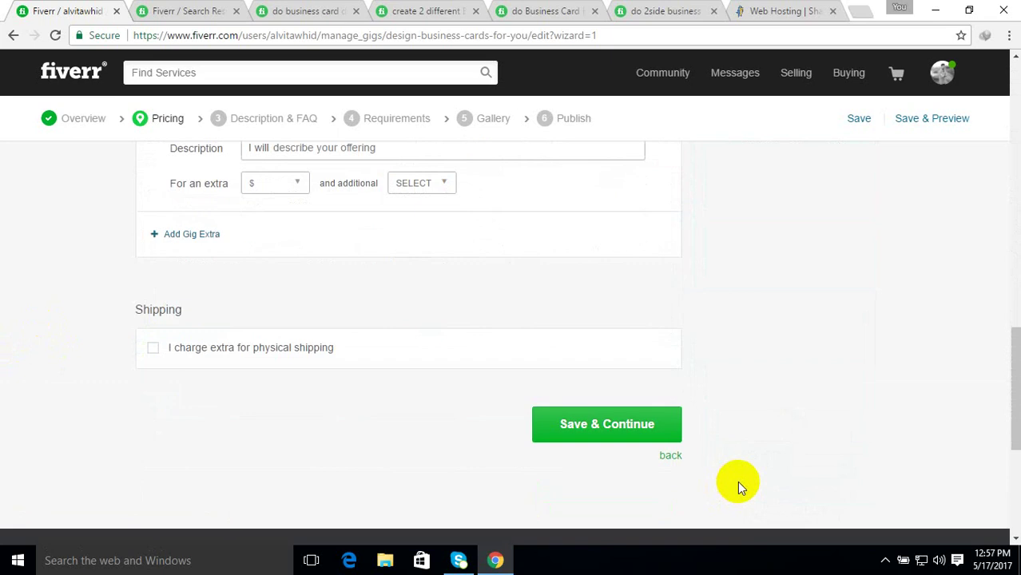
{"action": "left_click", "coordinate": [603, 456]}
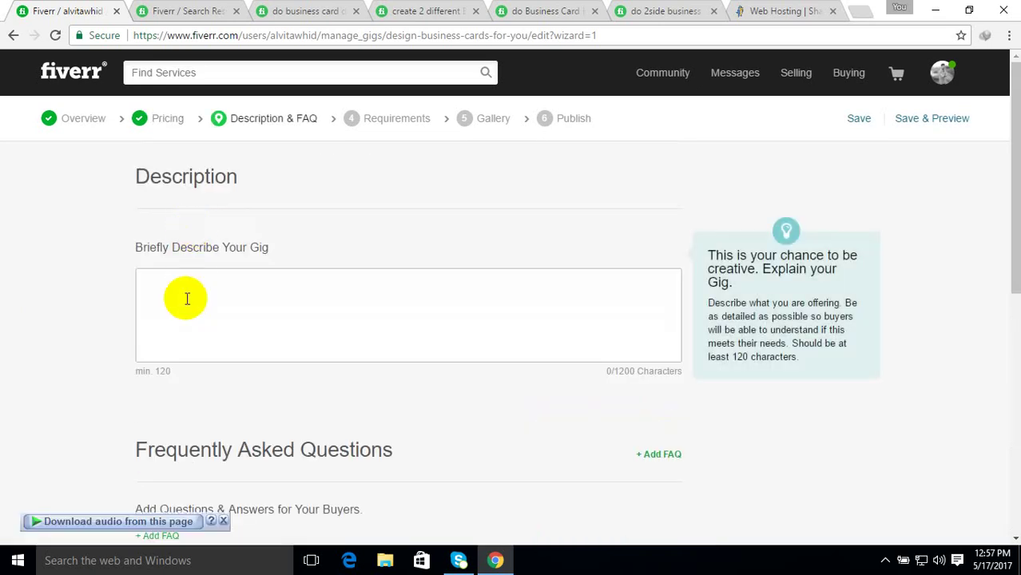
Open the competing "create 2 different" business card gig and skim its whole About This Gig description as a reference for the new gig
{"action": "left_click", "coordinate": [186, 301]}
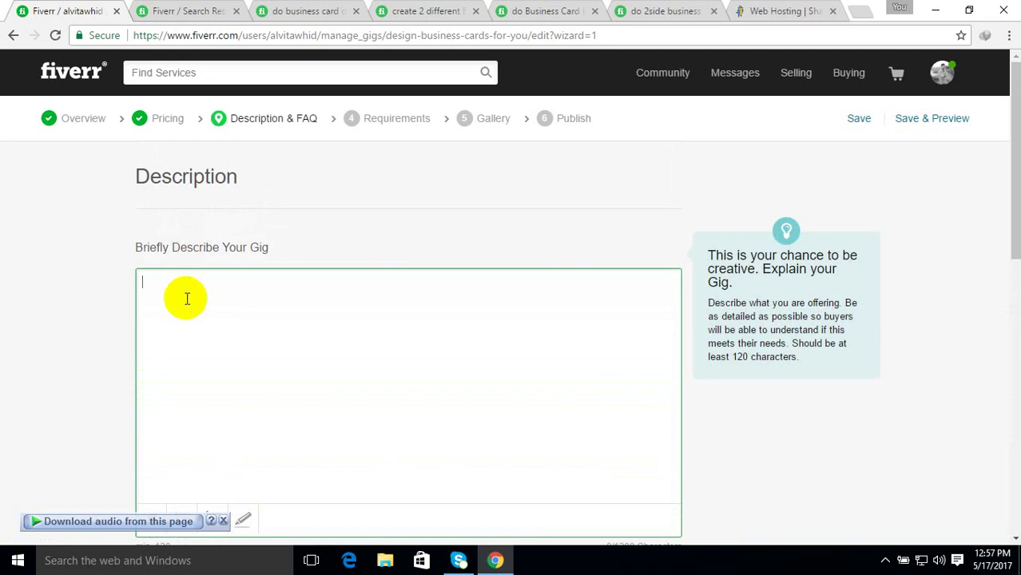
{"action": "left_click", "coordinate": [415, 11]}
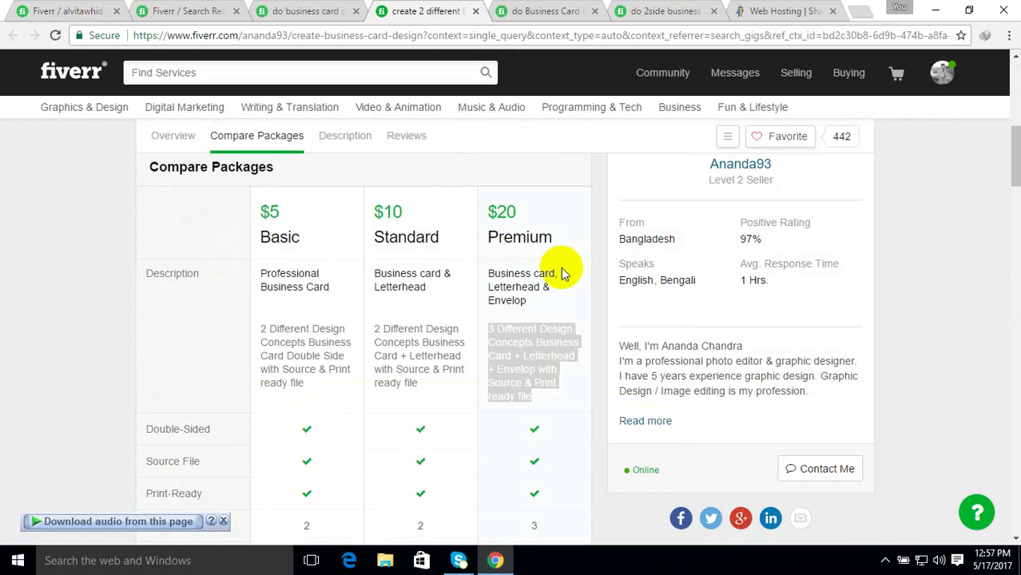
{"action": "scroll", "coordinate": [643, 369], "scroll_direction": "down", "scroll_amount": 7}
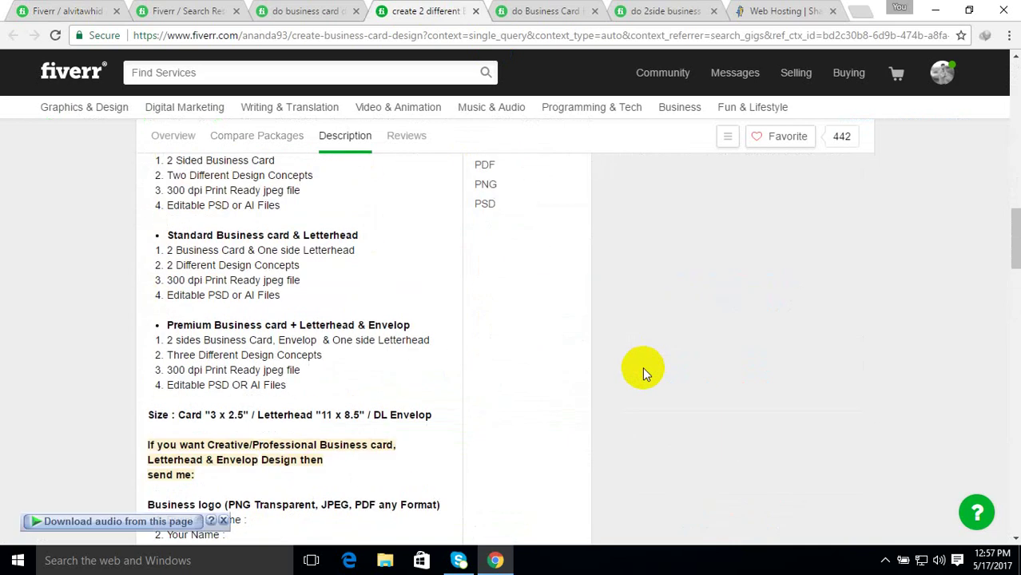
{"action": "scroll", "coordinate": [643, 369], "scroll_direction": "up", "scroll_amount": 2}
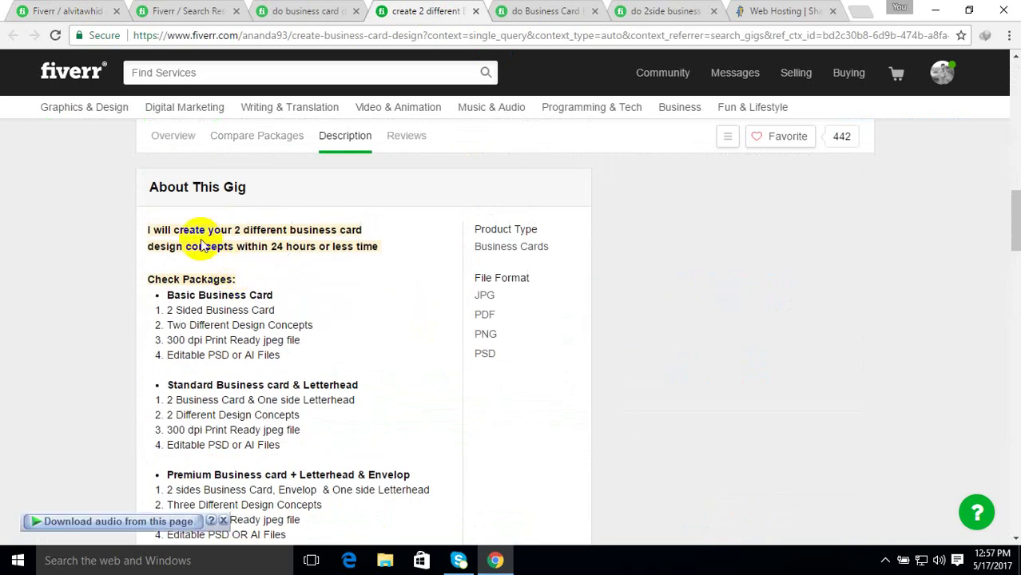
{"action": "left_click_drag", "start_coordinate": [144, 233], "coordinate": [310, 143]}
{"action": "scroll", "coordinate": [297, 281], "scroll_direction": "up", "scroll_amount": 3}
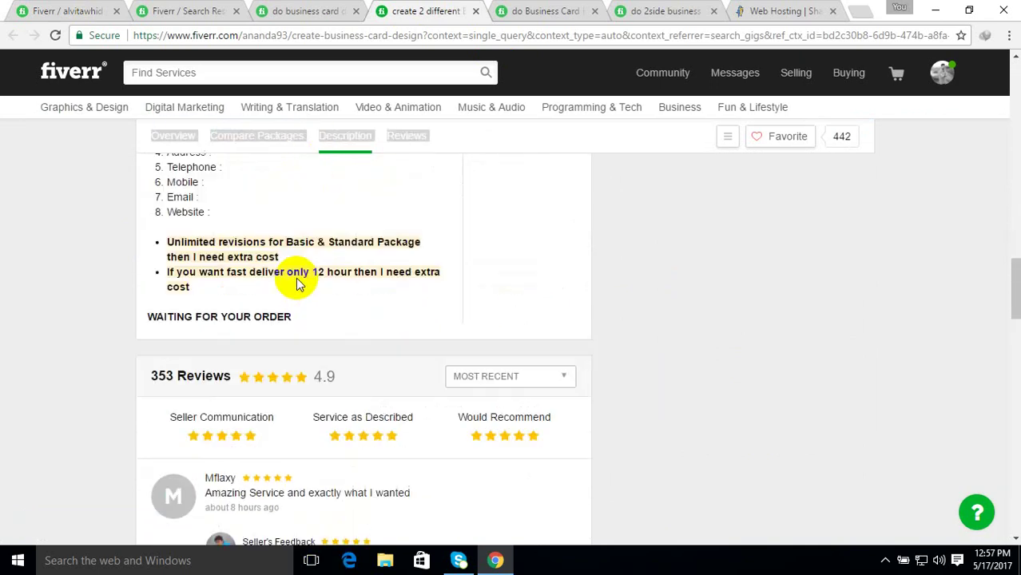
{"action": "left_click", "coordinate": [339, 289]}
{"action": "scroll", "coordinate": [339, 289], "scroll_direction": "up", "scroll_amount": 7}
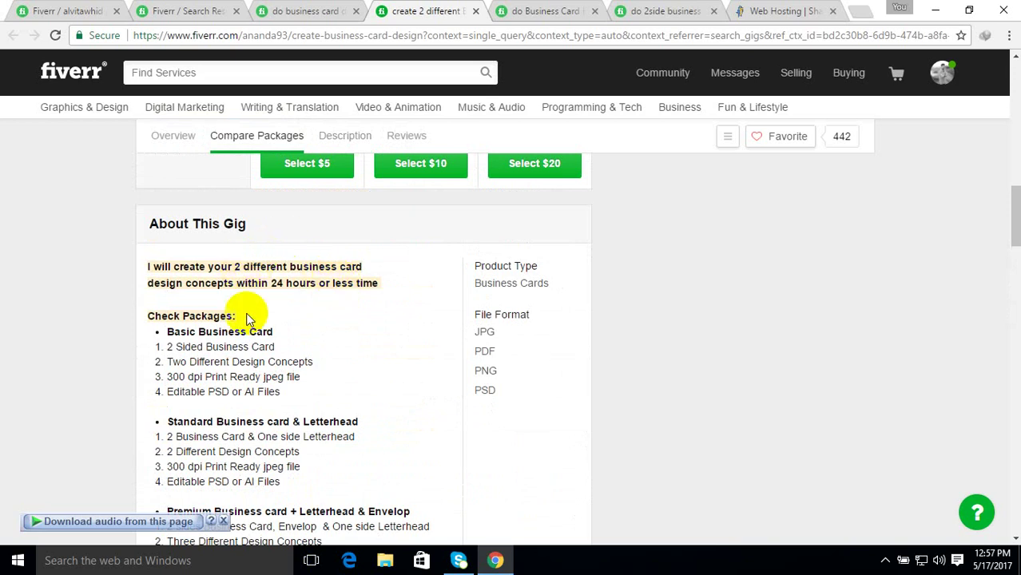
Examine the opening delivery promise and the Basic and Standard package lists in the reference gig's description
{"action": "left_click", "coordinate": [272, 285]}
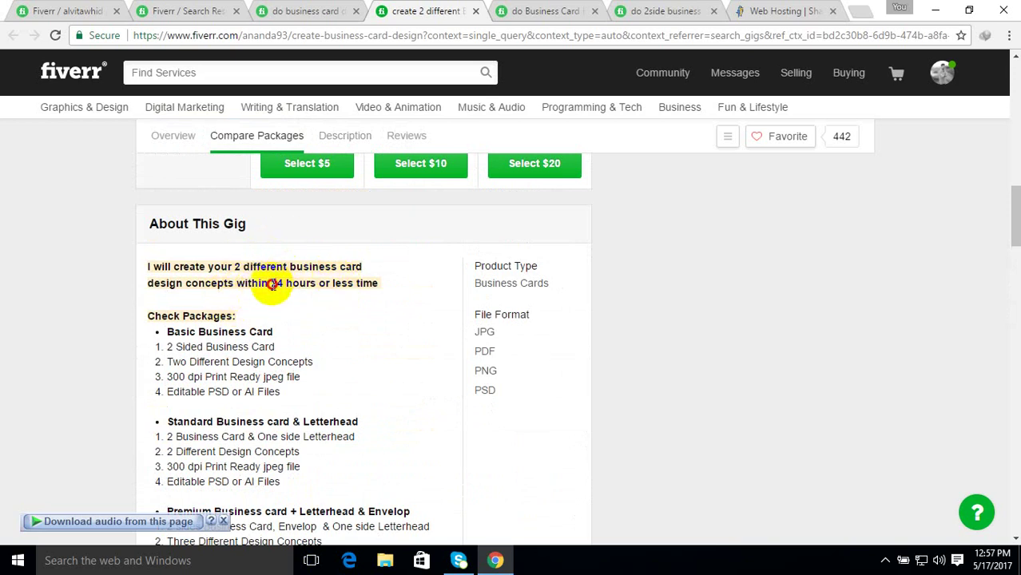
{"action": "left_click_drag", "start_coordinate": [272, 284], "coordinate": [360, 296]}
{"action": "left_click", "coordinate": [361, 342]}
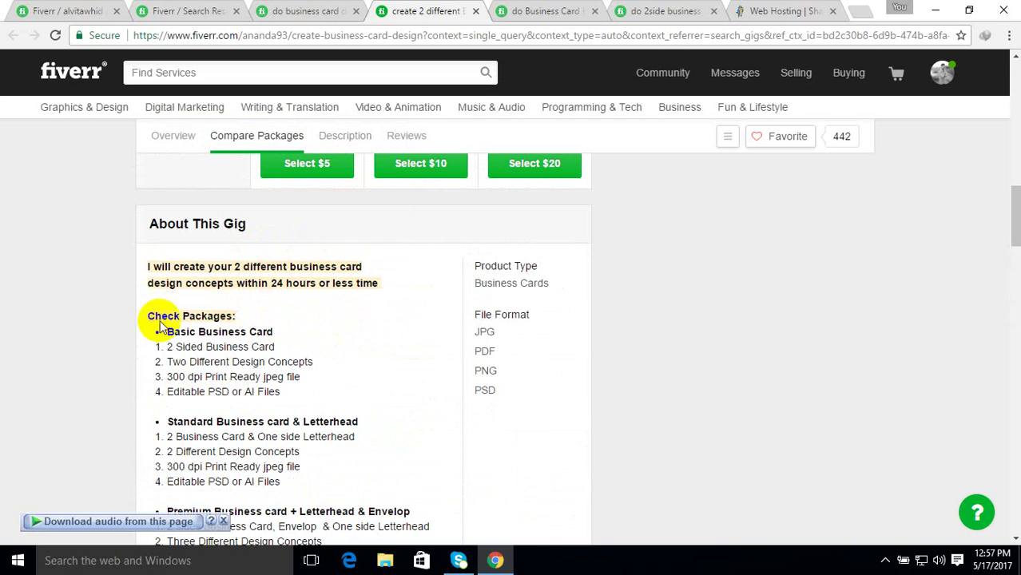
{"action": "left_click_drag", "start_coordinate": [174, 332], "coordinate": [292, 332]}
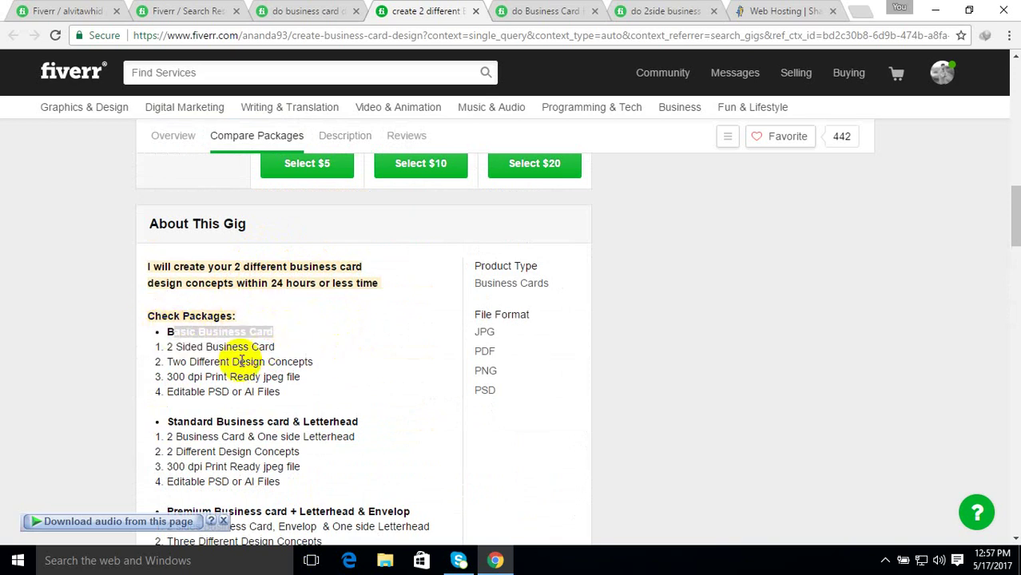
{"action": "left_click", "coordinate": [189, 343]}
{"action": "left_click_drag", "start_coordinate": [196, 362], "coordinate": [270, 406]}
{"action": "left_click", "coordinate": [234, 405]}
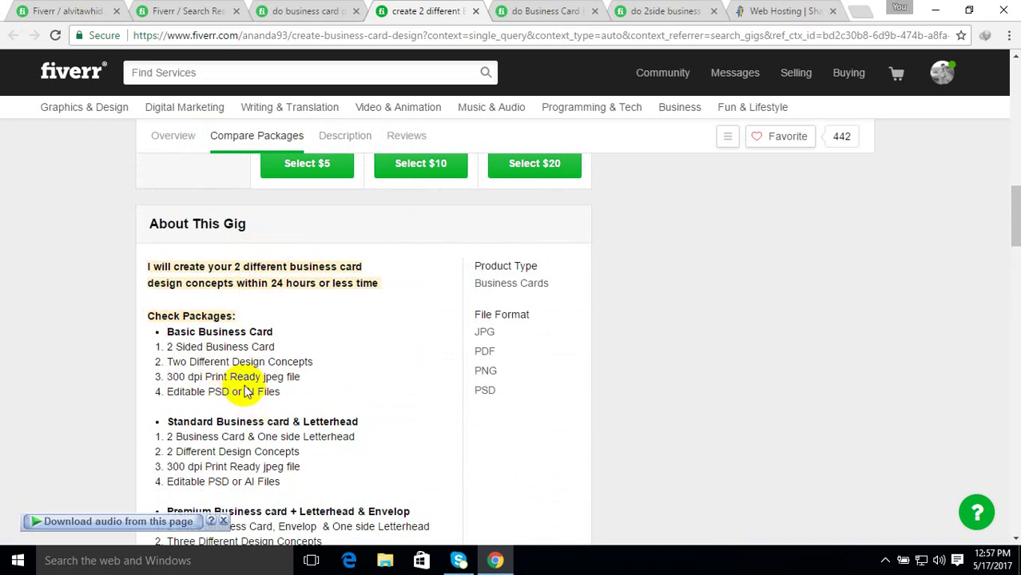
{"action": "scroll", "coordinate": [310, 384], "scroll_direction": "down", "scroll_amount": 1}
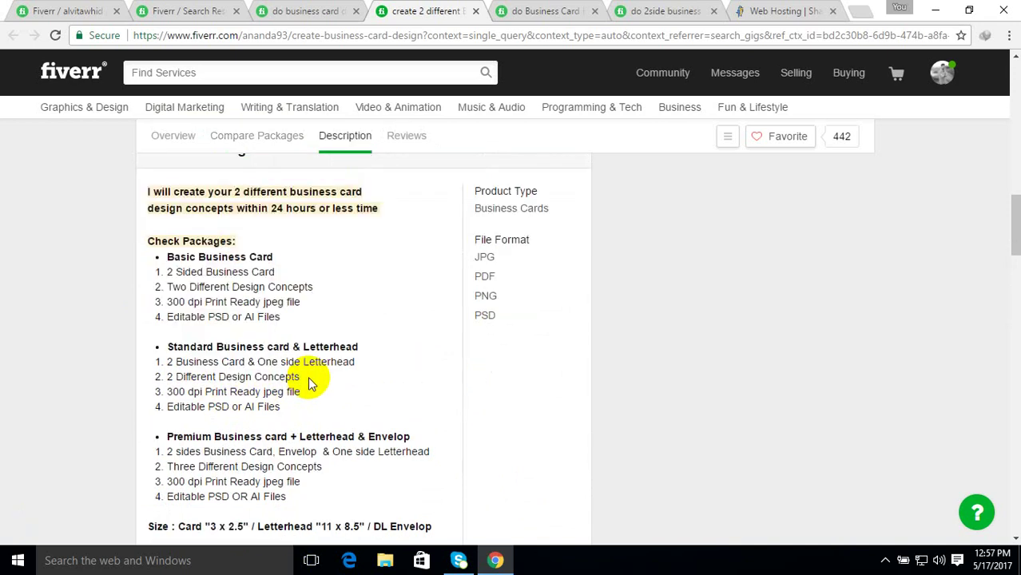
{"action": "left_click_drag", "start_coordinate": [192, 317], "coordinate": [279, 318]}
Examine the size line, the requested business details and the revision and fast-delivery terms in the reference gig's description
{"action": "scroll", "coordinate": [303, 352], "scroll_direction": "down", "scroll_amount": 2}
{"action": "scroll", "coordinate": [308, 358], "scroll_direction": "down", "scroll_amount": 2}
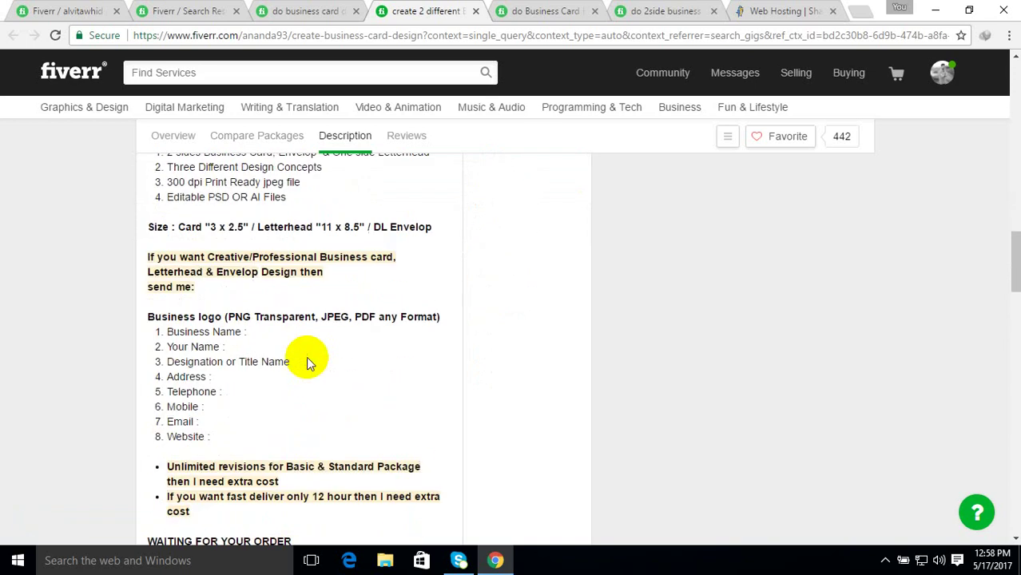
{"action": "triple_click", "coordinate": [164, 229]}
{"action": "left_click", "coordinate": [326, 297]}
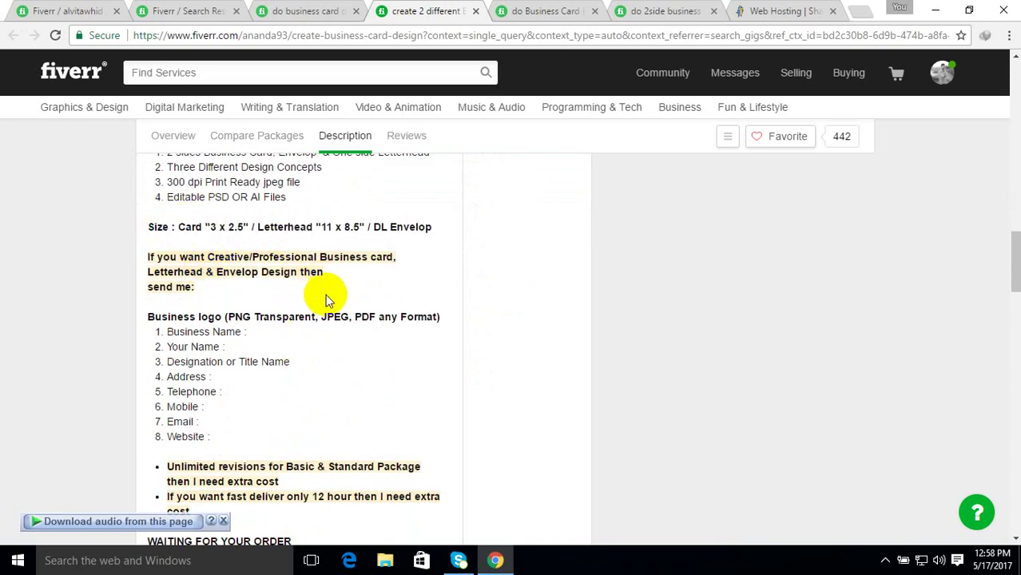
{"action": "scroll", "coordinate": [326, 297], "scroll_direction": "down", "scroll_amount": 1}
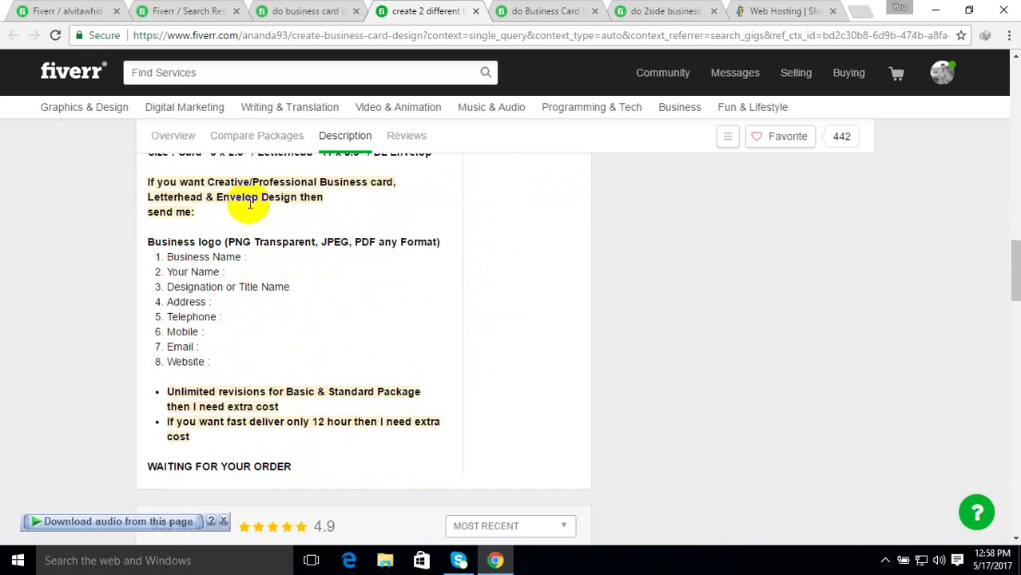
Open the competing "do business card design" gig and read its About This Gig description, including the bulleted service list
{"action": "left_click", "coordinate": [288, 11]}
{"action": "scroll", "coordinate": [366, 231], "scroll_direction": "down", "scroll_amount": 8}
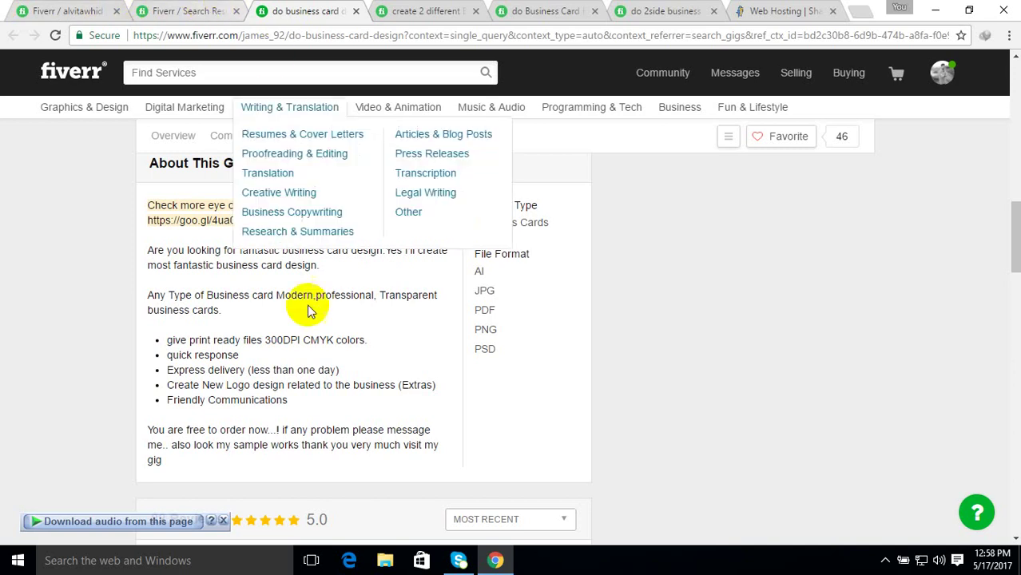
{"action": "scroll", "coordinate": [334, 346], "scroll_direction": "up", "scroll_amount": 1}
{"action": "scroll", "coordinate": [332, 342], "scroll_direction": "down", "scroll_amount": 2}
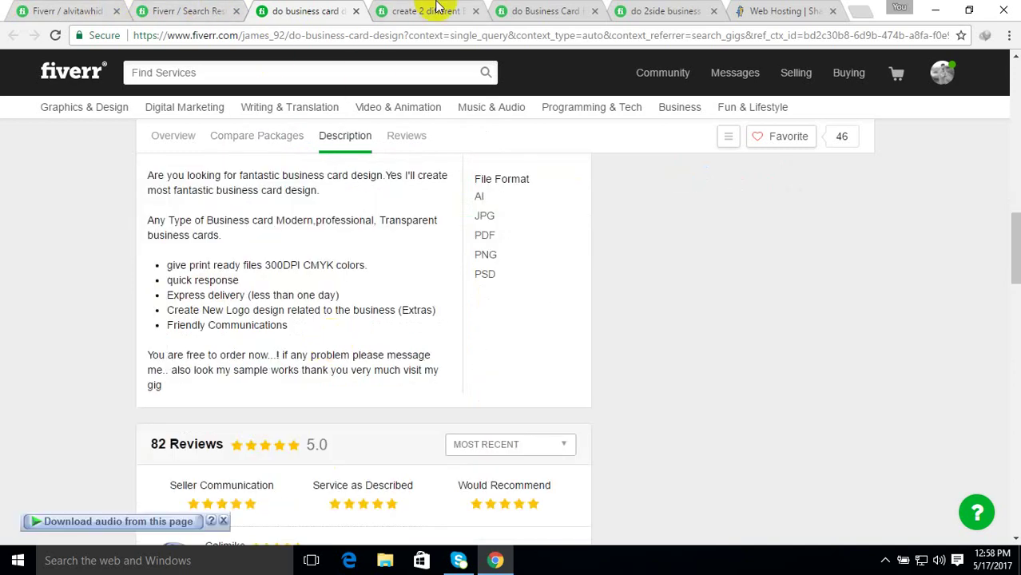
Read the description of the "do Business Card" gig with Here's What i give you for $5, and bring up the "do 2side business" gig
{"action": "left_click", "coordinate": [551, 11]}
{"action": "scroll", "coordinate": [477, 359], "scroll_direction": "down", "scroll_amount": 8}
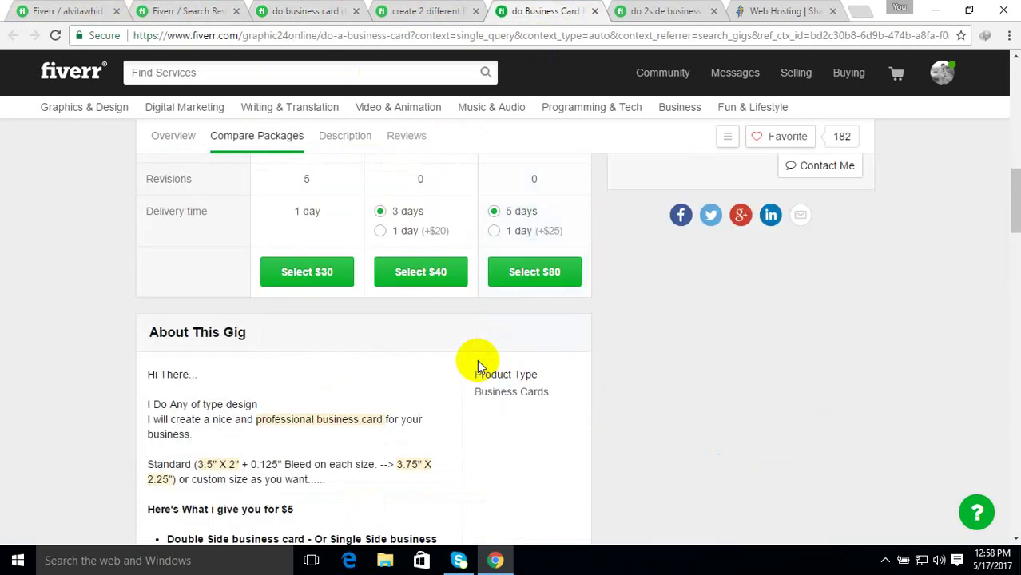
{"action": "scroll", "coordinate": [477, 360], "scroll_direction": "down", "scroll_amount": 6}
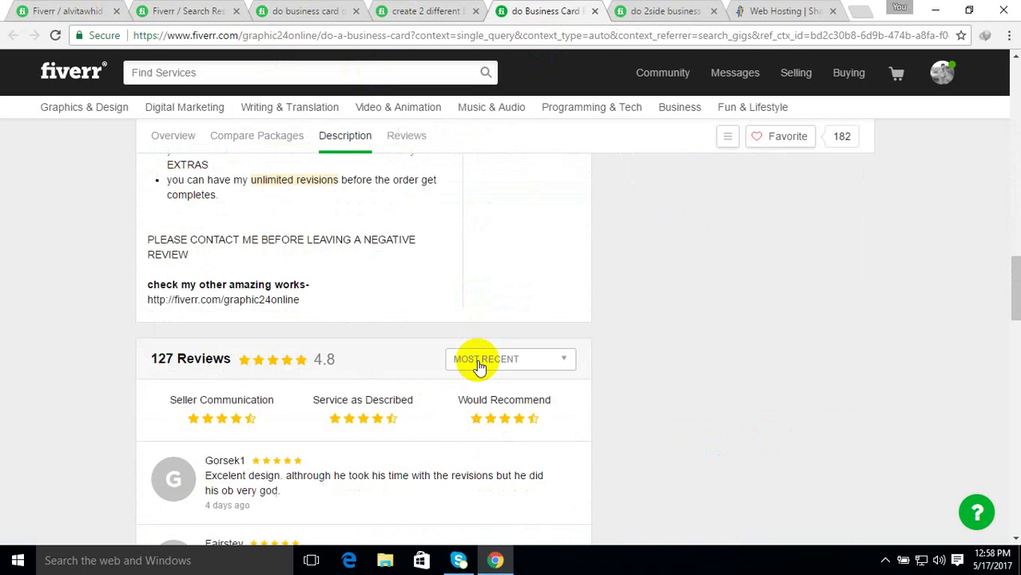
{"action": "scroll", "coordinate": [477, 359], "scroll_direction": "up", "scroll_amount": 2}
{"action": "left_click", "coordinate": [674, 12]}
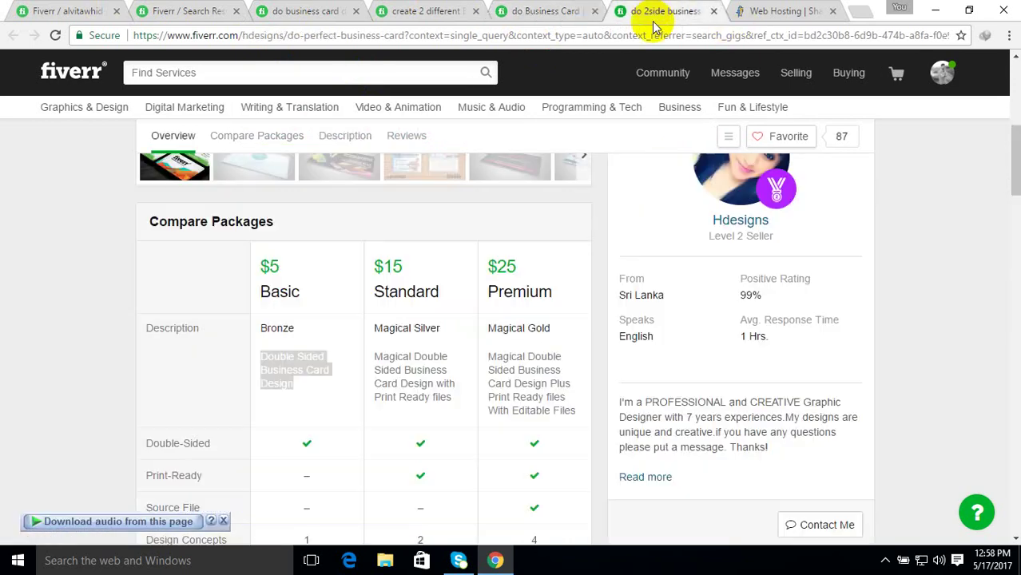
Copy the description text from the "do business card design" gig and paste it into the new gig's description
{"action": "scroll", "coordinate": [348, 415], "scroll_direction": "down", "scroll_amount": 5}
{"action": "scroll", "coordinate": [349, 413], "scroll_direction": "down", "scroll_amount": 3}
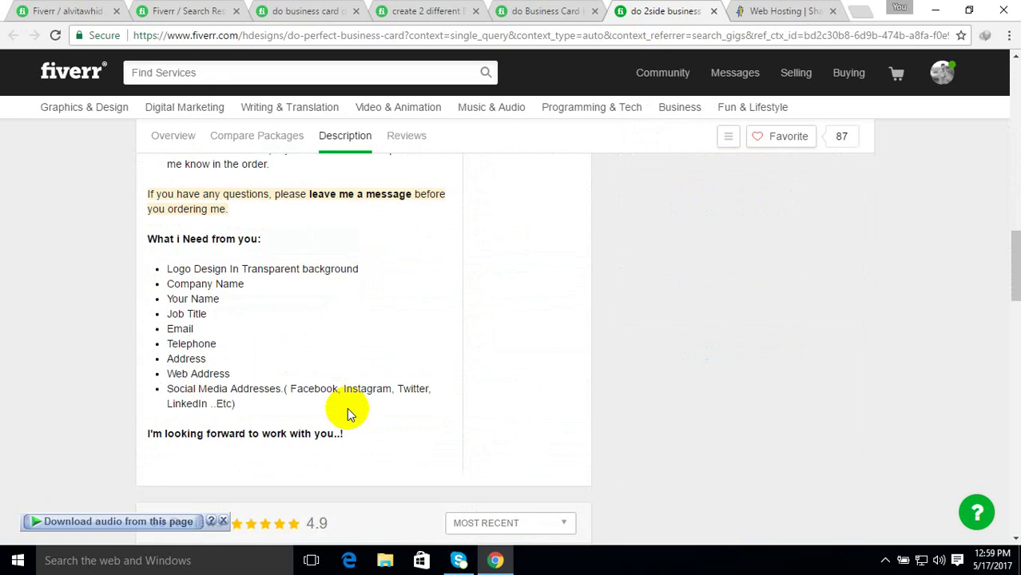
{"action": "scroll", "coordinate": [344, 383], "scroll_direction": "up", "scroll_amount": 4}
{"action": "left_click", "coordinate": [336, 10]}
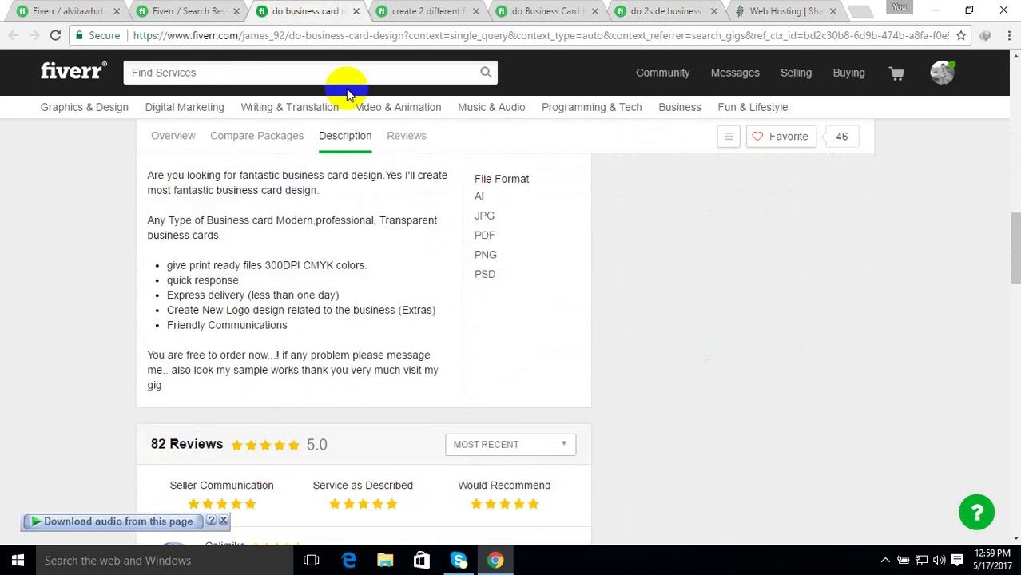
{"action": "left_click", "coordinate": [147, 177]}
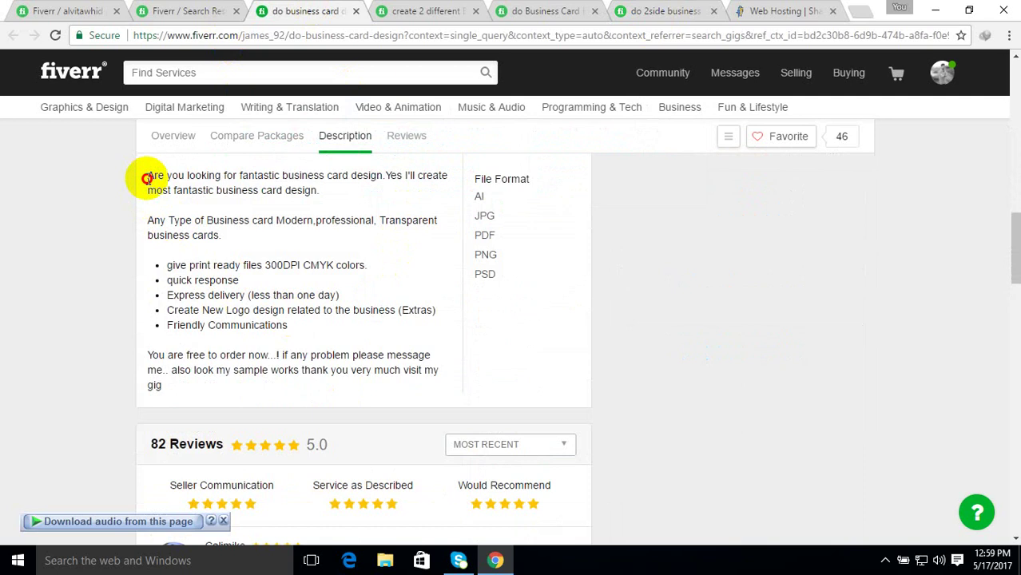
{"action": "left_click_drag", "start_coordinate": [147, 178], "coordinate": [370, 383]}
{"action": "key", "text": "ctrl+c"}
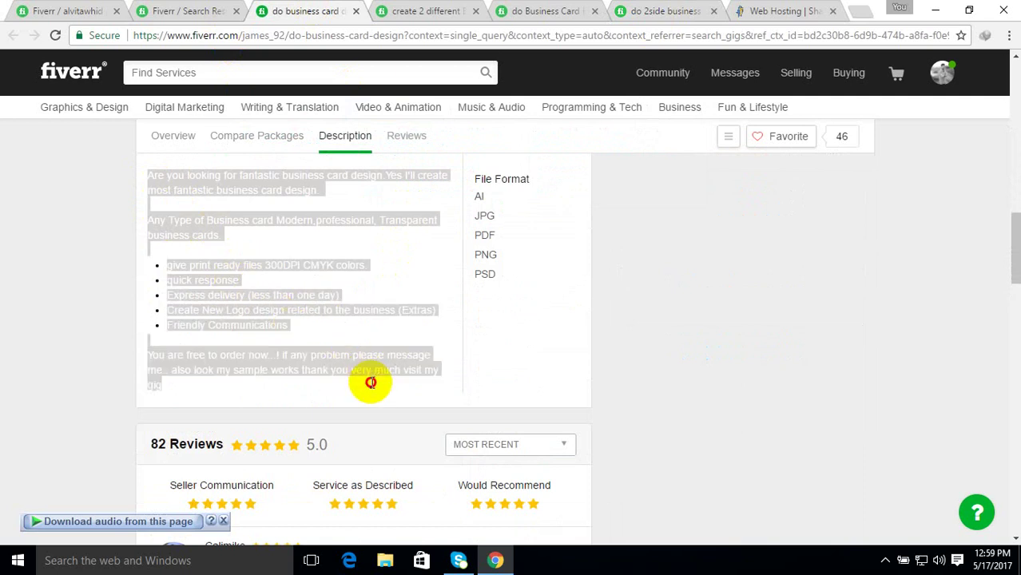
{"action": "left_click", "coordinate": [55, 11]}
{"action": "key", "text": "ctrl+v"}
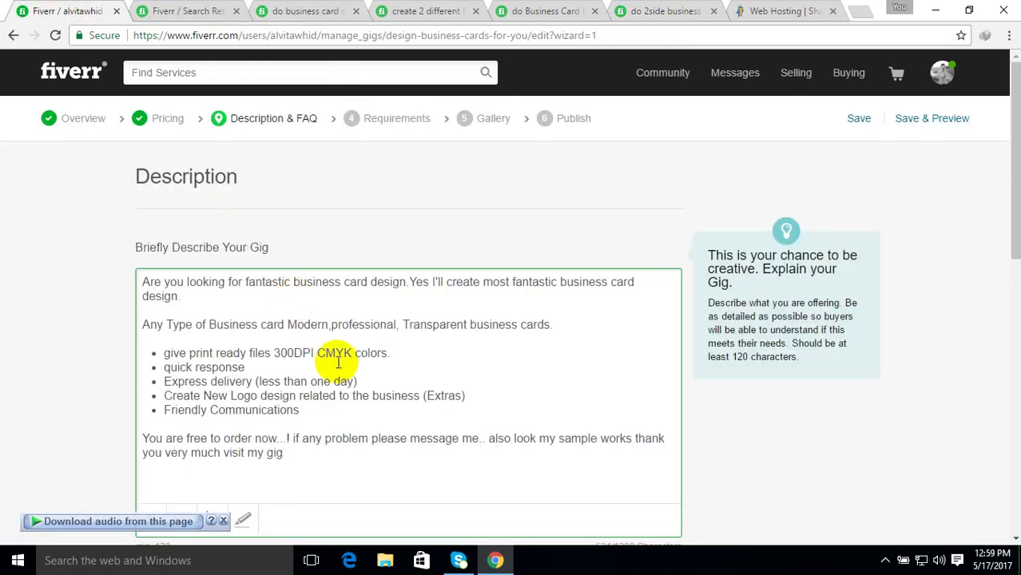
End the description's opening question with a question mark and remove "Yes" before "I'll create"
{"action": "left_click", "coordinate": [408, 281]}
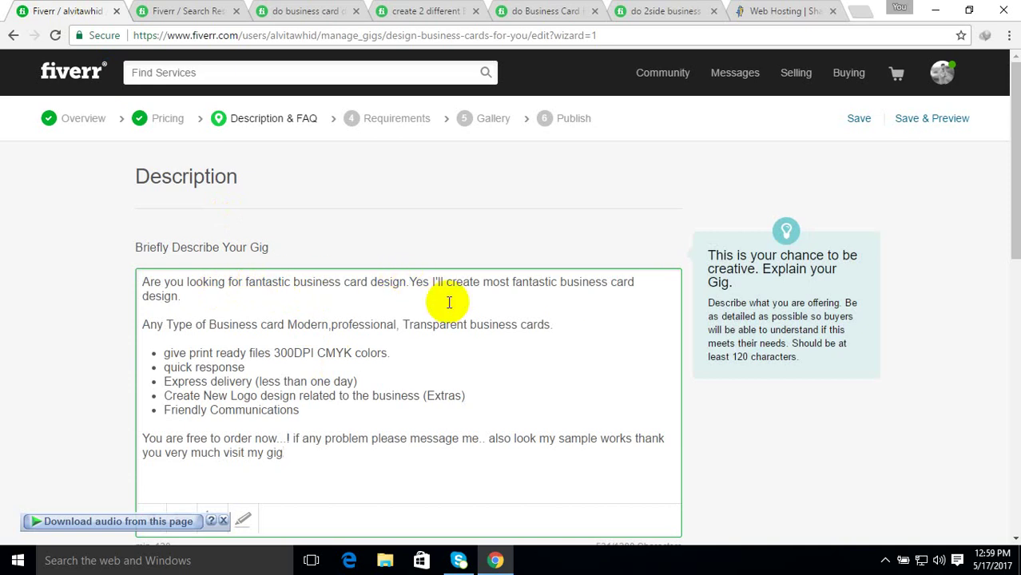
{"action": "key", "text": "BackSpace"}
{"action": "type", "text": "?"}
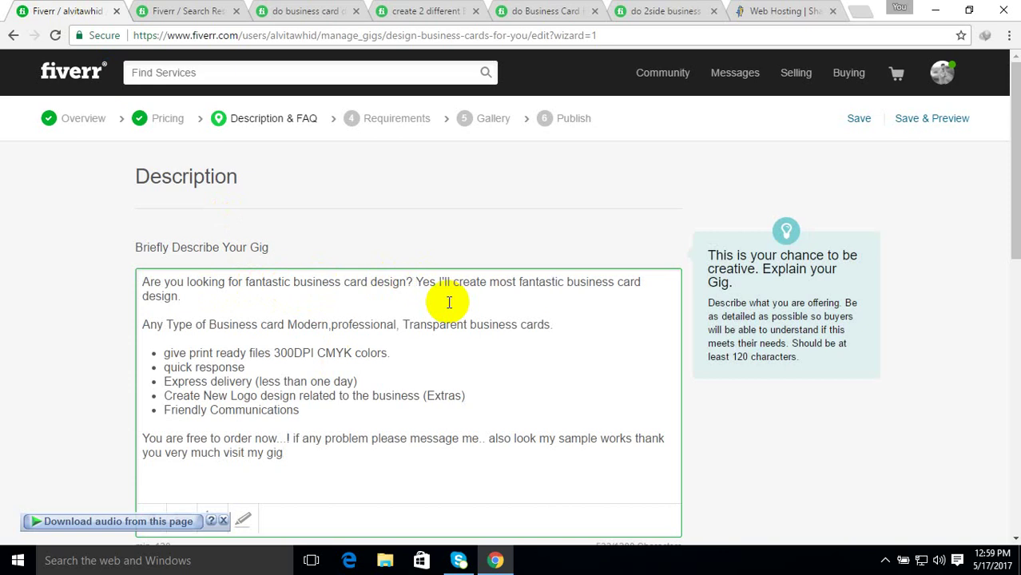
{"action": "key", "text": "shift+Right"}
{"action": "key", "text": "shift+Right"}
{"action": "key", "text": "shift+Right"}
{"action": "key", "text": "shift+Right"}
{"action": "key", "text": "BackSpace"}
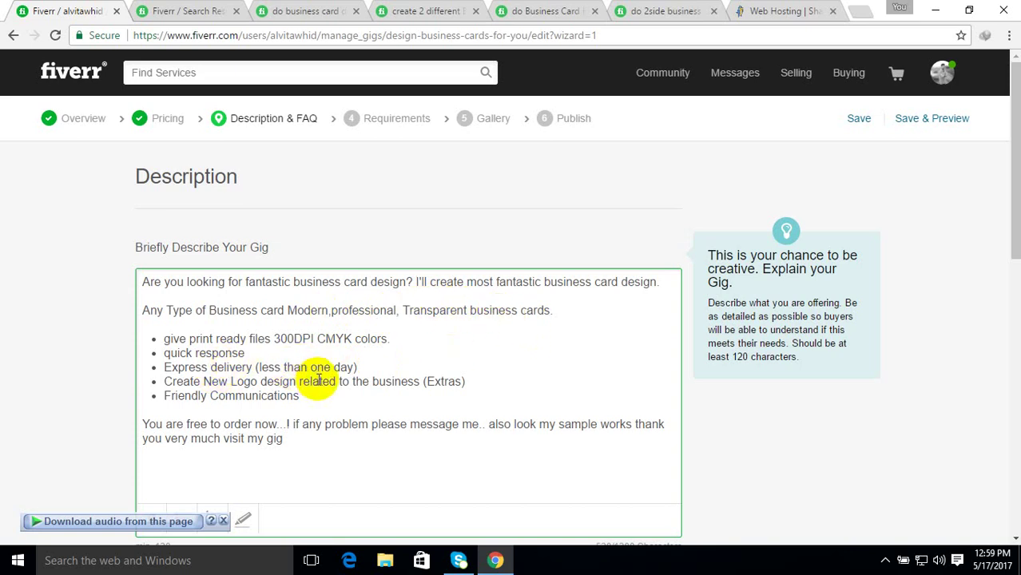
Replace "You are" with "Feel" so the closing paragraph begins "Feel free to order now"
{"action": "scroll", "coordinate": [296, 369], "scroll_direction": "down", "scroll_amount": 1}
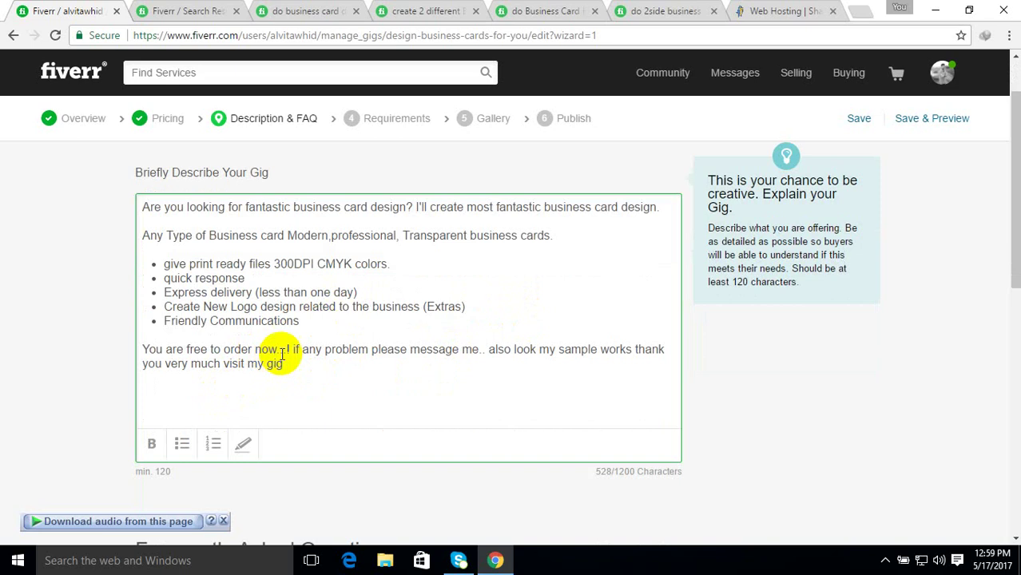
{"action": "left_click", "coordinate": [187, 350]}
{"action": "key", "text": "BackSpace"}
{"action": "key", "text": "BackSpace"}
{"action": "key", "text": "BackSpace"}
{"action": "key", "text": "BackSpace"}
{"action": "key", "text": "BackSpace"}
{"action": "key", "text": "BackSpace"}
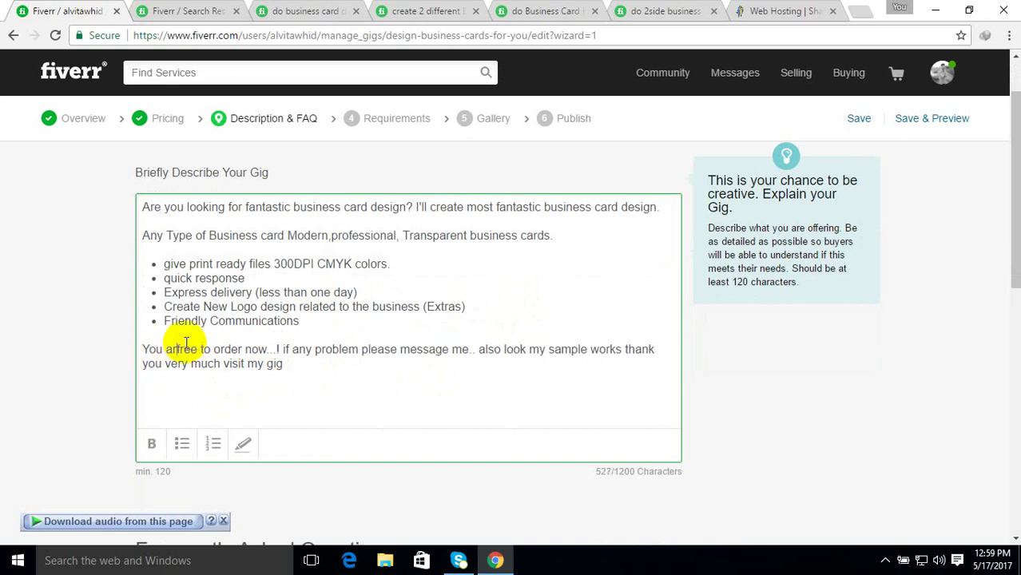
{"action": "key", "text": "BackSpace"}
{"action": "key", "text": "BackSpace"}
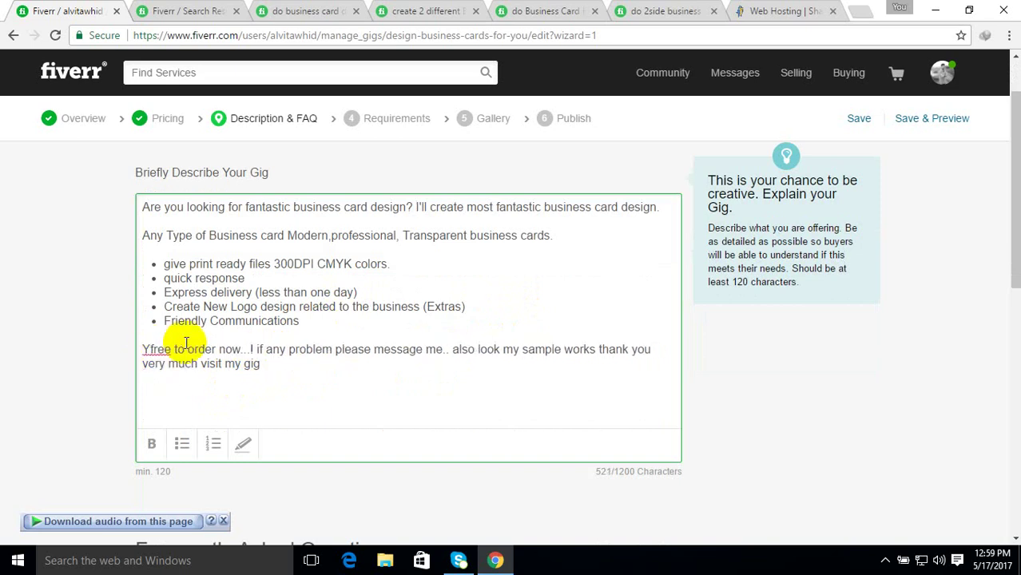
{"action": "type", "text": "F"}
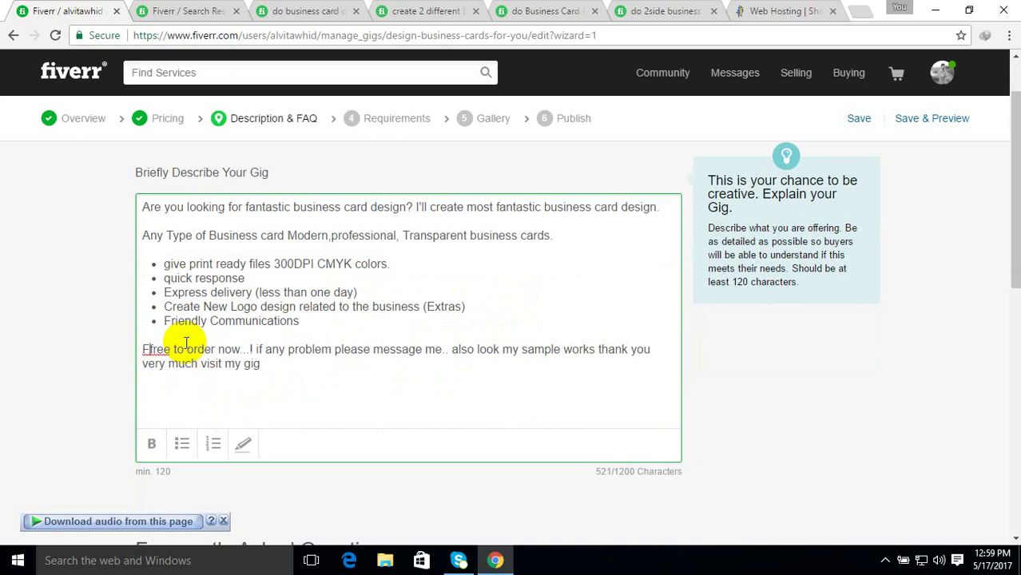
{"action": "type", "text": "eel"}
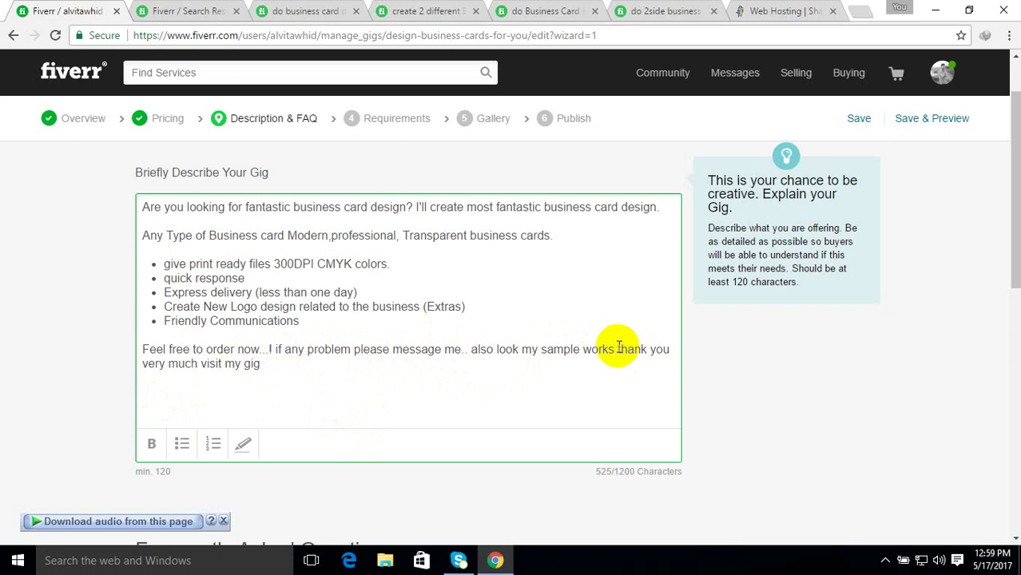
Move the thank-you sentence onto its own line and capitalize its first word as "Thank"
{"action": "key", "text": "shift+Return"}
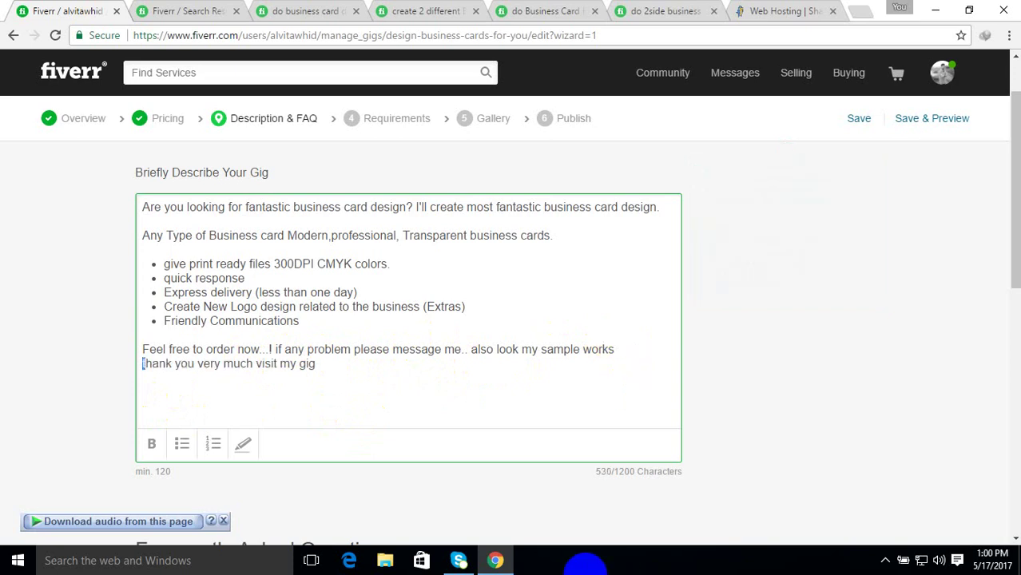
{"action": "key", "text": "Delete"}
{"action": "type", "text": "T"}
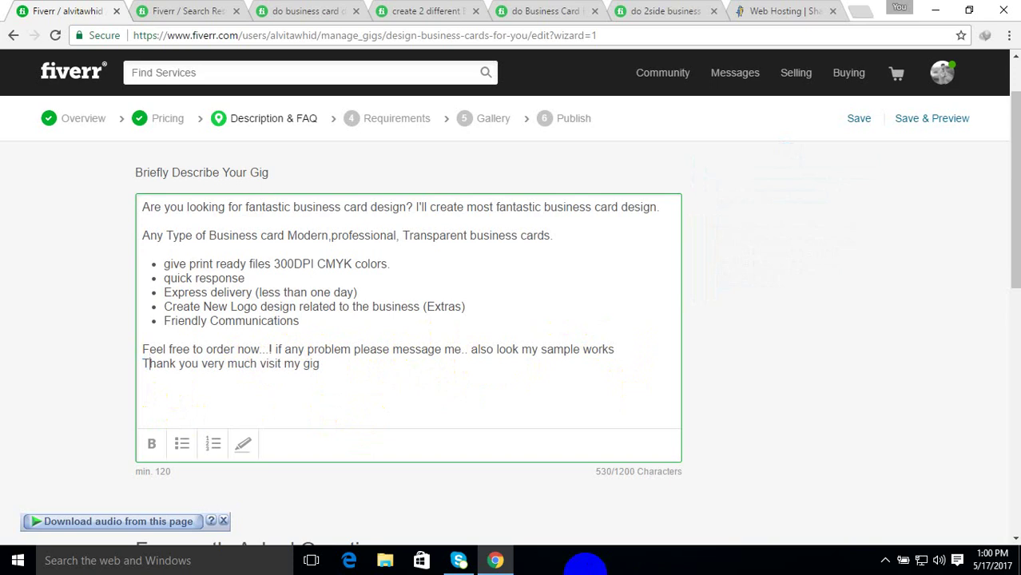
Reword the closing line to read "Thank you very much for visiting my gig"
{"action": "key", "text": "Right"}
{"action": "key", "text": "Right"}
{"action": "key", "text": "Right"}
{"action": "key", "text": "Right"}
{"action": "key", "text": "Right"}
{"action": "key", "text": "Right"}
{"action": "key", "text": "Right"}
{"action": "key", "text": "Right"}
{"action": "key", "text": "Right"}
{"action": "key", "text": "Right"}
{"action": "type", "text": "for"}
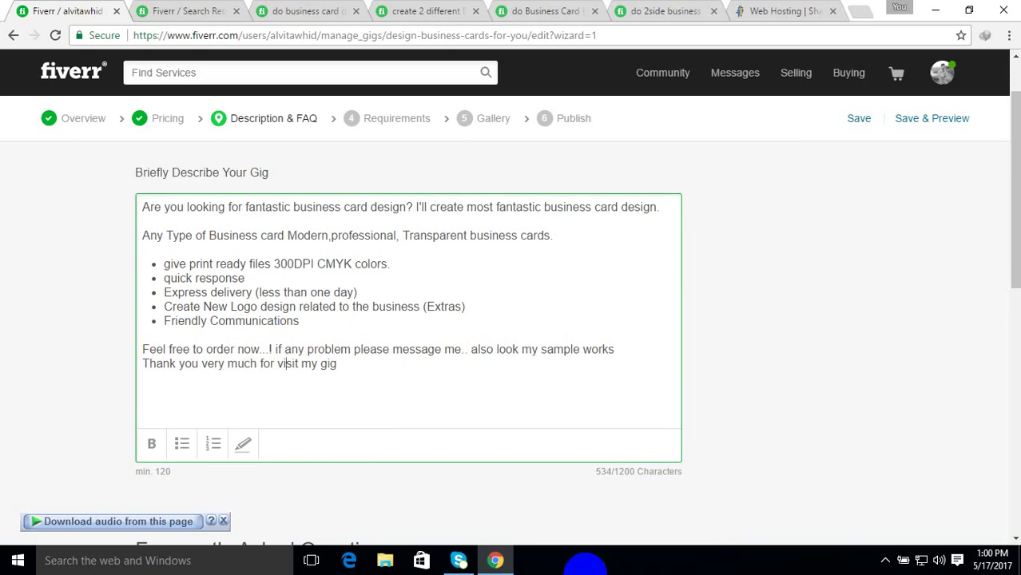
{"action": "key", "text": "Right"}
{"action": "key", "text": "Right"}
{"action": "key", "text": "Right"}
{"action": "type", "text": "ing"}
{"action": "mouse_move", "coordinate": [399, 399]}
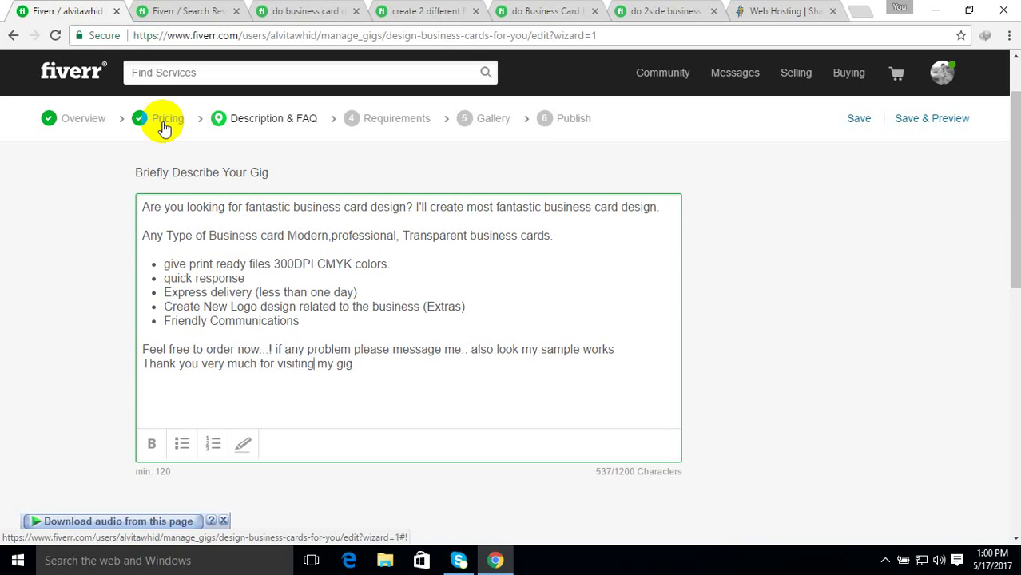
Check the first two open competitor gig pages for a frequently asked questions section to use as reference
{"action": "scroll", "coordinate": [151, 160], "scroll_direction": "down", "scroll_amount": 3}
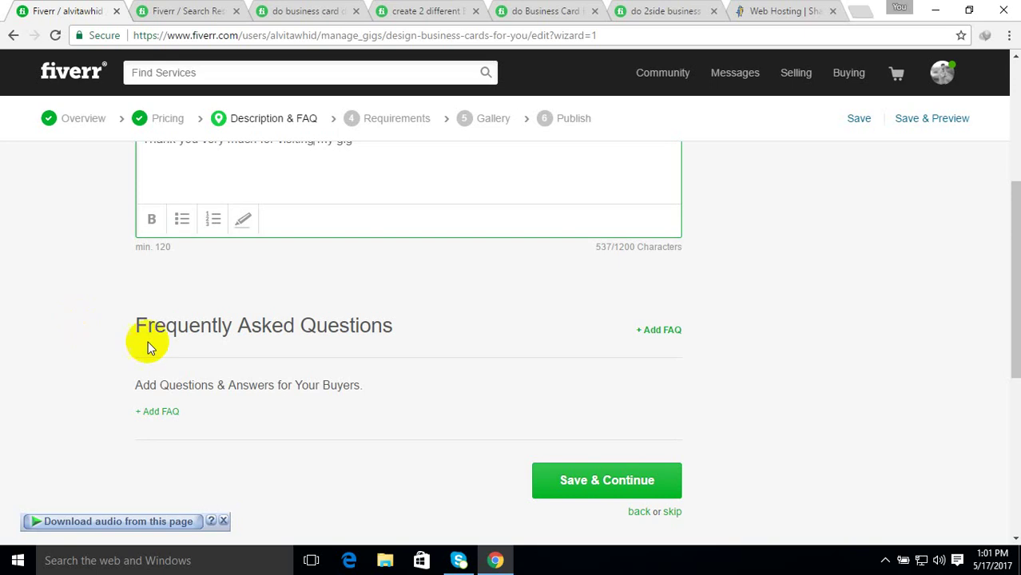
{"action": "left_click", "coordinate": [280, 10]}
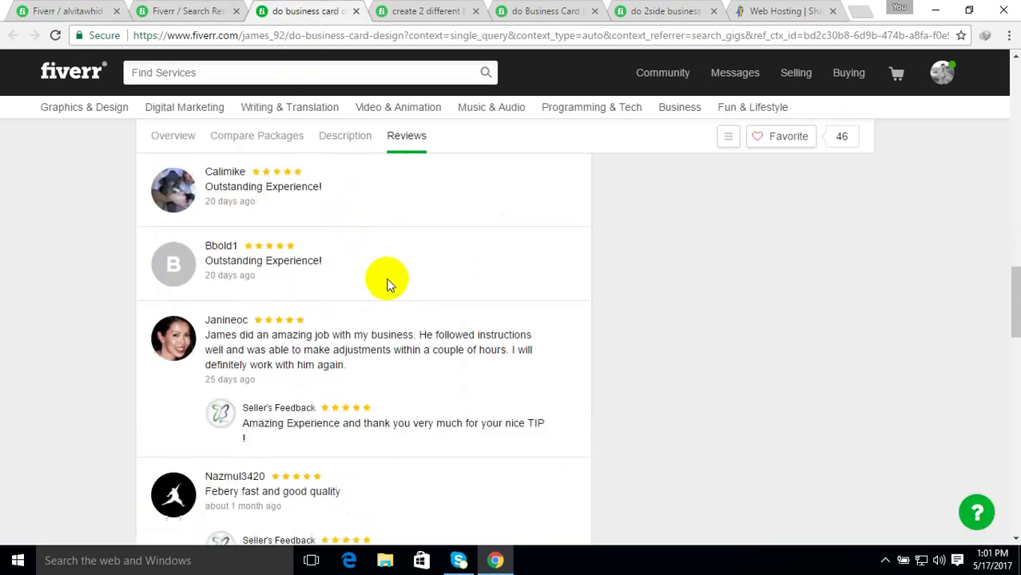
{"action": "scroll", "coordinate": [539, 300], "scroll_direction": "up", "scroll_amount": 1}
{"action": "scroll", "coordinate": [570, 327], "scroll_direction": "up", "scroll_amount": 4}
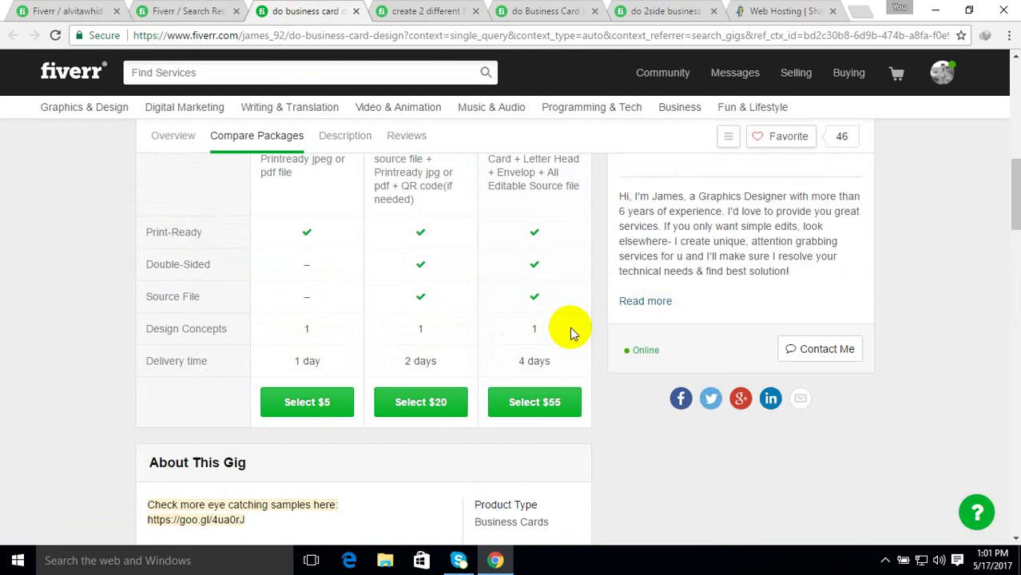
{"action": "scroll", "coordinate": [570, 326], "scroll_direction": "down", "scroll_amount": 4}
{"action": "scroll", "coordinate": [346, 400], "scroll_direction": "down", "scroll_amount": 1}
{"action": "scroll", "coordinate": [424, 334], "scroll_direction": "up", "scroll_amount": 4}
{"action": "scroll", "coordinate": [423, 334], "scroll_direction": "up", "scroll_amount": 4}
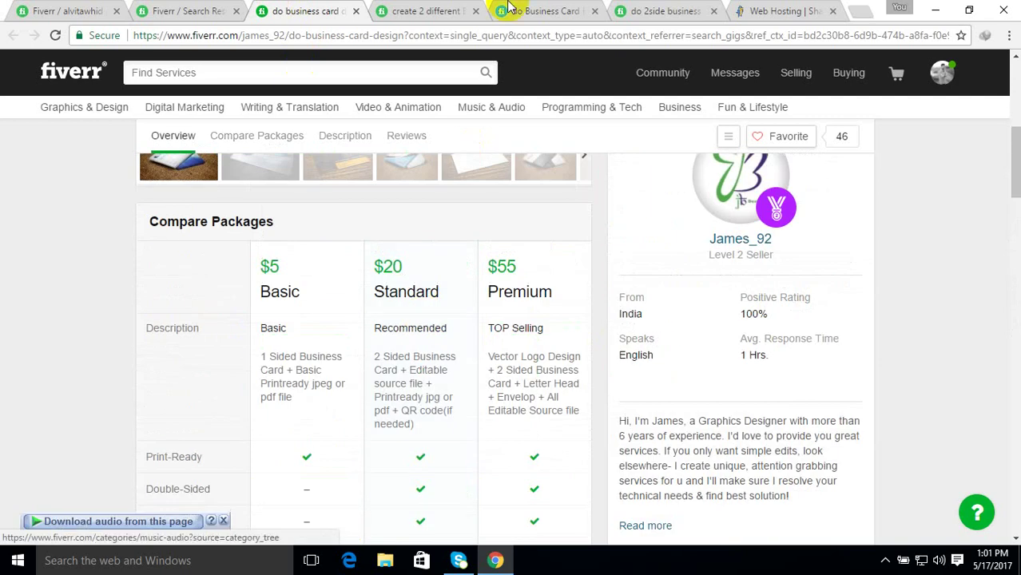
{"action": "left_click", "coordinate": [404, 11]}
{"action": "scroll", "coordinate": [421, 241], "scroll_direction": "down", "scroll_amount": 3}
{"action": "scroll", "coordinate": [421, 248], "scroll_direction": "down", "scroll_amount": 5}
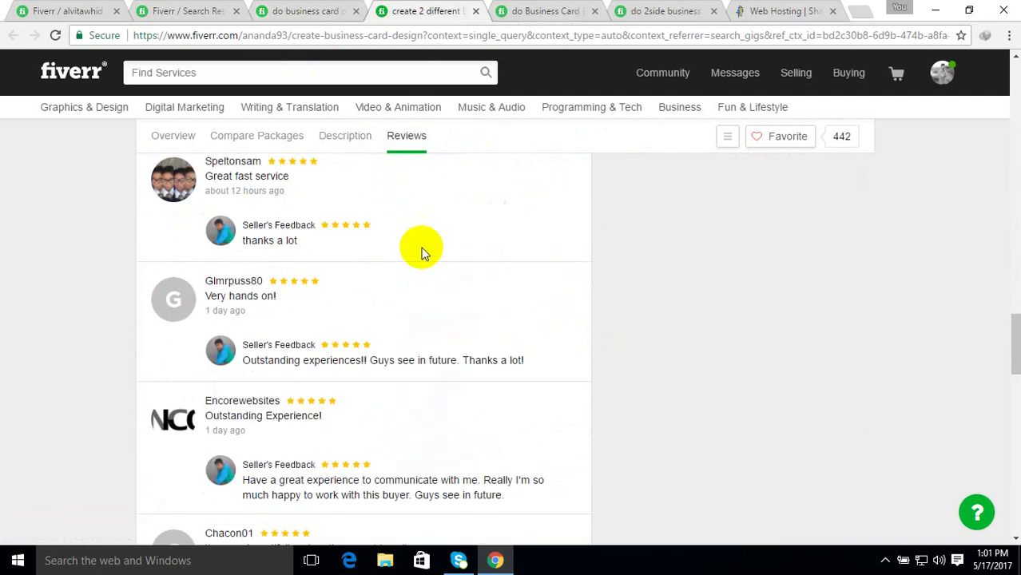
{"action": "scroll", "coordinate": [422, 249], "scroll_direction": "up", "scroll_amount": 11}
{"action": "scroll", "coordinate": [422, 247], "scroll_direction": "up", "scroll_amount": 5}
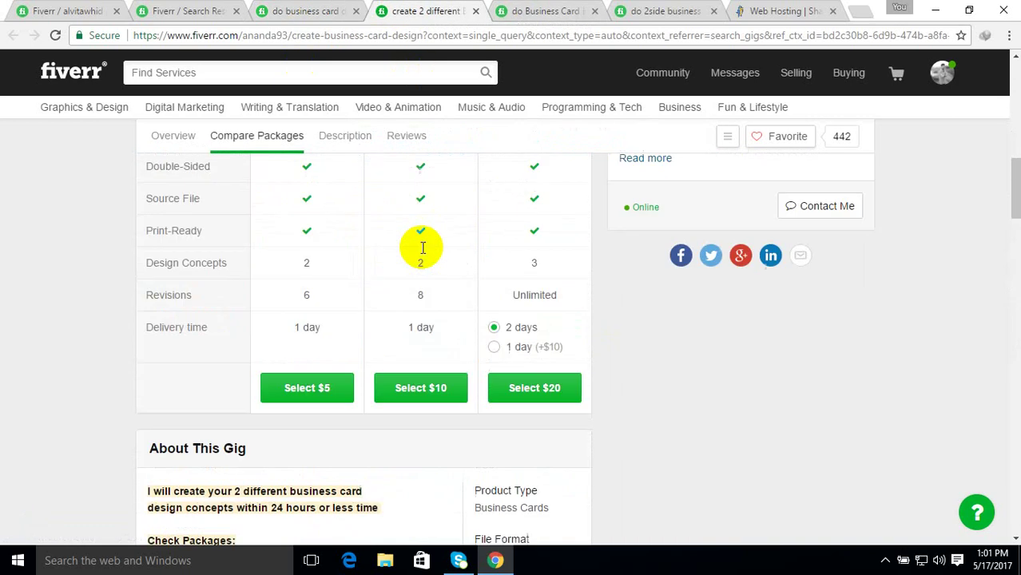
{"action": "scroll", "coordinate": [422, 252], "scroll_direction": "down", "scroll_amount": 12}
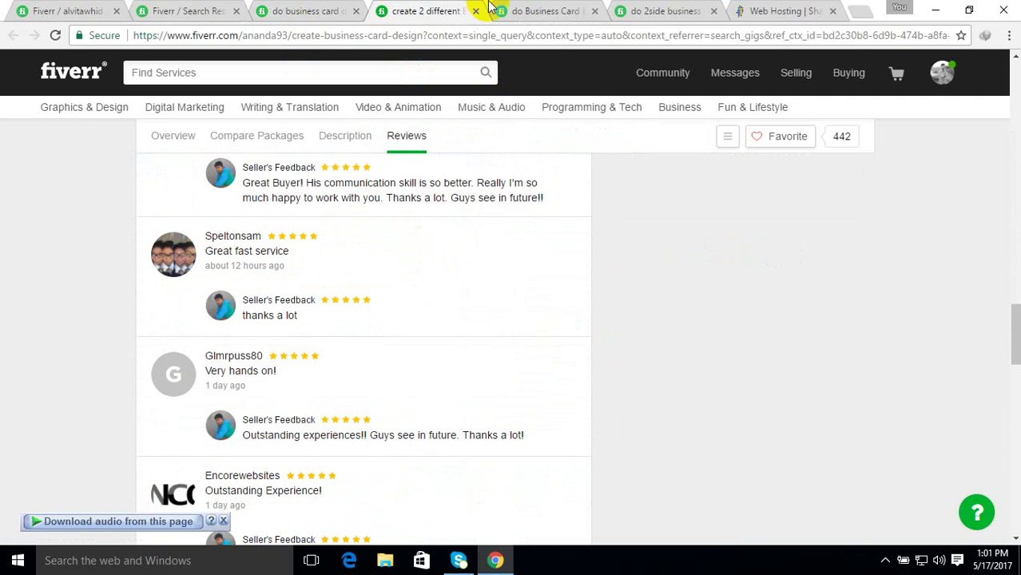
Check the "do Business Card" and "do 2side business" gig pages for a frequently asked questions section
{"action": "left_click", "coordinate": [524, 10]}
{"action": "scroll", "coordinate": [475, 331], "scroll_direction": "down", "scroll_amount": 1}
{"action": "scroll", "coordinate": [476, 331], "scroll_direction": "down", "scroll_amount": 15}
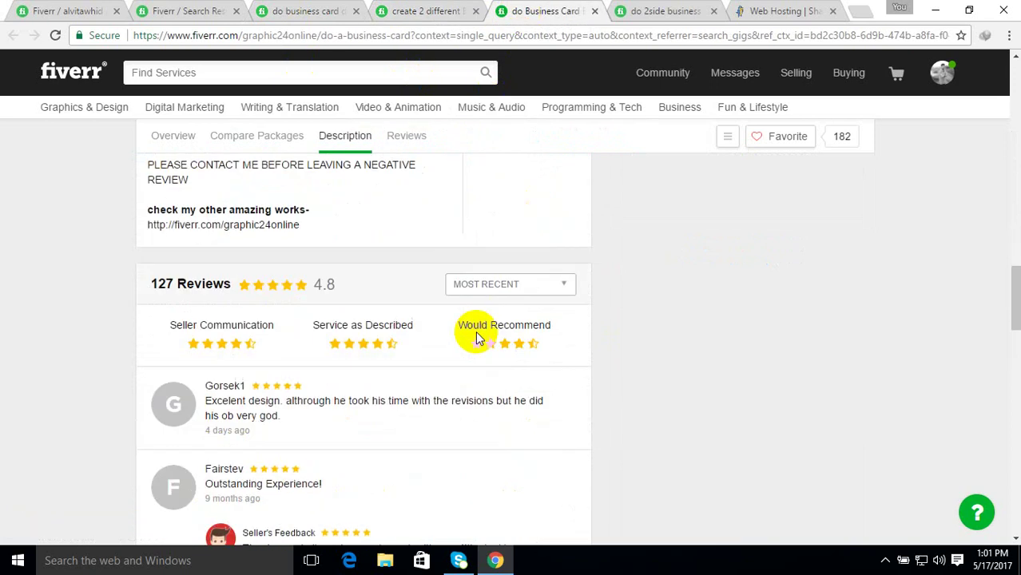
{"action": "scroll", "coordinate": [475, 331], "scroll_direction": "up", "scroll_amount": 8}
{"action": "scroll", "coordinate": [476, 331], "scroll_direction": "up", "scroll_amount": 12}
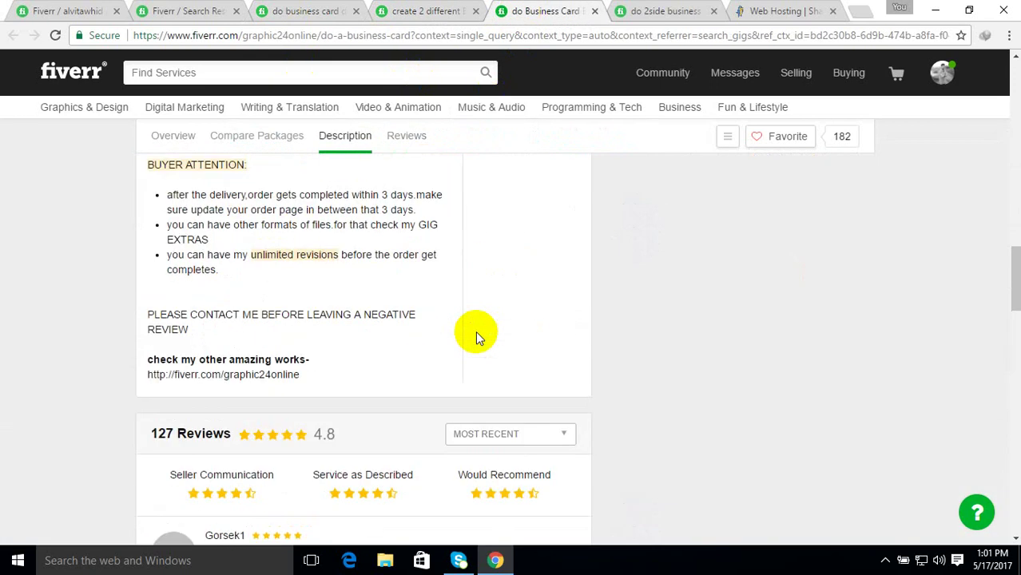
{"action": "left_click", "coordinate": [651, 11]}
{"action": "scroll", "coordinate": [503, 307], "scroll_direction": "down", "scroll_amount": 5}
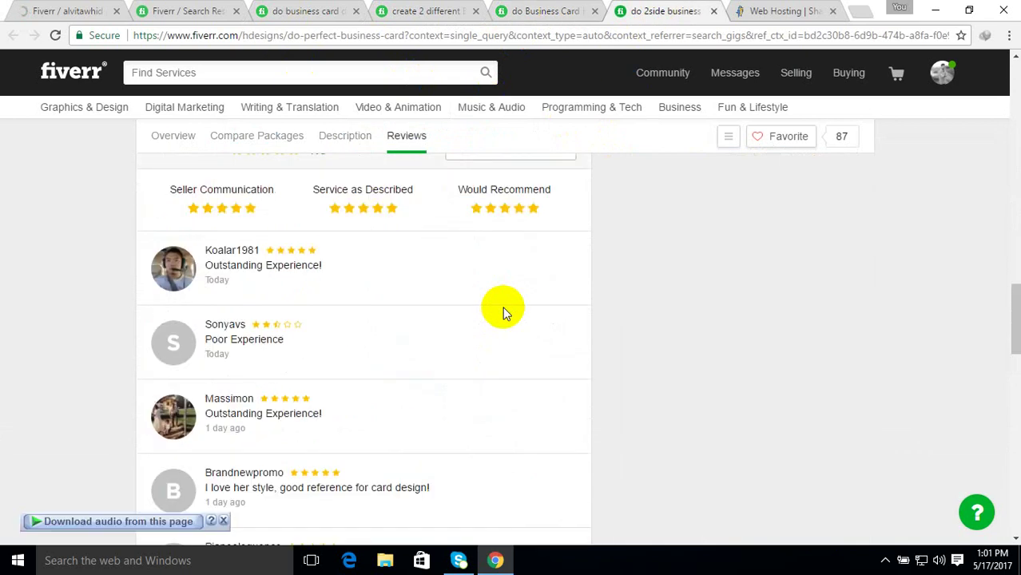
{"action": "scroll", "coordinate": [502, 307], "scroll_direction": "up", "scroll_amount": 15}
{"action": "scroll", "coordinate": [503, 307], "scroll_direction": "up", "scroll_amount": 1}
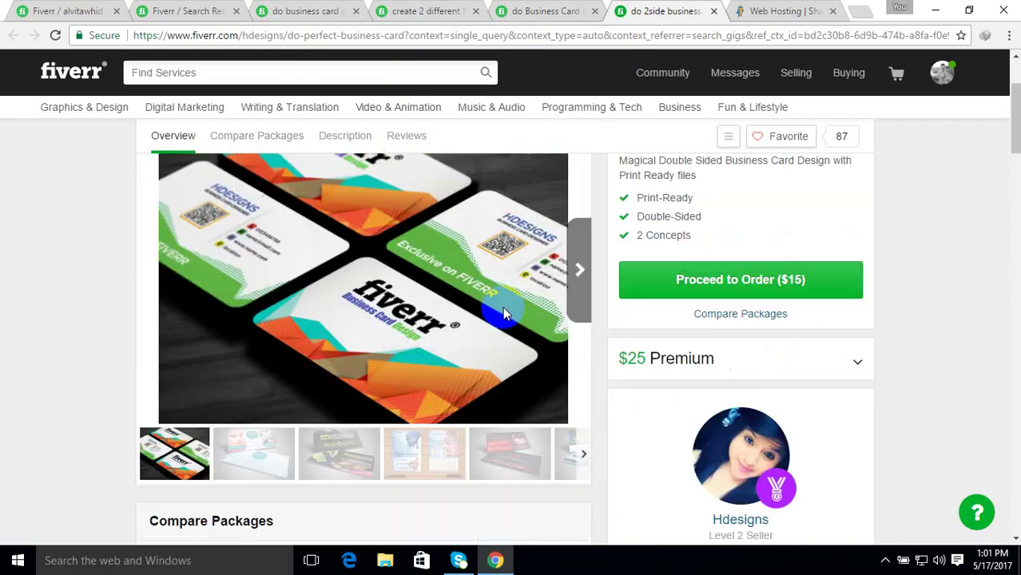
From the business card design search results, open the "I will do Business Card business card design" gig in a new tab
{"action": "left_click", "coordinate": [298, 13]}
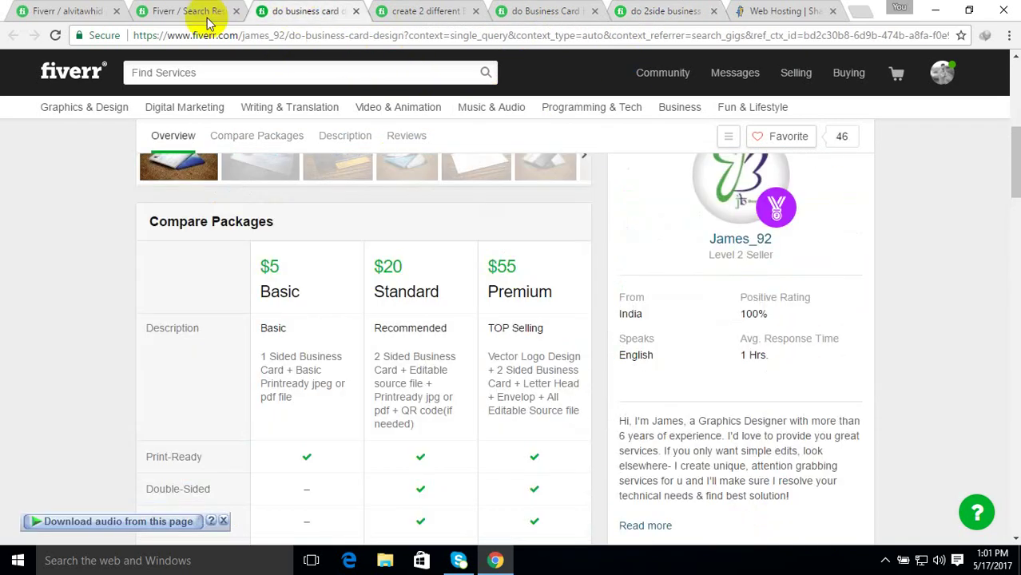
{"action": "left_click", "coordinate": [168, 12]}
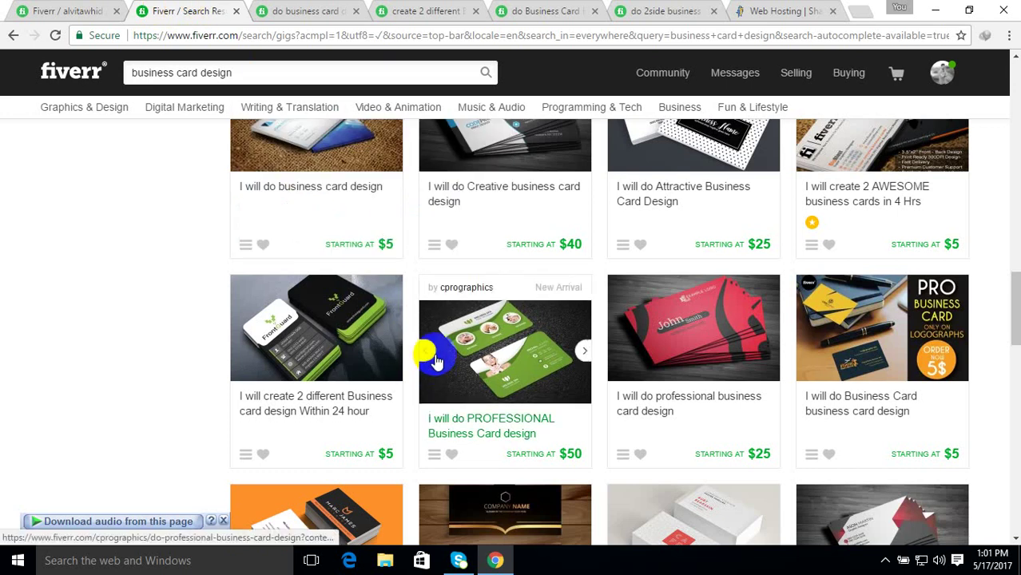
{"action": "scroll", "coordinate": [927, 395], "scroll_direction": "down", "scroll_amount": 1}
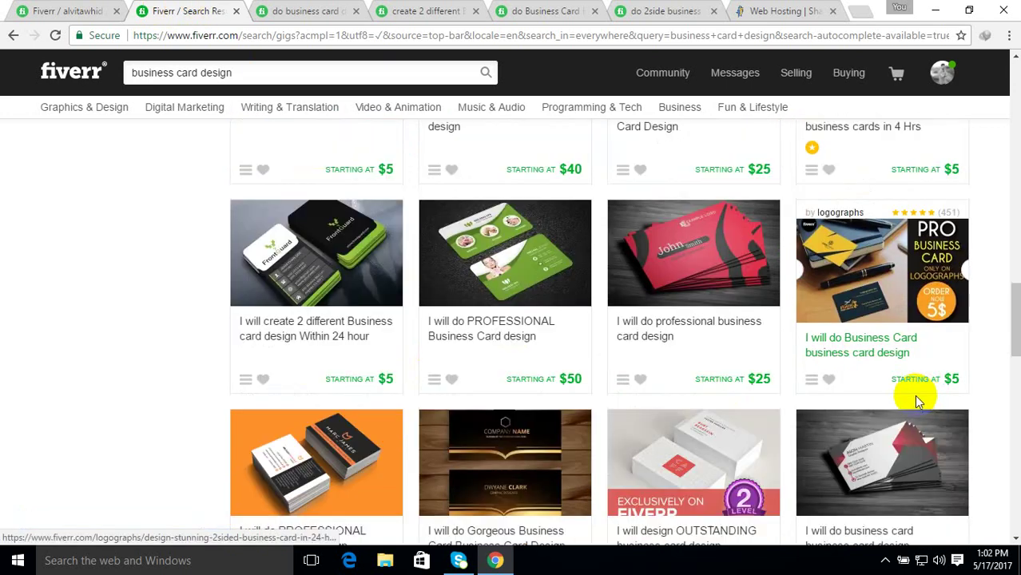
{"action": "right_click", "coordinate": [881, 352]}
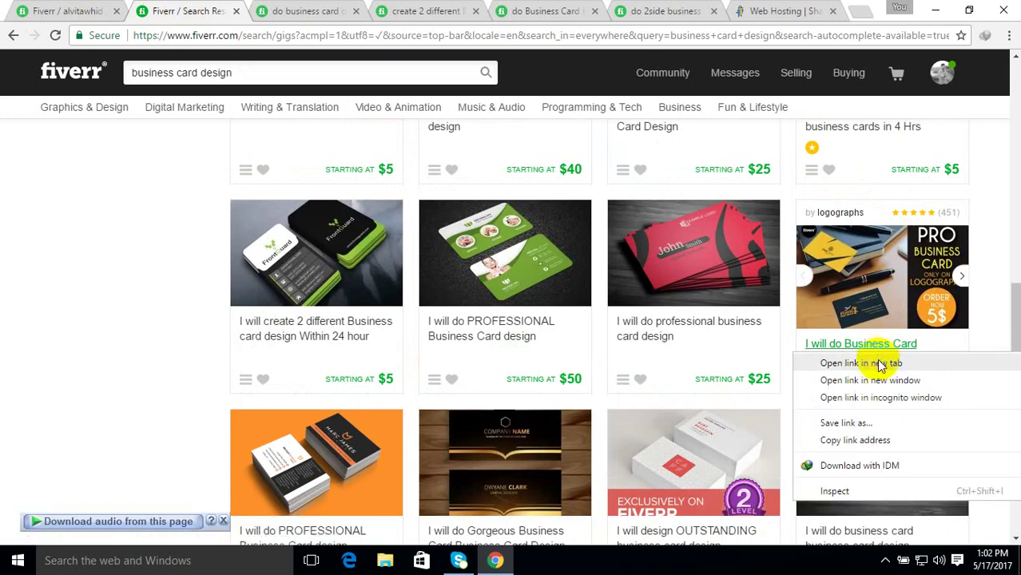
{"action": "left_click", "coordinate": [878, 362]}
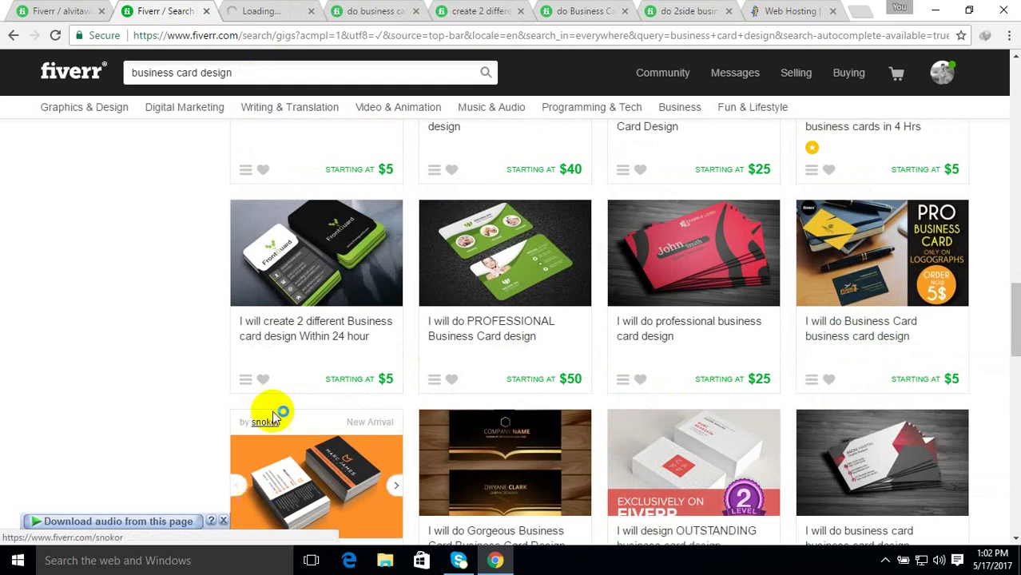
Open the "Gorgeous Business Card" and "OUTSTANDING business card design" gigs in new tabs
{"action": "scroll", "coordinate": [269, 391], "scroll_direction": "down", "scroll_amount": 2}
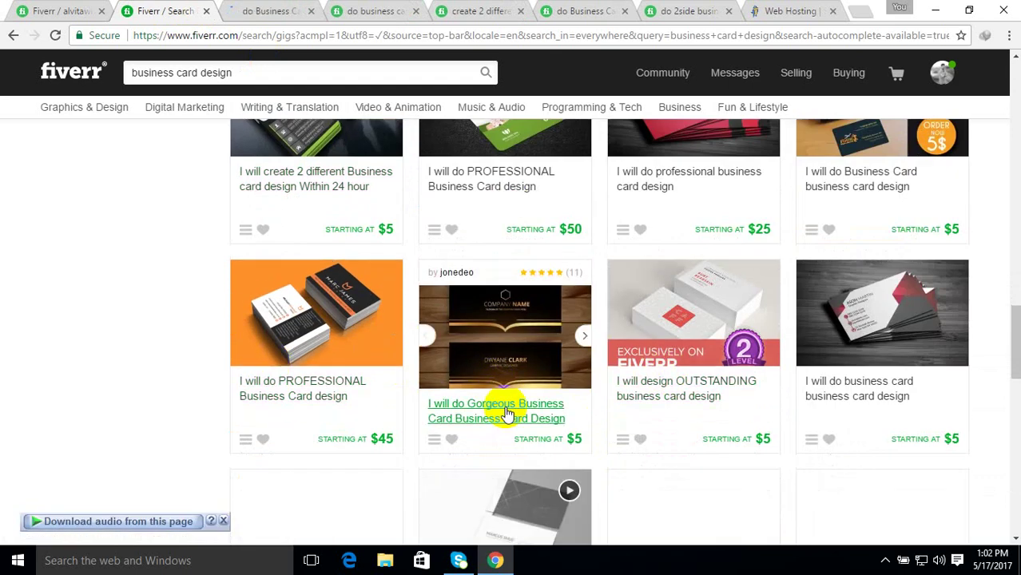
{"action": "right_click", "coordinate": [508, 414]}
{"action": "left_click", "coordinate": [546, 270]}
{"action": "left_click", "coordinate": [663, 406], "text": "ctrl"}
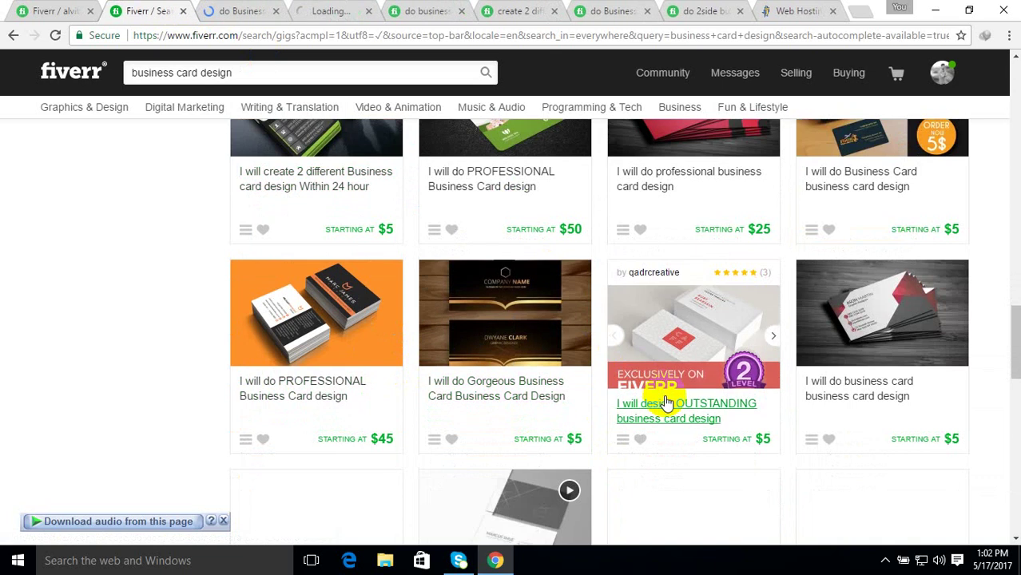
Open the "I will design MINIMALIST Business Card" gig from the search results in a new tab
{"action": "scroll", "coordinate": [879, 392], "scroll_direction": "down", "scroll_amount": 3}
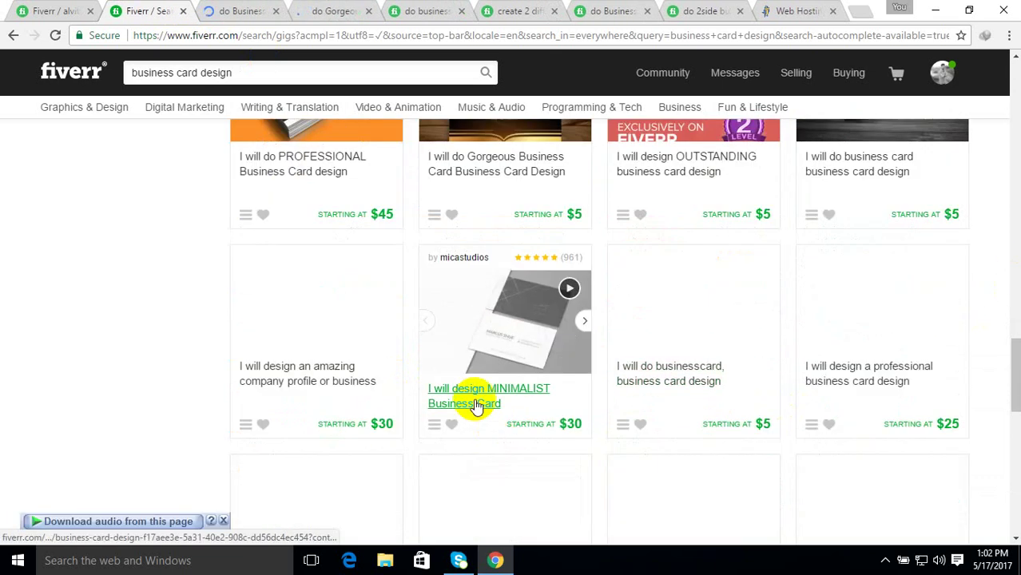
{"action": "right_click", "coordinate": [477, 404]}
{"action": "left_click", "coordinate": [546, 259]}
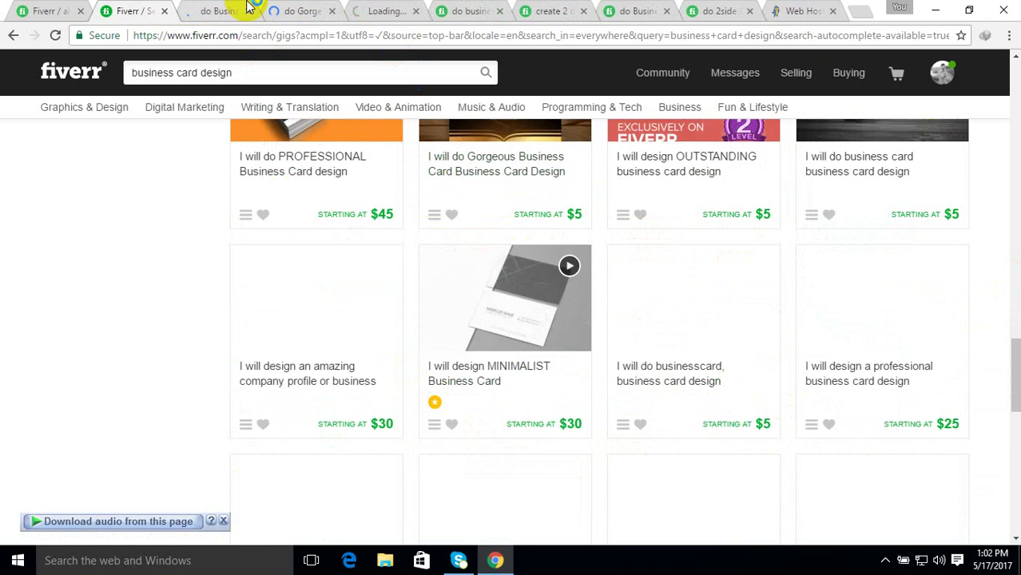
Check the newly opened "do Business Card" two-sided design gig page for a frequently asked questions section
{"action": "left_click", "coordinate": [213, 13]}
{"action": "scroll", "coordinate": [355, 314], "scroll_direction": "down", "scroll_amount": 15}
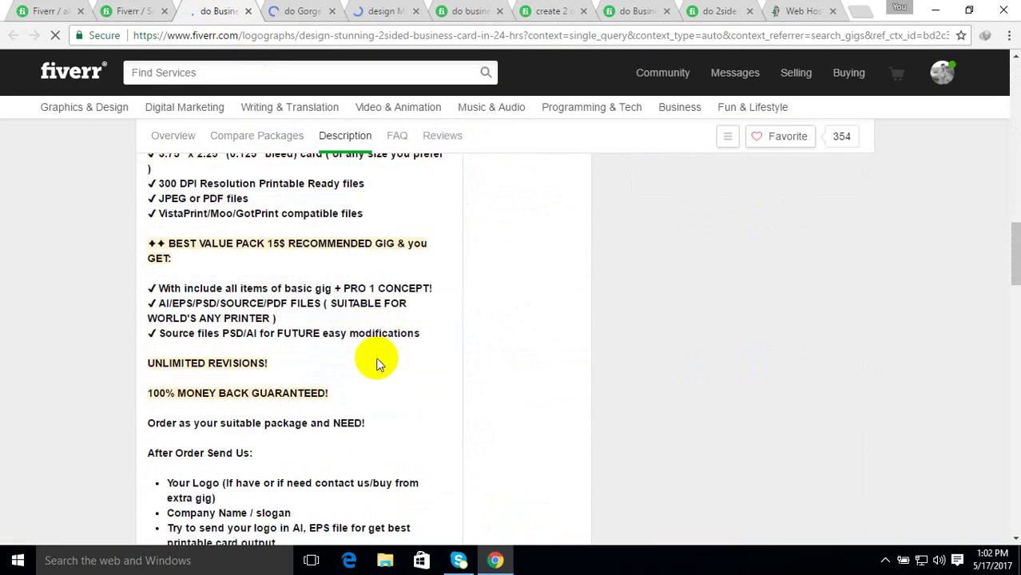
{"action": "scroll", "coordinate": [379, 364], "scroll_direction": "down", "scroll_amount": 4}
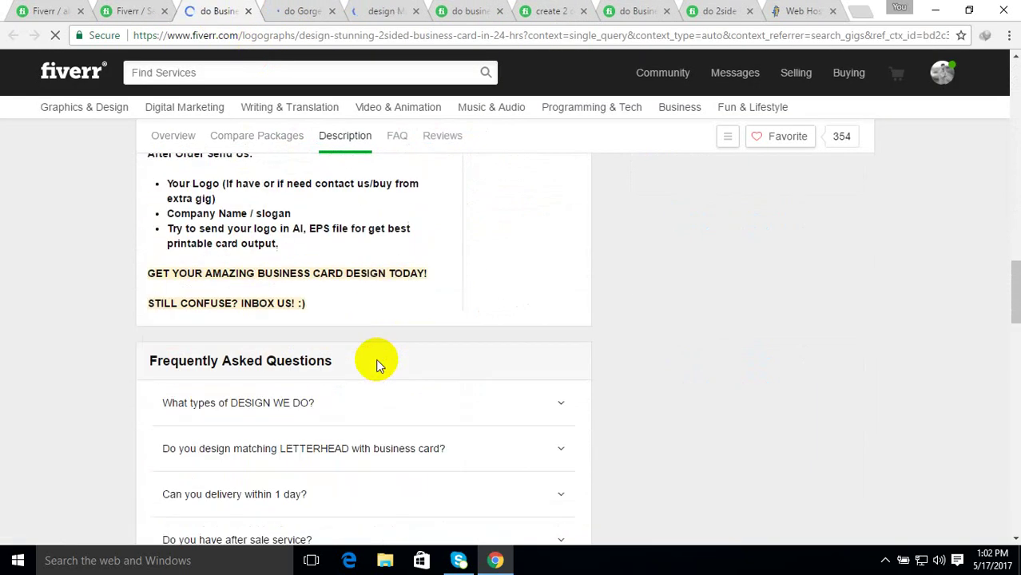
{"action": "scroll", "coordinate": [379, 365], "scroll_direction": "down", "scroll_amount": 4}
{"action": "scroll", "coordinate": [377, 360], "scroll_direction": "down", "scroll_amount": 3}
{"action": "scroll", "coordinate": [374, 363], "scroll_direction": "up", "scroll_amount": 6}
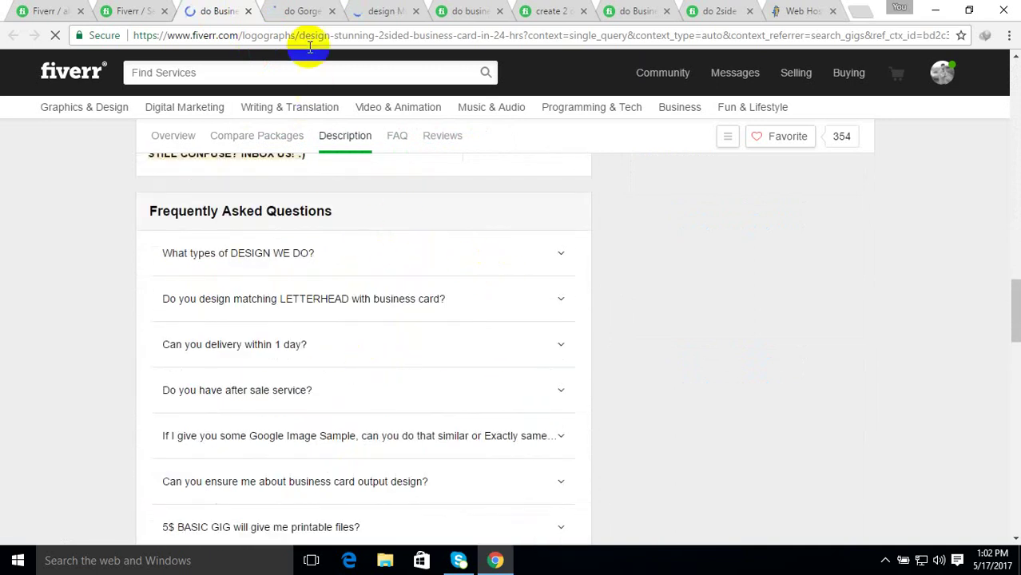
Check the "do Gorgeous Business Card" gig page for a frequently asked questions section
{"action": "left_click", "coordinate": [304, 10]}
{"action": "scroll", "coordinate": [392, 316], "scroll_direction": "down", "scroll_amount": 1}
{"action": "scroll", "coordinate": [392, 316], "scroll_direction": "down", "scroll_amount": 10}
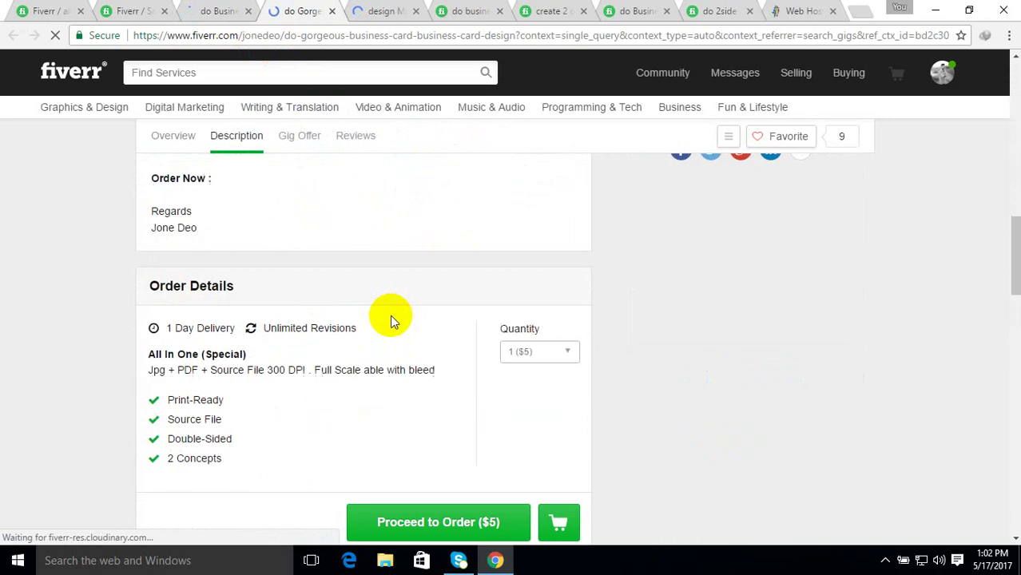
{"action": "scroll", "coordinate": [391, 317], "scroll_direction": "up", "scroll_amount": 3}
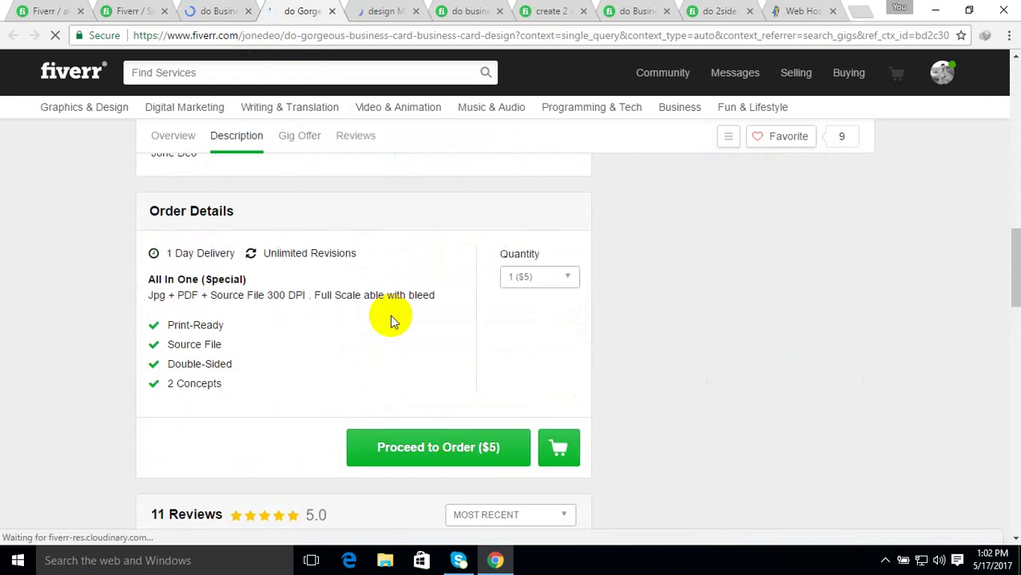
{"action": "scroll", "coordinate": [391, 317], "scroll_direction": "down", "scroll_amount": 3}
{"action": "scroll", "coordinate": [391, 319], "scroll_direction": "down", "scroll_amount": 1}
{"action": "scroll", "coordinate": [391, 319], "scroll_direction": "up", "scroll_amount": 6}
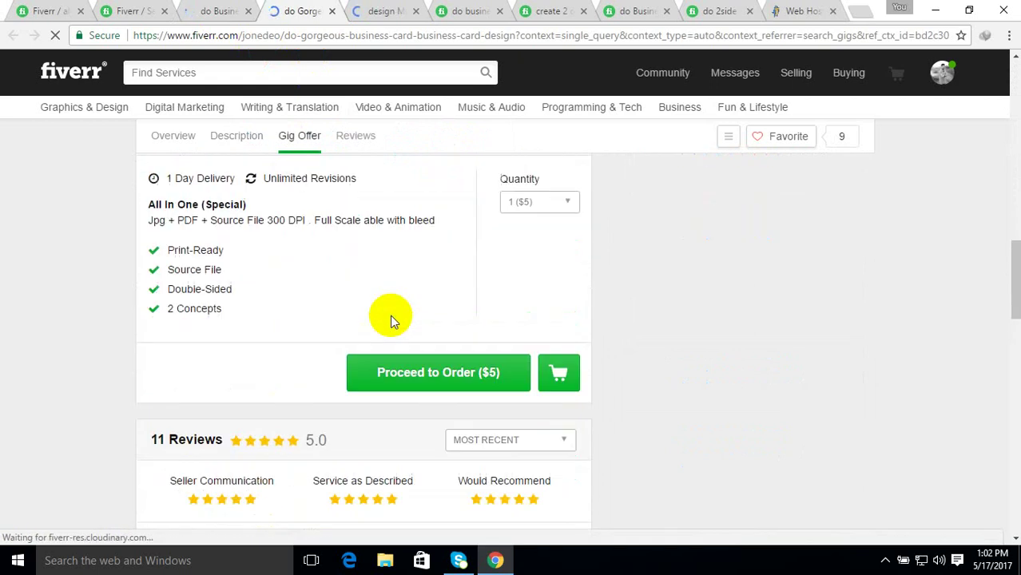
Check the "design MINIMALIST Business Card" gig page for its frequently asked questions
{"action": "left_click", "coordinate": [388, 11]}
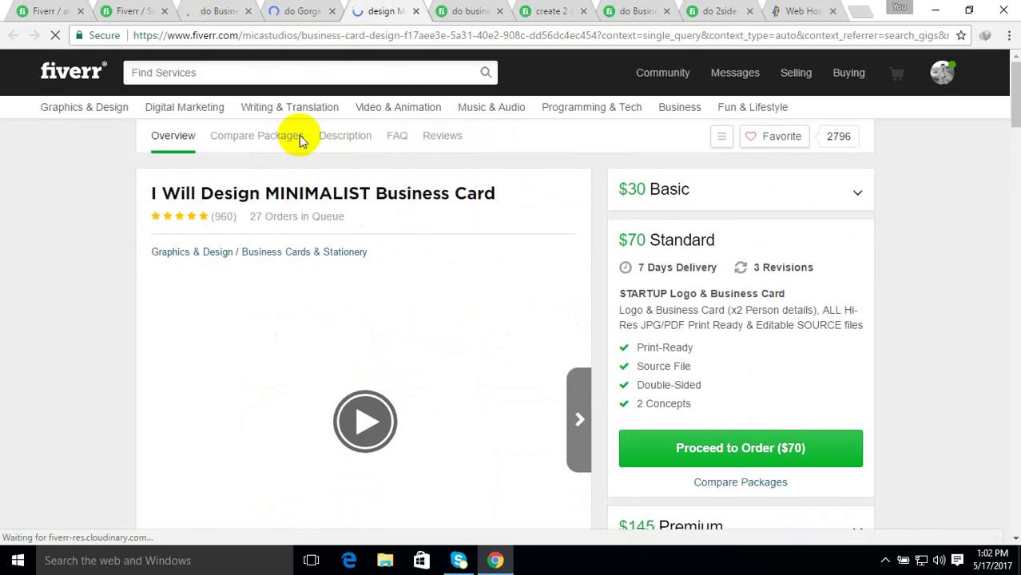
{"action": "scroll", "coordinate": [361, 280], "scroll_direction": "down", "scroll_amount": 4}
{"action": "scroll", "coordinate": [363, 292], "scroll_direction": "down", "scroll_amount": 12}
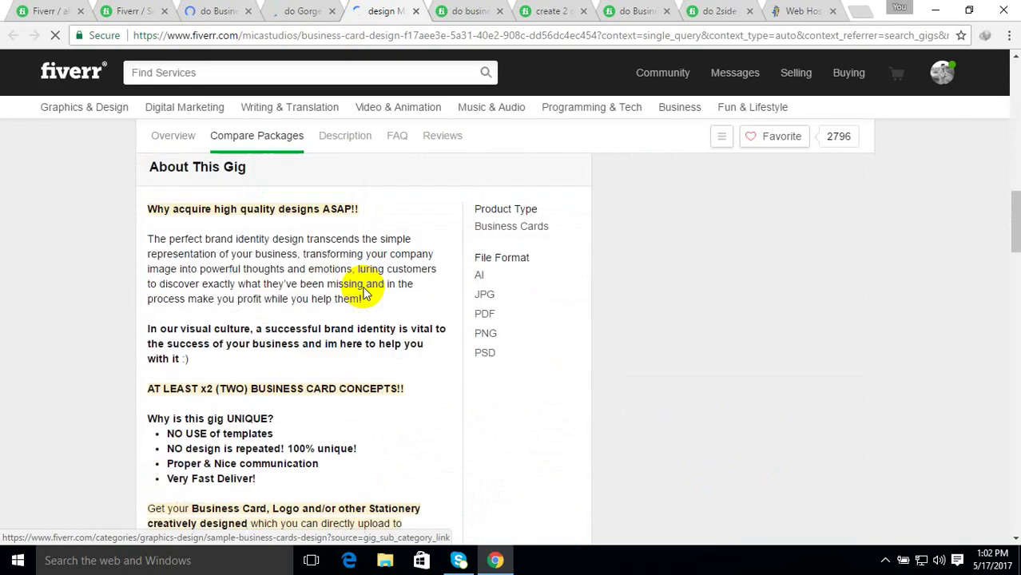
{"action": "scroll", "coordinate": [364, 295], "scroll_direction": "down", "scroll_amount": 1}
{"action": "scroll", "coordinate": [365, 295], "scroll_direction": "up", "scroll_amount": 1}
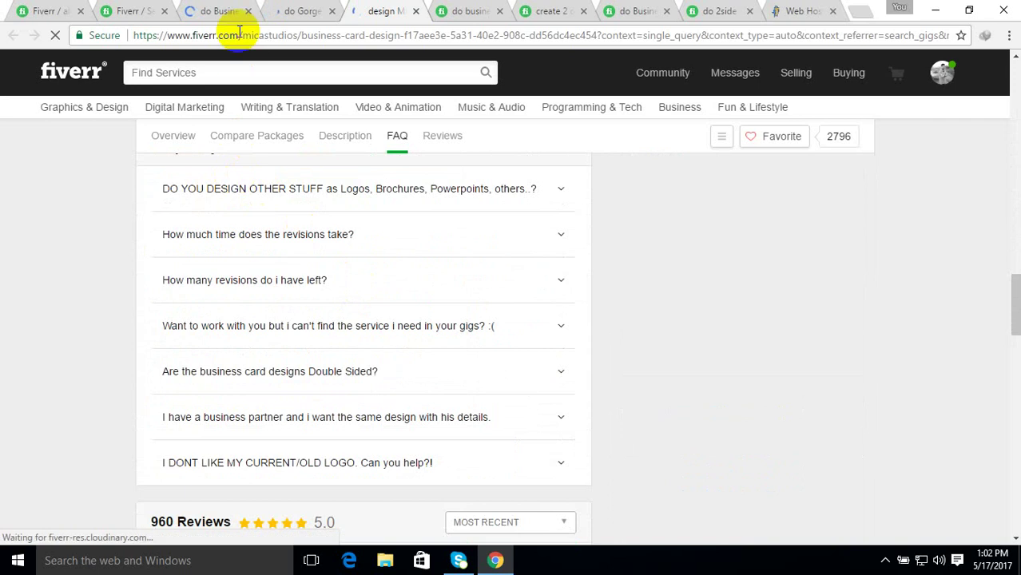
Read through the FAQ questions on the two-sided "do Business Card" gig page, and return to the Description & FAQ page of the own gig
{"action": "left_click", "coordinate": [214, 11]}
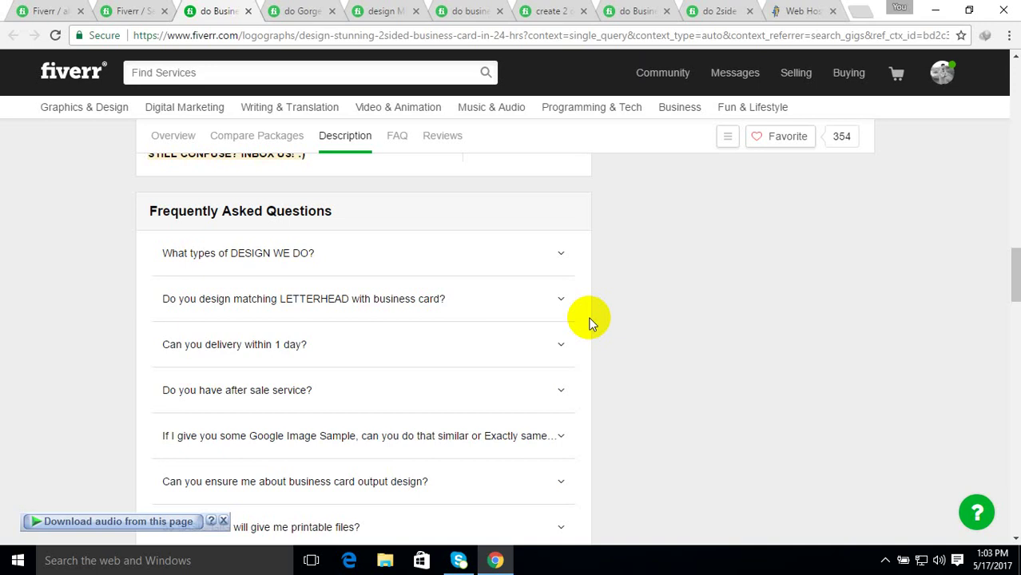
{"action": "scroll", "coordinate": [495, 291], "scroll_direction": "down", "scroll_amount": 4}
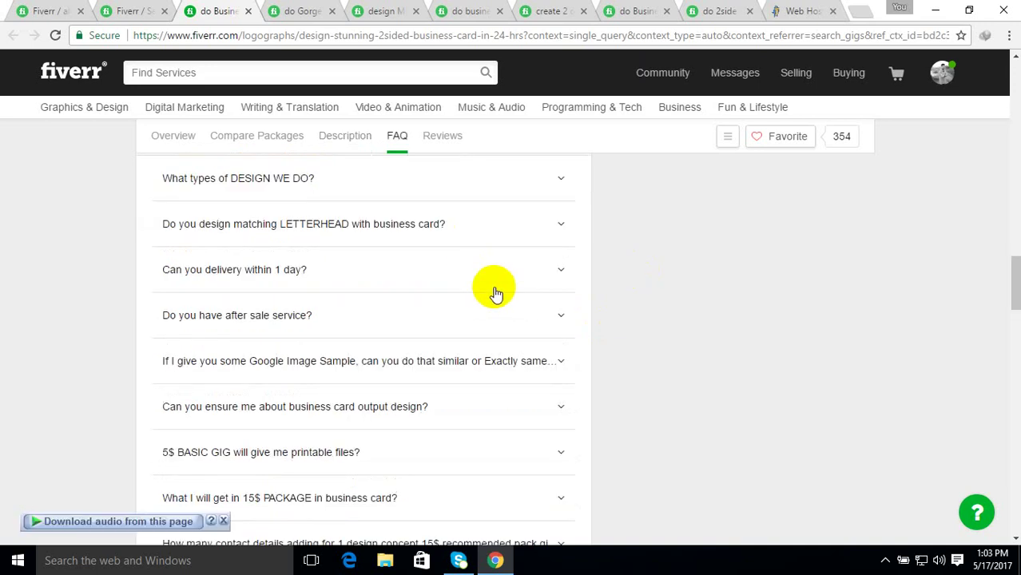
{"action": "scroll", "coordinate": [494, 294], "scroll_direction": "up", "scroll_amount": 4}
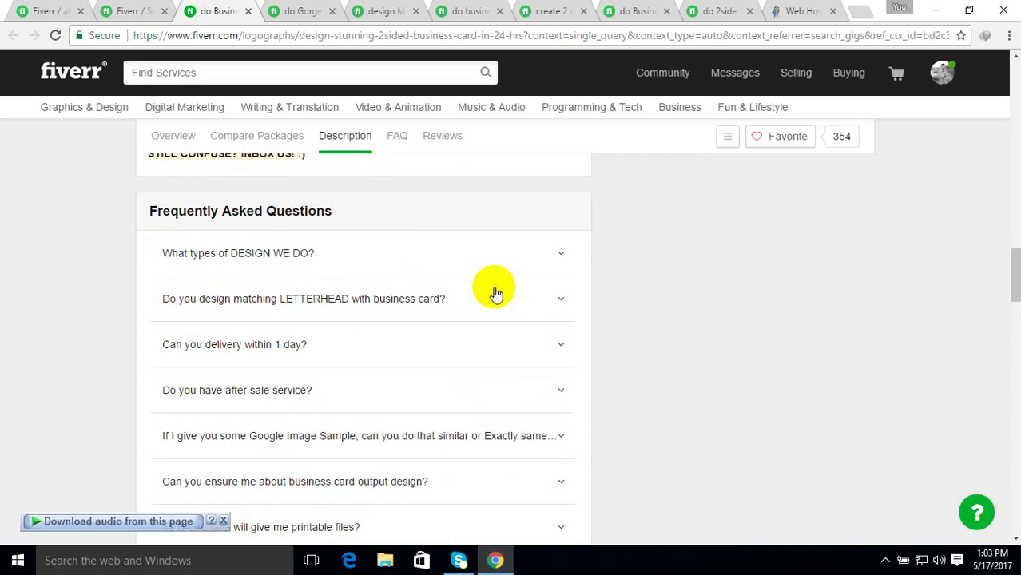
{"action": "scroll", "coordinate": [433, 372], "scroll_direction": "down", "scroll_amount": 2}
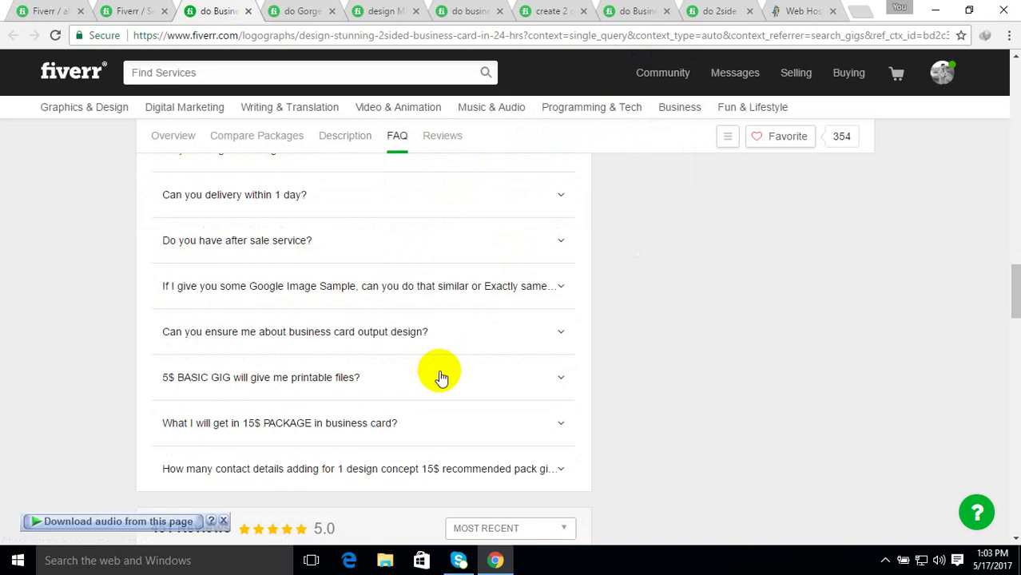
{"action": "scroll", "coordinate": [443, 377], "scroll_direction": "down", "scroll_amount": 1}
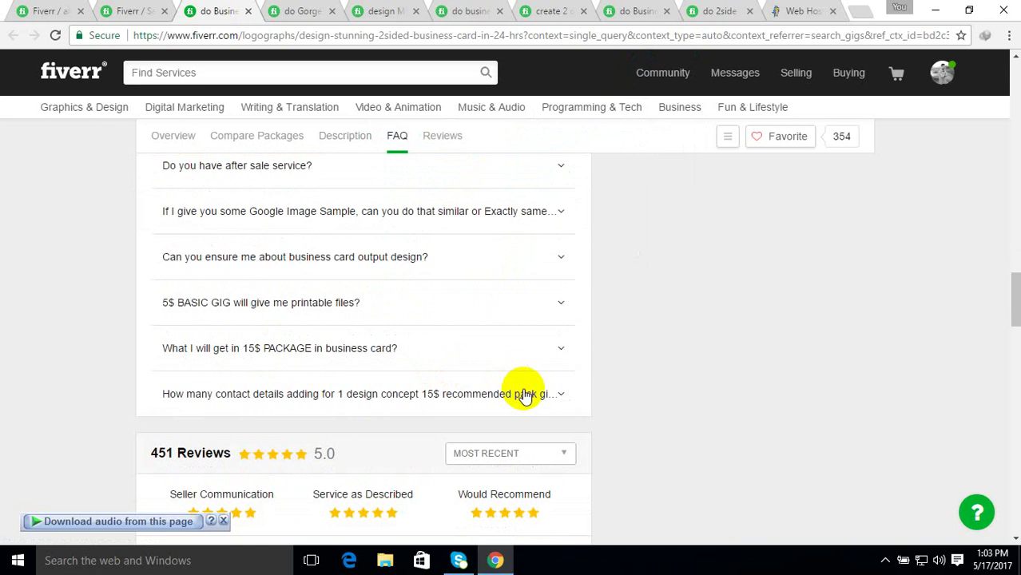
{"action": "scroll", "coordinate": [523, 392], "scroll_direction": "up", "scroll_amount": 3}
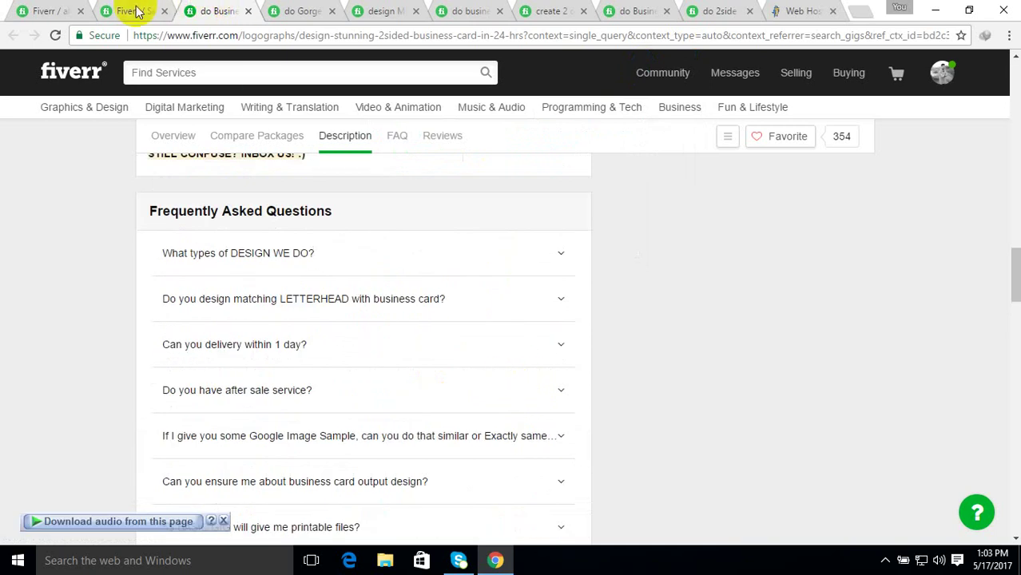
{"action": "left_click", "coordinate": [52, 11]}
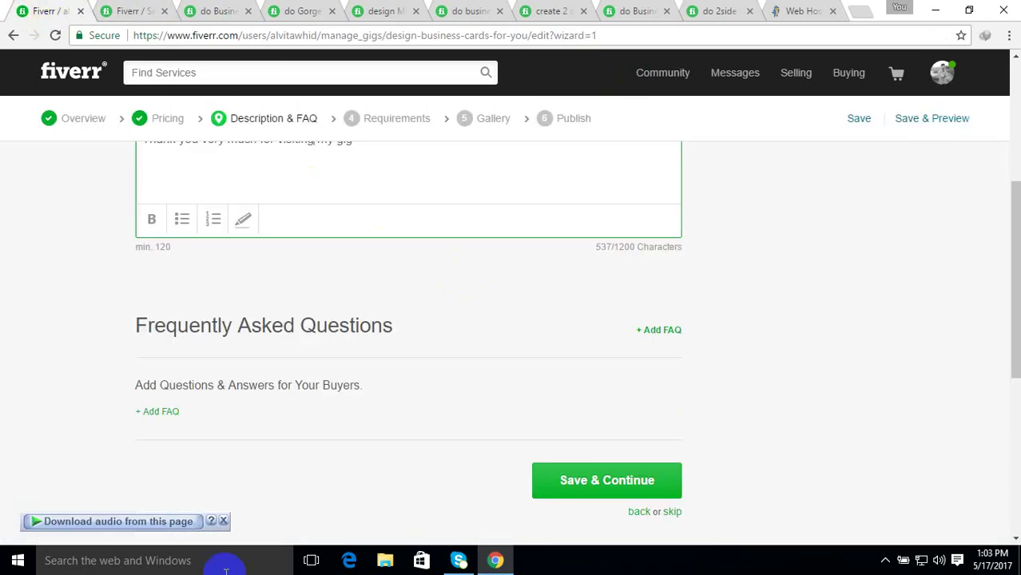
{"action": "left_click", "coordinate": [383, 562]}
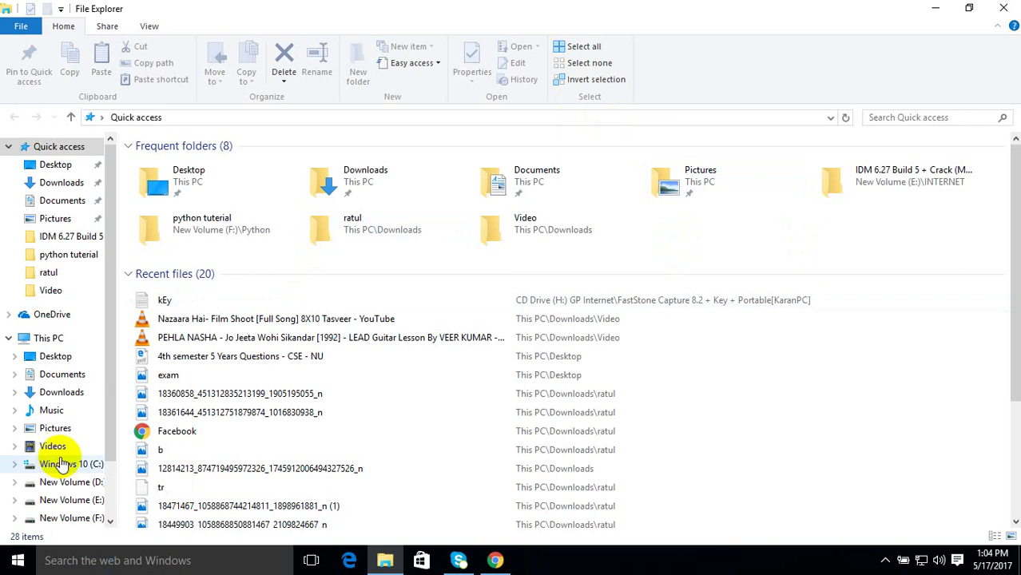
{"action": "left_click", "coordinate": [48, 343]}
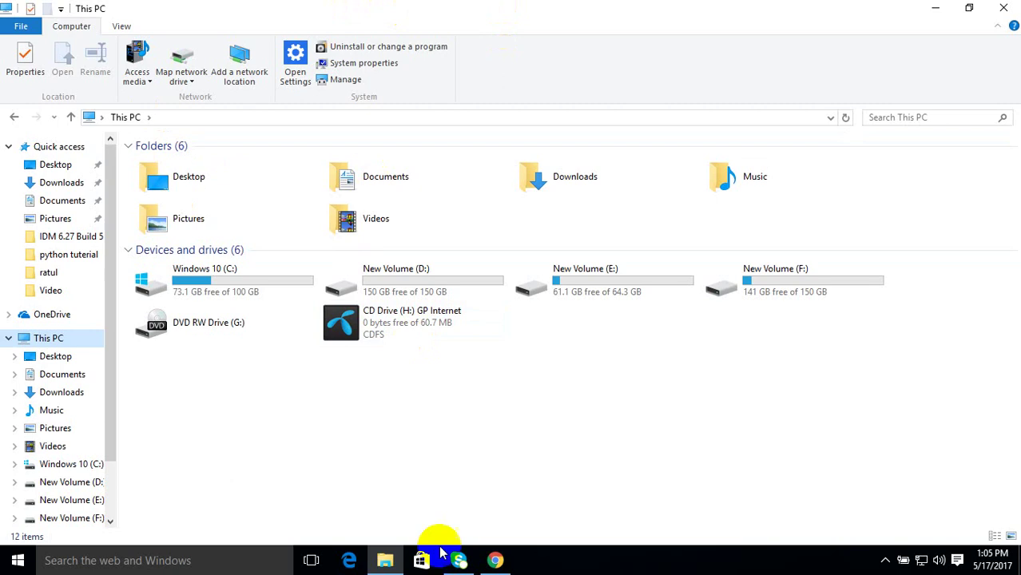
{"action": "left_click", "coordinate": [496, 561]}
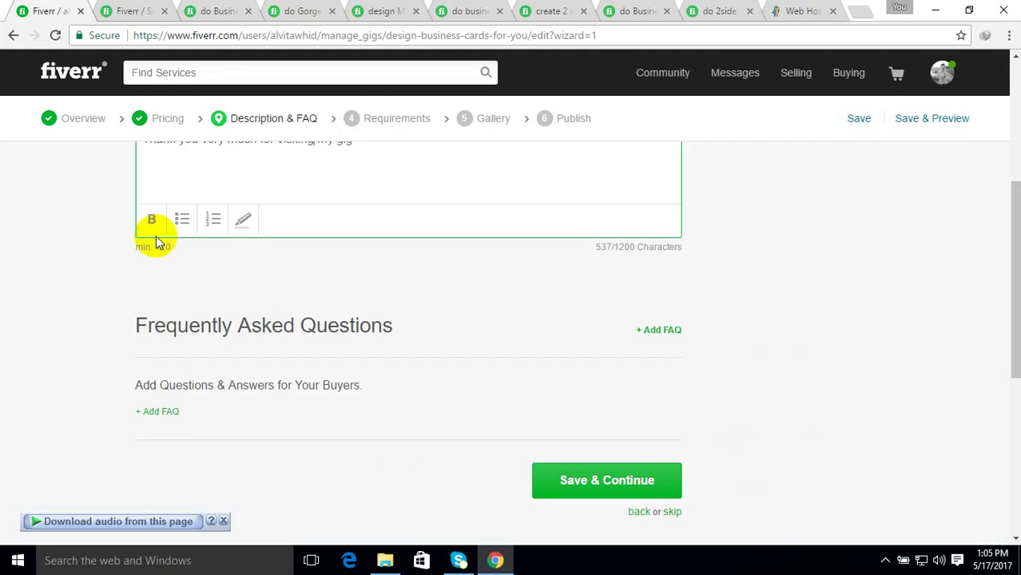
Open a new FAQ entry in the gig's Frequently Asked Questions section, with empty question and answer fields
{"action": "scroll", "coordinate": [267, 294], "scroll_direction": "up", "scroll_amount": 2}
{"action": "scroll", "coordinate": [268, 294], "scroll_direction": "down", "scroll_amount": 3}
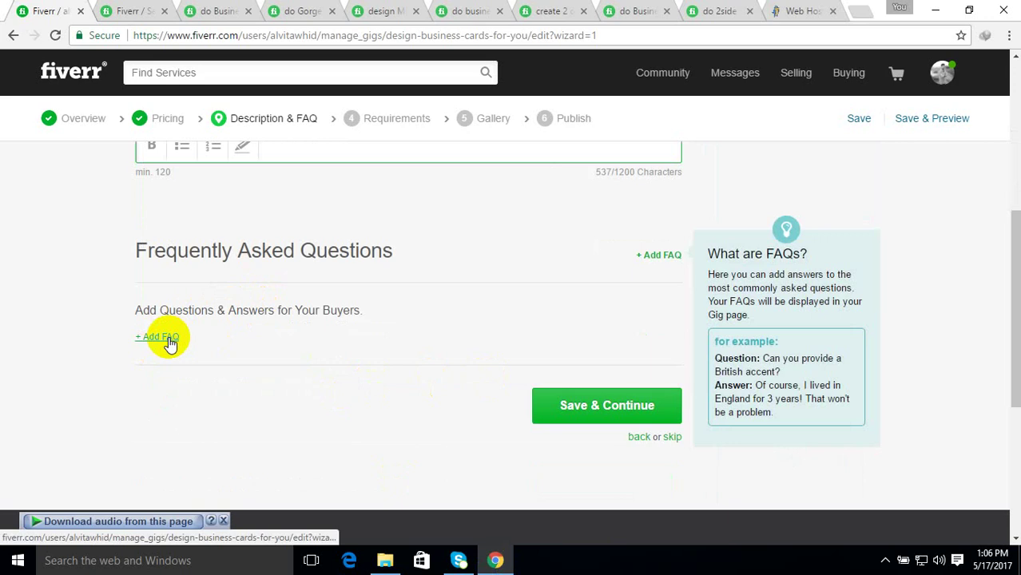
{"action": "left_click", "coordinate": [168, 339]}
{"action": "left_click", "coordinate": [200, 353]}
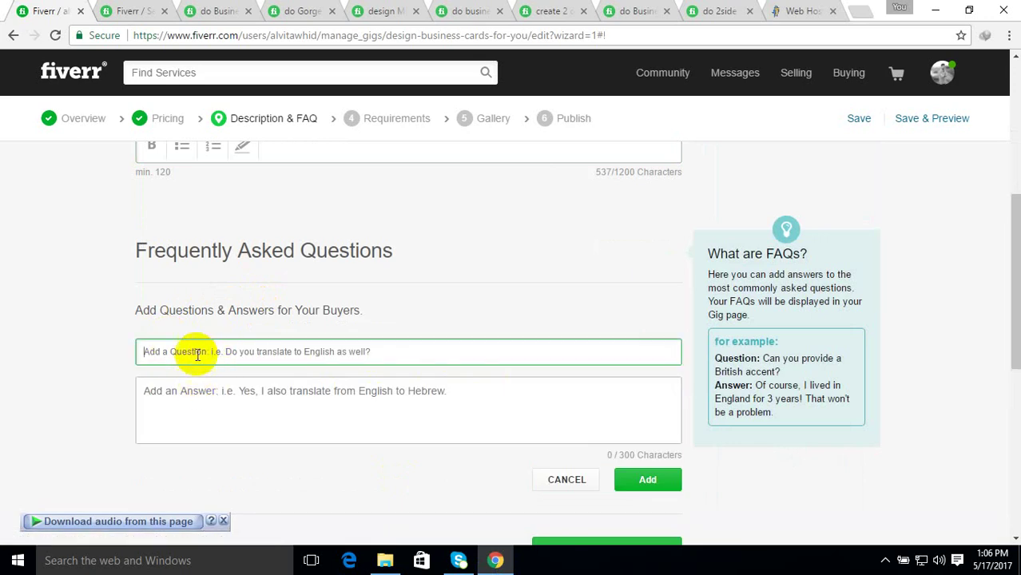
{"action": "scroll", "coordinate": [168, 349], "scroll_direction": "down", "scroll_amount": 2}
{"action": "left_click", "coordinate": [185, 259]}
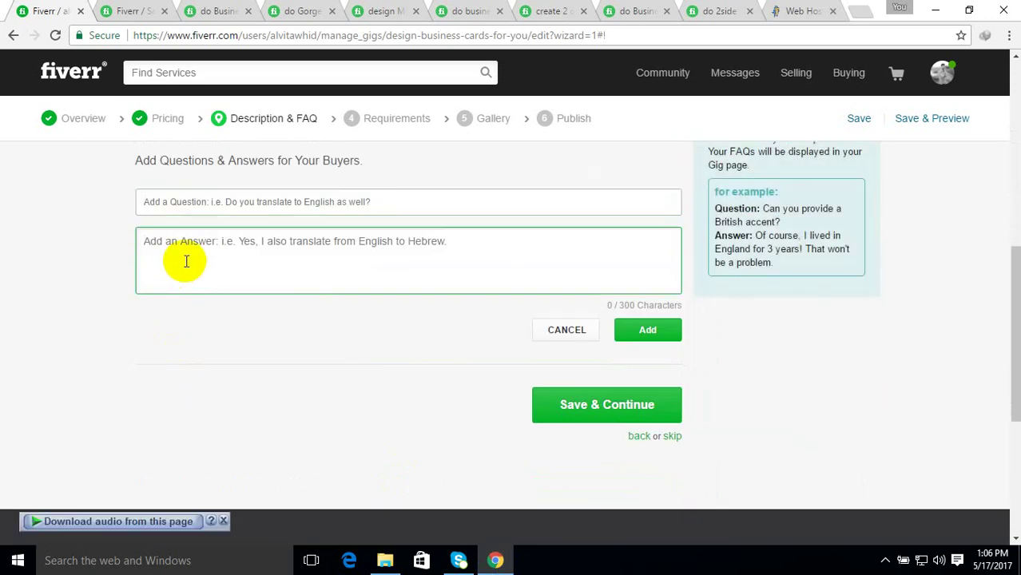
Review the competitor's FAQ questions once more for ideas and return to the open FAQ entry form
{"action": "left_click", "coordinate": [229, 18]}
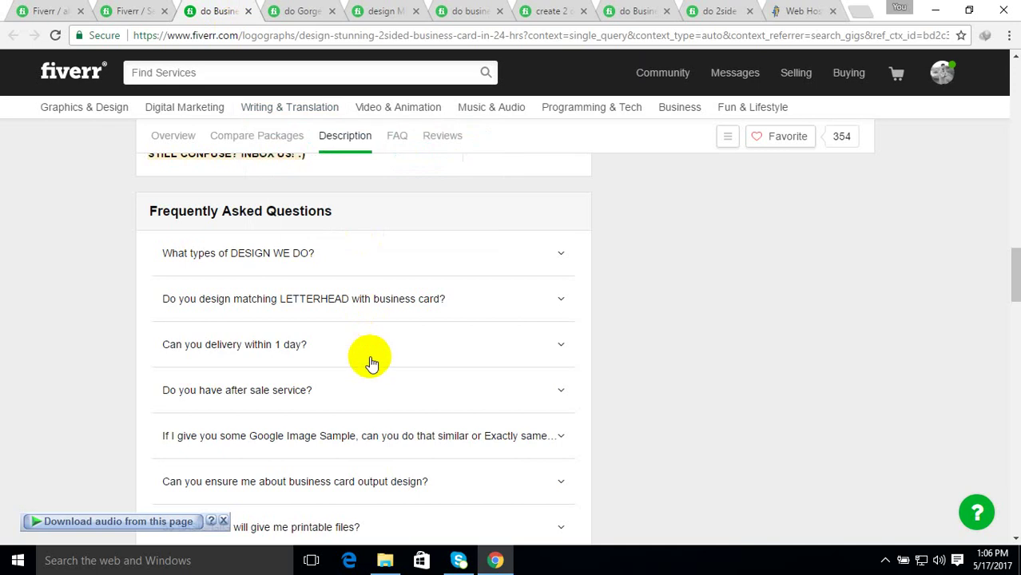
{"action": "scroll", "coordinate": [392, 366], "scroll_direction": "down", "scroll_amount": 3}
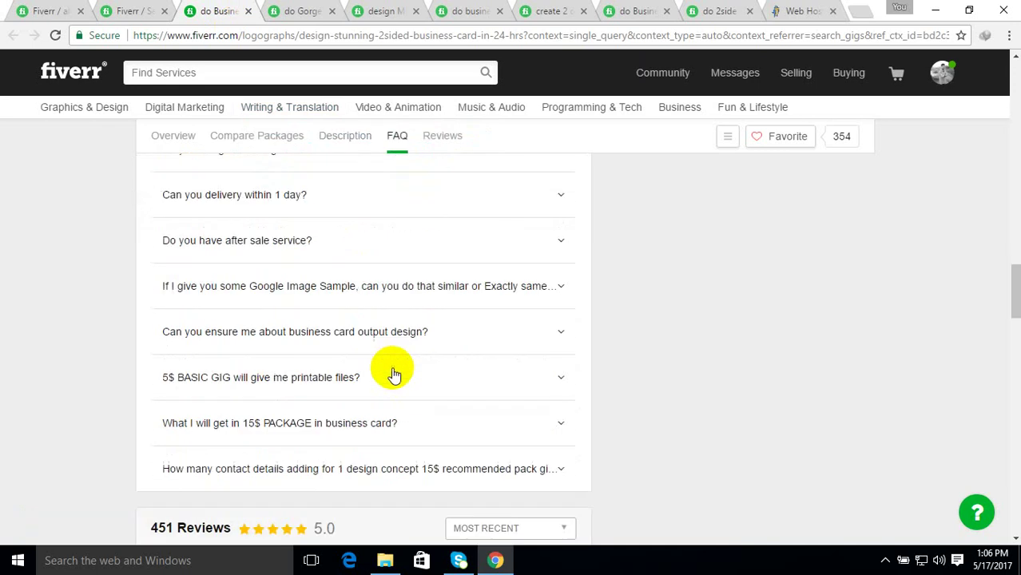
{"action": "scroll", "coordinate": [392, 367], "scroll_direction": "up", "scroll_amount": 3}
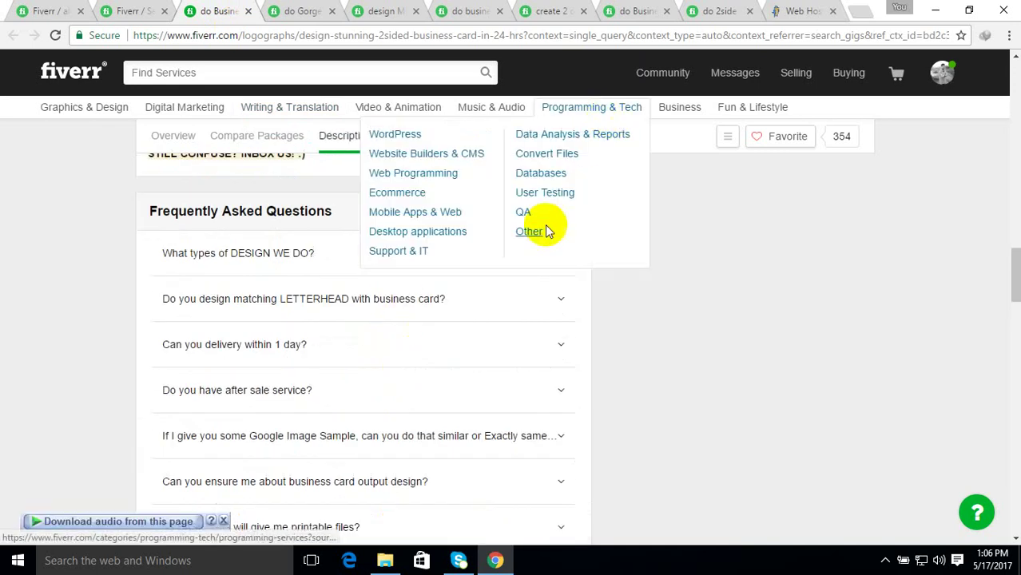
{"action": "left_click", "coordinate": [129, 11]}
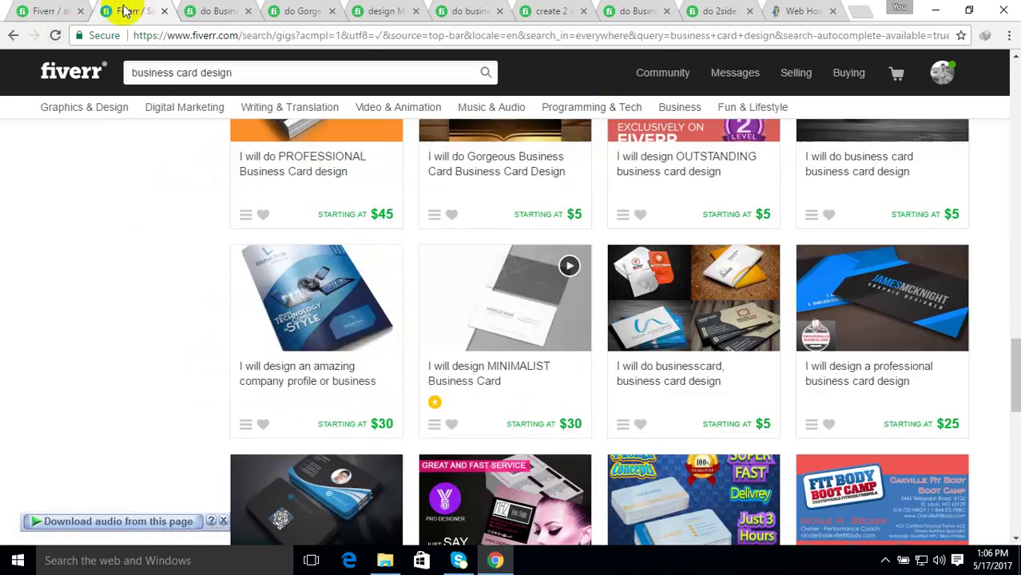
{"action": "left_click", "coordinate": [44, 10]}
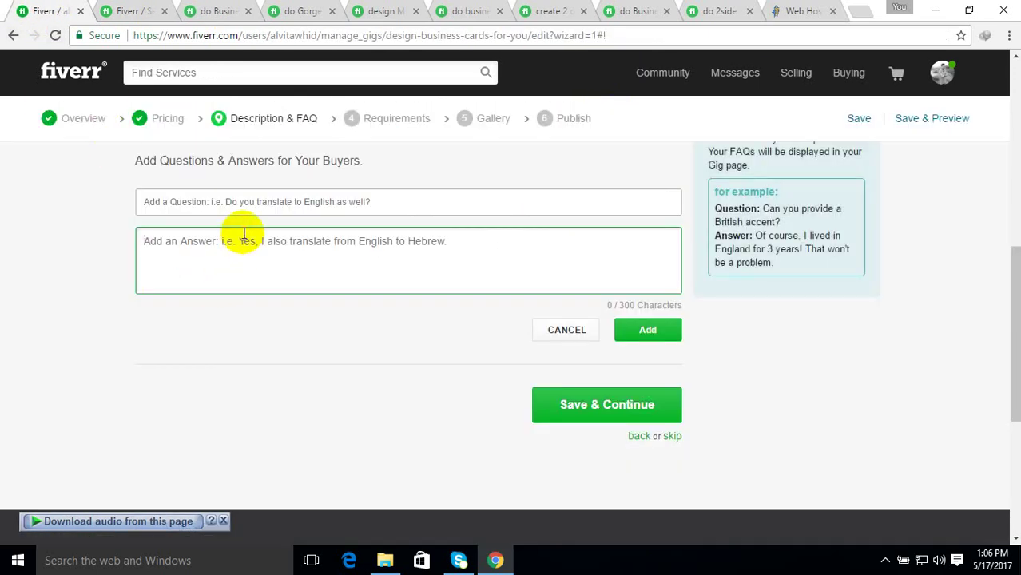
Enter the FAQ question "What type of information I have to provide you to start your work?"
{"action": "left_click", "coordinate": [243, 201]}
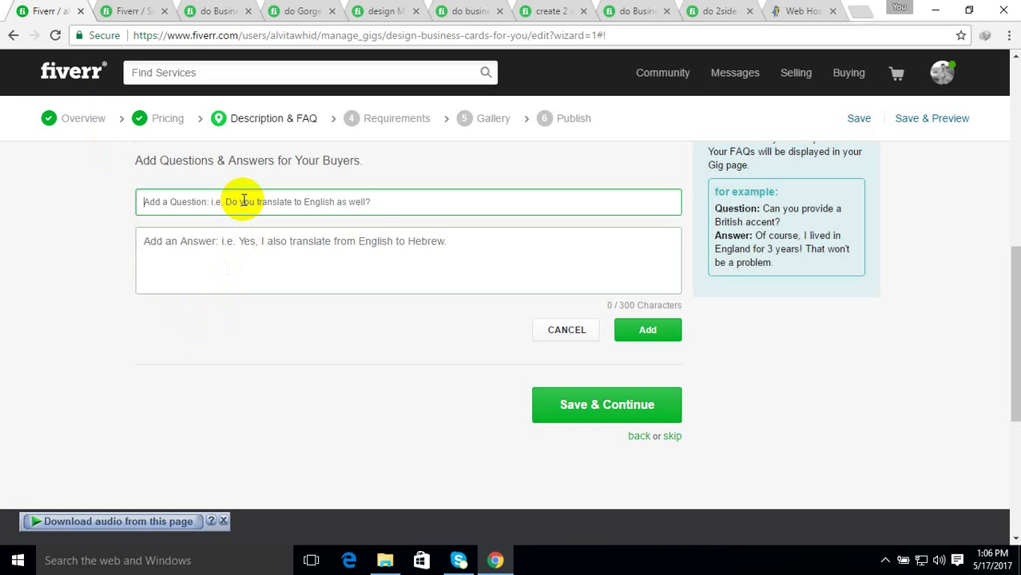
{"action": "type", "text": "W"}
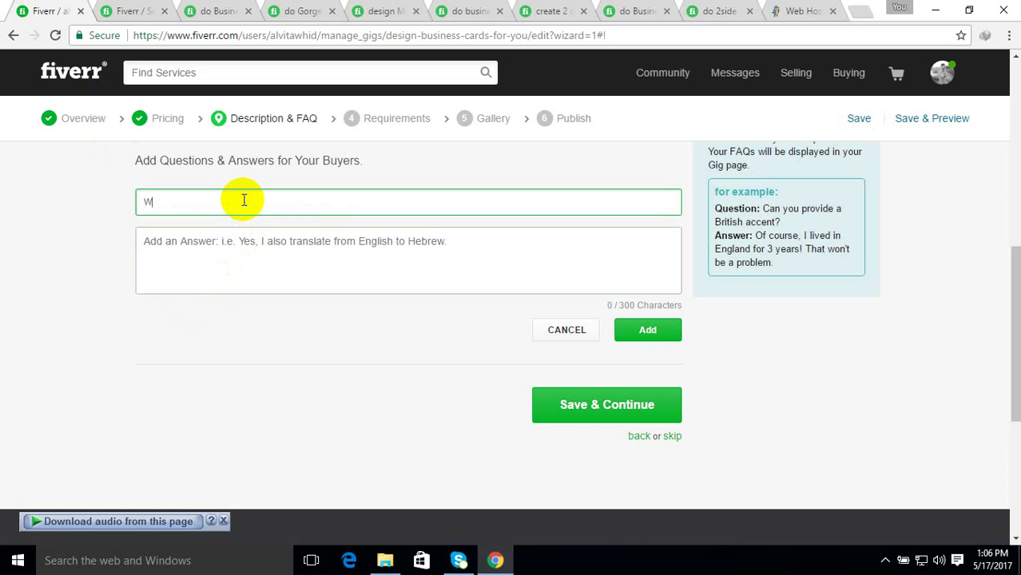
{"action": "type", "text": "hat type of information I have to provi"}
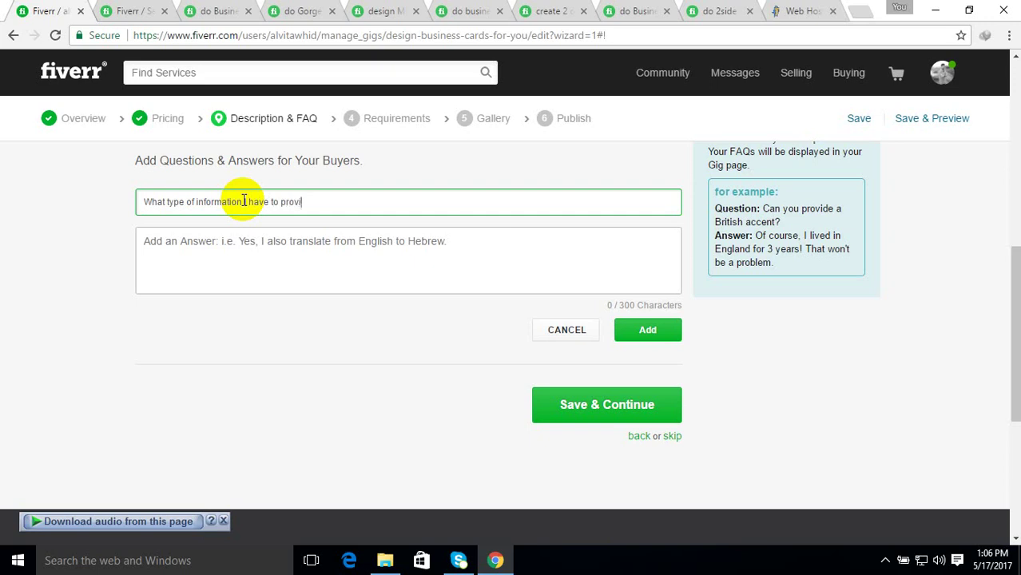
{"action": "type", "text": "de youto"}
{"action": "key", "text": "Left"}
{"action": "key", "text": "Left"}
{"action": "key", "text": "Right"}
{"action": "key", "text": "Right"}
{"action": "type", "text": "start your work"}
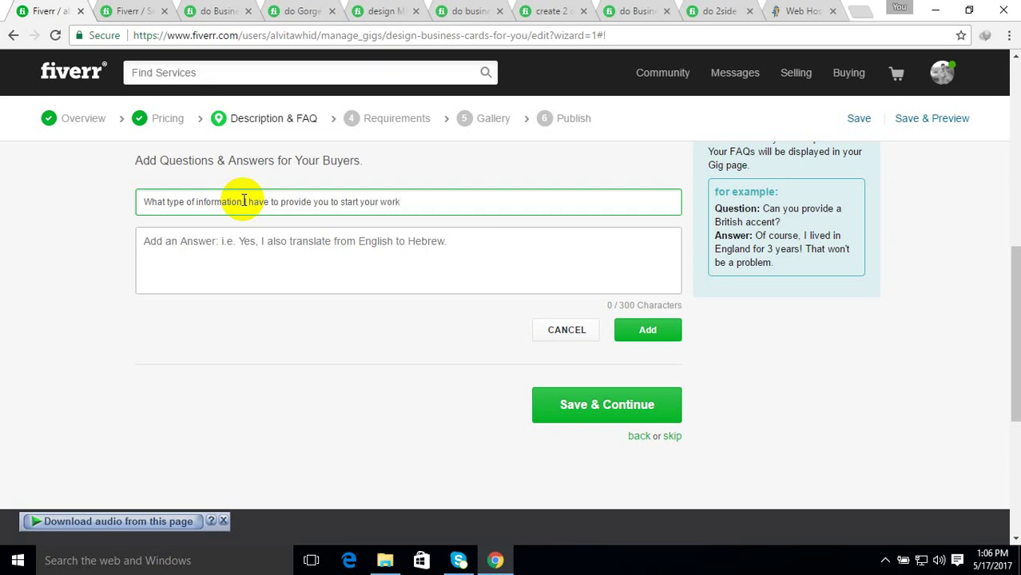
{"action": "type", "text": "?"}
Begin the FAQ answer with "You have to provide your name, text, address, contact info. logo"
{"action": "left_click", "coordinate": [224, 244]}
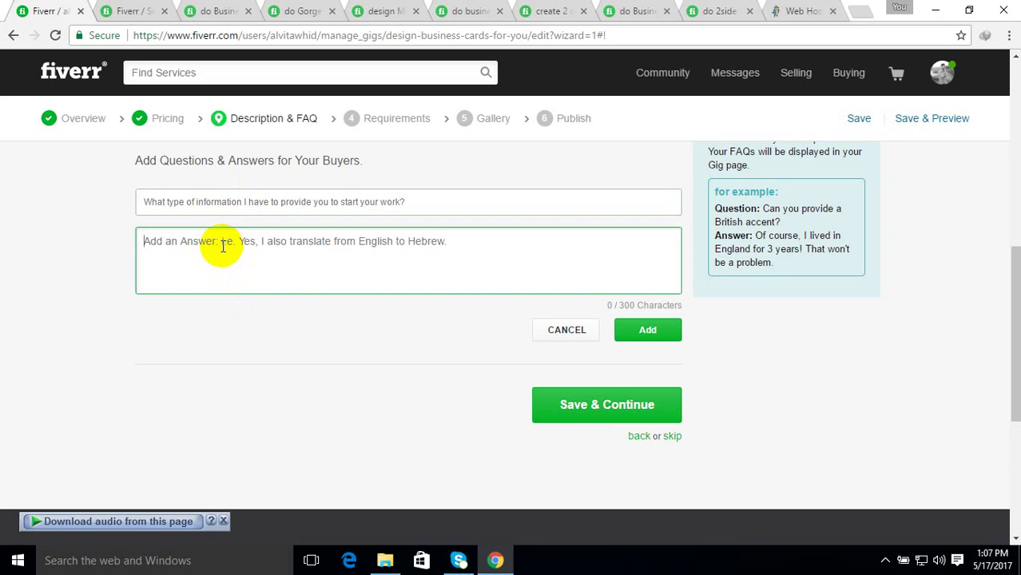
{"action": "type", "text": "You"}
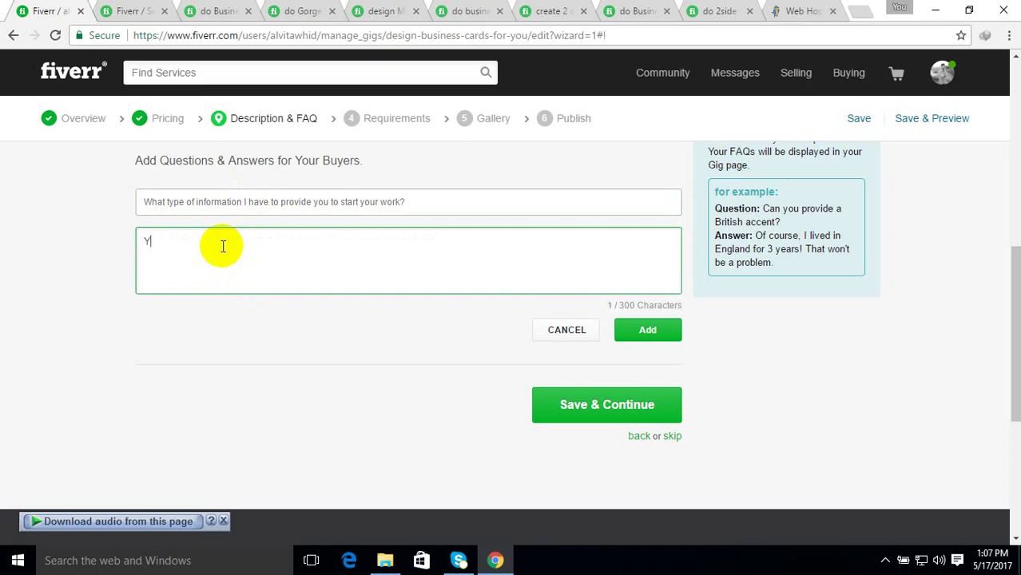
{"action": "type", "text": "ve to provide "}
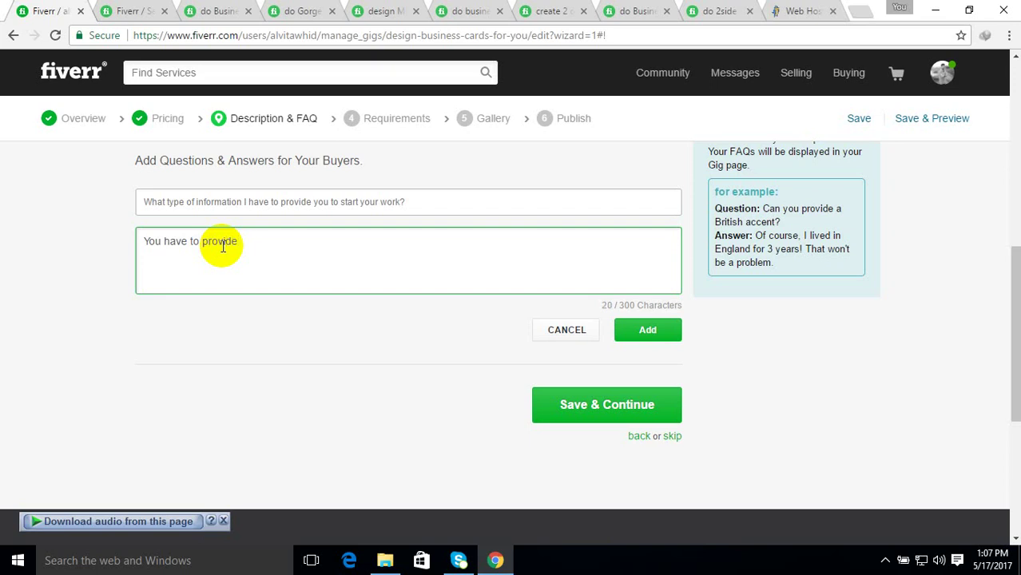
{"action": "type", "text": "your name, text, addres"}
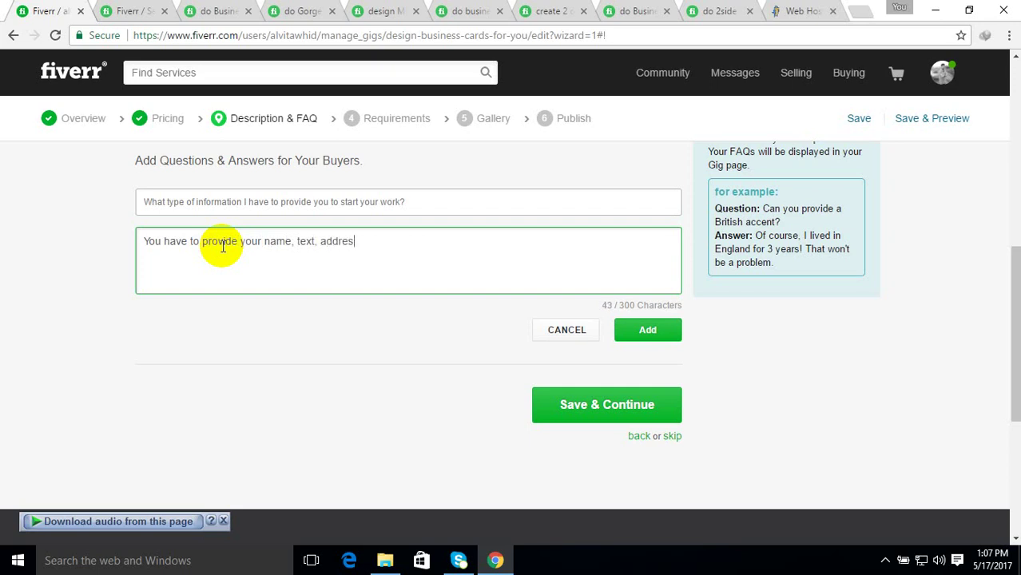
{"action": "type", "text": "s, contact info. logo"}
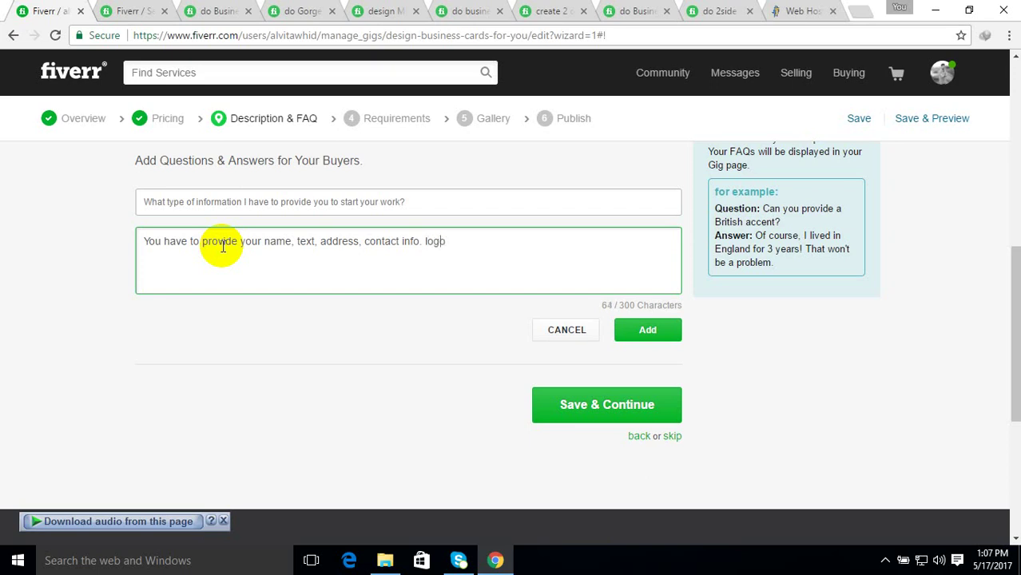
Extend the list in the FAQ answer after "logo" with ", QR code if needed"
{"action": "key", "text": "Left"}
{"action": "key", "text": "Left"}
{"action": "key", "text": "Left"}
{"action": "key", "text": "Left"}
{"action": "key", "text": "Left"}
{"action": "key", "text": "Left"}
{"action": "key", "text": "Left"}
{"action": "key", "text": "Left"}
{"action": "key", "text": "Left"}
{"action": "key", "text": "Left"}
{"action": "key", "text": "Left"}
{"action": "key", "text": "Left"}
{"action": "key", "text": "Left"}
{"action": "key", "text": "Left"}
{"action": "key", "text": "Left"}
{"action": "key", "text": "Left"}
{"action": "key", "text": "Left"}
{"action": "key", "text": "Left"}
{"action": "key", "text": "Left"}
{"action": "key", "text": "Right"}
{"action": "key", "text": "Right"}
{"action": "key", "text": "Right"}
{"action": "key", "text": "Right"}
{"action": "key", "text": "Right"}
{"action": "key", "text": "Right"}
{"action": "key", "text": "Right"}
{"action": "key", "text": "Right"}
{"action": "key", "text": "Right"}
{"action": "key", "text": "Right"}
{"action": "key", "text": "Right"}
{"action": "key", "text": "Right"}
{"action": "key", "text": "Right"}
{"action": "key", "text": "Right"}
{"action": "key", "text": "Right"}
{"action": "key", "text": "Right"}
{"action": "key", "text": "Right"}
{"action": "key", "text": "Right"}
{"action": "key", "text": "Right"}
{"action": "key", "text": "Right"}
{"action": "type", "text": ", qr"}
{"action": "key", "text": "BackSpace"}
{"action": "key", "text": "BackSpace"}
{"action": "key", "text": "BackSpace"}
{"action": "type", "text": "QR code if needed"}
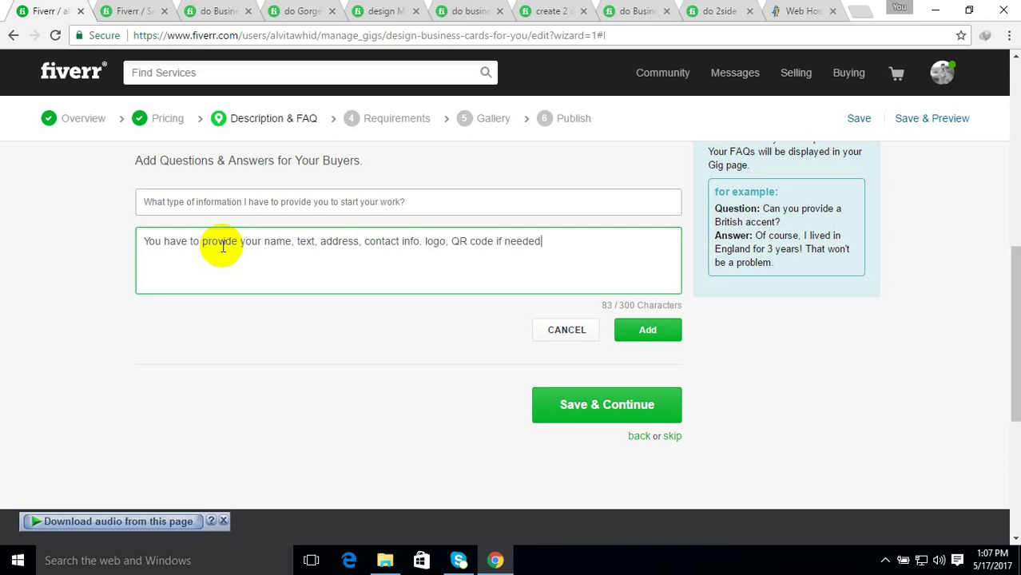
Complete the FAQ answer with the text ". Also if you have any idea about your card."
{"action": "type", "text": ". Also if you have any i"}
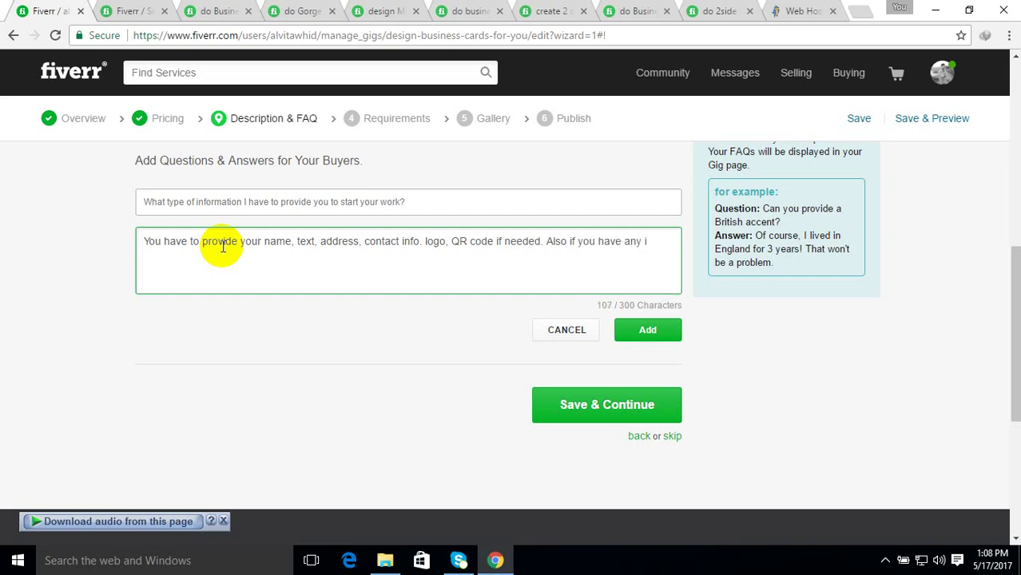
{"action": "type", "text": "desa"}
{"action": "key", "text": "BackSpace"}
{"action": "key", "text": "BackSpace"}
{"action": "type", "text": "a about your "}
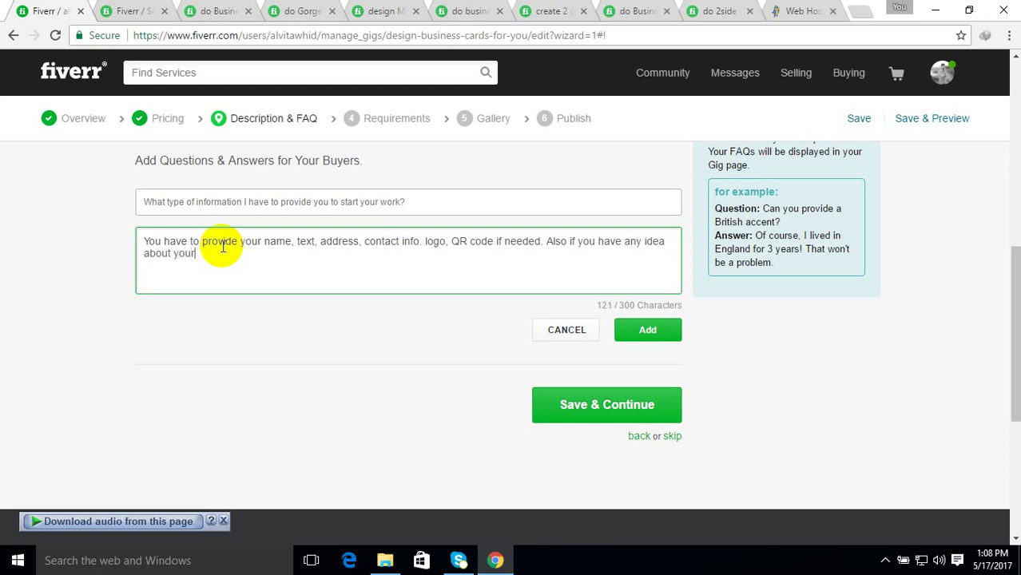
{"action": "type", "text": "card."}
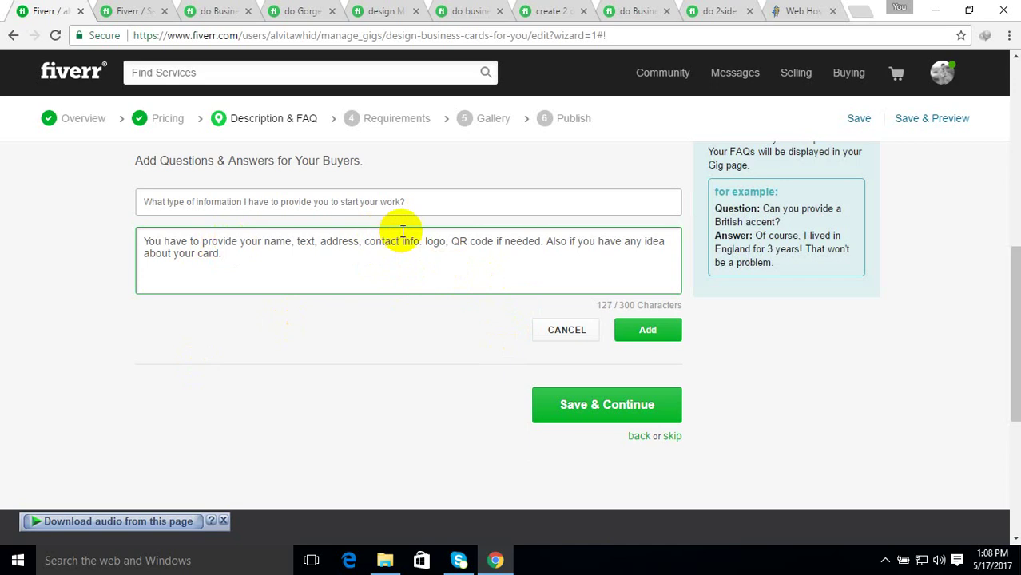
Add the finished FAQ entry to the gig, then save and continue to the empty Requirement #1 entry on the Requirements page
{"action": "scroll", "coordinate": [401, 234], "scroll_direction": "down", "scroll_amount": 1}
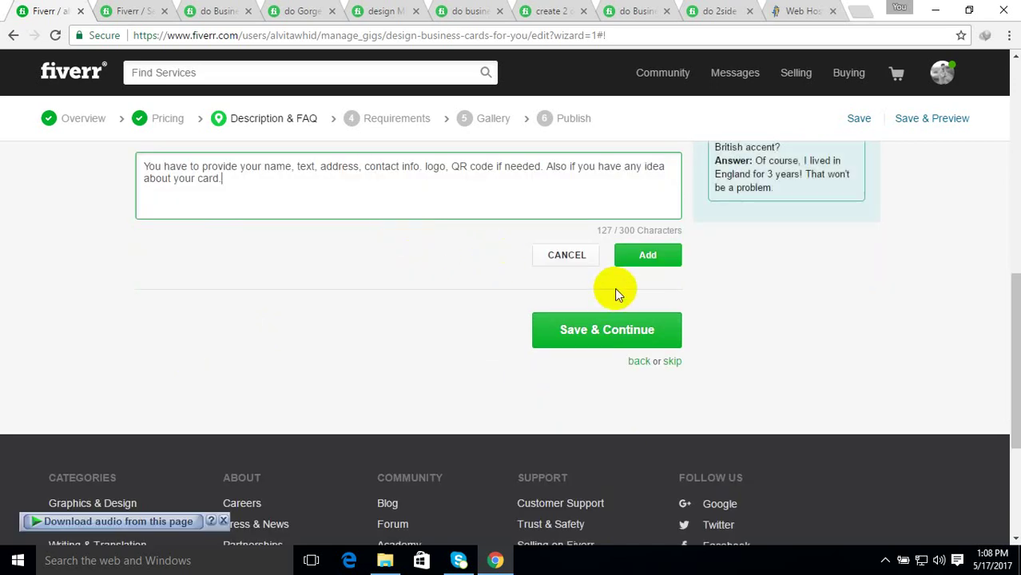
{"action": "left_click", "coordinate": [661, 261]}
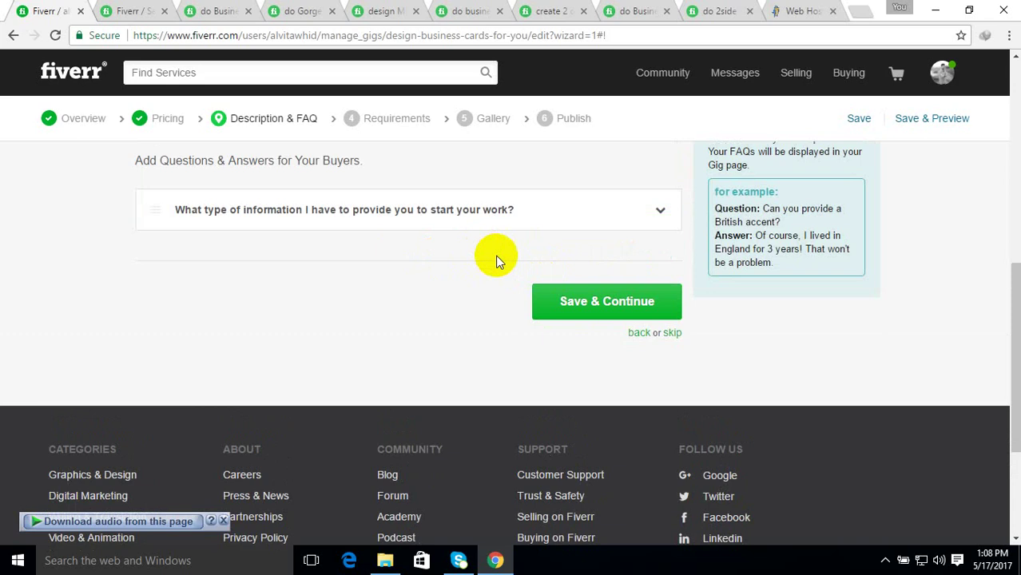
{"action": "left_click", "coordinate": [605, 311]}
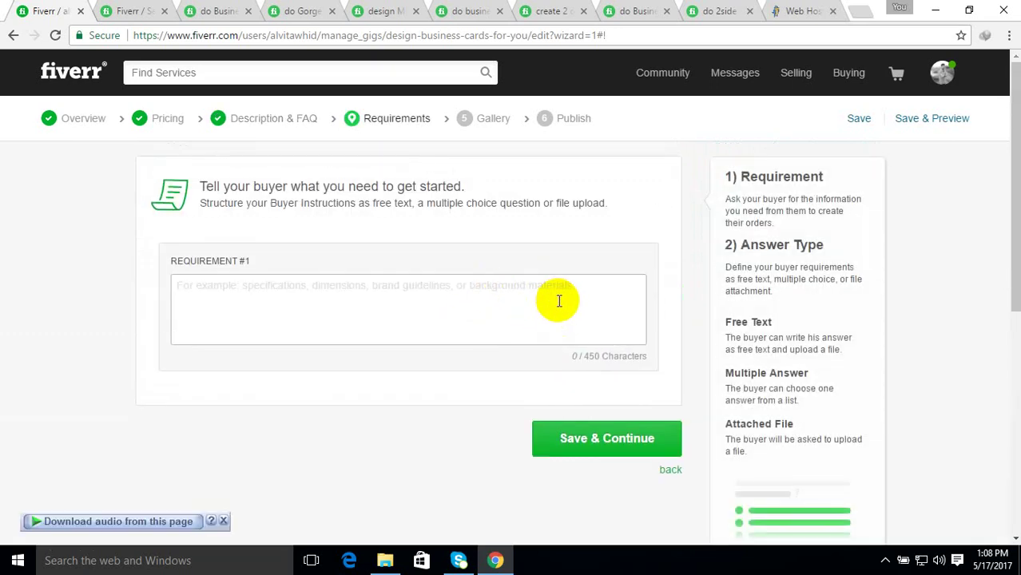
{"action": "left_click", "coordinate": [476, 318]}
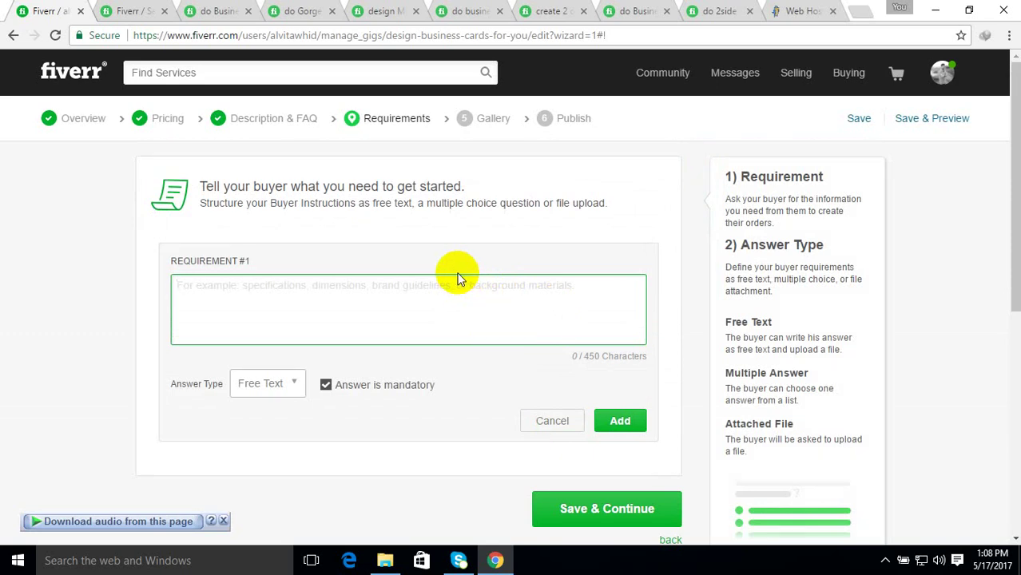
Read the answers about after sale service and Google Image Sample designs in the FAQ of the competitor's two-sided business card gig
{"action": "left_click", "coordinate": [203, 11]}
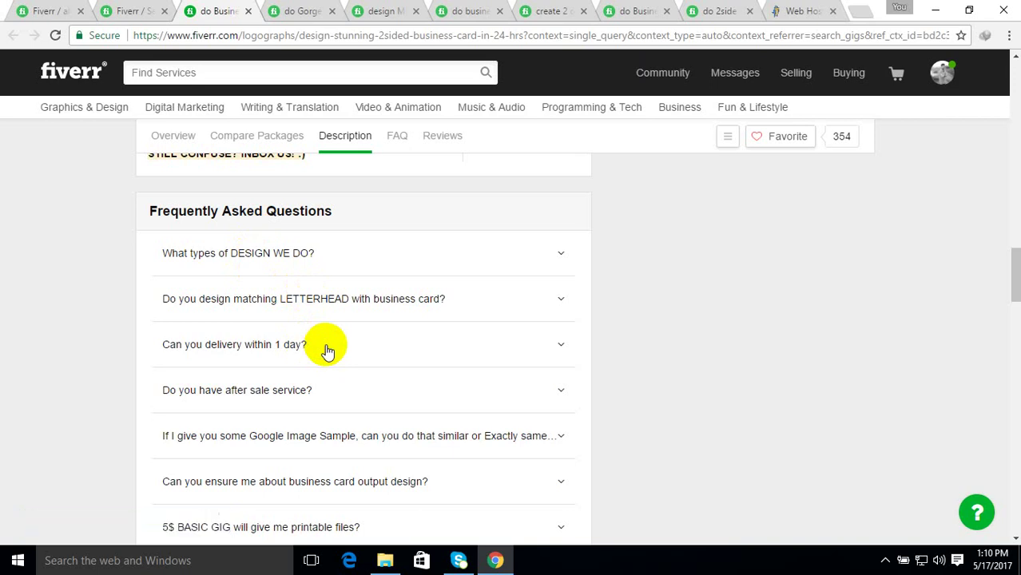
{"action": "scroll", "coordinate": [327, 349], "scroll_direction": "down", "scroll_amount": 1}
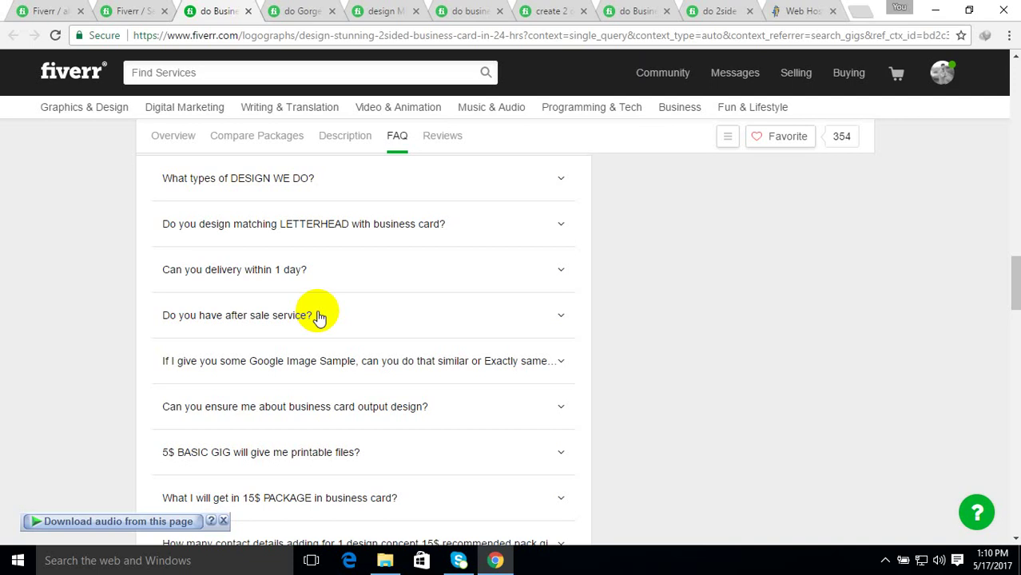
{"action": "left_click", "coordinate": [318, 316]}
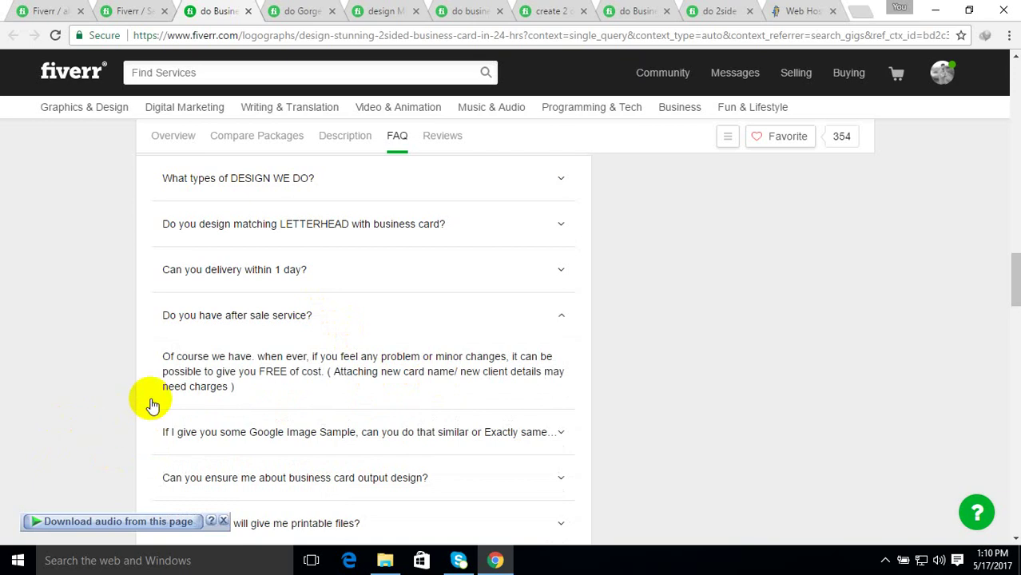
{"action": "scroll", "coordinate": [204, 426], "scroll_direction": "down", "scroll_amount": 1}
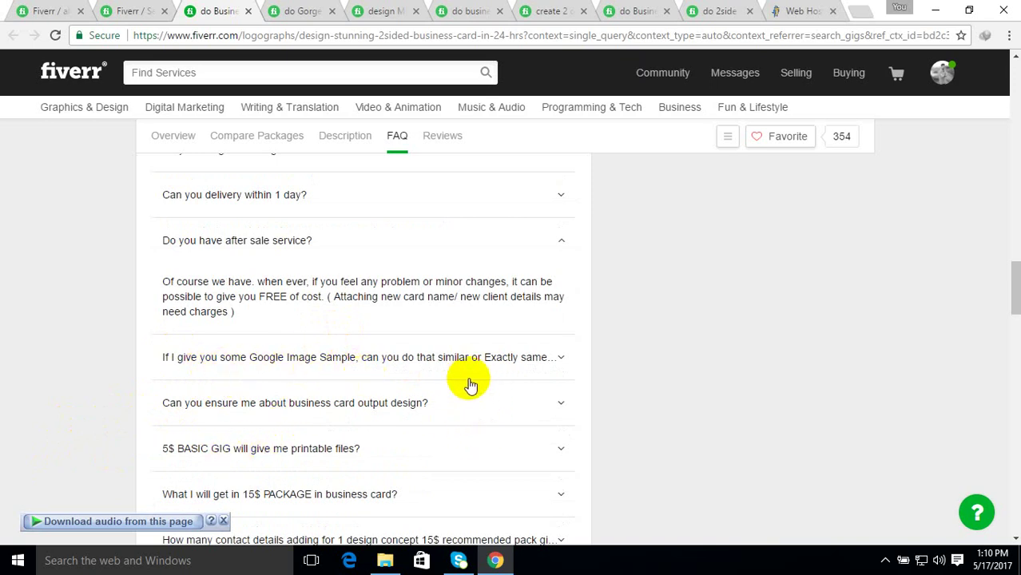
{"action": "left_click", "coordinate": [531, 361]}
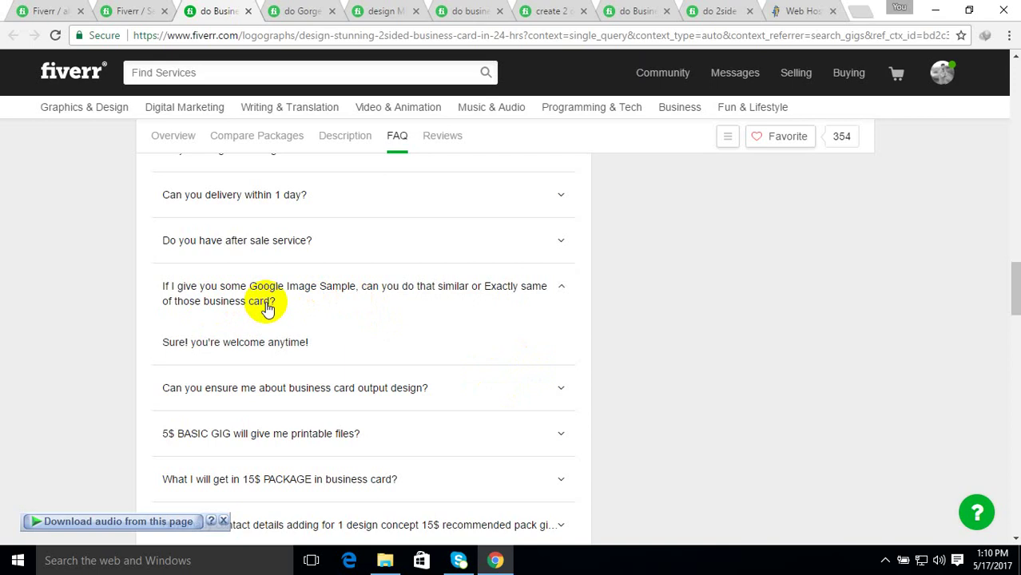
Examine the competitor's FAQ answer on printable files in the 5$ basic gig, and look back over the reviews, description and packages
{"action": "scroll", "coordinate": [268, 310], "scroll_direction": "down", "scroll_amount": 1}
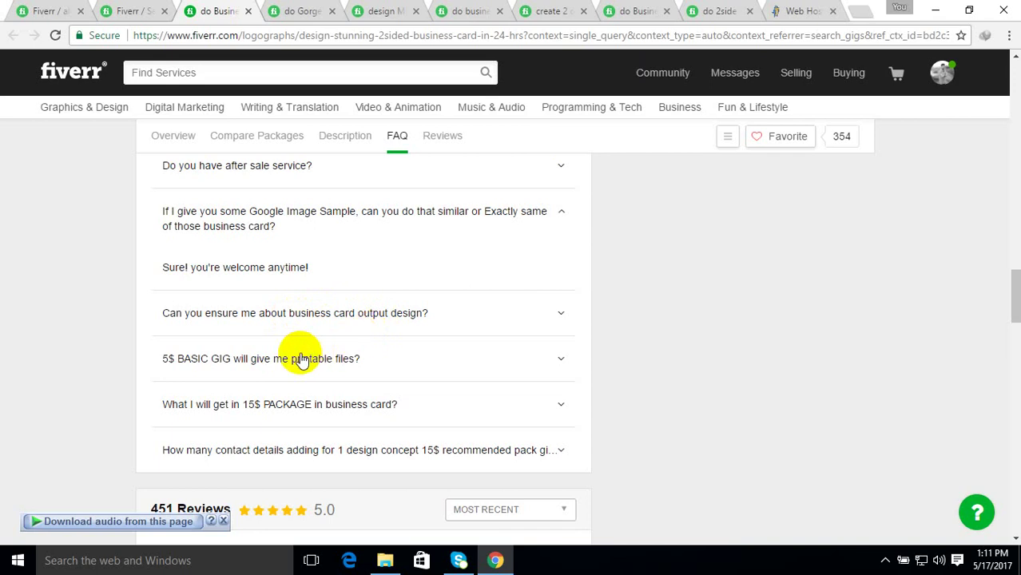
{"action": "scroll", "coordinate": [270, 378], "scroll_direction": "down", "scroll_amount": 1}
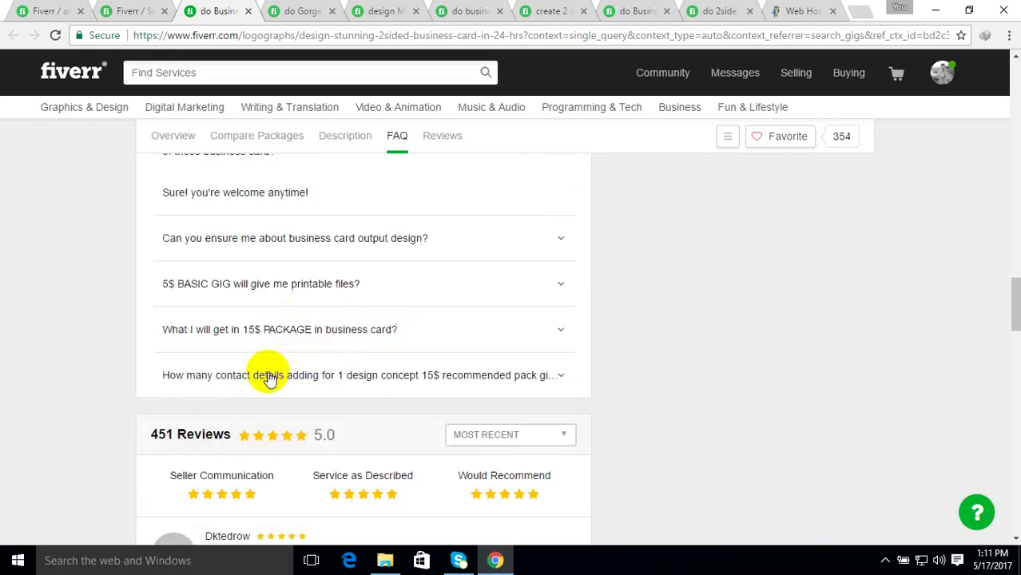
{"action": "left_click", "coordinate": [294, 290]}
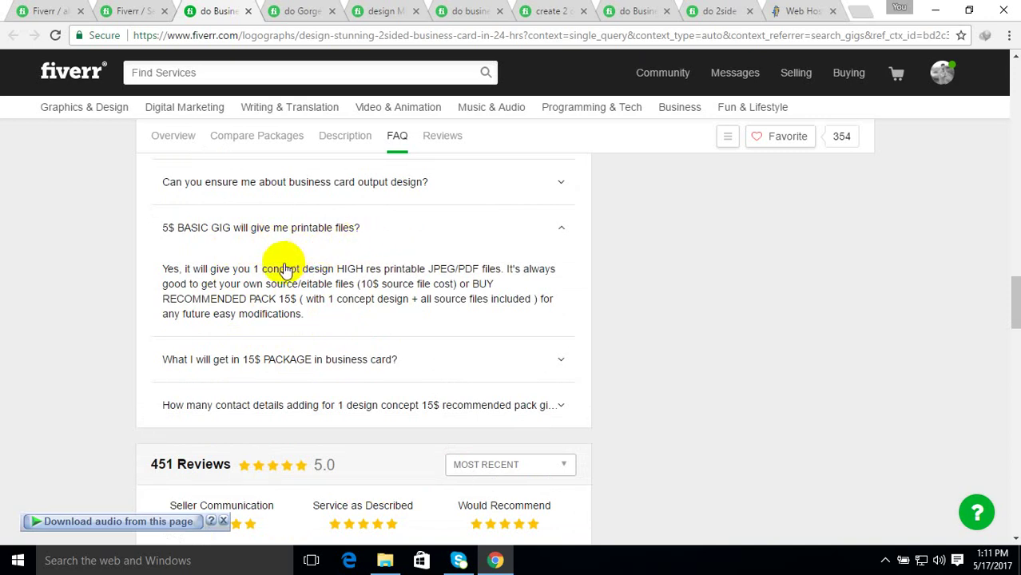
{"action": "scroll", "coordinate": [276, 340], "scroll_direction": "down", "scroll_amount": 1}
{"action": "scroll", "coordinate": [280, 342], "scroll_direction": "up", "scroll_amount": 1}
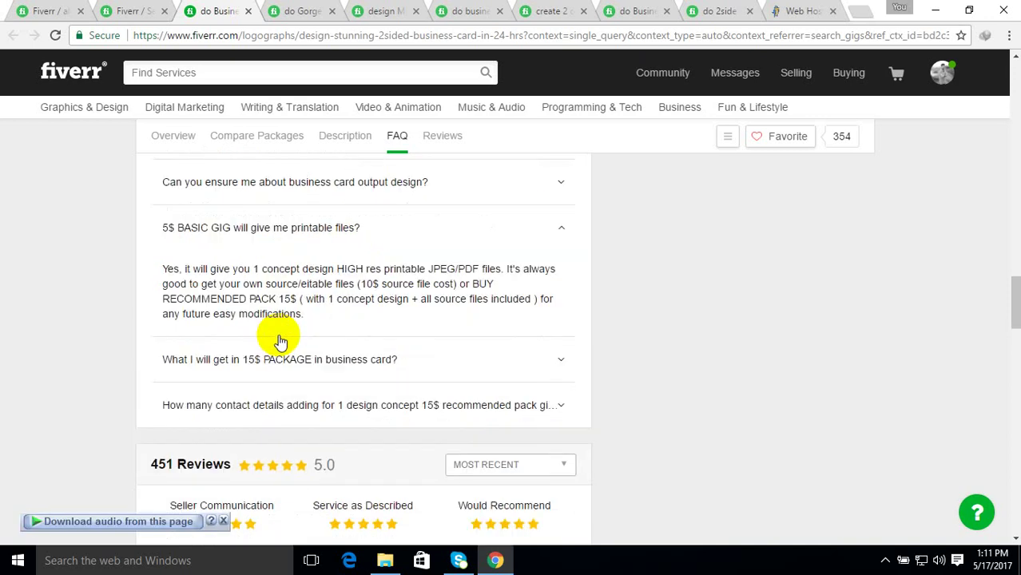
{"action": "scroll", "coordinate": [303, 296], "scroll_direction": "down", "scroll_amount": 2}
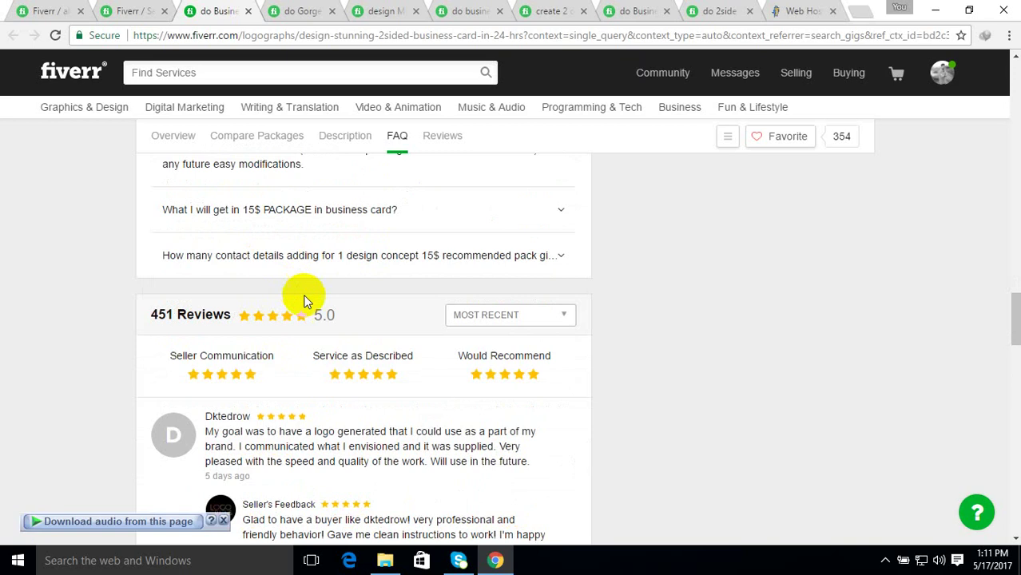
{"action": "scroll", "coordinate": [316, 311], "scroll_direction": "up", "scroll_amount": 4}
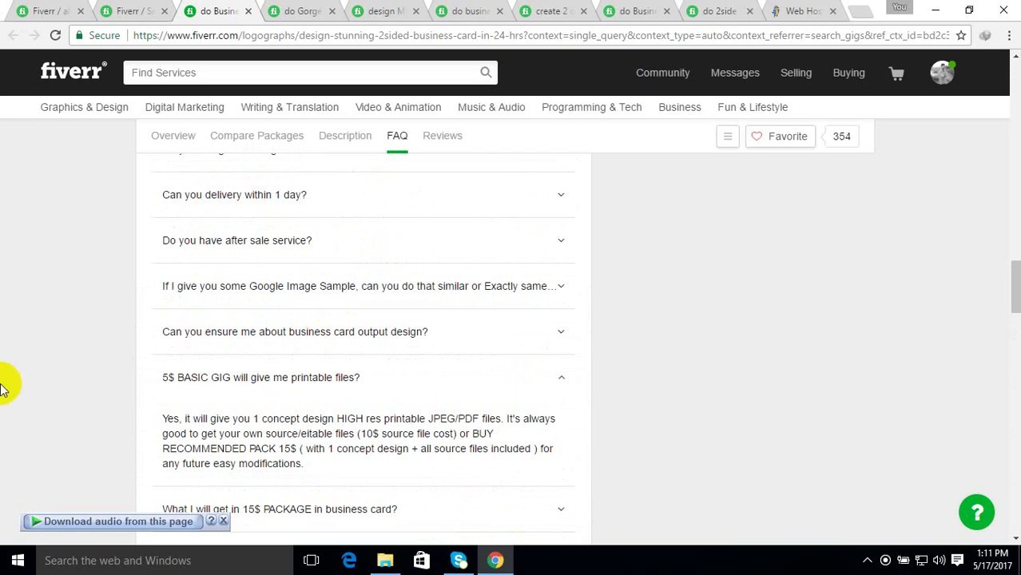
{"action": "scroll", "coordinate": [40, 344], "scroll_direction": "down", "scroll_amount": 2}
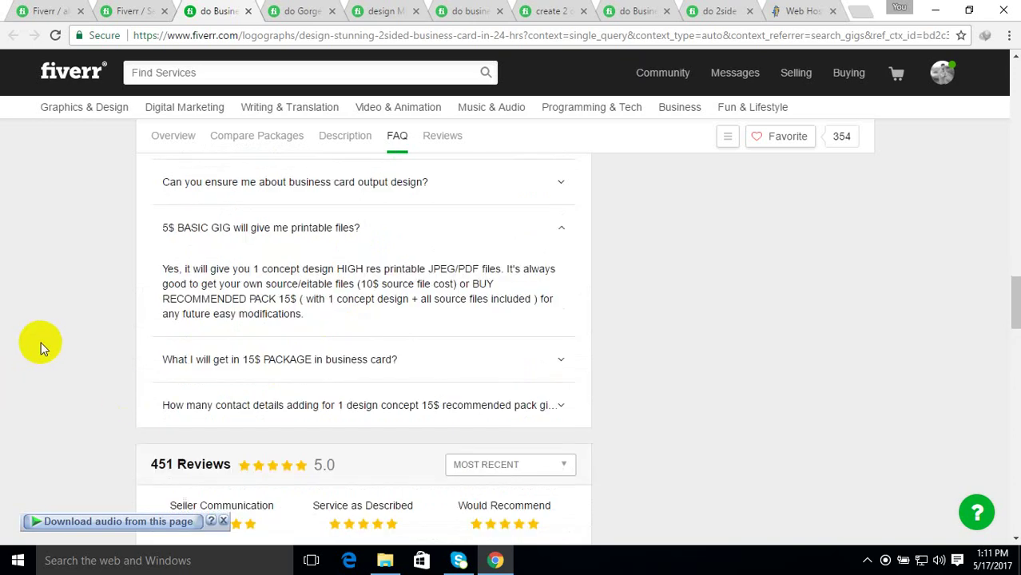
{"action": "scroll", "coordinate": [52, 310], "scroll_direction": "up", "scroll_amount": 10}
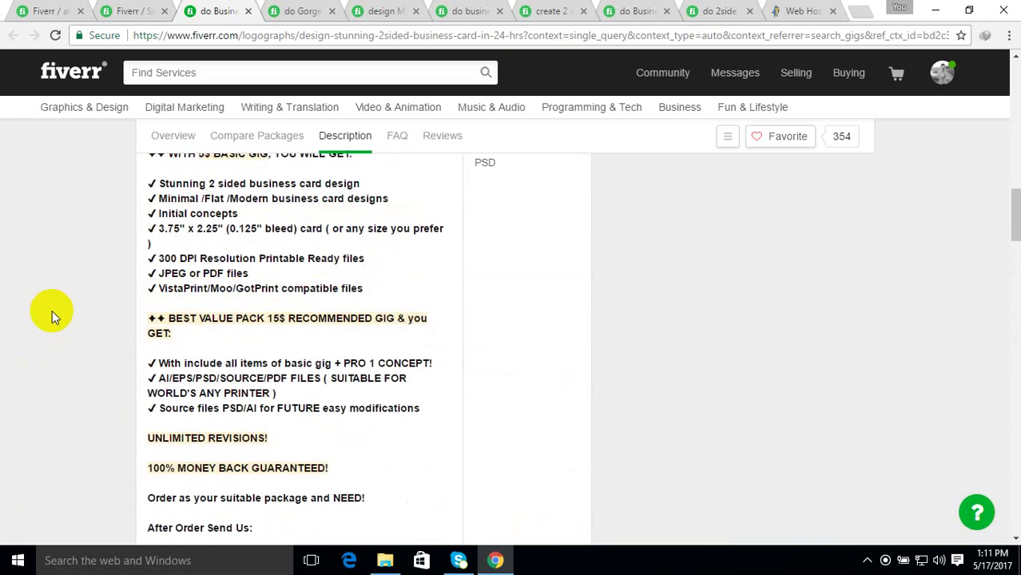
{"action": "scroll", "coordinate": [52, 310], "scroll_direction": "up", "scroll_amount": 6}
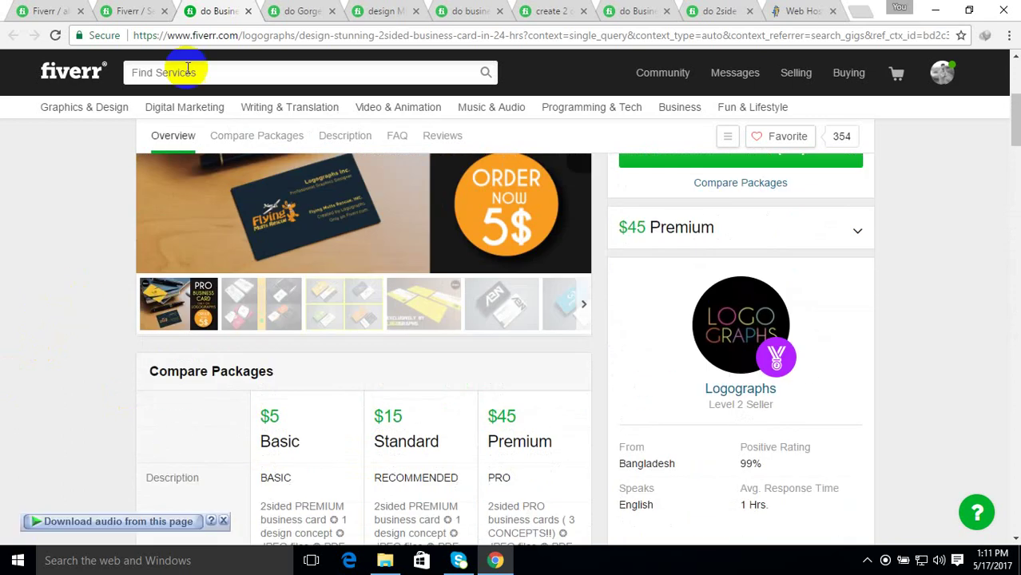
Return to the own gig and add Requirement #1 reading "Sample design if you have any, Name, text, contact info, logo."
{"action": "left_click", "coordinate": [44, 10]}
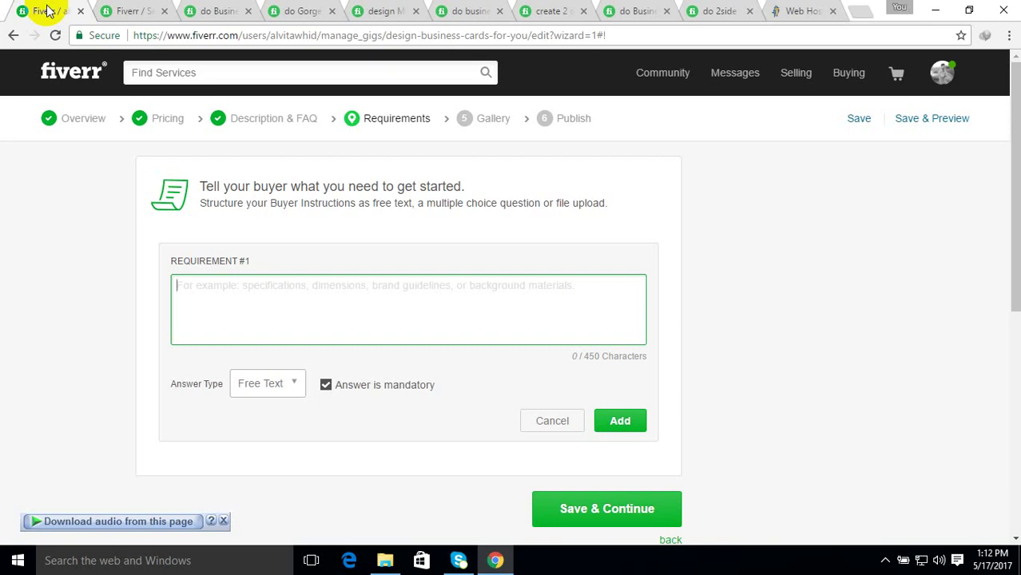
{"action": "type", "text": "S"}
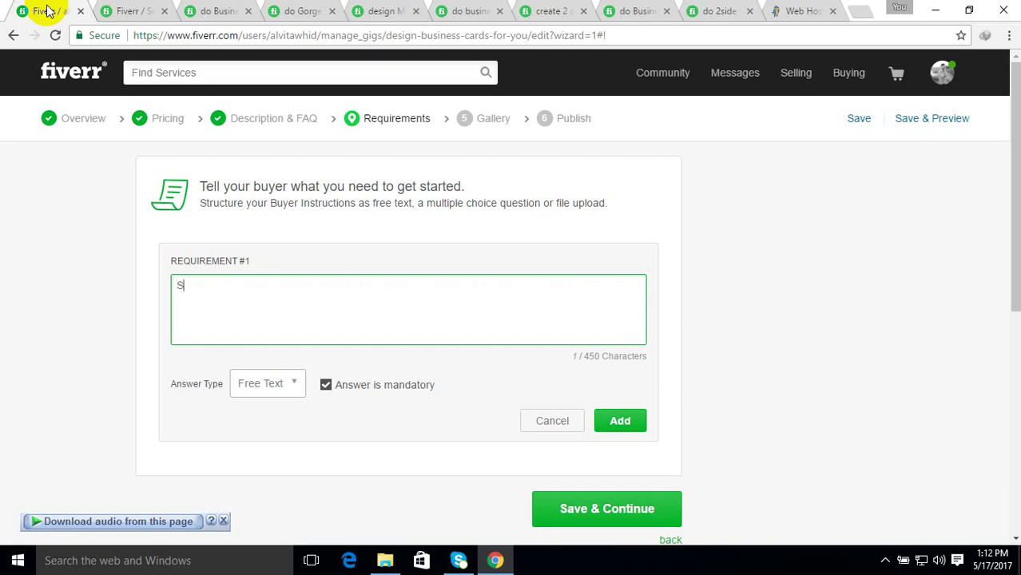
{"action": "type", "text": "ample design if"}
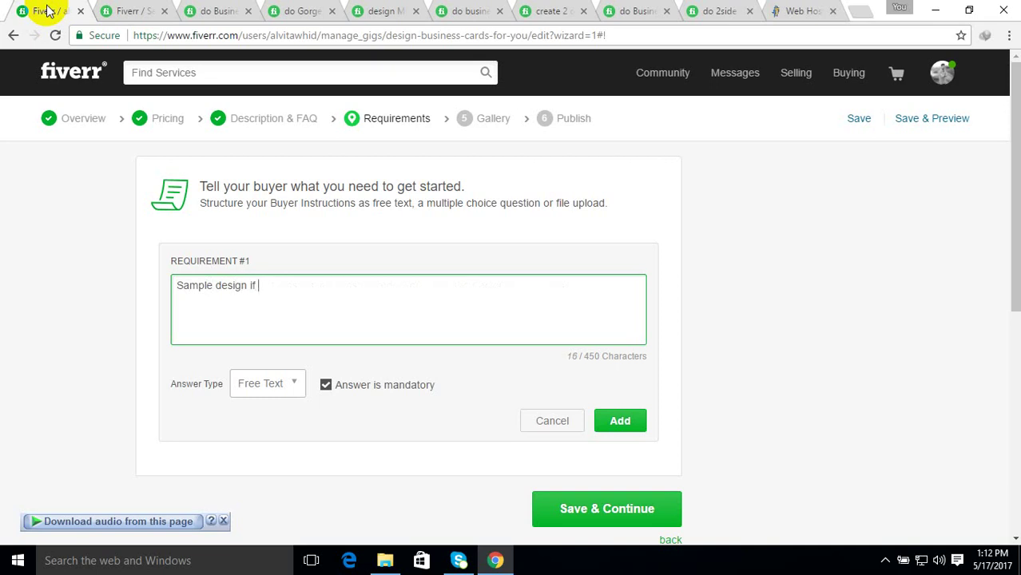
{"action": "type", "text": " you have any, Name,"}
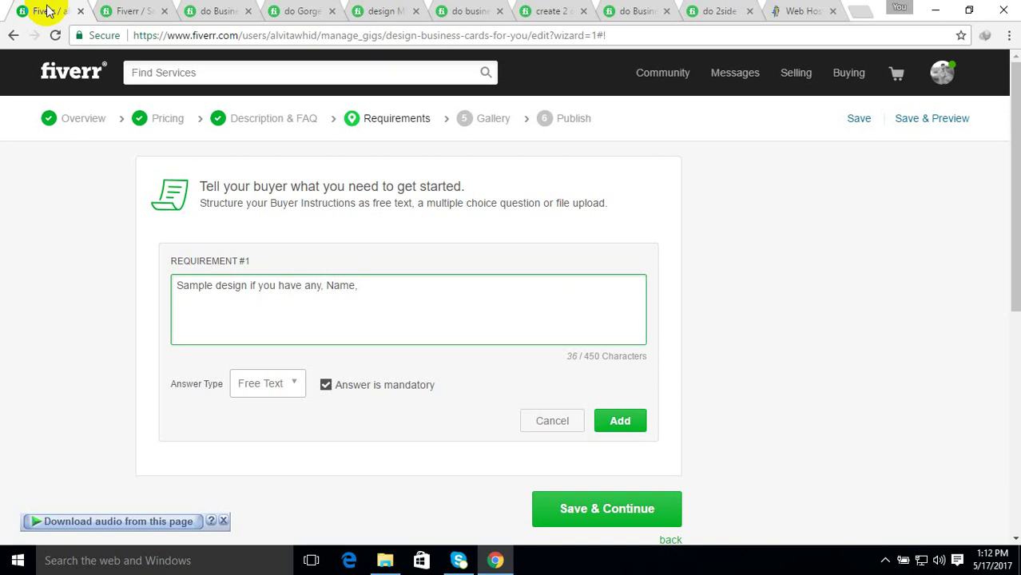
{"action": "type", "text": " text, contact info, com"}
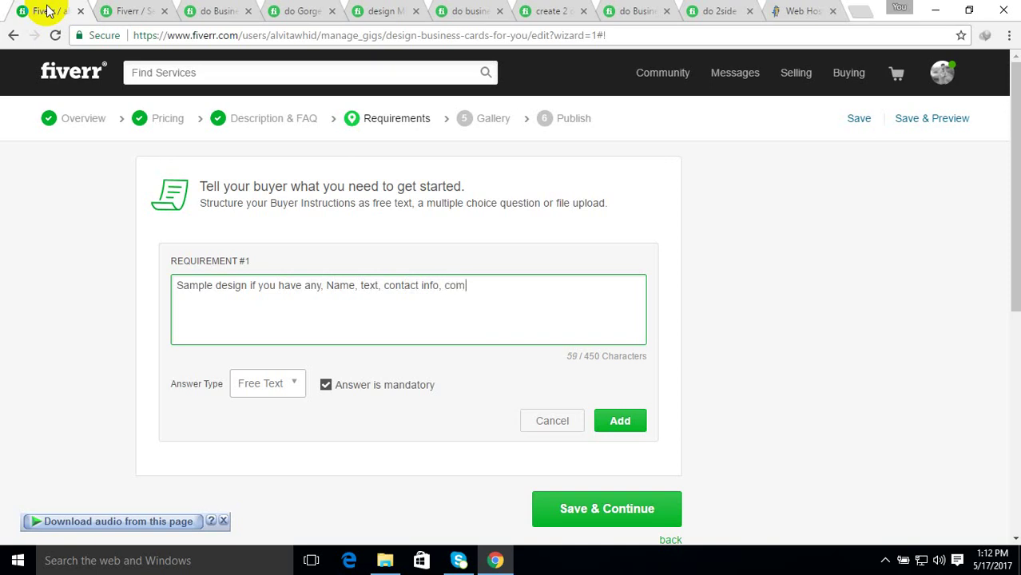
{"action": "key", "text": "BackSpace"}
{"action": "key", "text": "BackSpace"}
{"action": "key", "text": "BackSpace"}
{"action": "type", "text": "logo."}
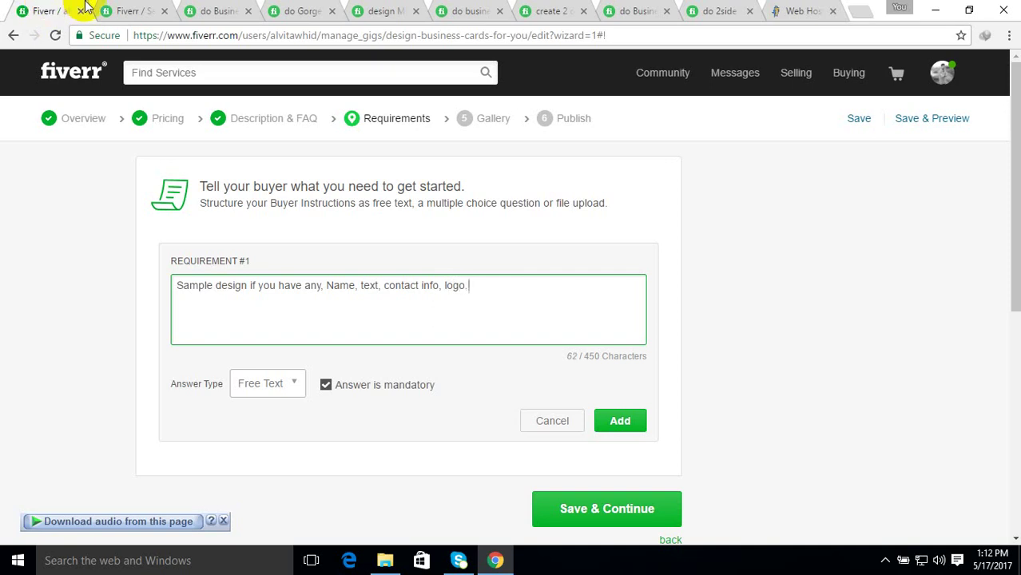
{"action": "scroll", "coordinate": [203, 253], "scroll_direction": "down", "scroll_amount": 2}
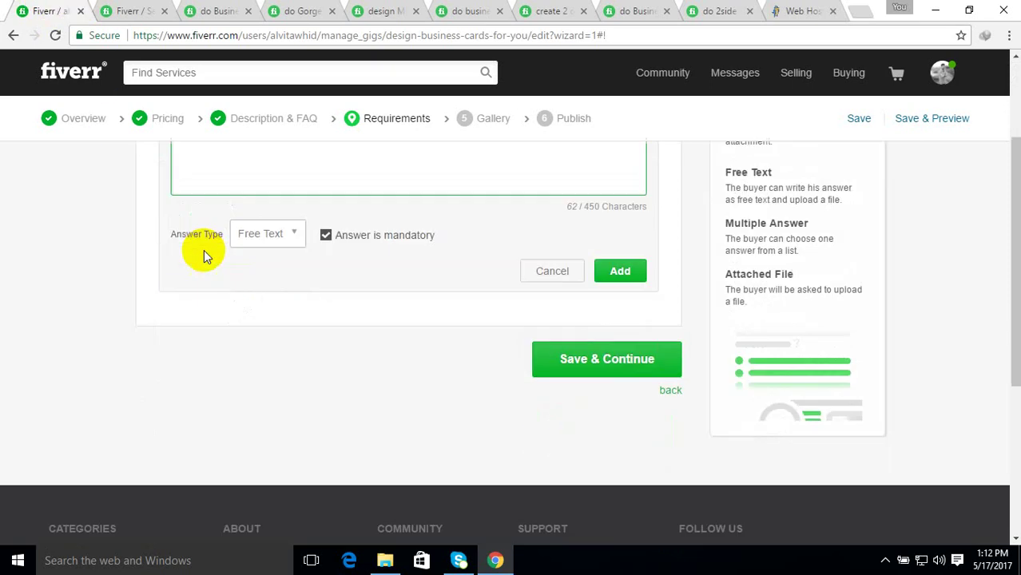
{"action": "left_click", "coordinate": [615, 272]}
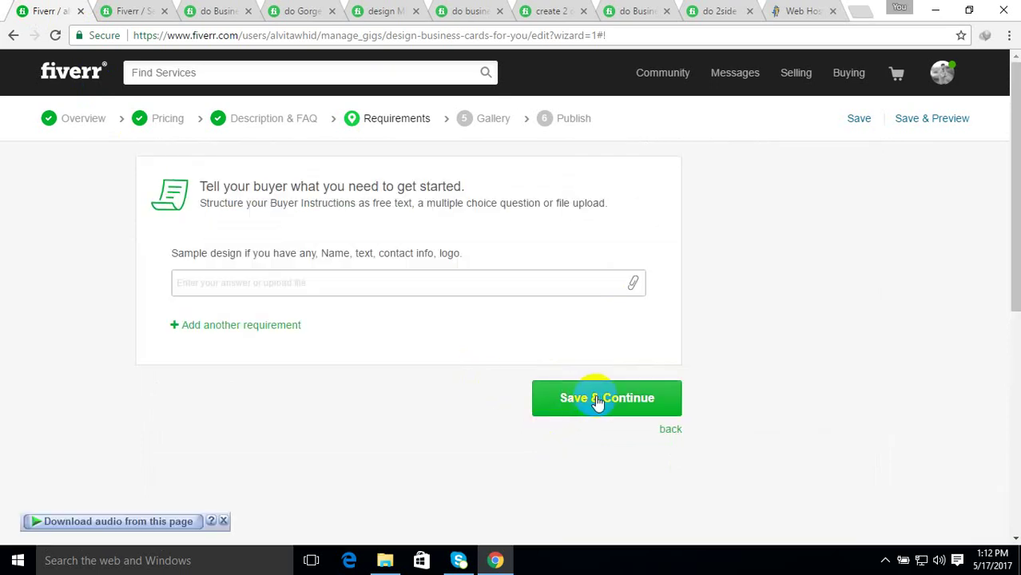
Save the buyer requirements and continue to the Gallery page of the gig
{"action": "left_click", "coordinate": [623, 407]}
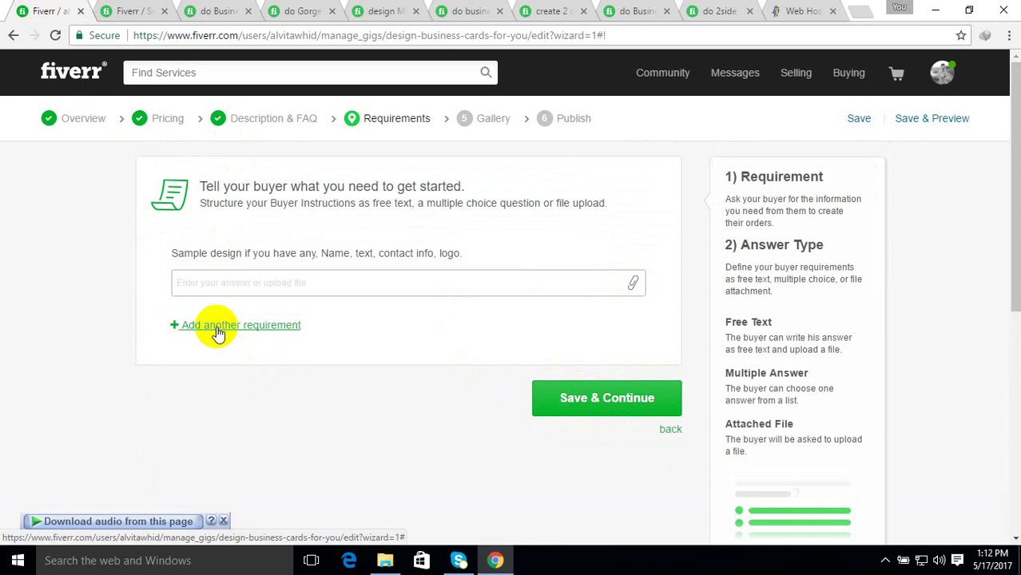
{"action": "left_click", "coordinate": [607, 400]}
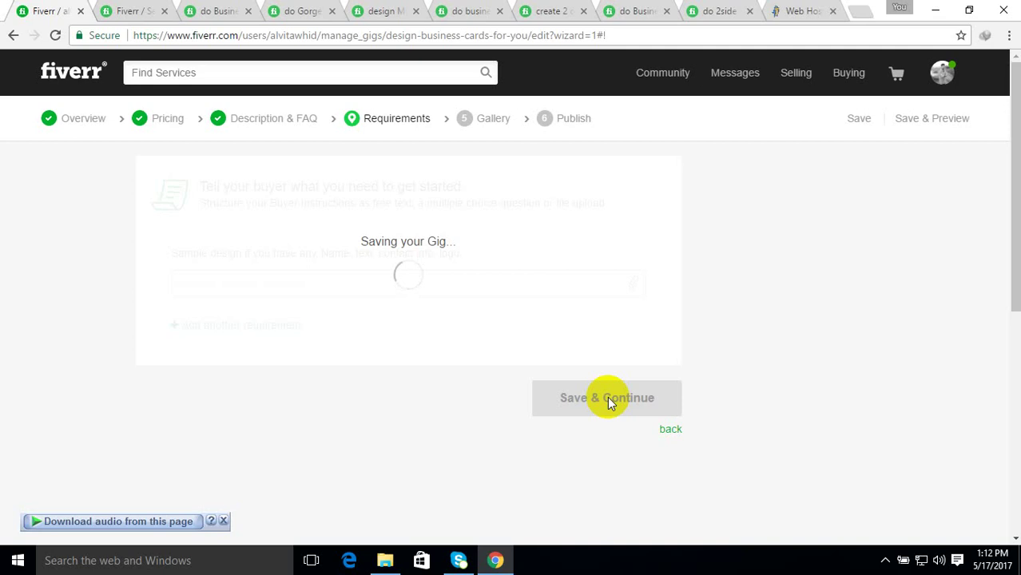
{"action": "left_click", "coordinate": [609, 400]}
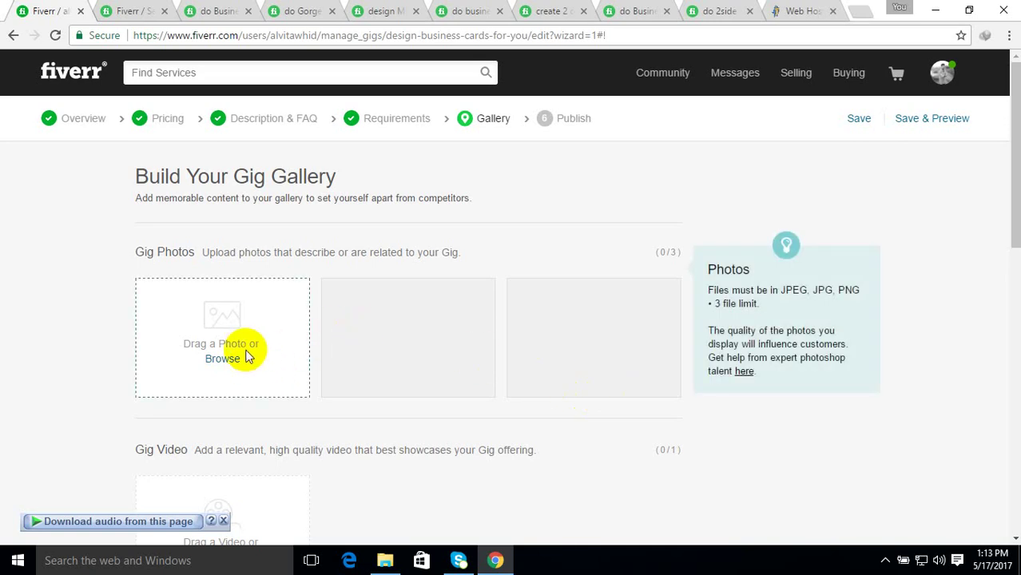
Examine the gallery images and cover photo of the competitor gig "I Will Do Business Card Business Card Design"
{"action": "left_click", "coordinate": [132, 11]}
{"action": "left_click", "coordinate": [204, 11]}
{"action": "mouse_move", "coordinate": [302, 148]}
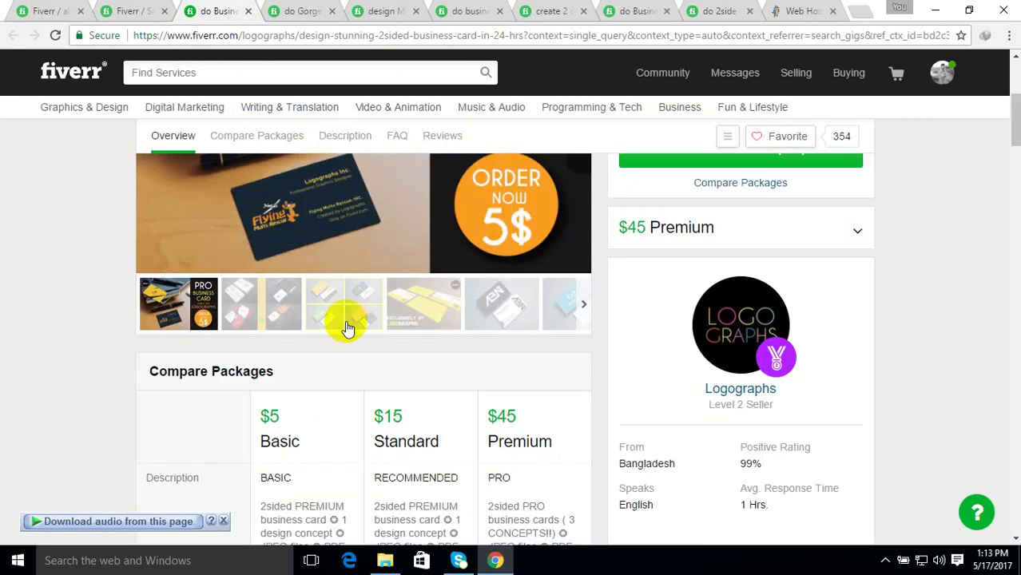
{"action": "scroll", "coordinate": [281, 231], "scroll_direction": "up", "scroll_amount": 2}
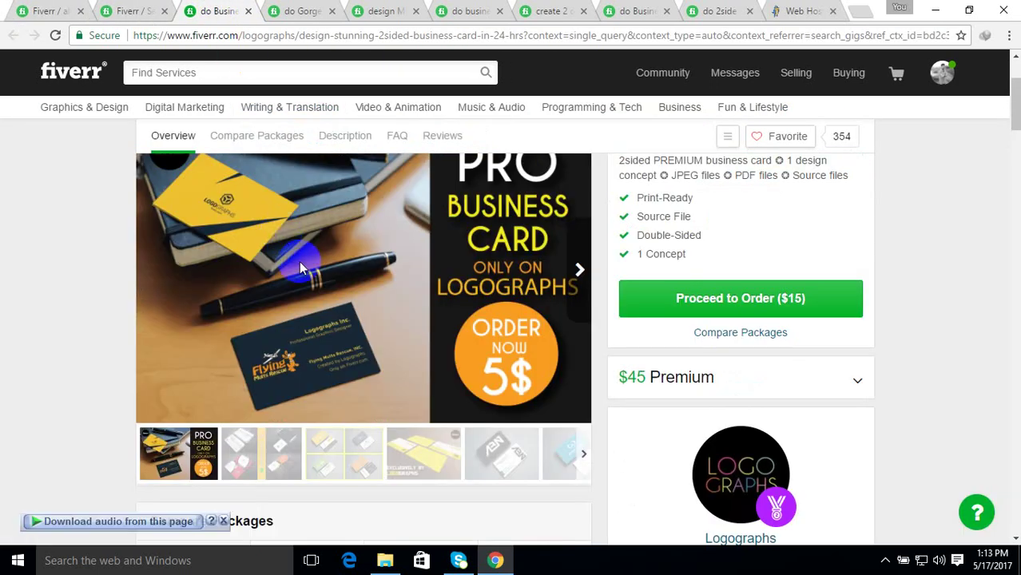
{"action": "left_click", "coordinate": [244, 455]}
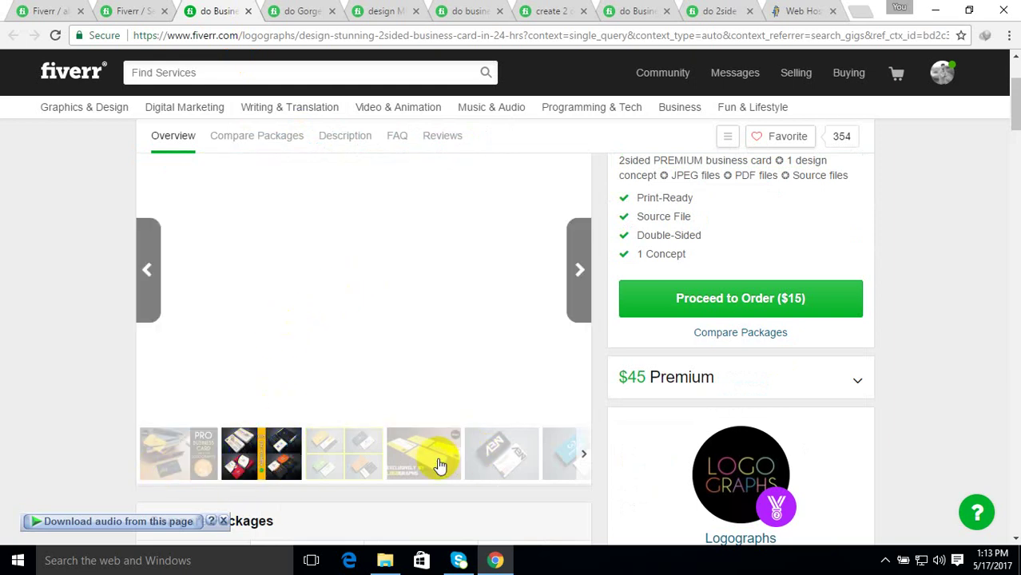
{"action": "left_click", "coordinate": [348, 454]}
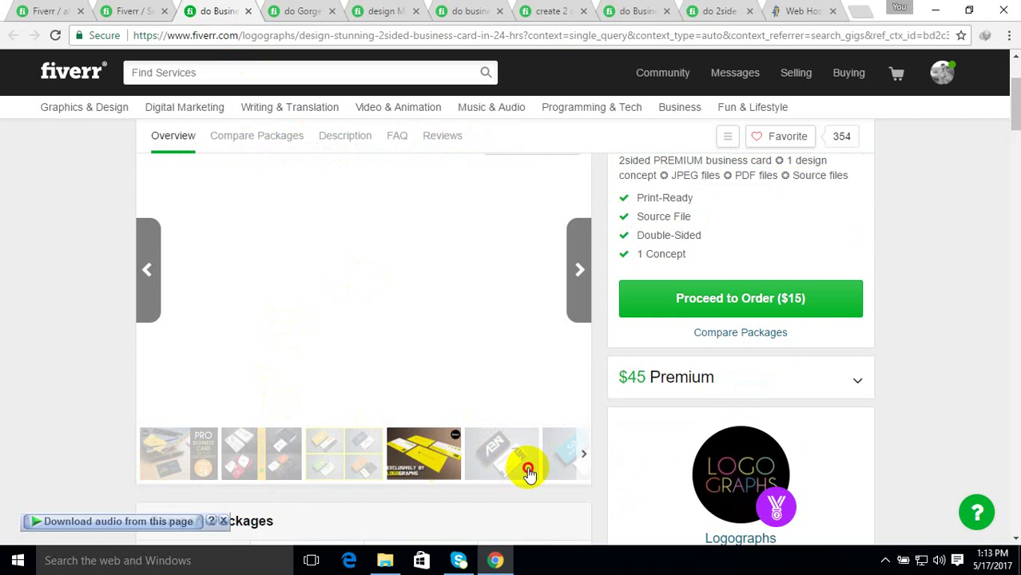
{"action": "left_click", "coordinate": [172, 451]}
{"action": "scroll", "coordinate": [241, 336], "scroll_direction": "up", "scroll_amount": 2}
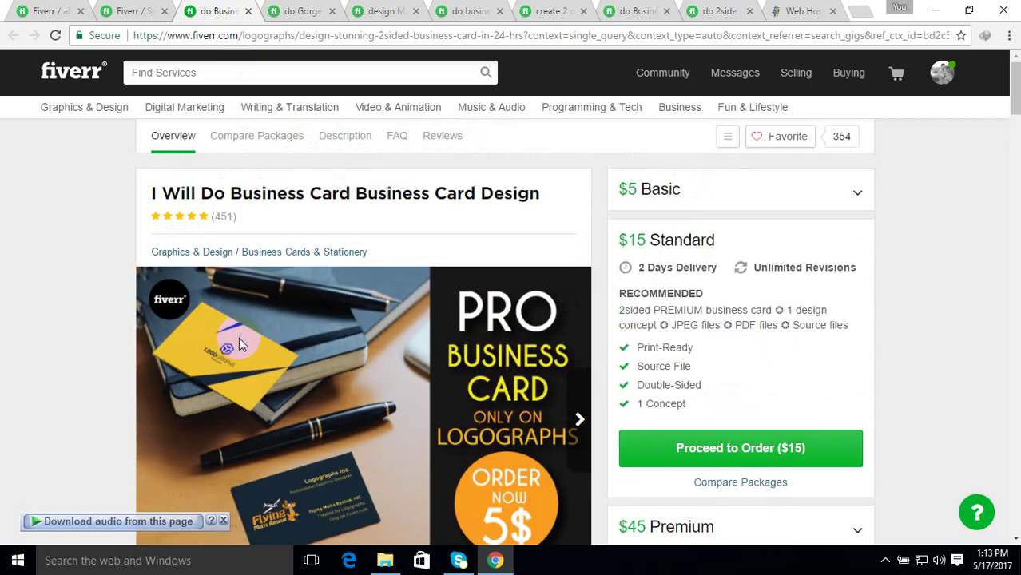
{"action": "scroll", "coordinate": [239, 344], "scroll_direction": "down", "scroll_amount": 1}
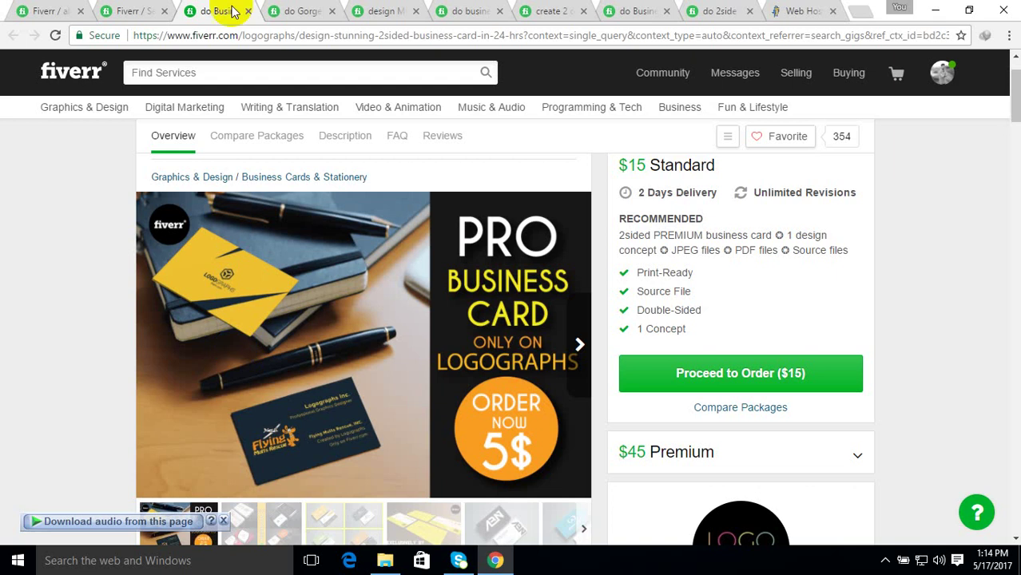
Compare the cover images and gallery thumbnails of the other competitors' business card gigs, up to the two-concept gig
{"action": "left_click", "coordinate": [307, 12]}
{"action": "left_click", "coordinate": [361, 14]}
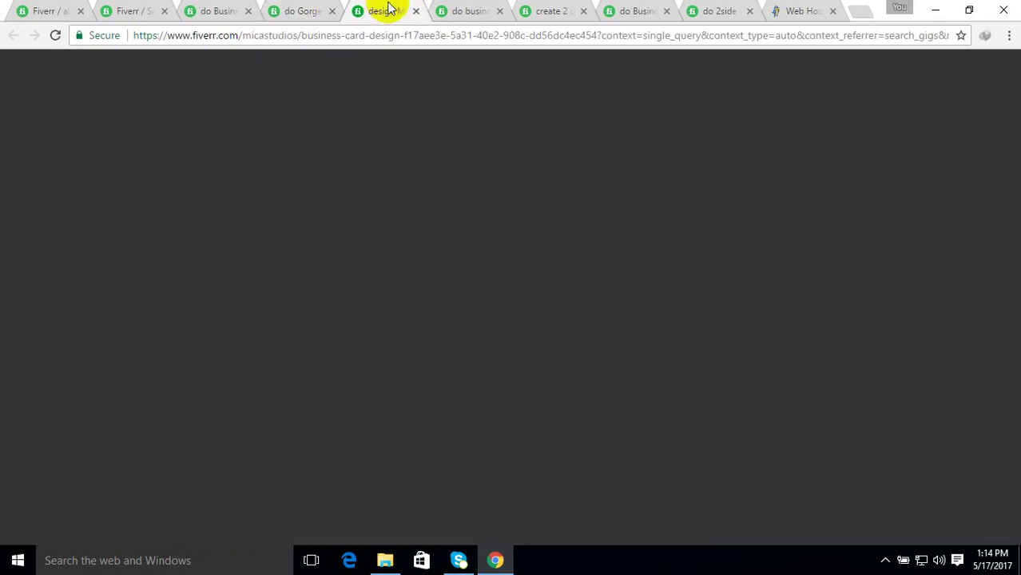
{"action": "scroll", "coordinate": [376, 226], "scroll_direction": "up", "scroll_amount": 10}
{"action": "scroll", "coordinate": [371, 223], "scroll_direction": "up", "scroll_amount": 2}
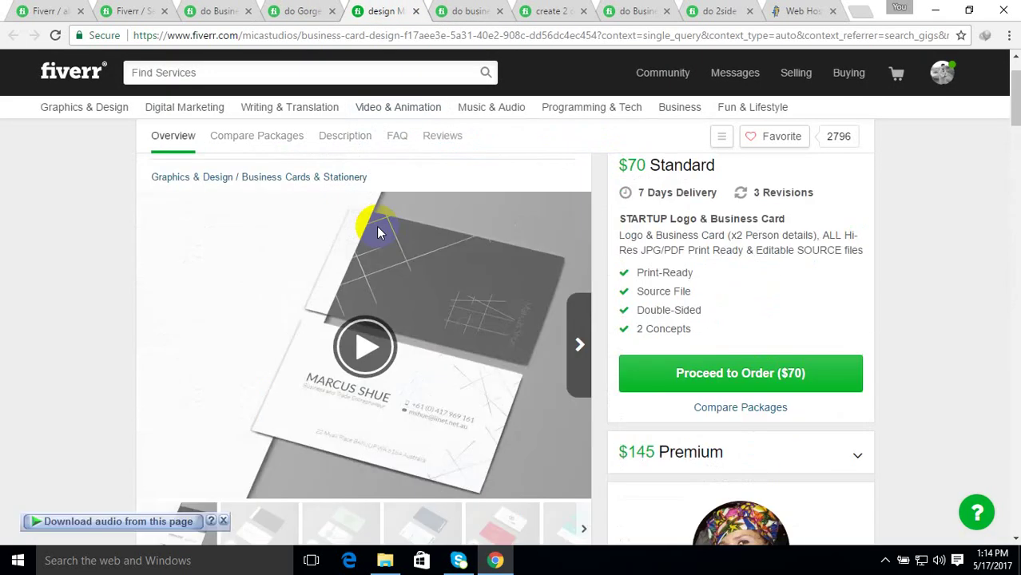
{"action": "scroll", "coordinate": [374, 230], "scroll_direction": "down", "scroll_amount": 2}
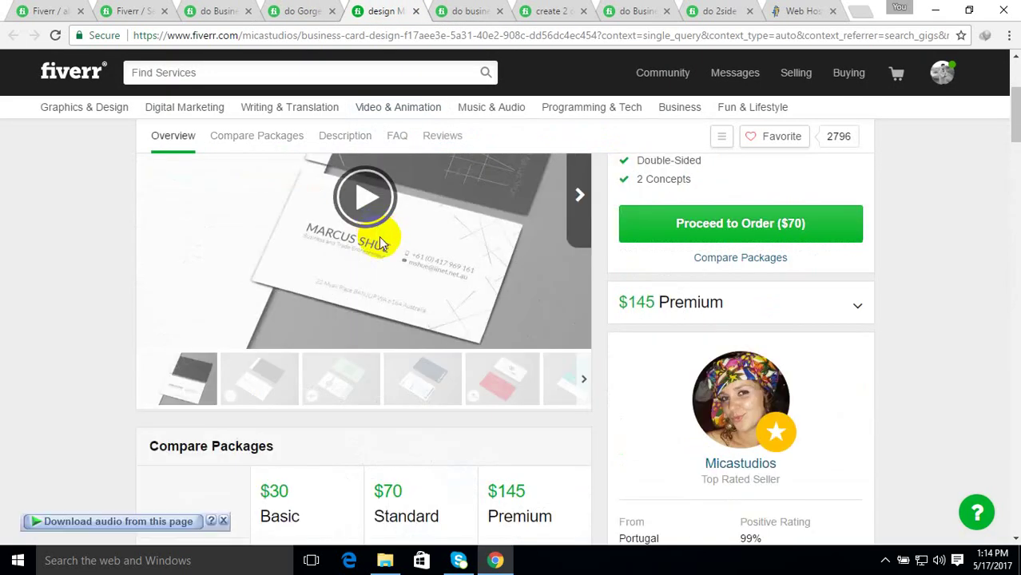
{"action": "left_click", "coordinate": [465, 11]}
{"action": "scroll", "coordinate": [462, 240], "scroll_direction": "up", "scroll_amount": 5}
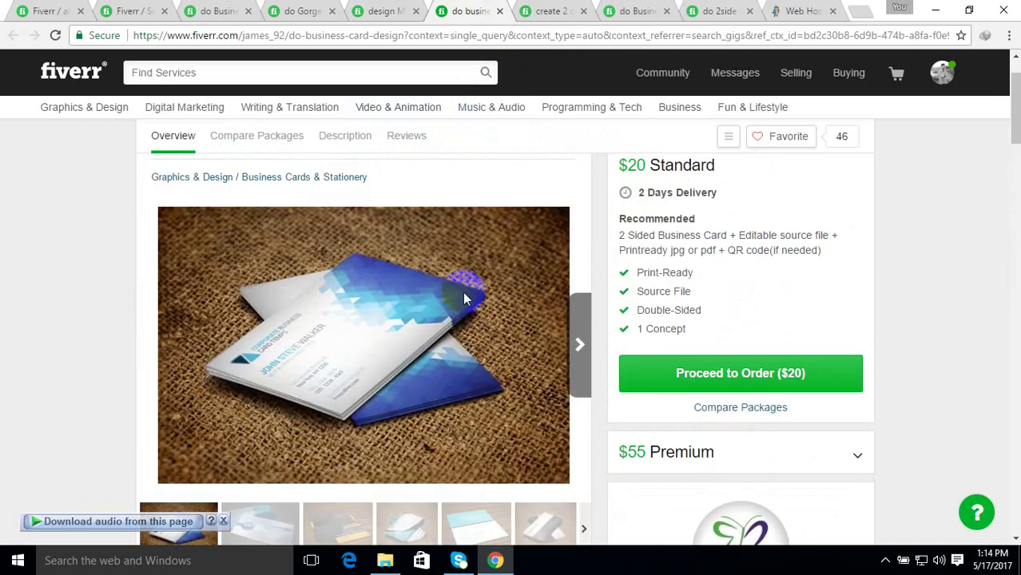
{"action": "scroll", "coordinate": [463, 292], "scroll_direction": "down", "scroll_amount": 1}
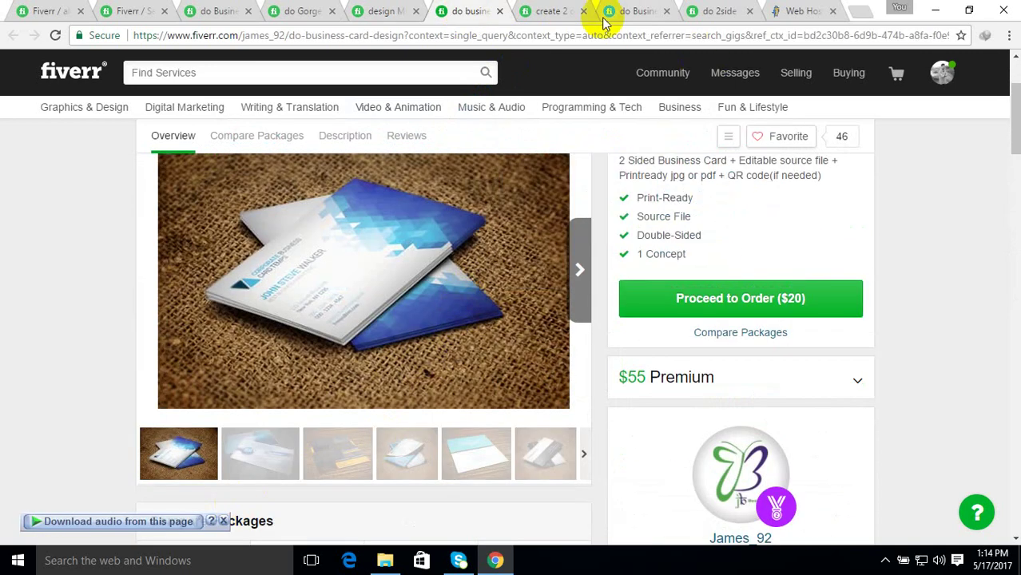
{"action": "left_click", "coordinate": [544, 11]}
{"action": "scroll", "coordinate": [593, 280], "scroll_direction": "up", "scroll_amount": 5}
{"action": "scroll", "coordinate": [591, 283], "scroll_direction": "up", "scroll_amount": 8}
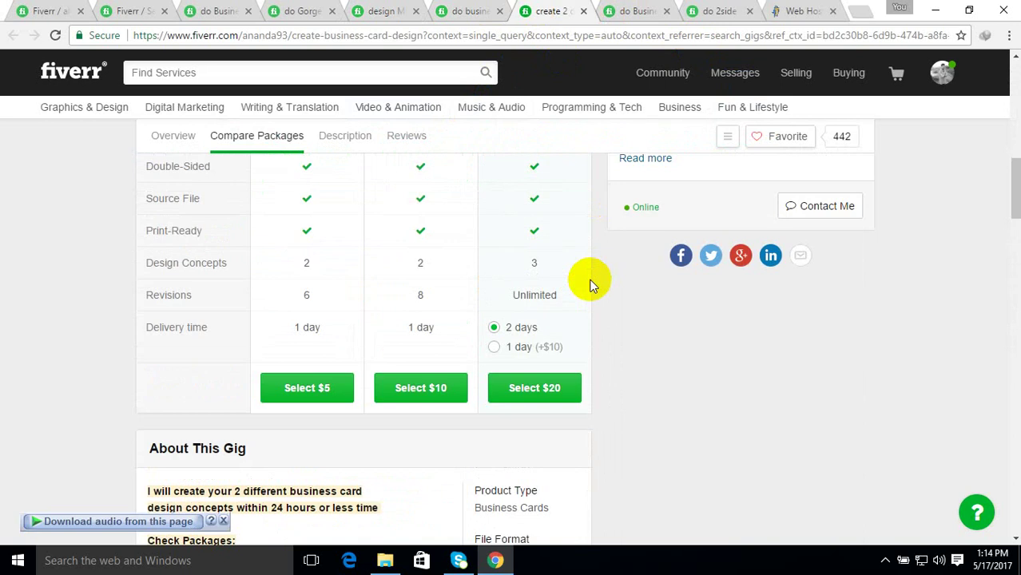
Return to the own gig's Gallery page and look over its photo, video and PDF upload areas
{"action": "left_click", "coordinate": [38, 12]}
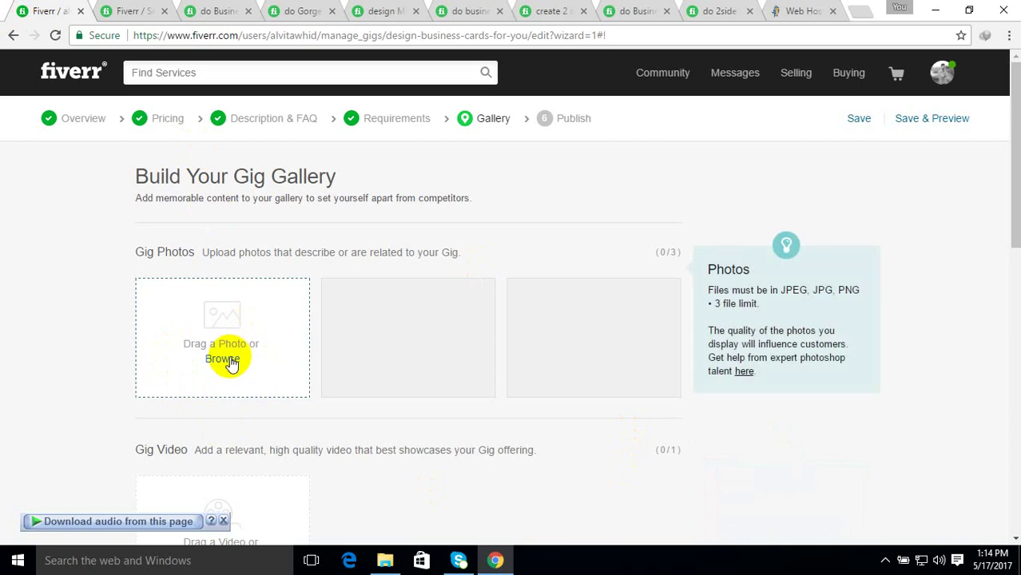
{"action": "left_click", "coordinate": [860, 10]}
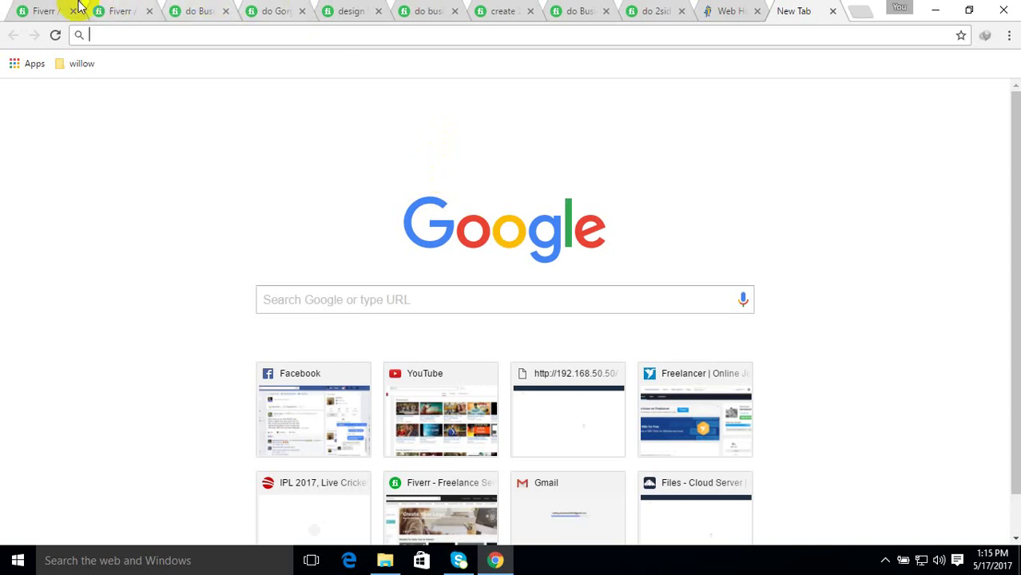
{"action": "left_click", "coordinate": [22, 12]}
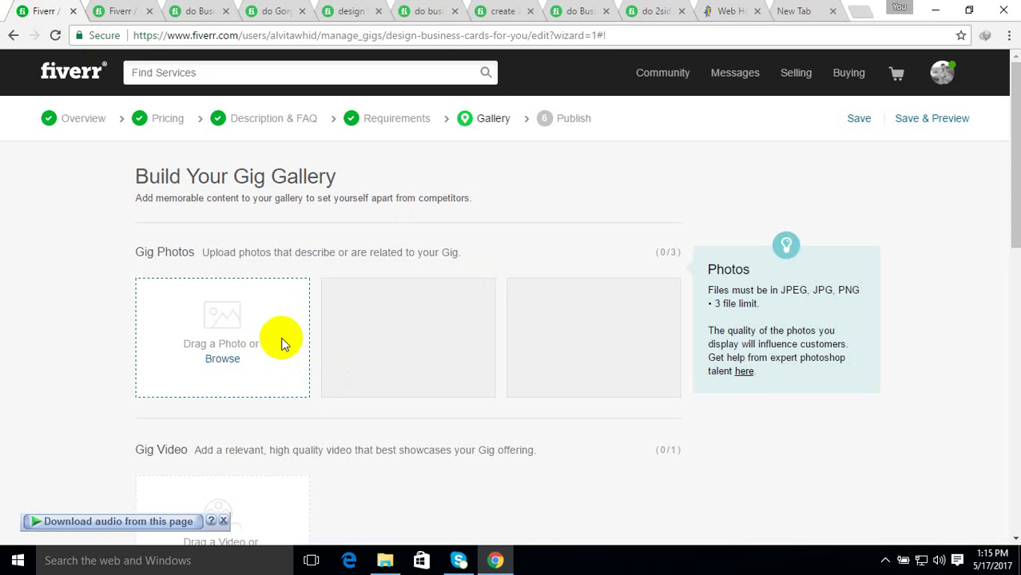
{"action": "scroll", "coordinate": [286, 342], "scroll_direction": "down", "scroll_amount": 3}
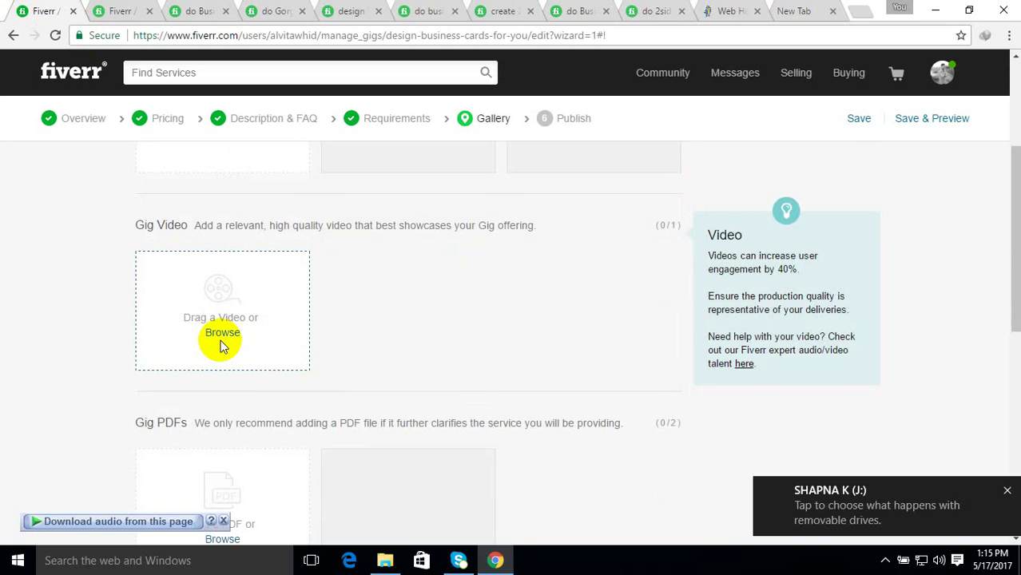
Open the removable drive J: in File Explorer and preview the front part 1- JPG from BUSINESS CARD, set 6
{"action": "left_click", "coordinate": [883, 515]}
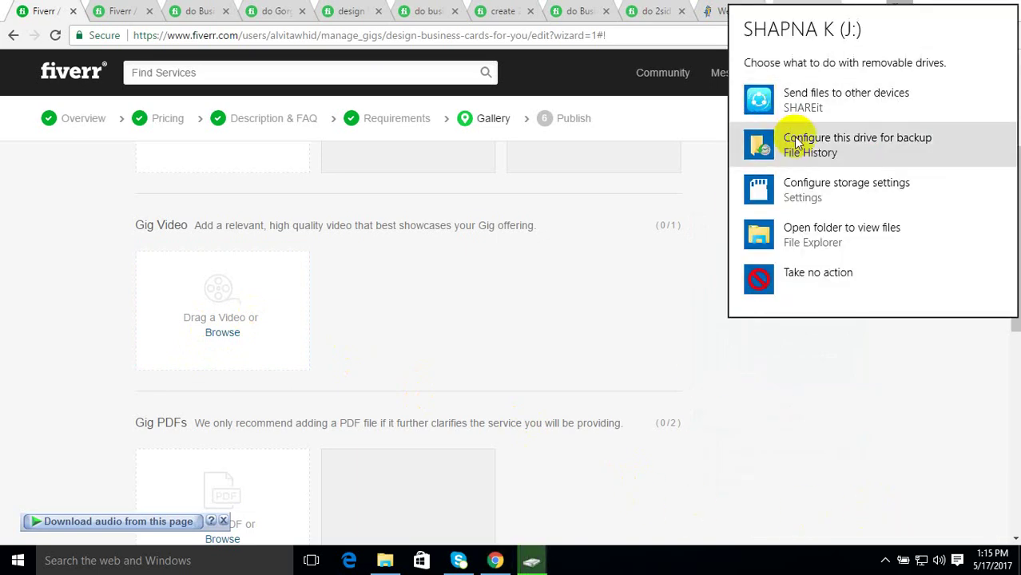
{"action": "left_click", "coordinate": [813, 235]}
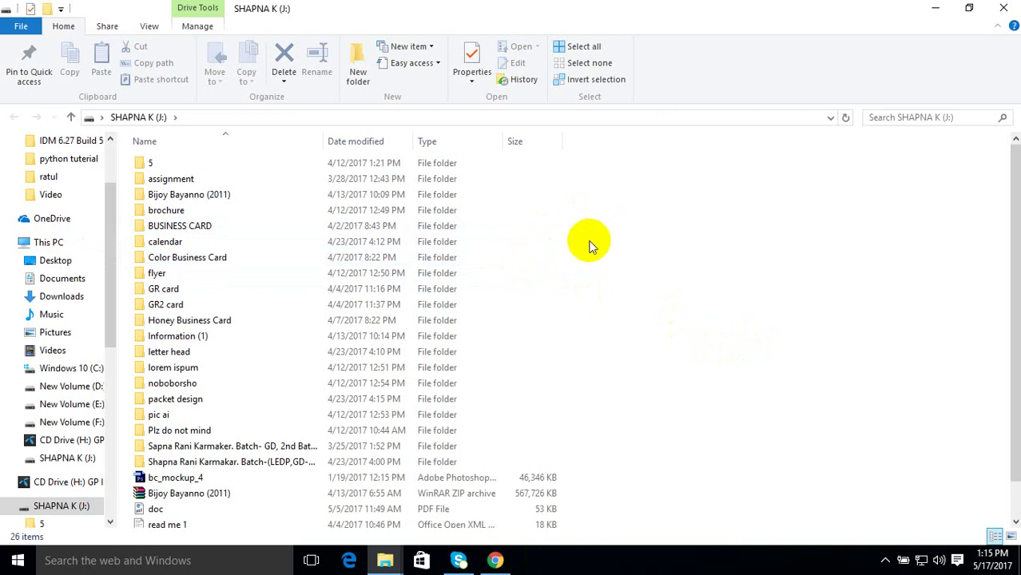
{"action": "double_click", "coordinate": [411, 225]}
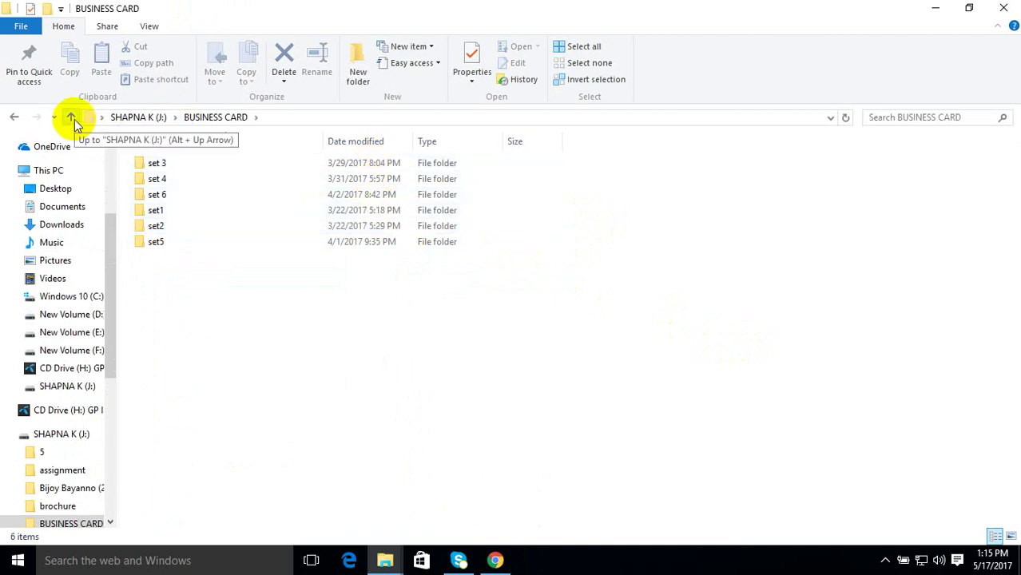
{"action": "double_click", "coordinate": [155, 194]}
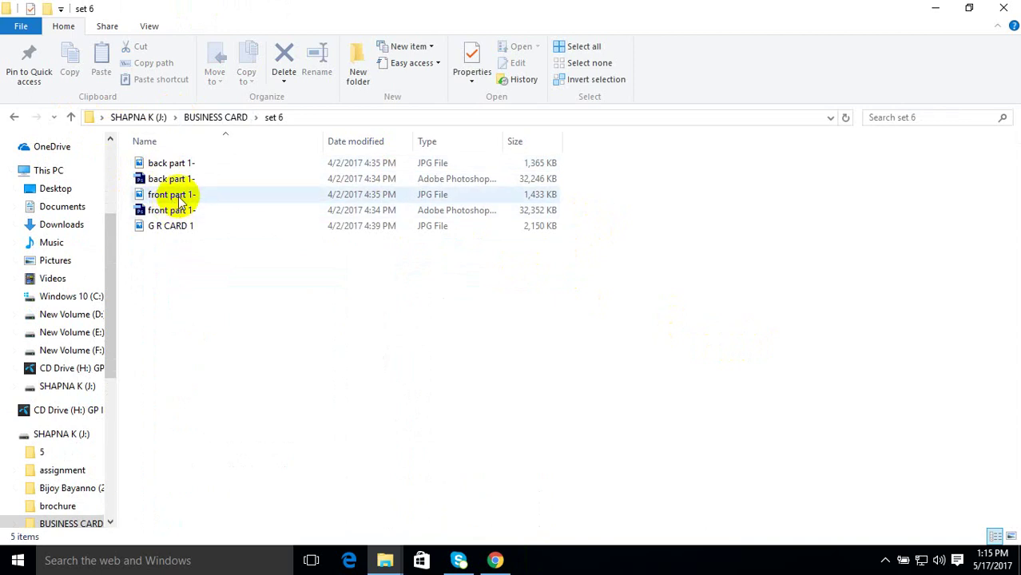
{"action": "double_click", "coordinate": [179, 197]}
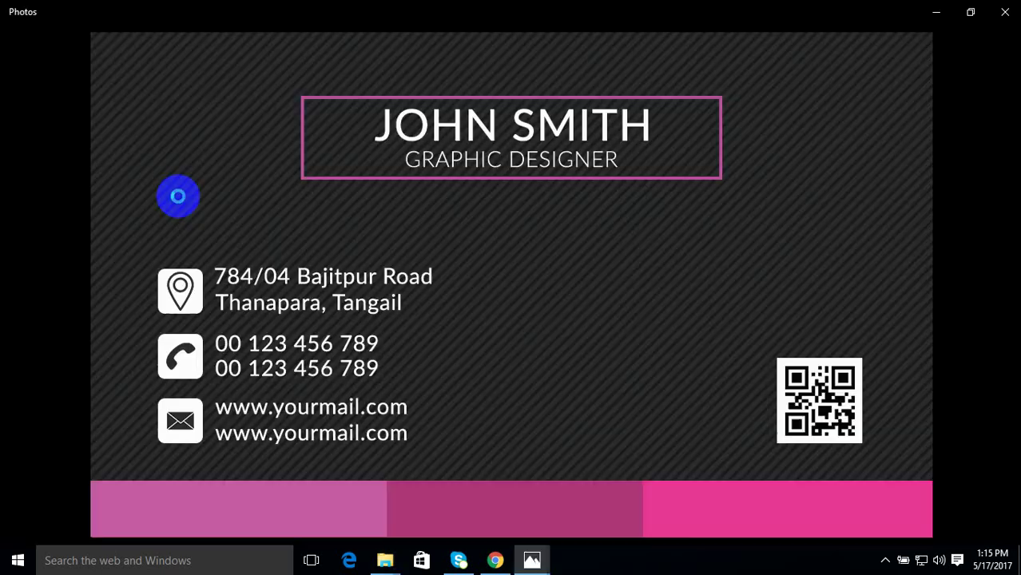
{"action": "left_click", "coordinate": [1005, 12]}
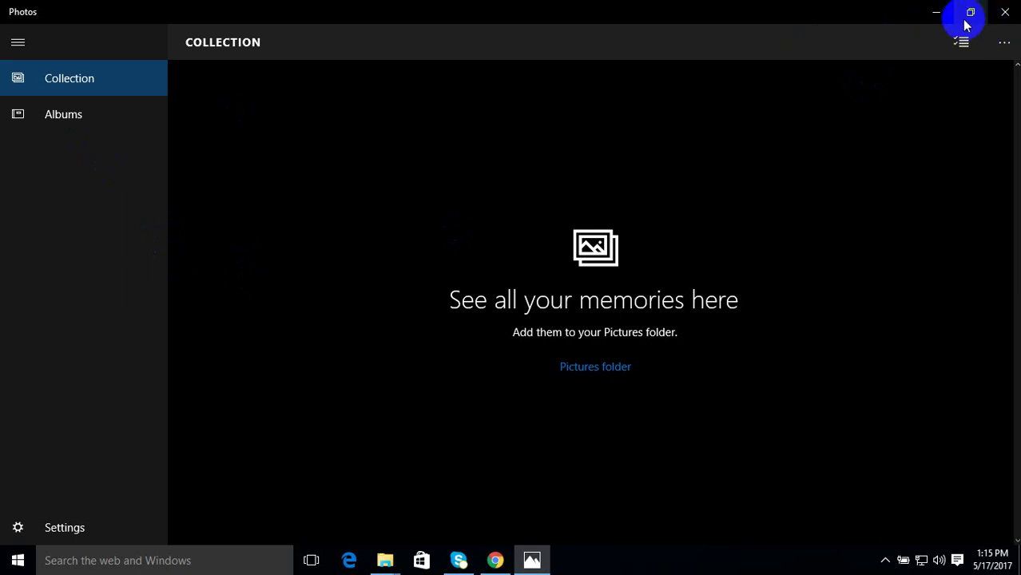
{"action": "left_click", "coordinate": [1005, 13]}
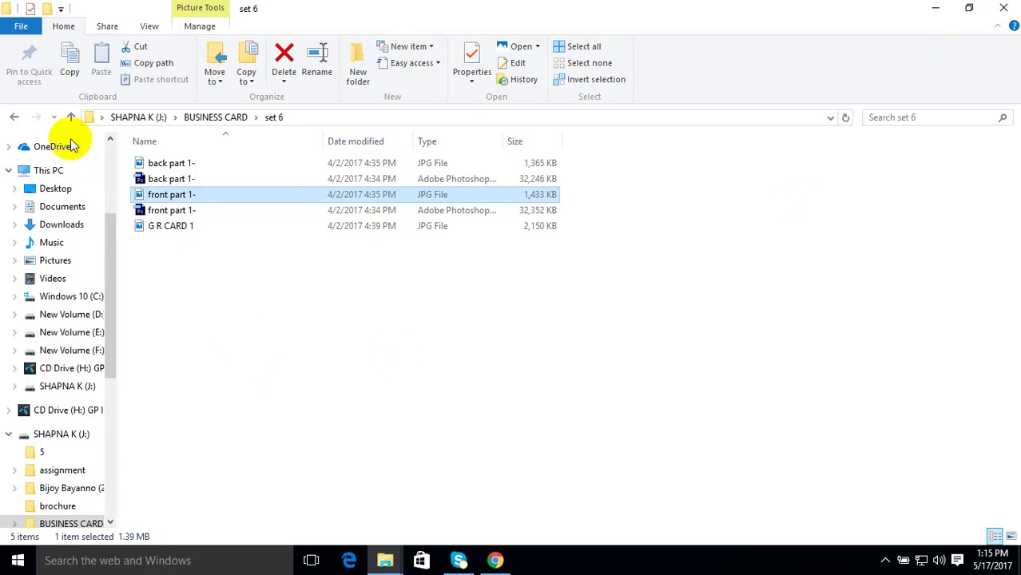
Preview the card front5 and card 5 JPG images in the set5 folder of BUSINESS CARD
{"action": "left_click", "coordinate": [70, 114]}
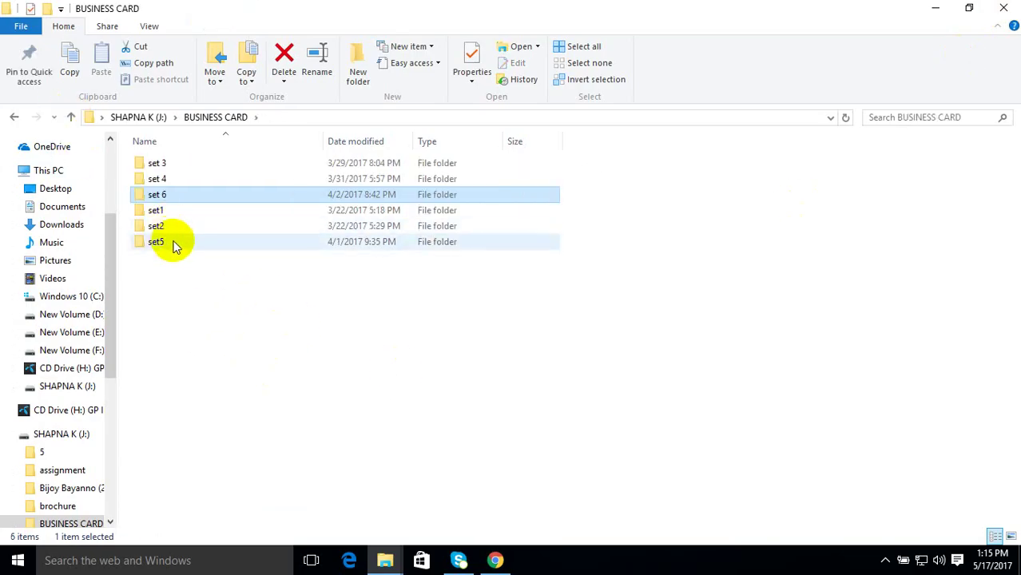
{"action": "double_click", "coordinate": [172, 241]}
{"action": "double_click", "coordinate": [177, 211]}
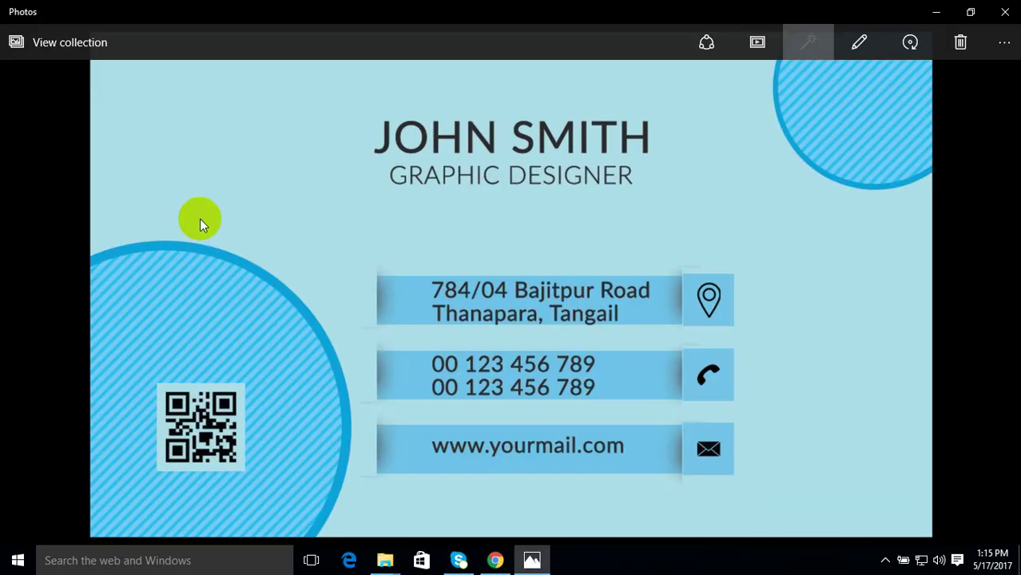
{"action": "left_click", "coordinate": [1007, 14]}
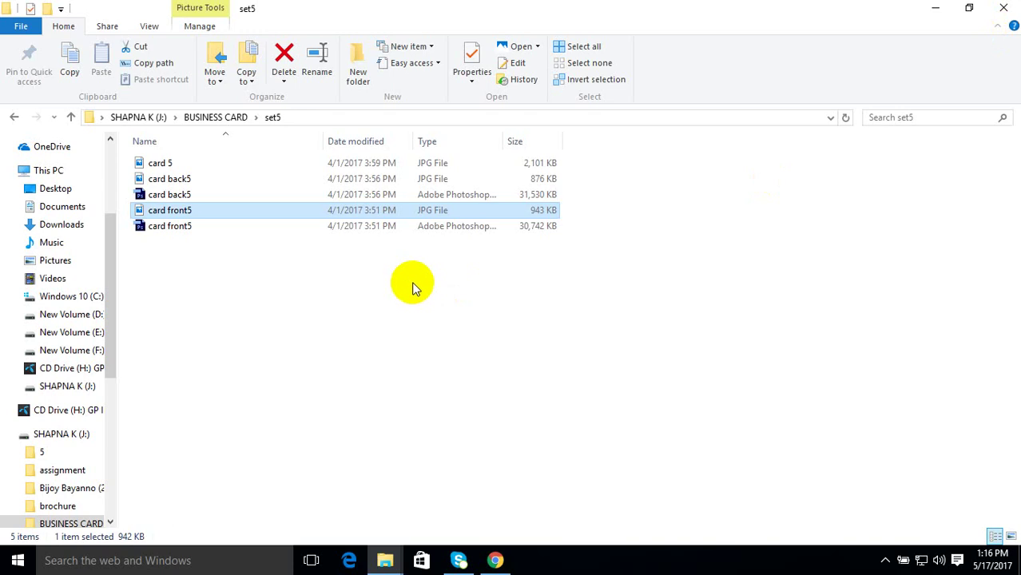
{"action": "left_click", "coordinate": [334, 162]}
{"action": "double_click", "coordinate": [334, 162]}
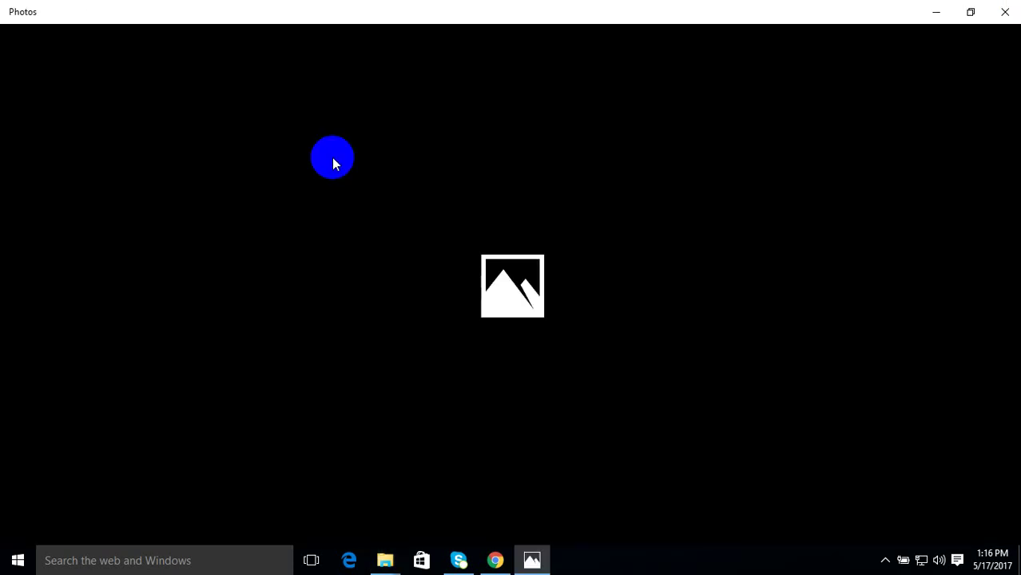
{"action": "left_click", "coordinate": [1004, 14]}
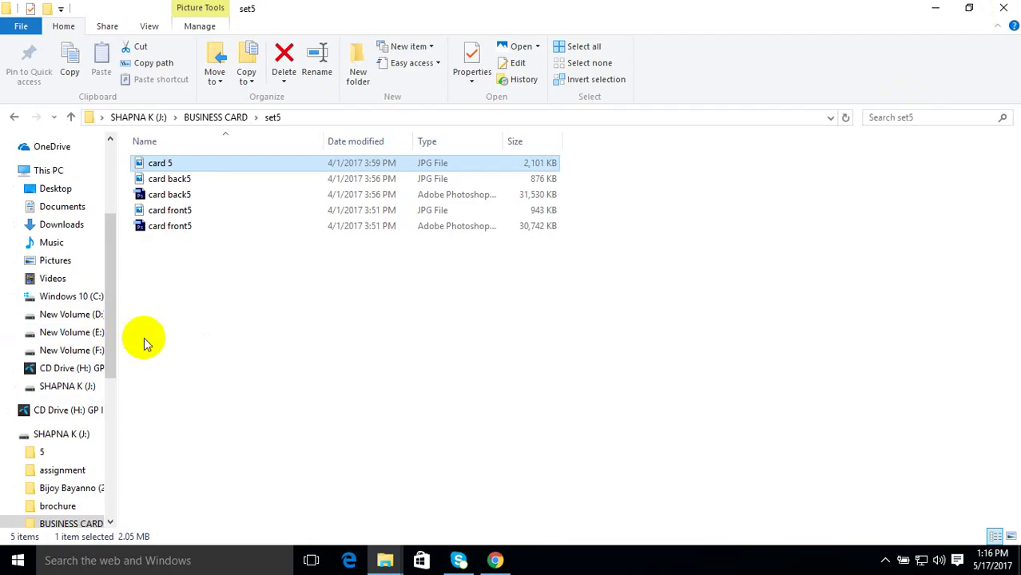
Put away the open File Explorer windows and switch back to Chrome with the gig editor
{"action": "left_click", "coordinate": [937, 10]}
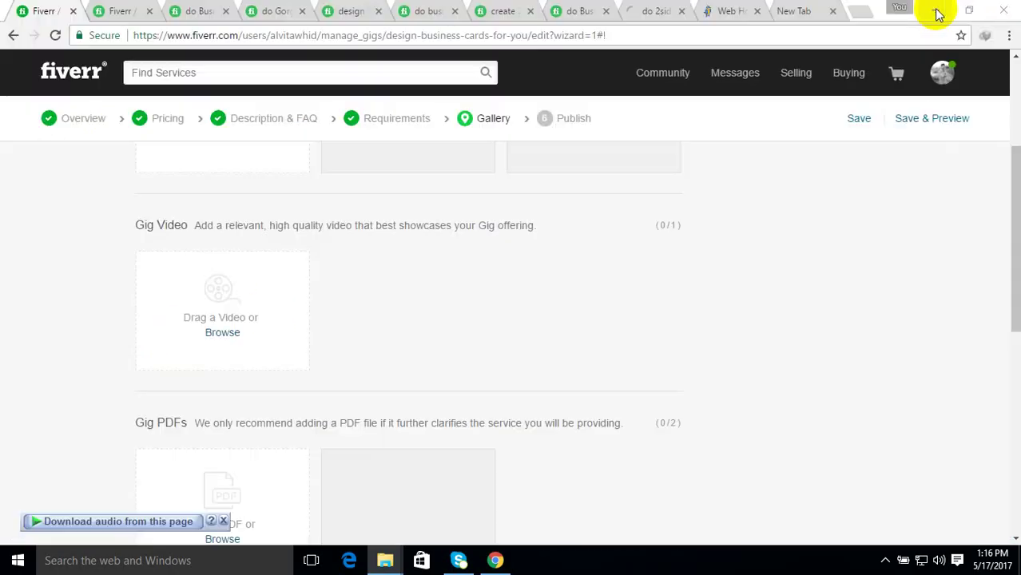
{"action": "left_click", "coordinate": [936, 9]}
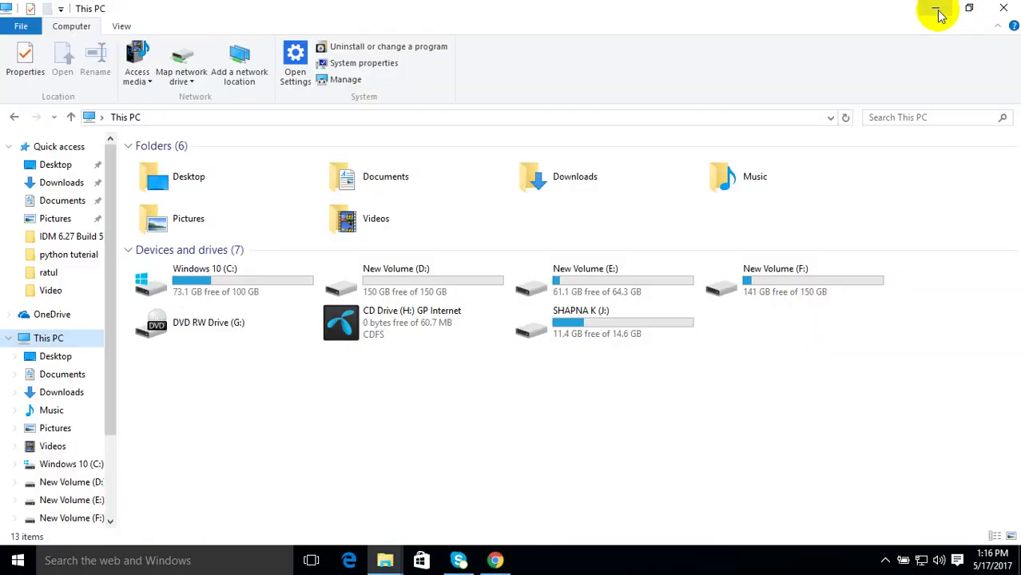
{"action": "left_click", "coordinate": [999, 9]}
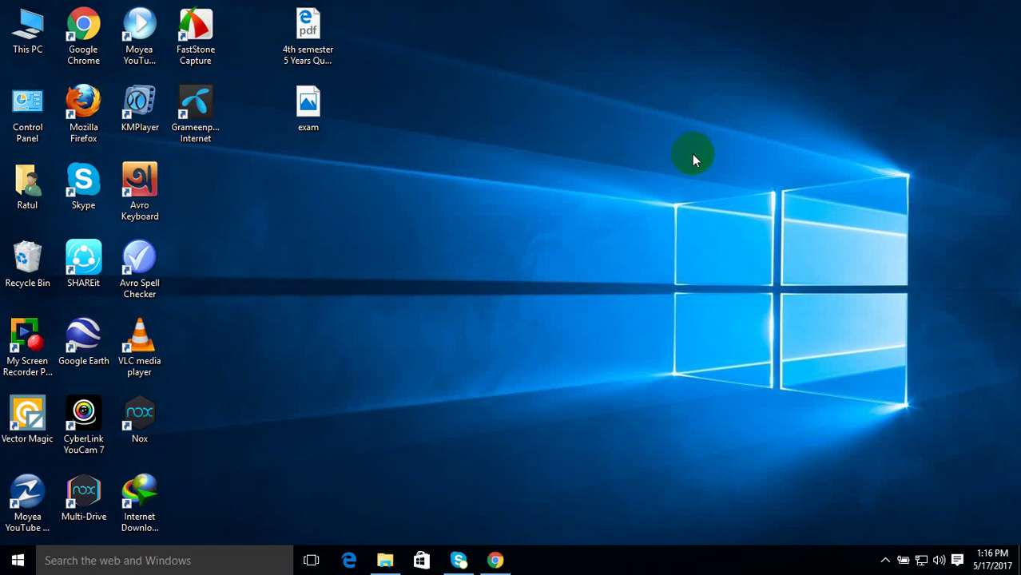
{"action": "left_click", "coordinate": [496, 560]}
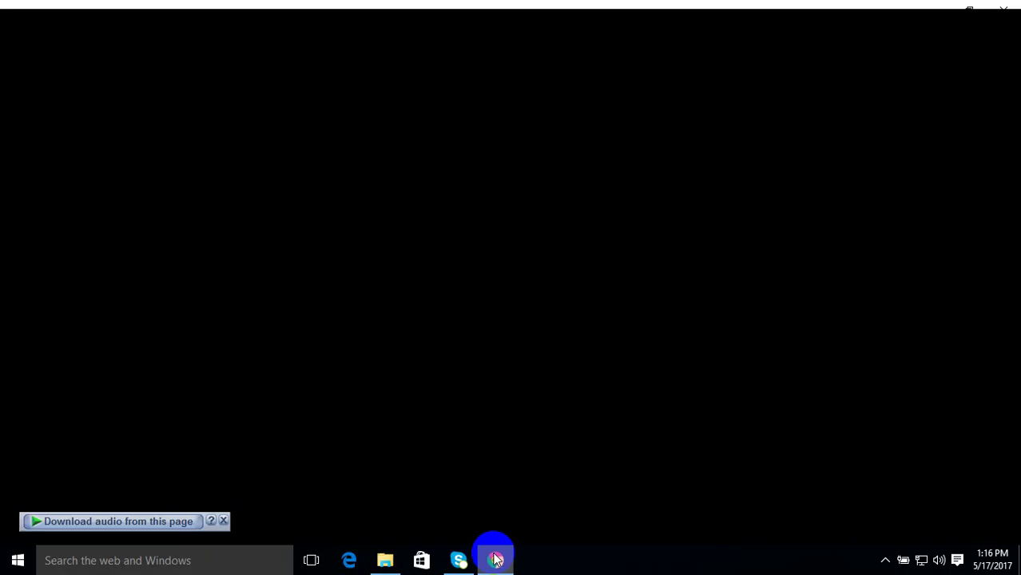
Try to upload the card 5 image from the Desktop as the first gig photo and look over the video upload area
{"action": "scroll", "coordinate": [227, 274], "scroll_direction": "up", "scroll_amount": 2}
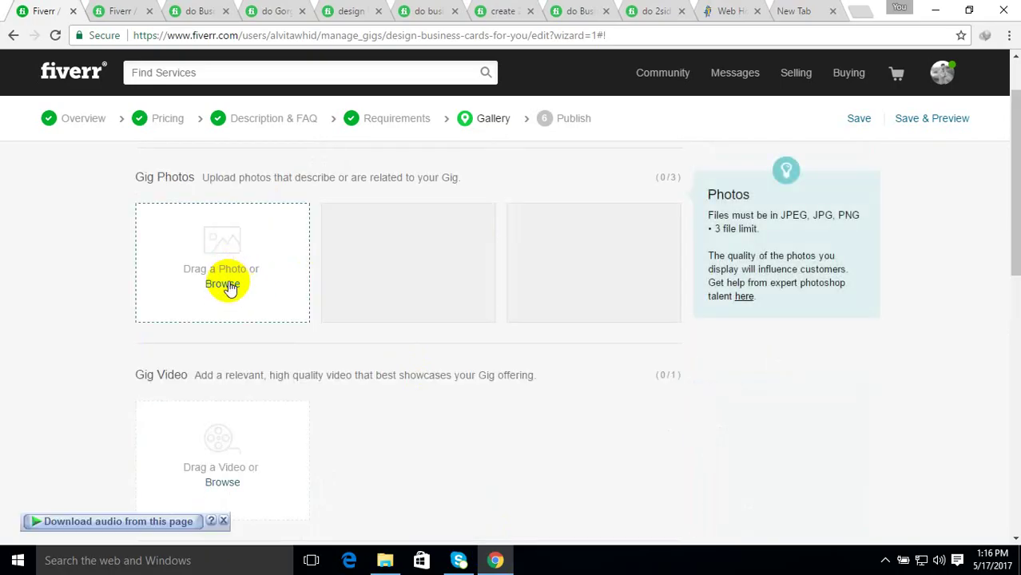
{"action": "left_click", "coordinate": [228, 284]}
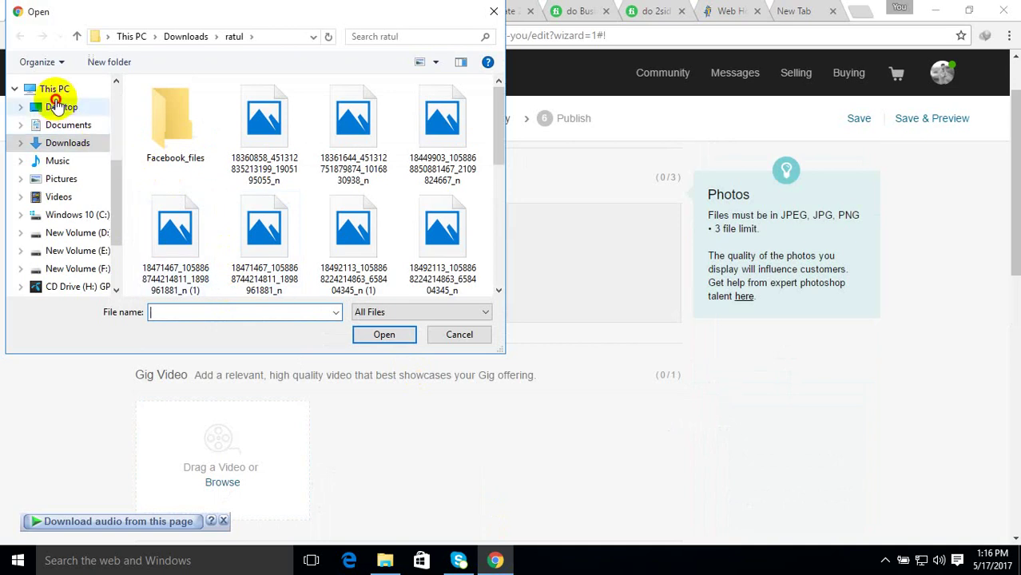
{"action": "left_click", "coordinate": [56, 103]}
{"action": "left_click", "coordinate": [264, 147]}
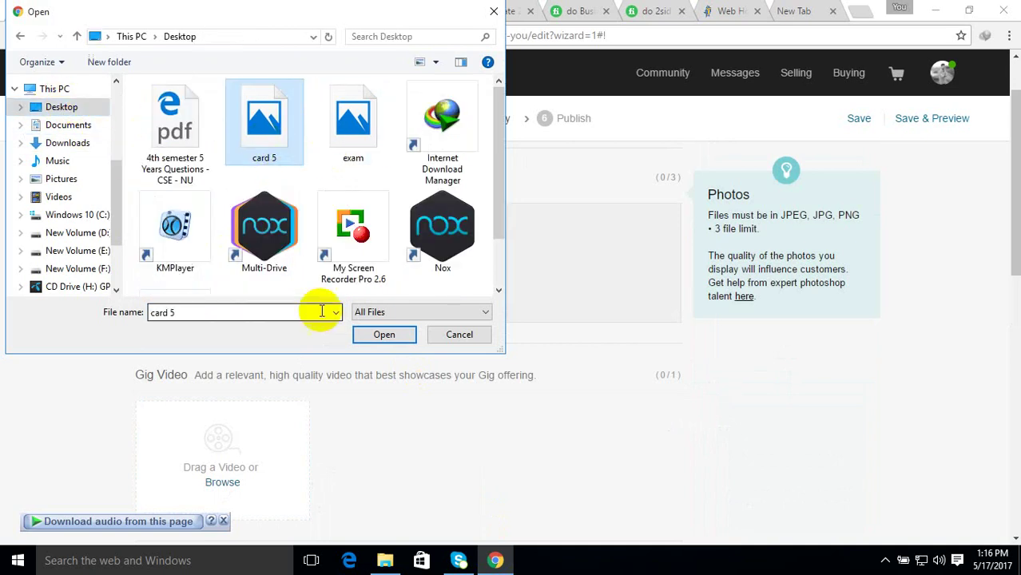
{"action": "left_click", "coordinate": [372, 337]}
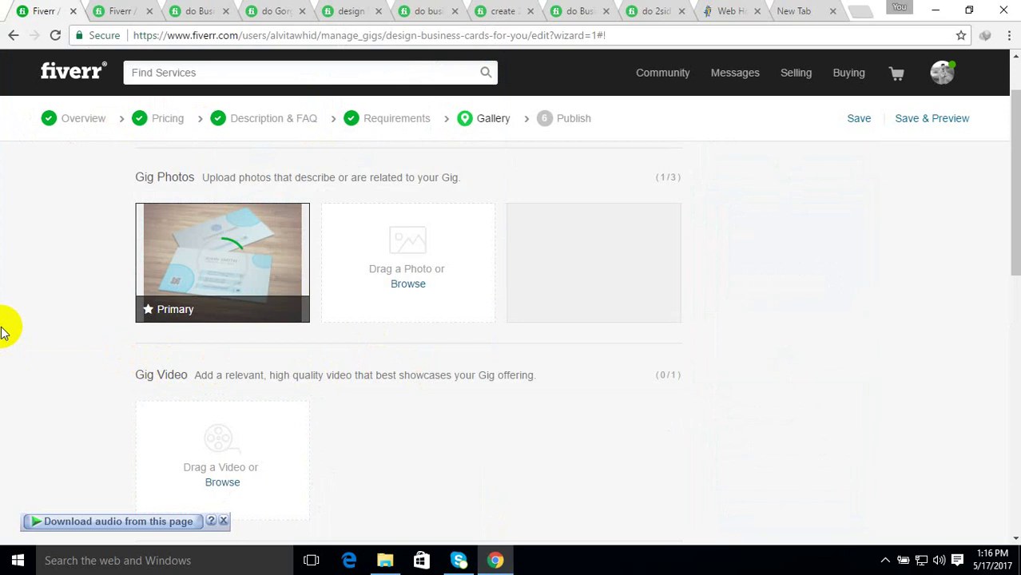
{"action": "scroll", "coordinate": [12, 336], "scroll_direction": "down", "scroll_amount": 2}
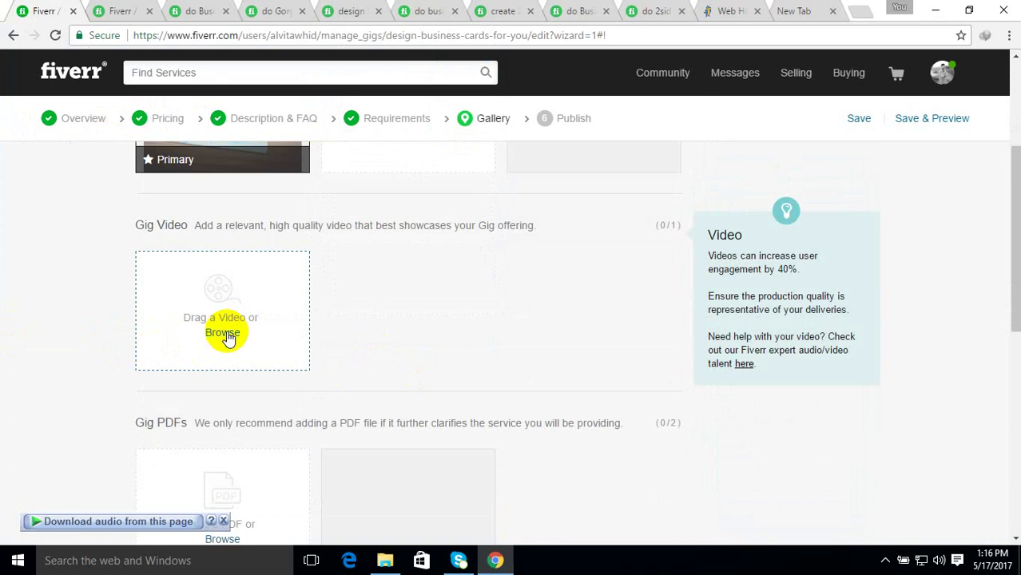
{"action": "scroll", "coordinate": [228, 338], "scroll_direction": "up", "scroll_amount": 3}
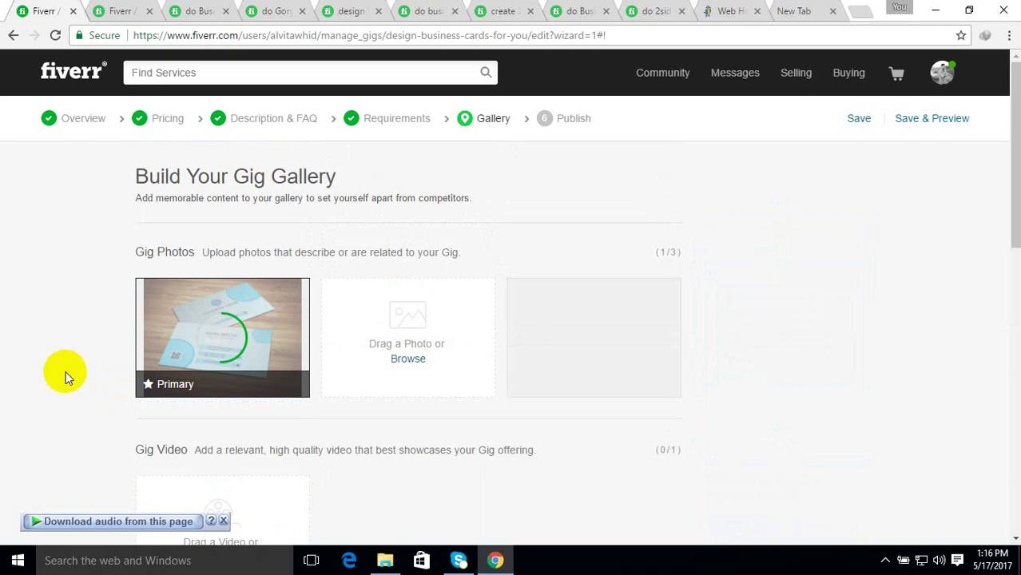
Look through the business card design search results, the 2-sided business card gig and the Gorgeous Business Card gig
{"action": "left_click", "coordinate": [112, 11]}
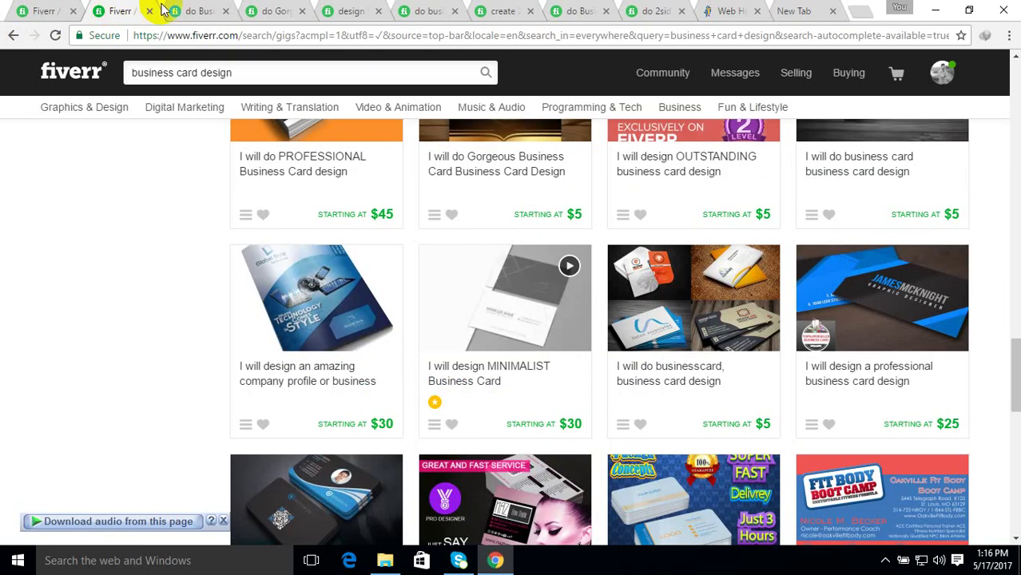
{"action": "left_click", "coordinate": [186, 10]}
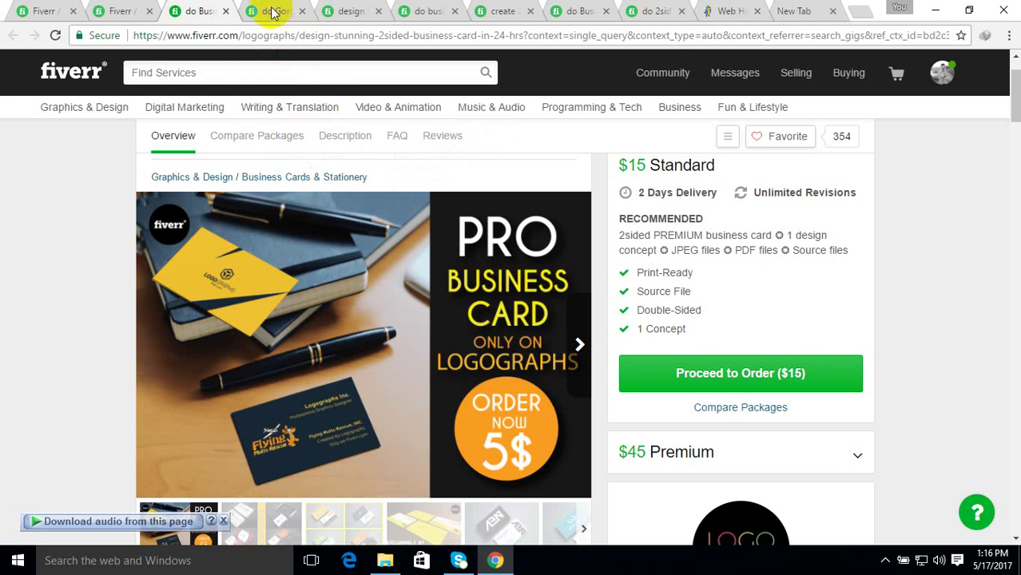
{"action": "left_click", "coordinate": [493, 561]}
{"action": "left_click", "coordinate": [495, 560]}
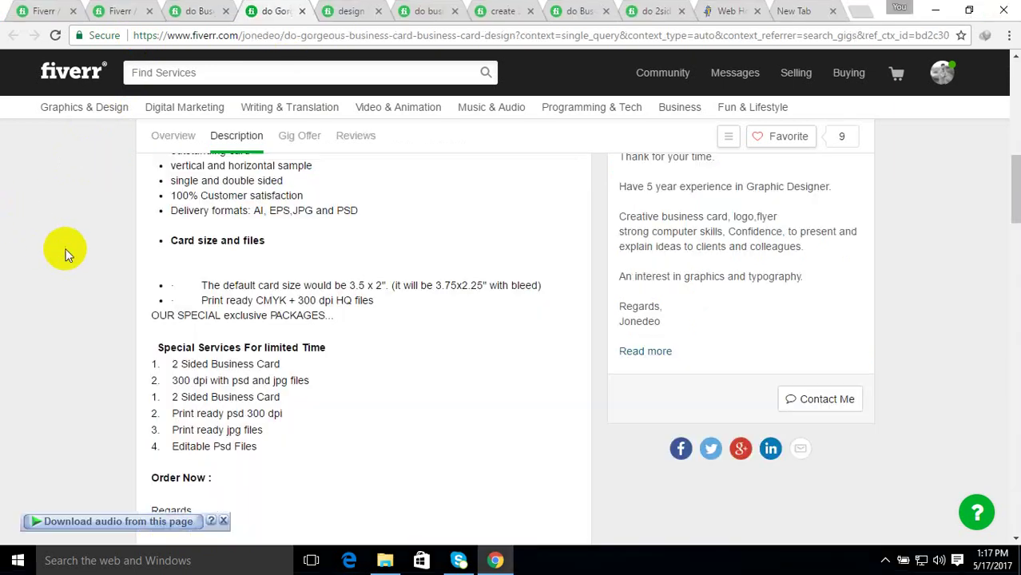
{"action": "scroll", "coordinate": [347, 346], "scroll_direction": "up", "scroll_amount": 6}
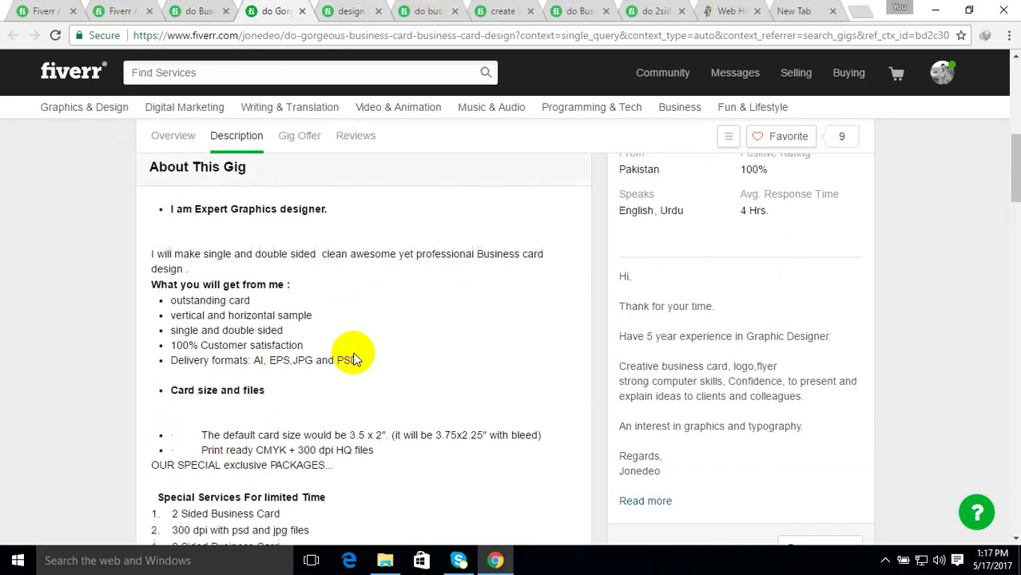
{"action": "scroll", "coordinate": [355, 286], "scroll_direction": "up", "scroll_amount": 3}
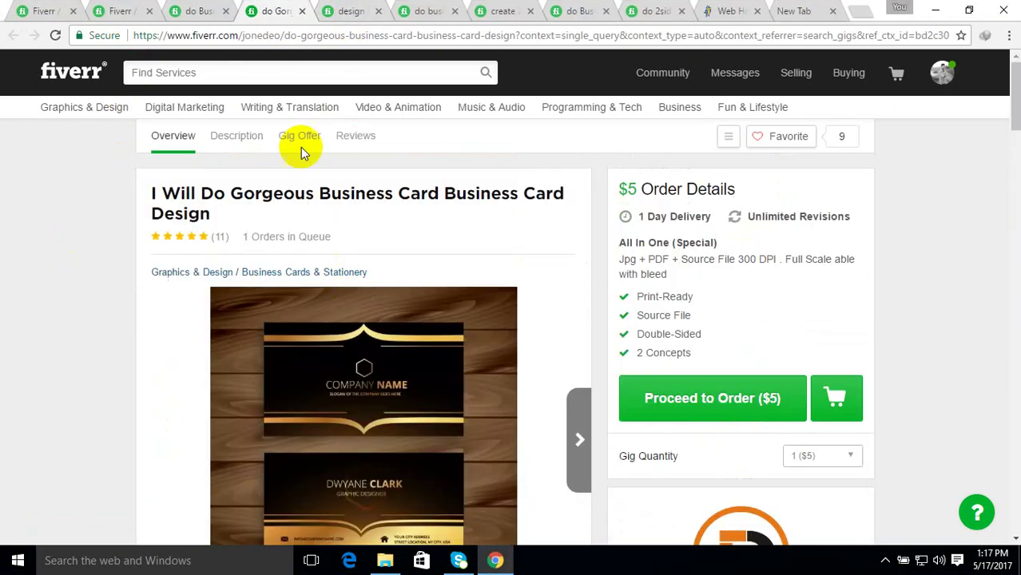
Open the Micastudios business card gig and try to play the video in its gallery
{"action": "left_click", "coordinate": [349, 12]}
{"action": "scroll", "coordinate": [409, 251], "scroll_direction": "up", "scroll_amount": 2}
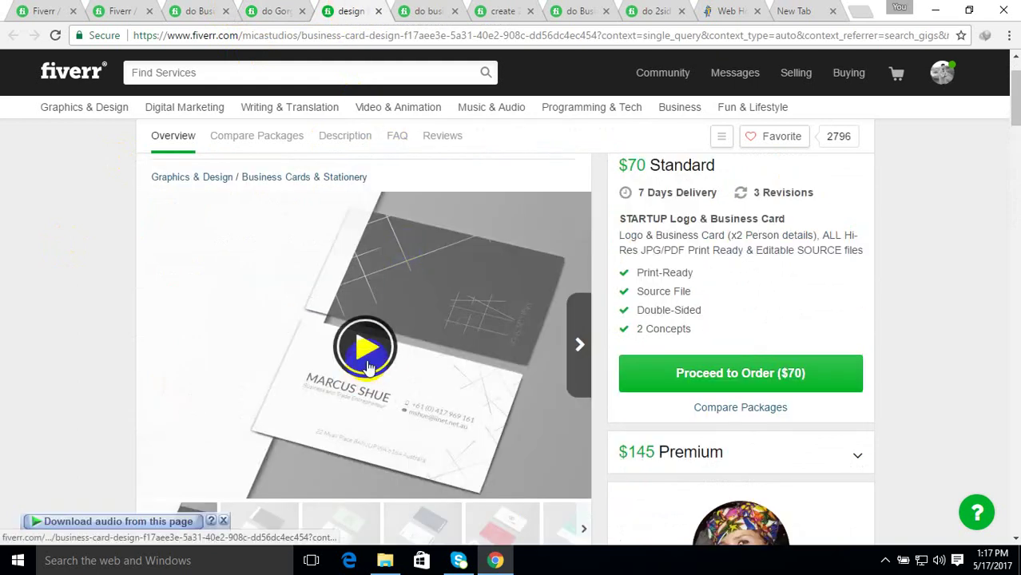
{"action": "left_click", "coordinate": [366, 363]}
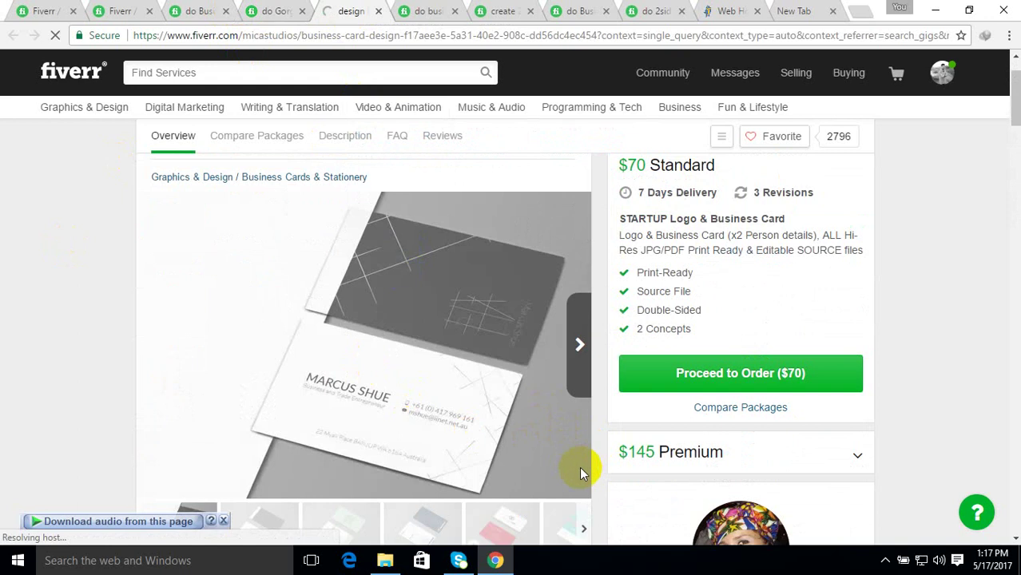
{"action": "scroll", "coordinate": [575, 456], "scroll_direction": "down", "scroll_amount": 1}
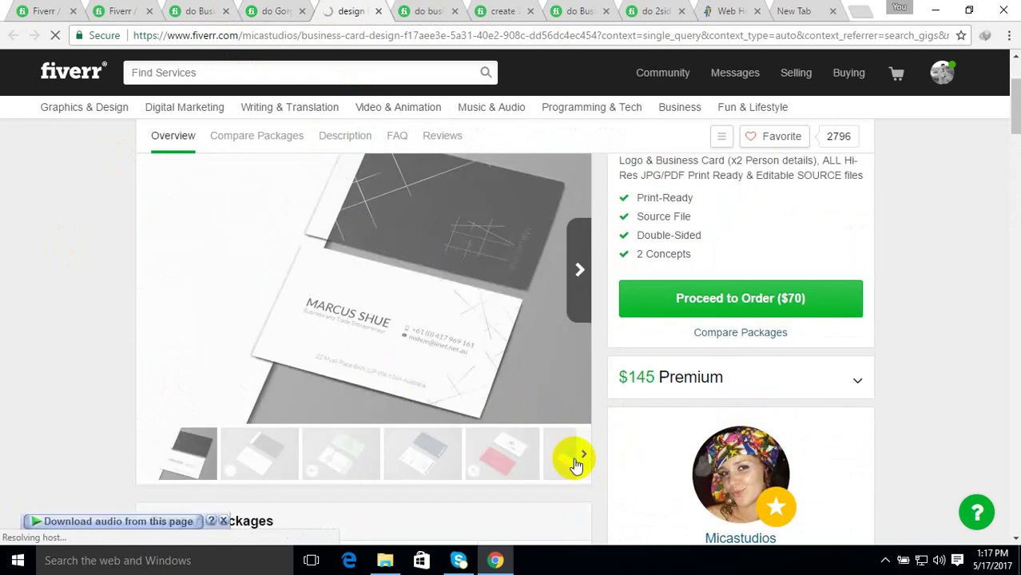
{"action": "scroll", "coordinate": [351, 312], "scroll_direction": "up", "scroll_amount": 1}
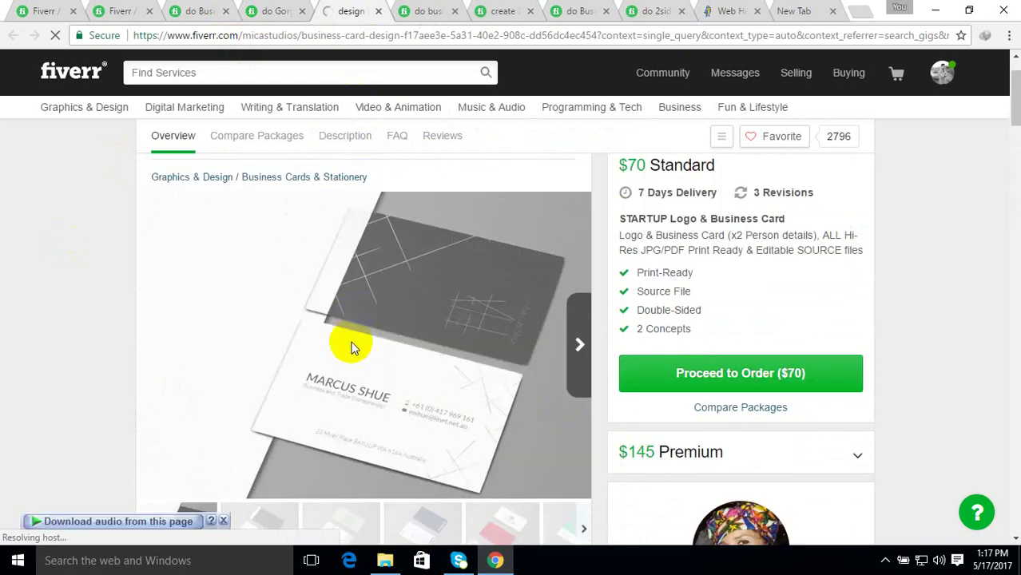
{"action": "scroll", "coordinate": [368, 352], "scroll_direction": "up", "scroll_amount": 1}
{"action": "scroll", "coordinate": [376, 360], "scroll_direction": "down", "scroll_amount": 2}
{"action": "scroll", "coordinate": [376, 359], "scroll_direction": "up", "scroll_amount": 2}
{"action": "scroll", "coordinate": [377, 356], "scroll_direction": "down", "scroll_amount": 1}
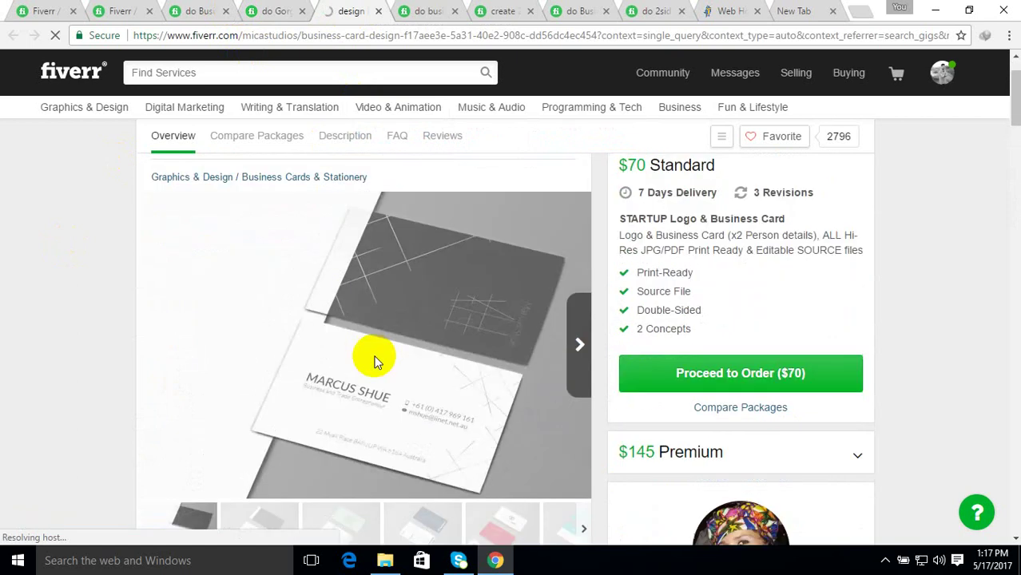
{"action": "left_click", "coordinate": [60, 70]}
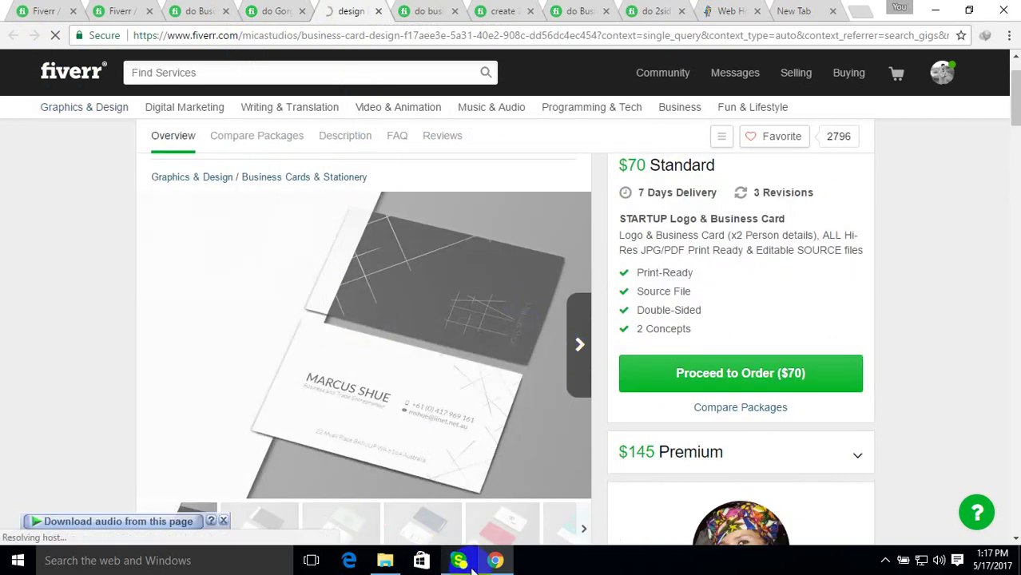
Check the photo upload in the own gig's gallery, reload the Micastudios gig page, and return to the own gallery
{"action": "left_click", "coordinate": [45, 12]}
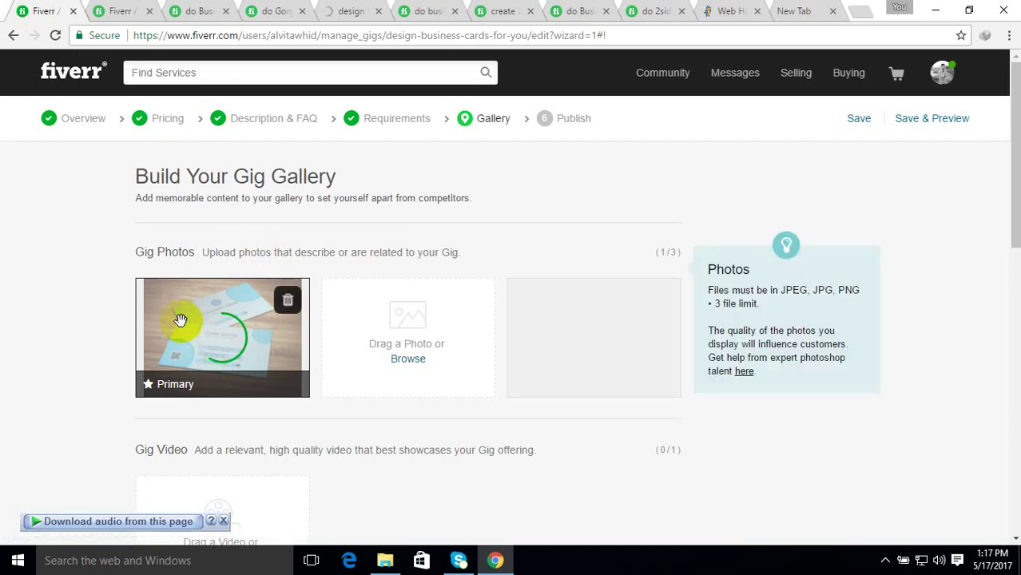
{"action": "left_click", "coordinate": [339, 11]}
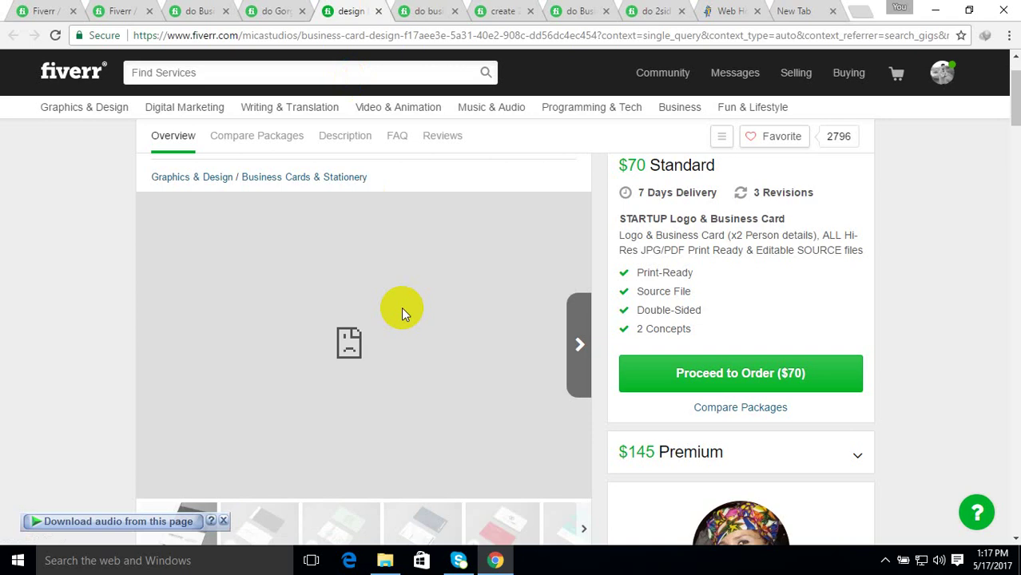
{"action": "scroll", "coordinate": [367, 259], "scroll_direction": "down", "scroll_amount": 1}
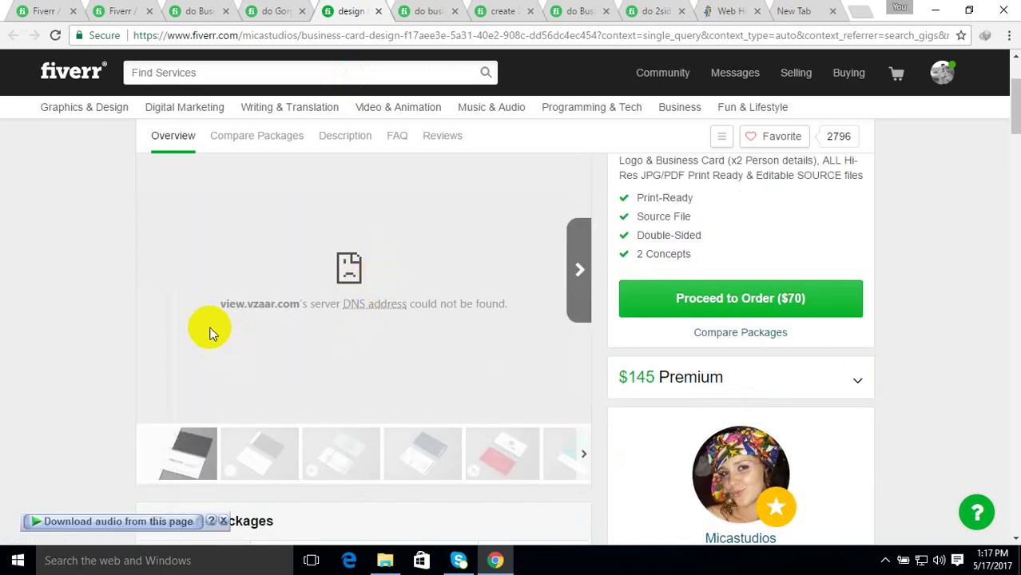
{"action": "scroll", "coordinate": [209, 329], "scroll_direction": "up", "scroll_amount": 1}
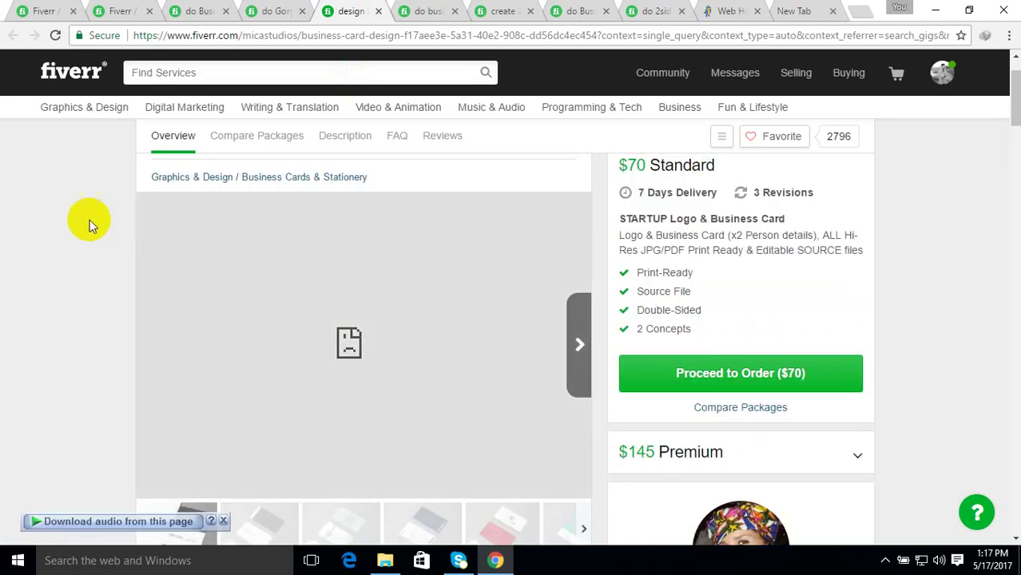
{"action": "left_click", "coordinate": [54, 36]}
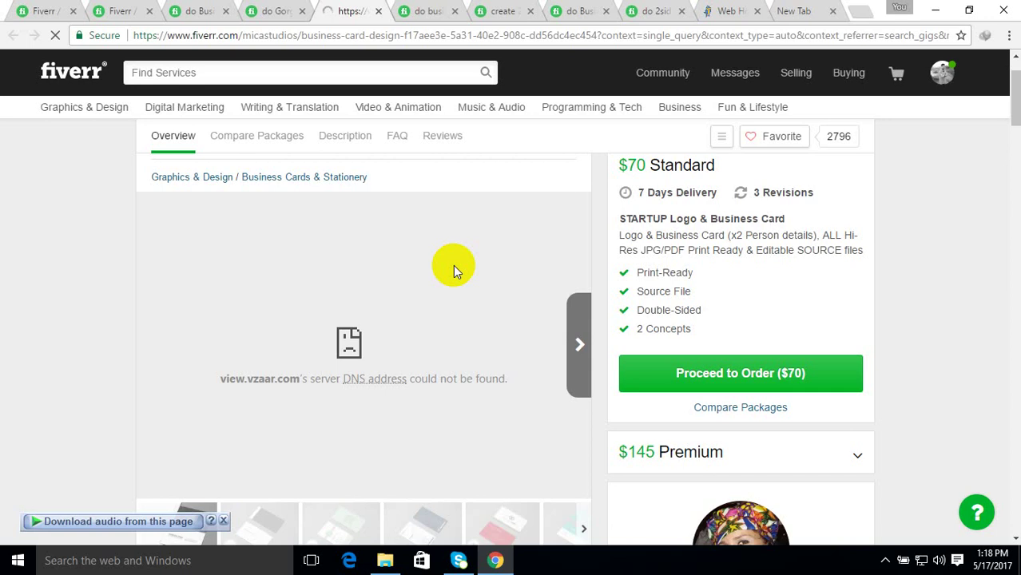
{"action": "left_click", "coordinate": [270, 10]}
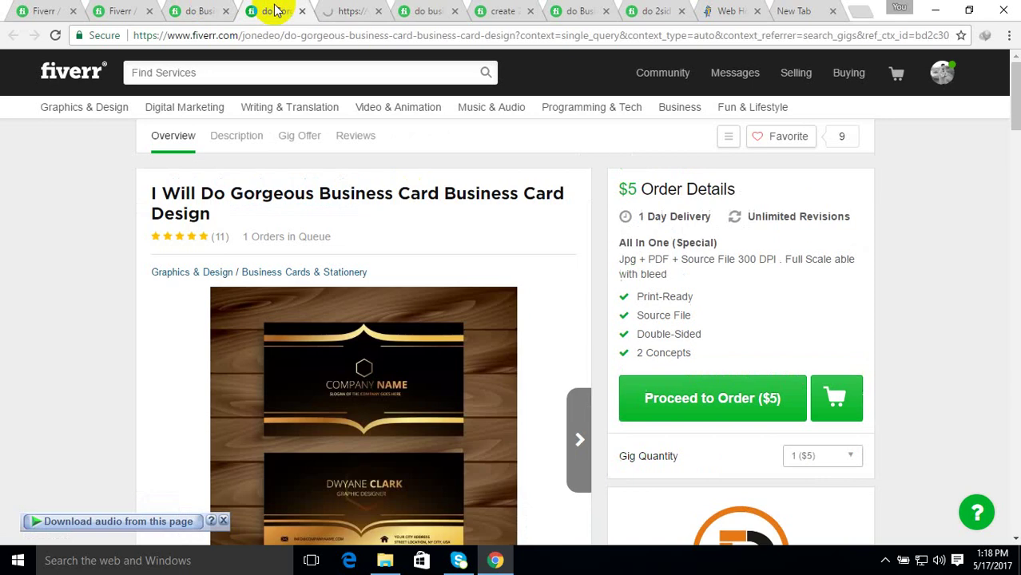
{"action": "left_click", "coordinate": [32, 11]}
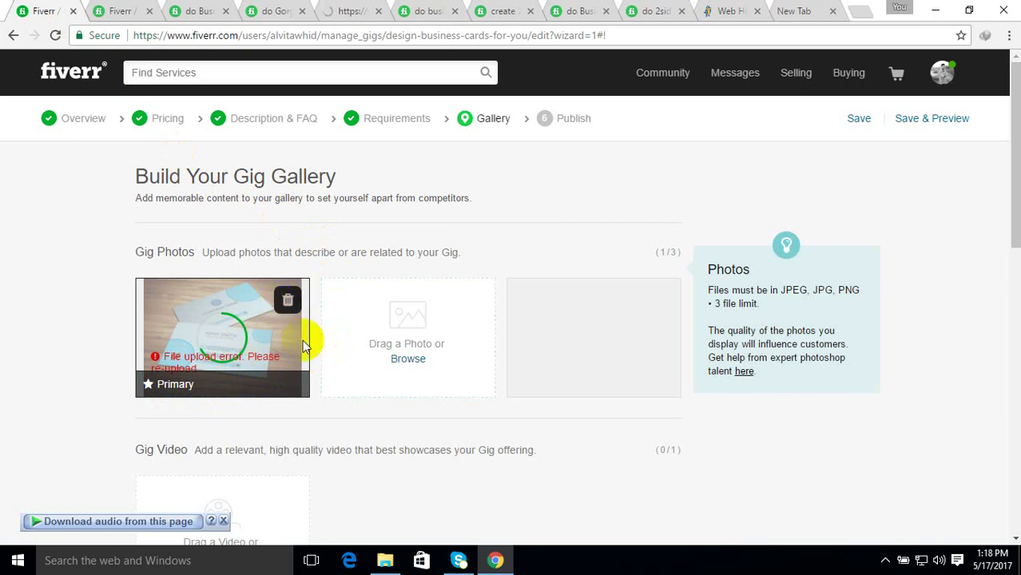
Open Grameenphone Internet to check the connection's upload and download speeds, and return to the gig gallery in Chrome
{"action": "left_click", "coordinate": [884, 558]}
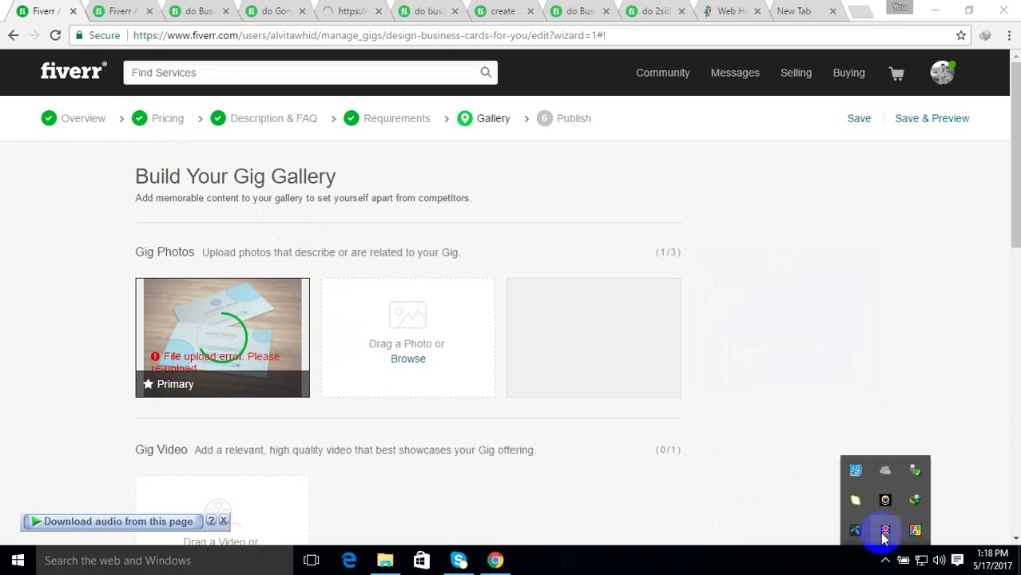
{"action": "left_click", "coordinate": [856, 532]}
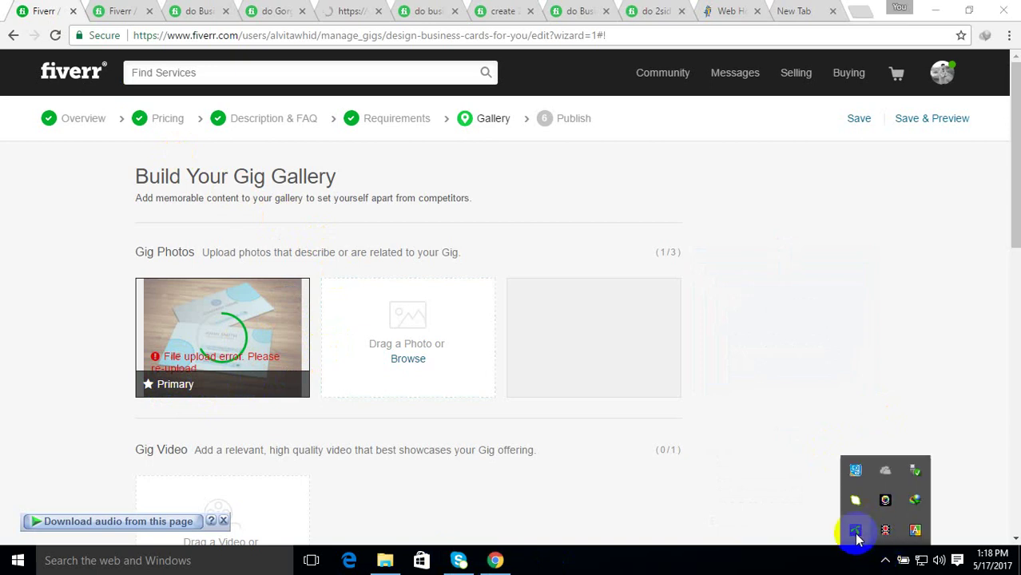
{"action": "left_click", "coordinate": [531, 560]}
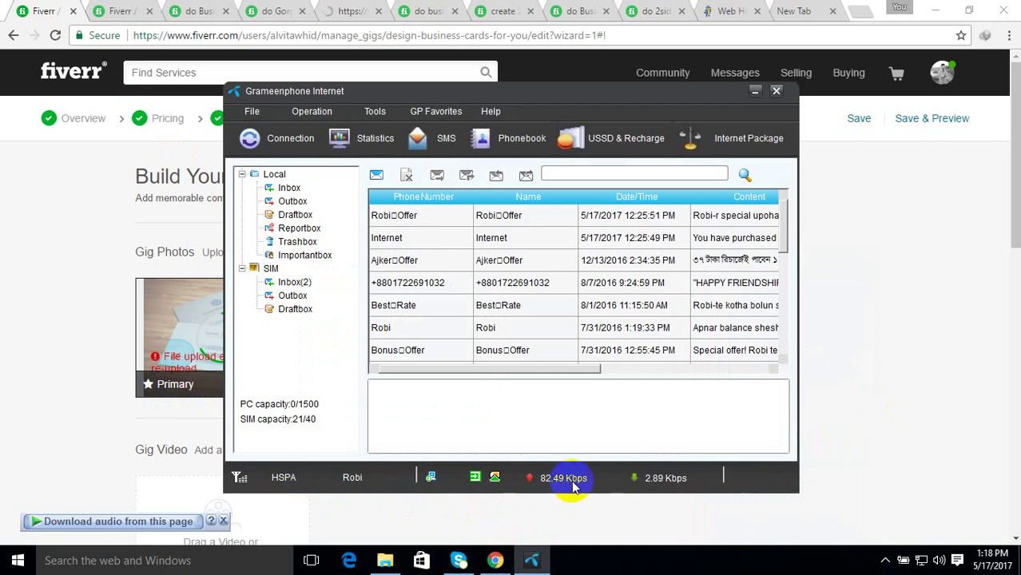
{"action": "mouse_move", "coordinate": [725, 83]}
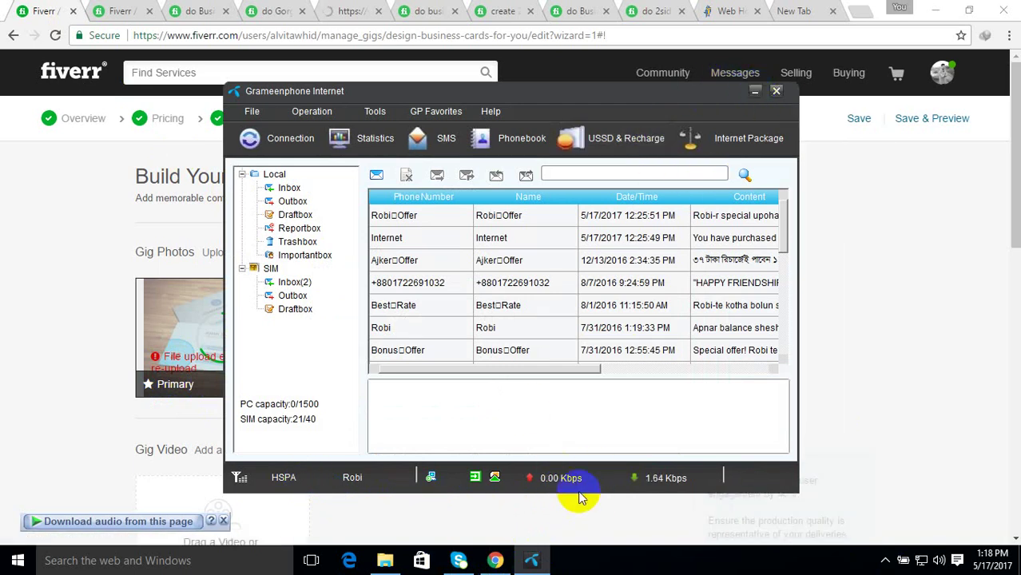
{"action": "left_click", "coordinate": [60, 406]}
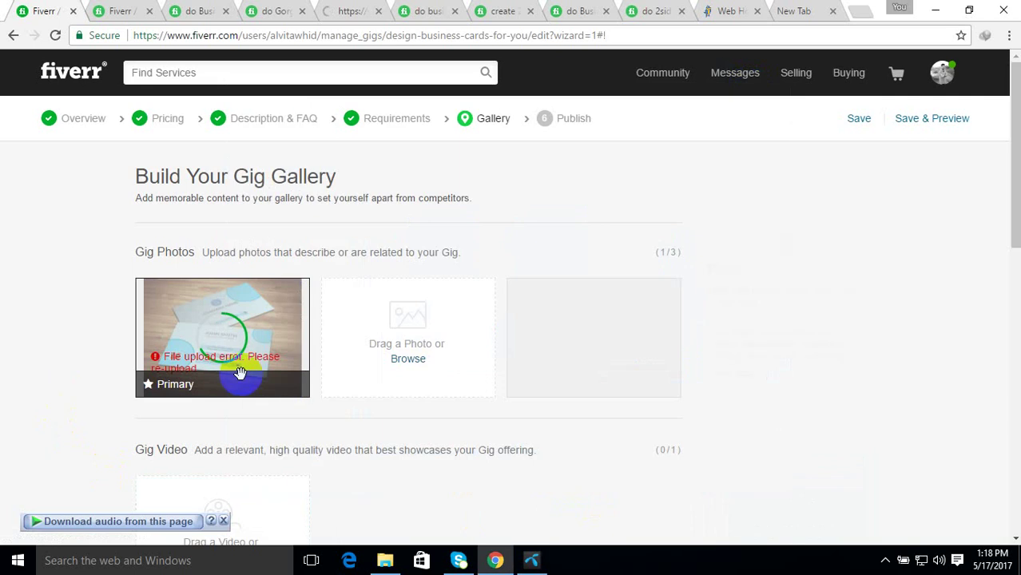
Add the card 5 image from the Desktop again as the second gig photo
{"action": "left_click", "coordinate": [406, 366]}
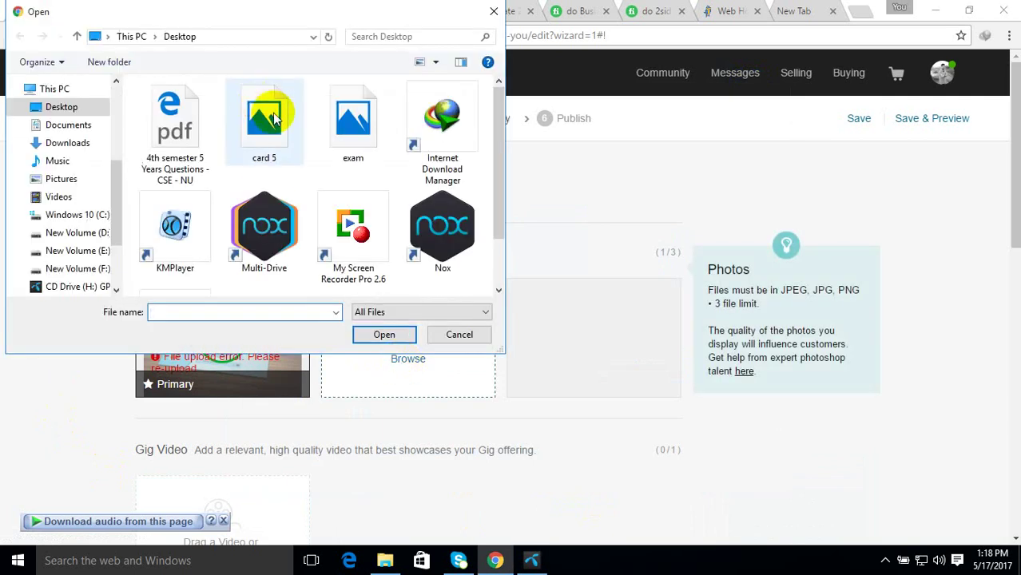
{"action": "left_click", "coordinate": [264, 120]}
{"action": "left_click", "coordinate": [383, 334]}
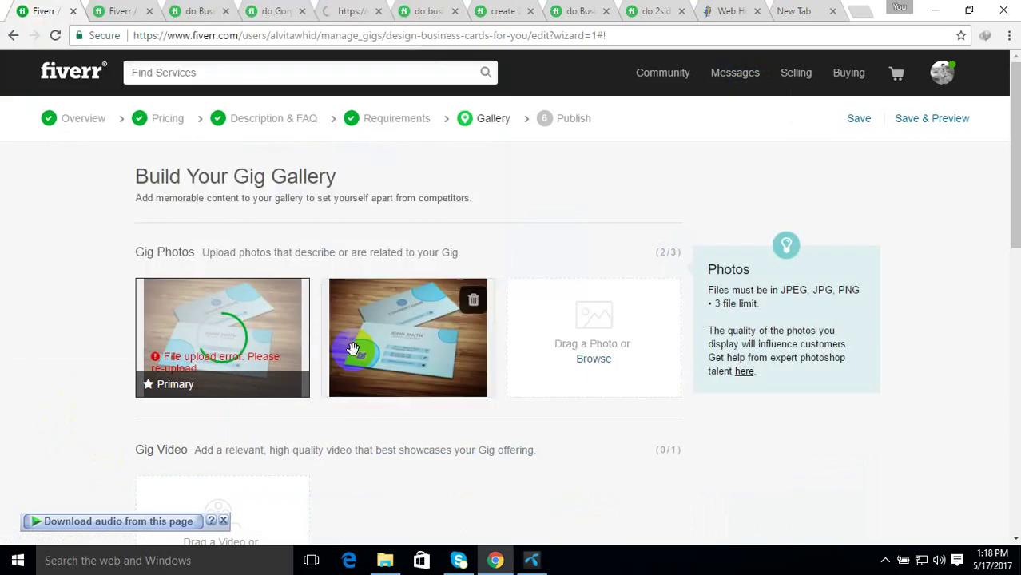
{"action": "mouse_move", "coordinate": [256, 312]}
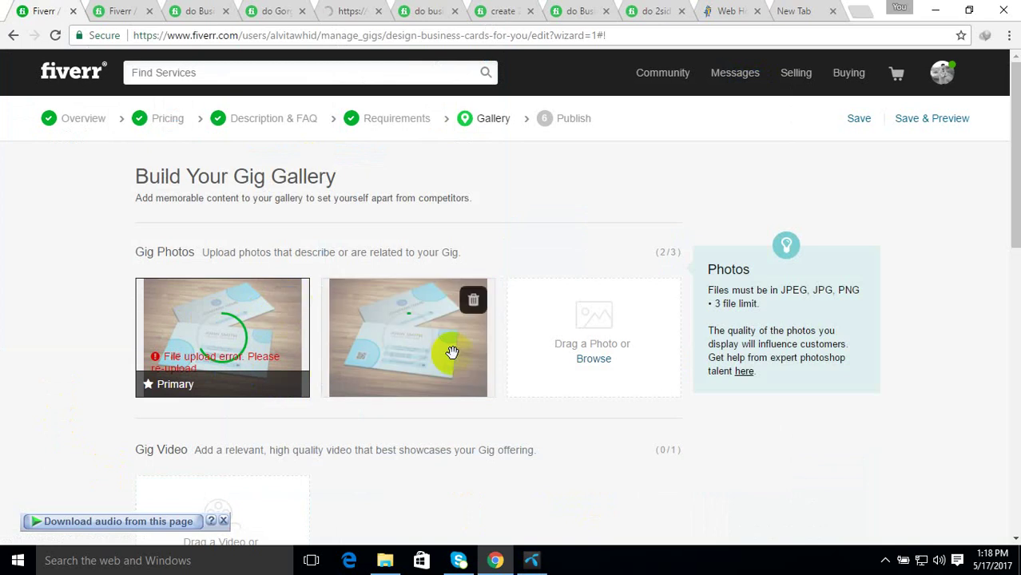
Close the Micastudios gig page and return to the own gig's Gallery page
{"action": "left_click", "coordinate": [335, 11]}
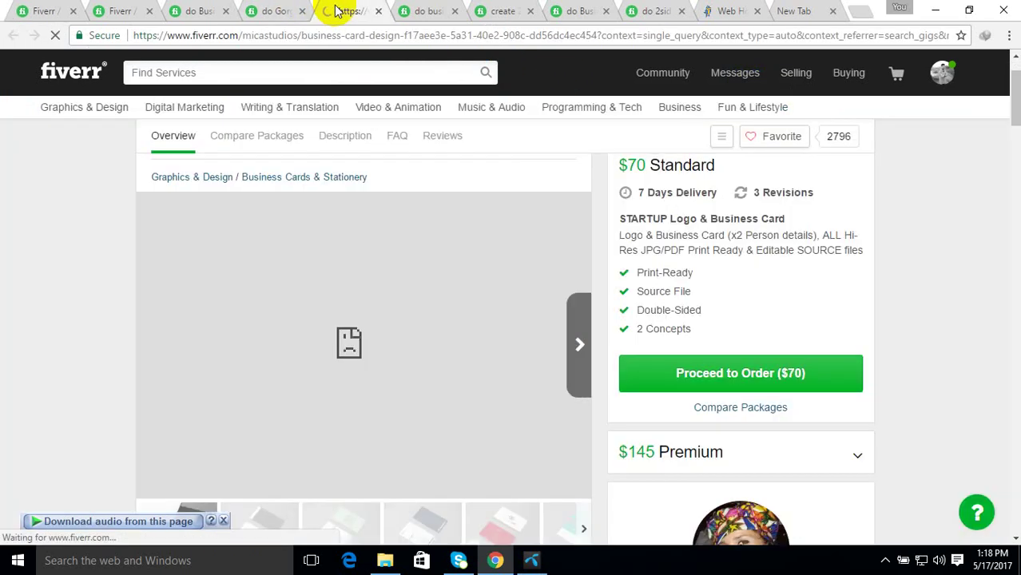
{"action": "left_click", "coordinate": [379, 11]}
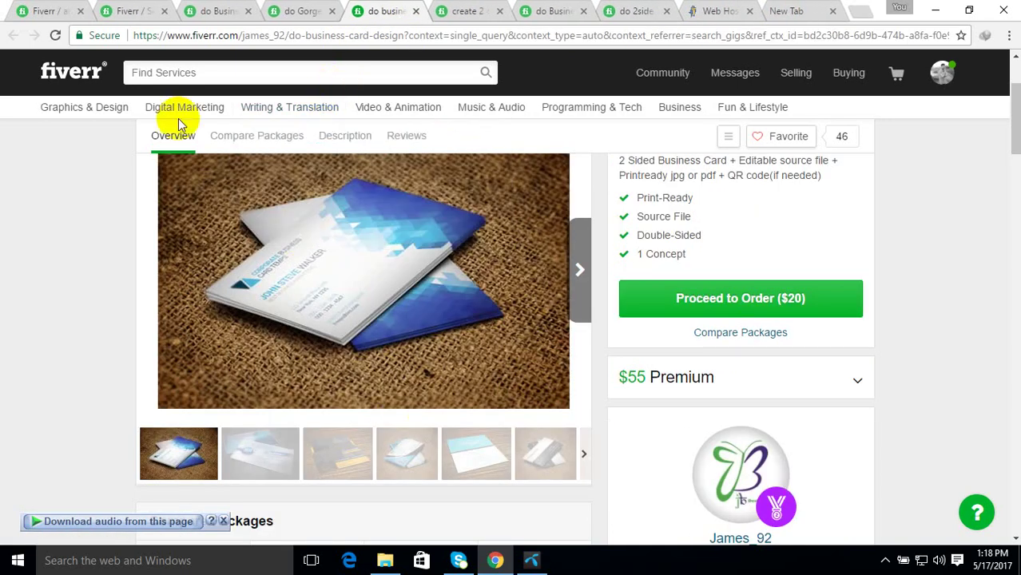
{"action": "left_click", "coordinate": [42, 11]}
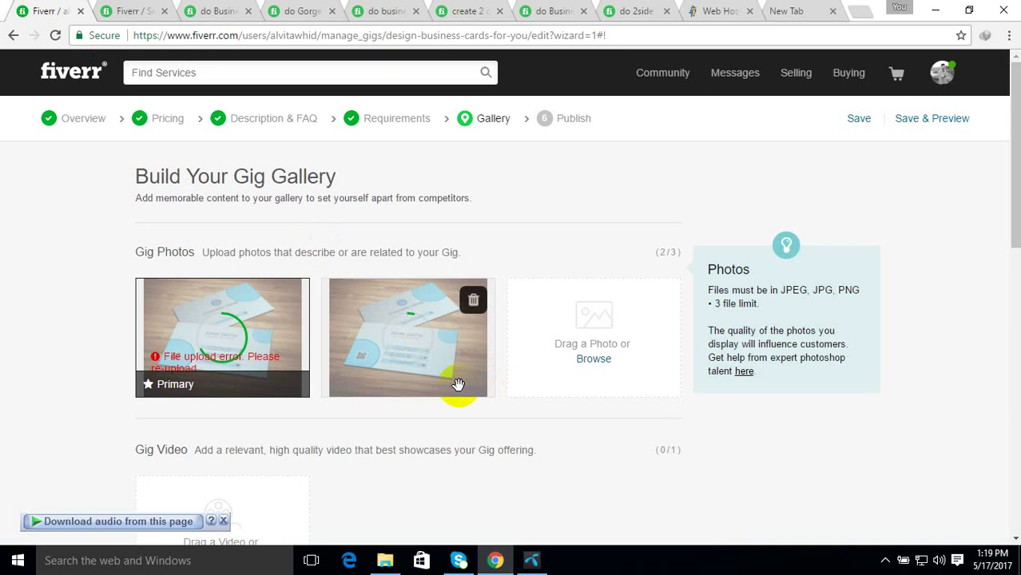
Examine the Logographs business card gig as a reference, from its title and packages down to its FAQ
{"action": "scroll", "coordinate": [451, 400], "scroll_direction": "down", "scroll_amount": 2}
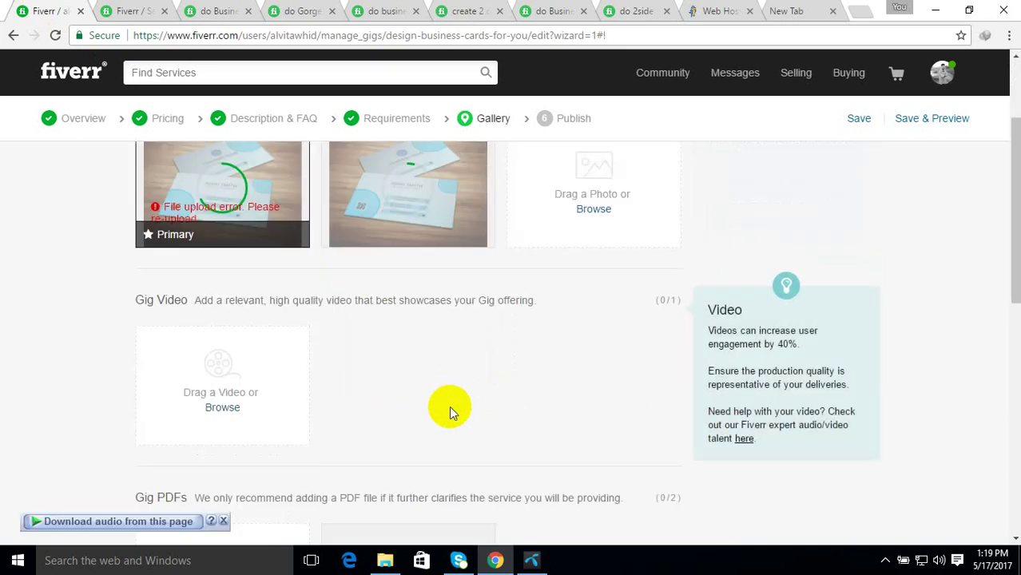
{"action": "scroll", "coordinate": [449, 411], "scroll_direction": "up", "scroll_amount": 1}
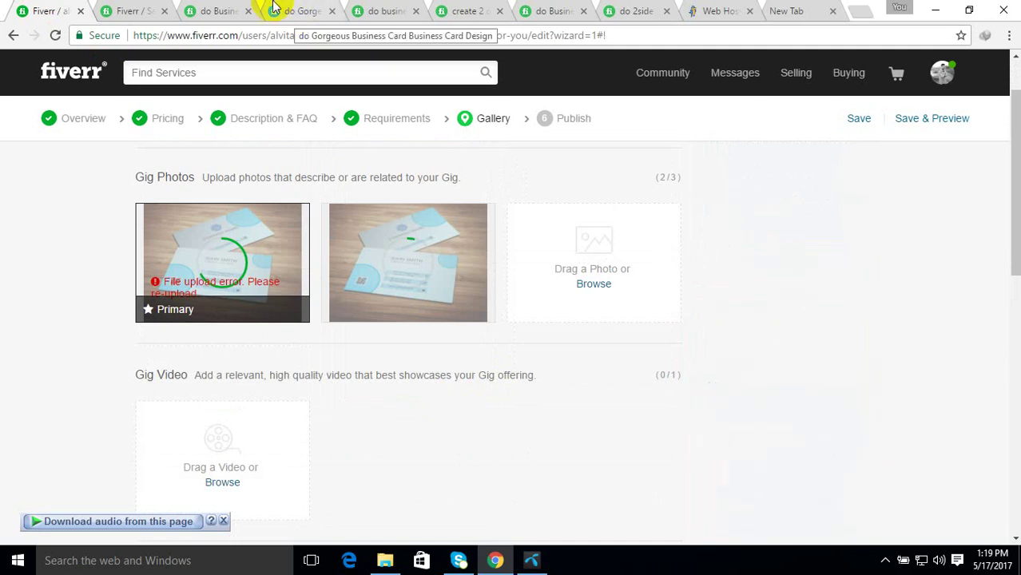
{"action": "left_click", "coordinate": [212, 11]}
{"action": "scroll", "coordinate": [433, 392], "scroll_direction": "down", "scroll_amount": 12}
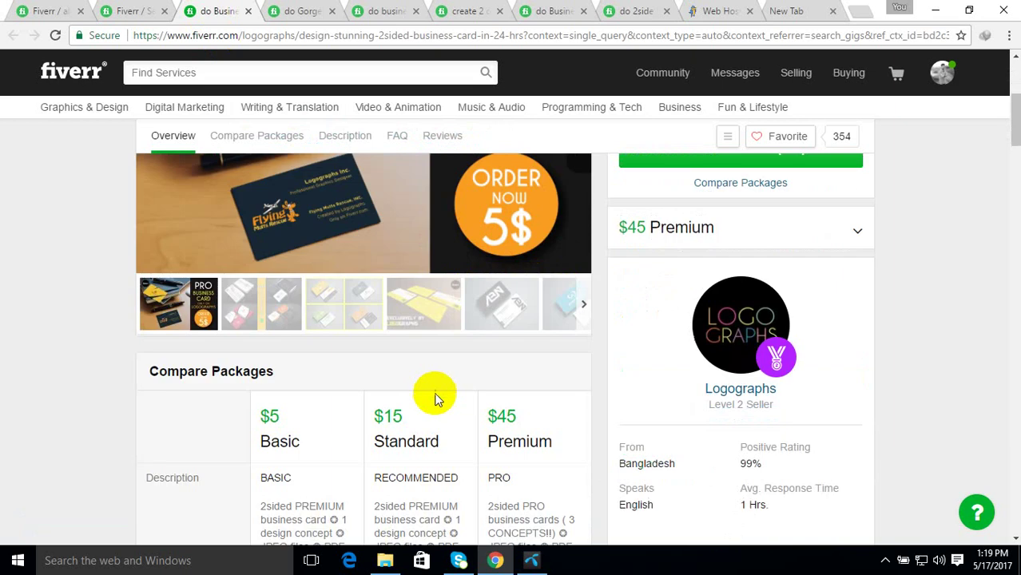
{"action": "scroll", "coordinate": [430, 422], "scroll_direction": "down", "scroll_amount": 10}
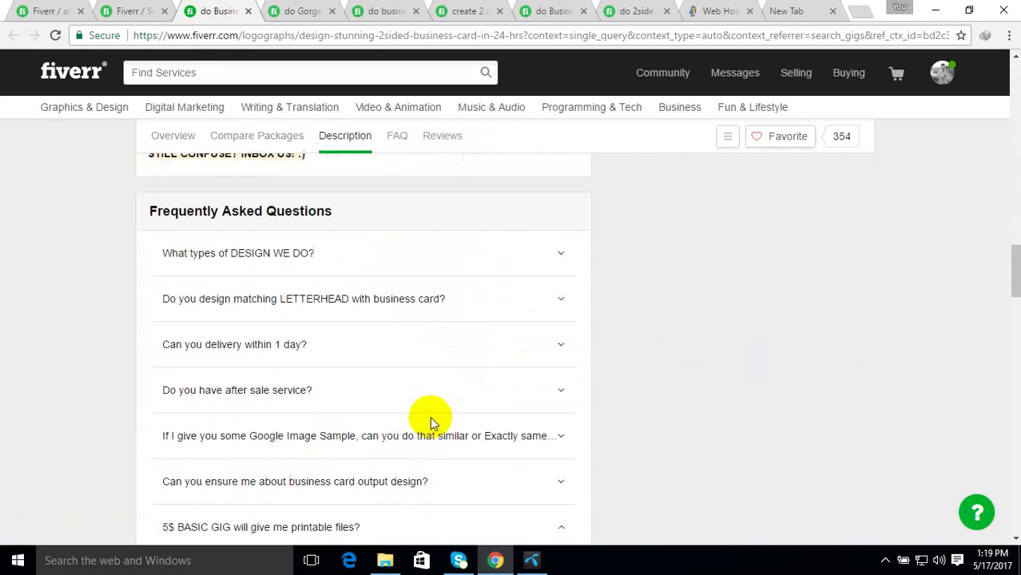
{"action": "scroll", "coordinate": [430, 422], "scroll_direction": "up", "scroll_amount": 15}
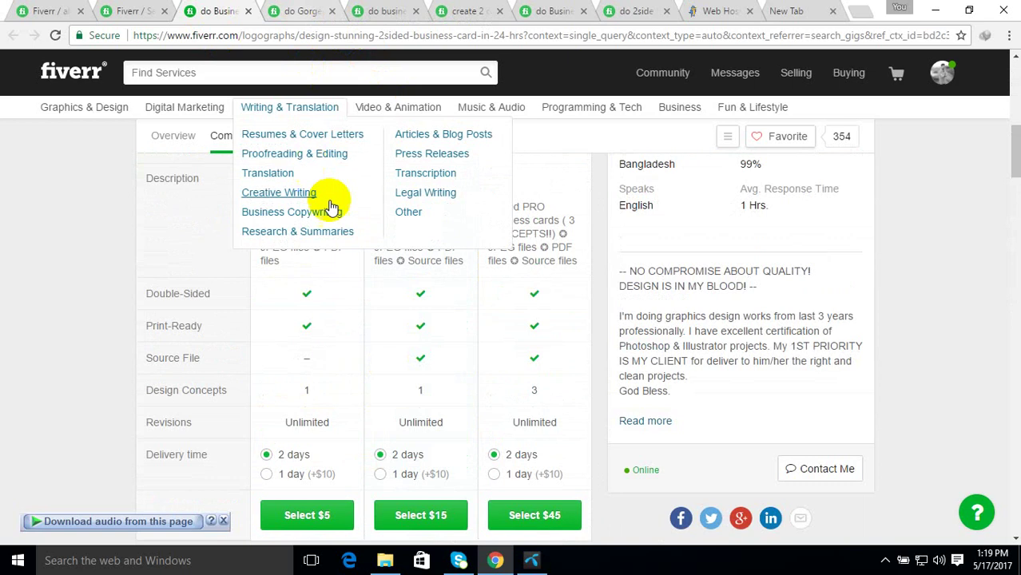
{"action": "scroll", "coordinate": [303, 220], "scroll_direction": "up", "scroll_amount": 5}
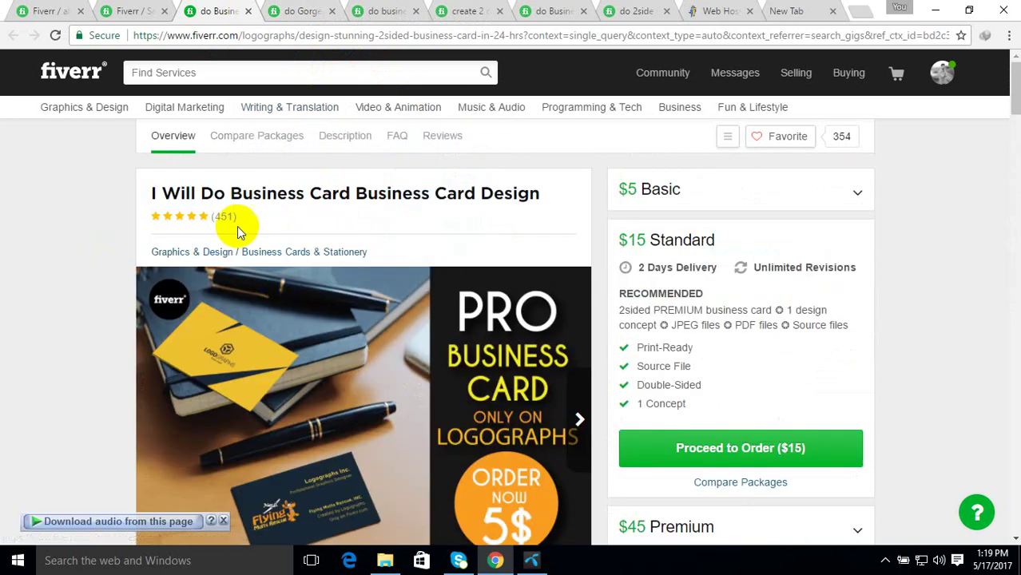
Examine the competitor gig "I Will Do Business Card Design", including its images, packages, description and reviews
{"action": "left_click", "coordinate": [302, 10]}
{"action": "left_click", "coordinate": [383, 10]}
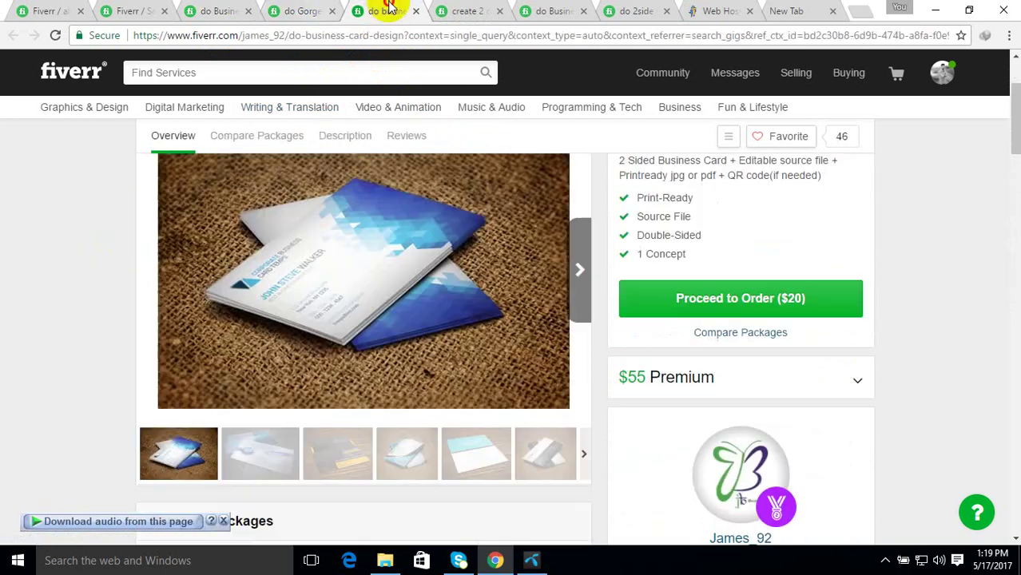
{"action": "scroll", "coordinate": [559, 192], "scroll_direction": "down", "scroll_amount": 5}
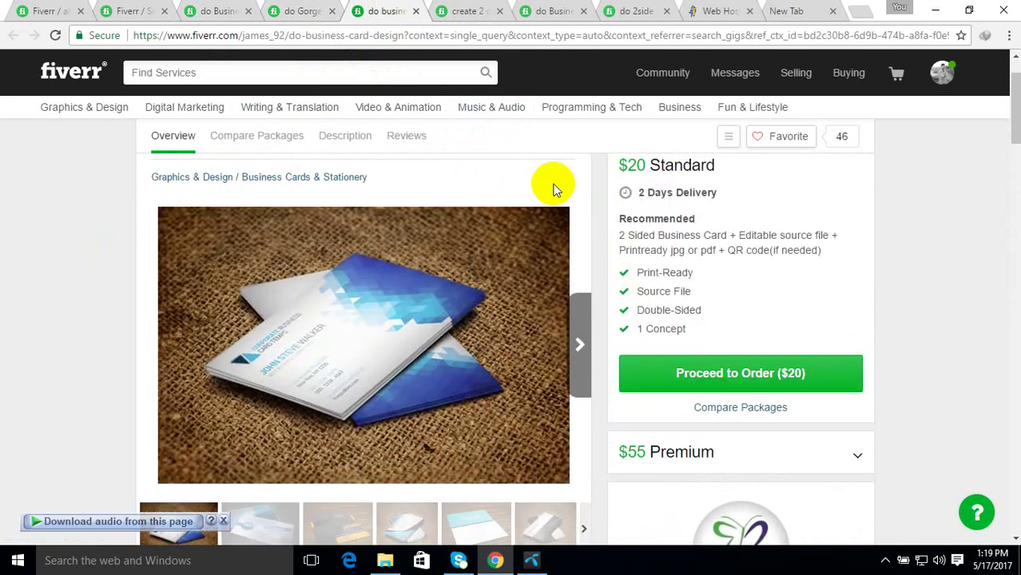
{"action": "scroll", "coordinate": [560, 236], "scroll_direction": "down", "scroll_amount": 10}
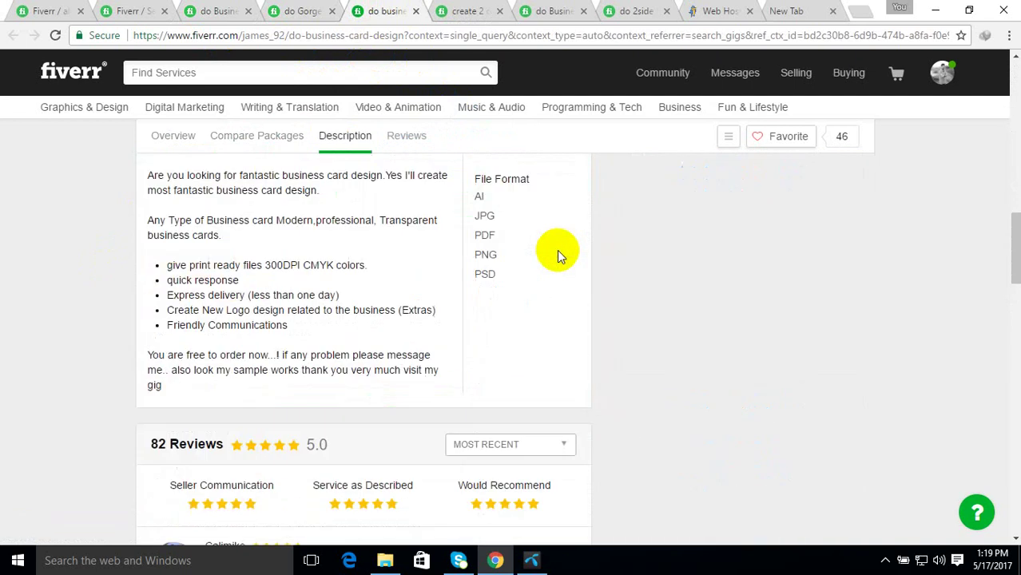
{"action": "scroll", "coordinate": [557, 250], "scroll_direction": "up", "scroll_amount": 4}
{"action": "scroll", "coordinate": [557, 250], "scroll_direction": "up", "scroll_amount": 15}
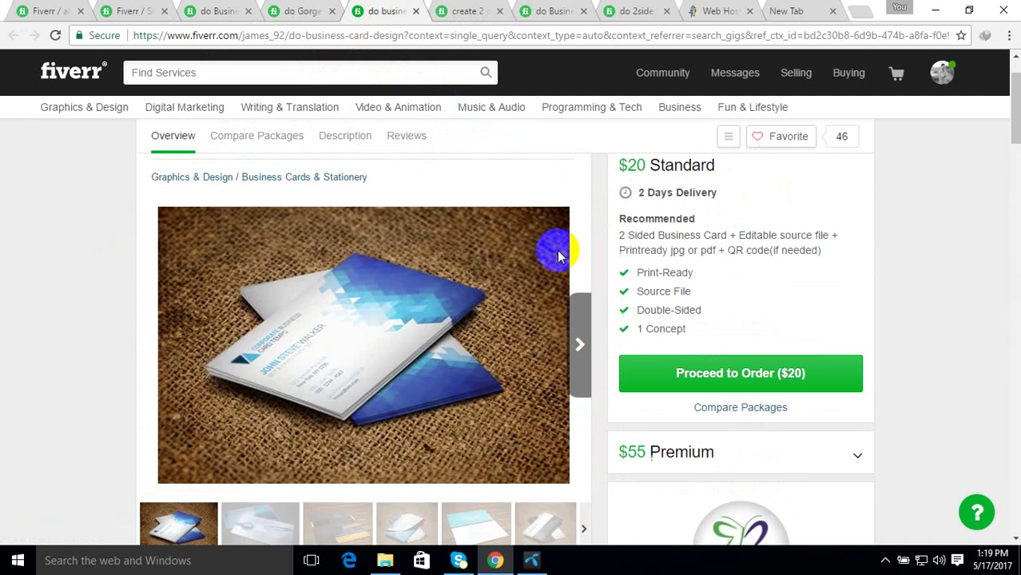
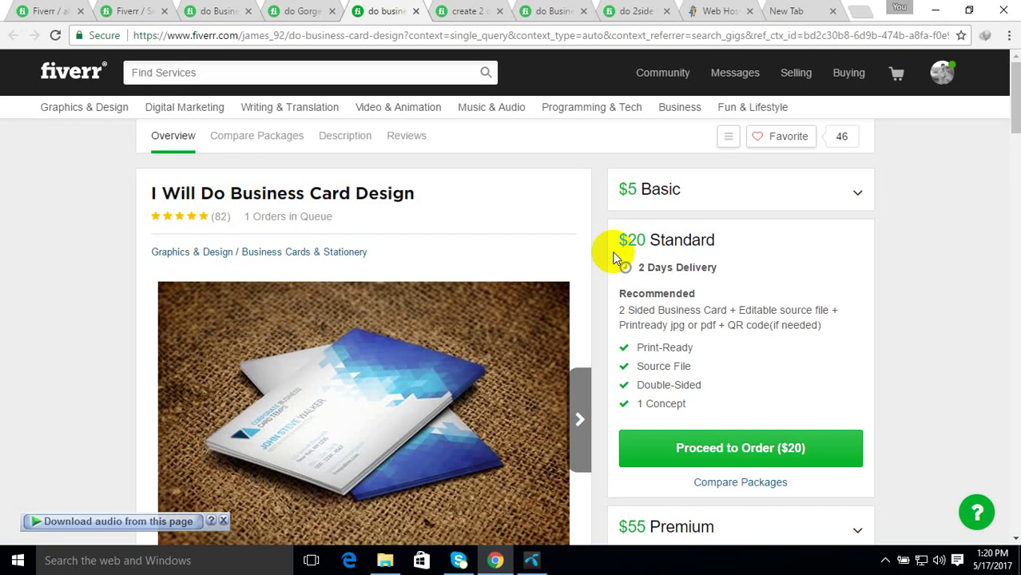
Examine the packages and sample images of the gig "I Will Create 2 Different Business Card Design Within 24 Hour"
{"action": "left_click", "coordinate": [456, 11]}
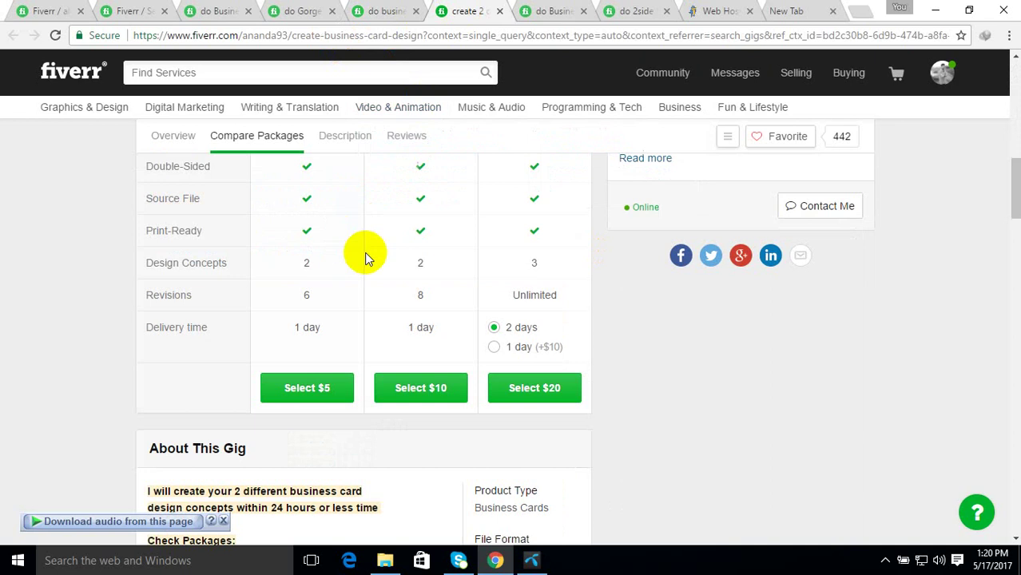
{"action": "scroll", "coordinate": [392, 331], "scroll_direction": "down", "scroll_amount": 5}
{"action": "scroll", "coordinate": [389, 326], "scroll_direction": "up", "scroll_amount": 10}
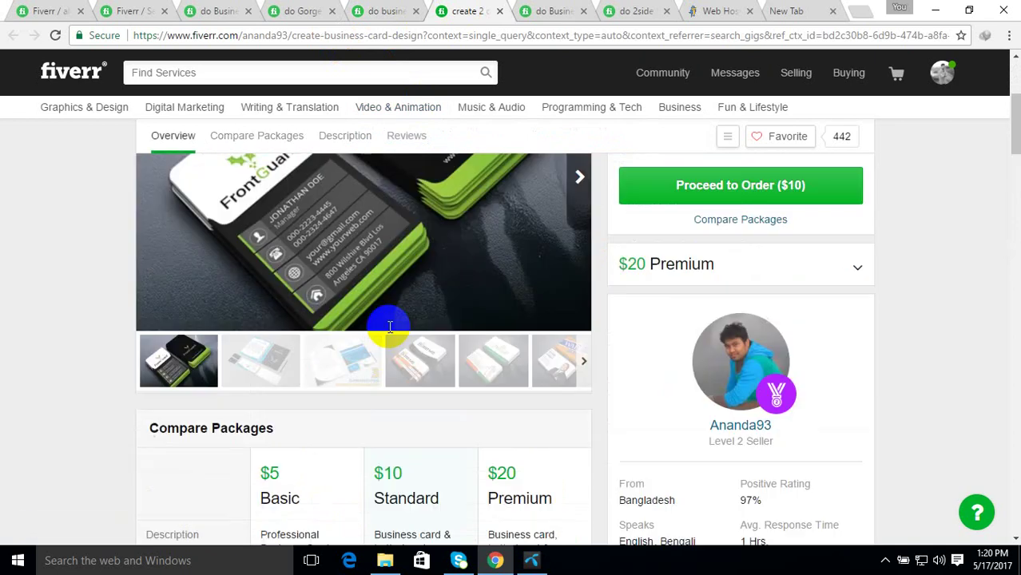
{"action": "scroll", "coordinate": [390, 326], "scroll_direction": "up", "scroll_amount": 1}
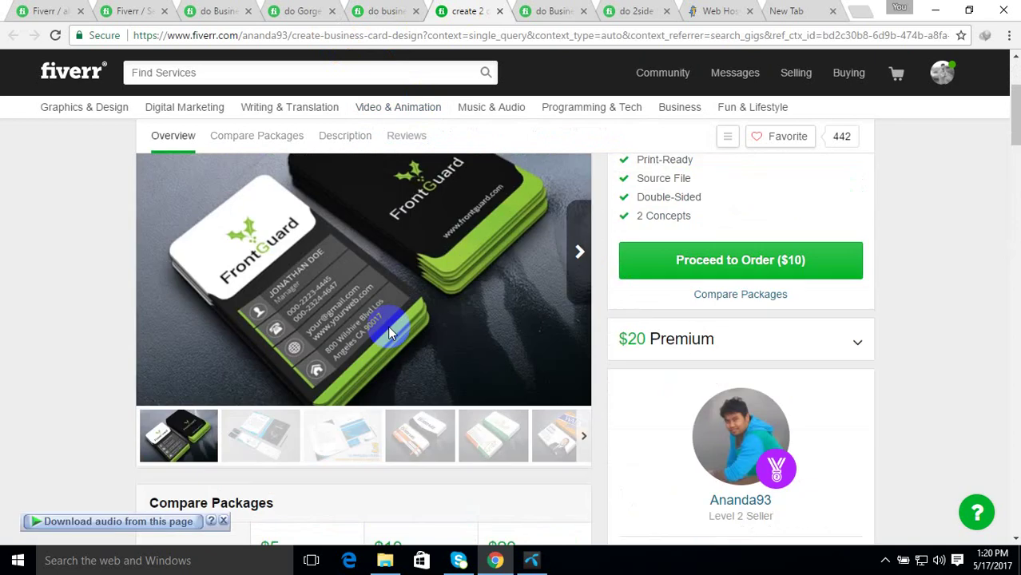
{"action": "scroll", "coordinate": [389, 332], "scroll_direction": "up", "scroll_amount": 3}
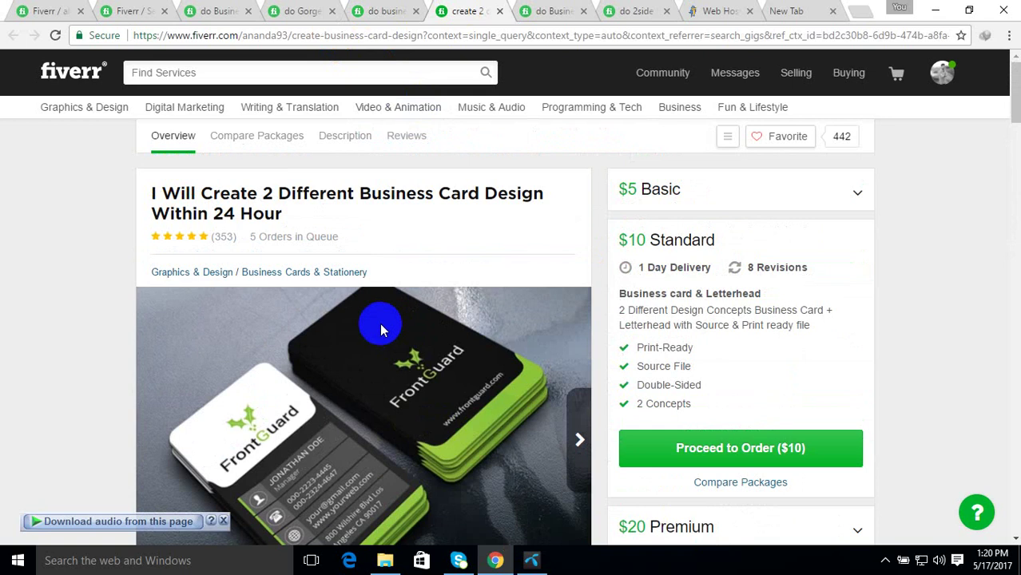
{"action": "scroll", "coordinate": [403, 349], "scroll_direction": "down", "scroll_amount": 2}
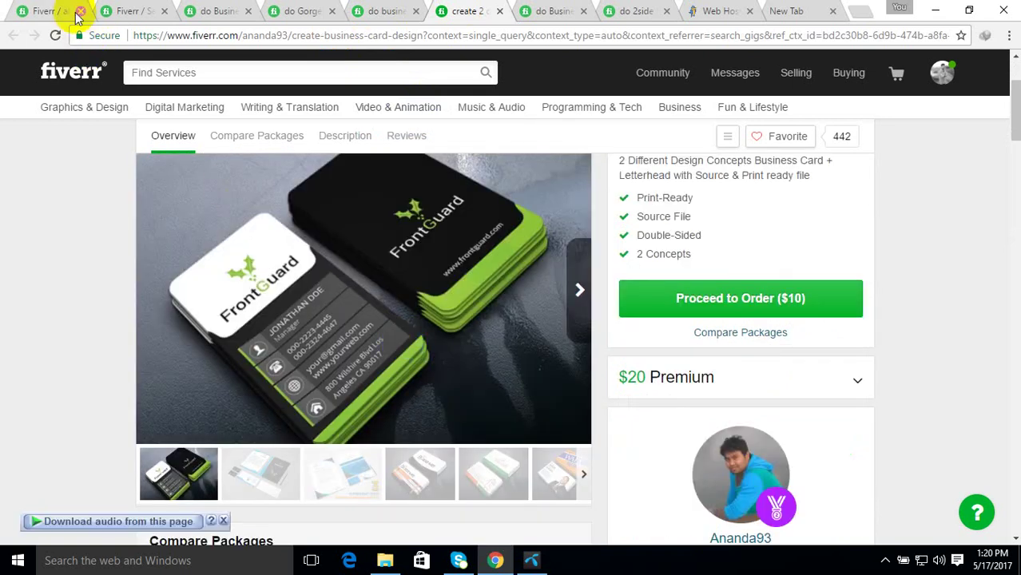
Return to the own gig's gallery and check the connection speed in Grameenphone Internet before going back to Chrome
{"action": "left_click", "coordinate": [49, 11]}
{"action": "mouse_move", "coordinate": [262, 267]}
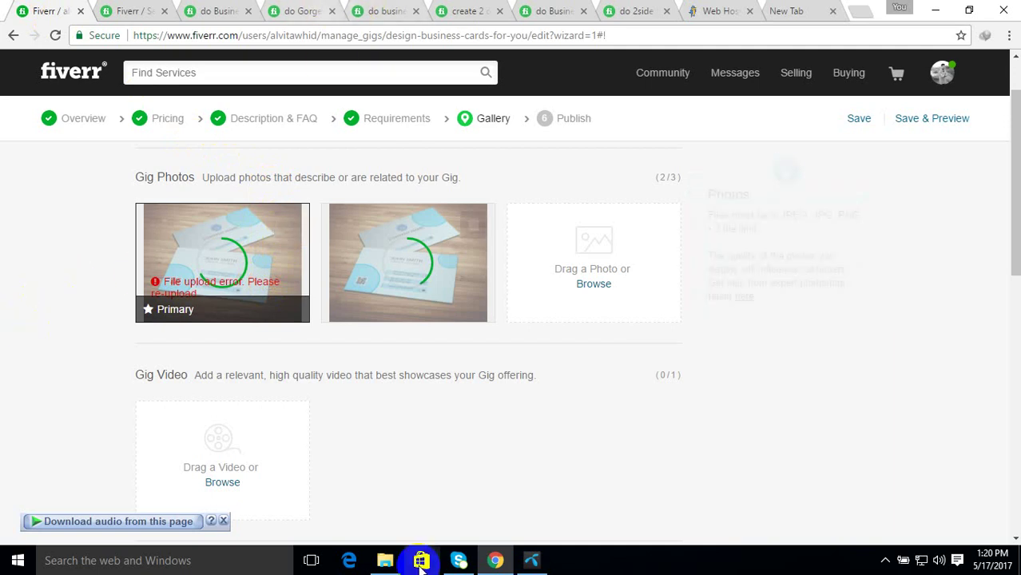
{"action": "left_click", "coordinate": [532, 560]}
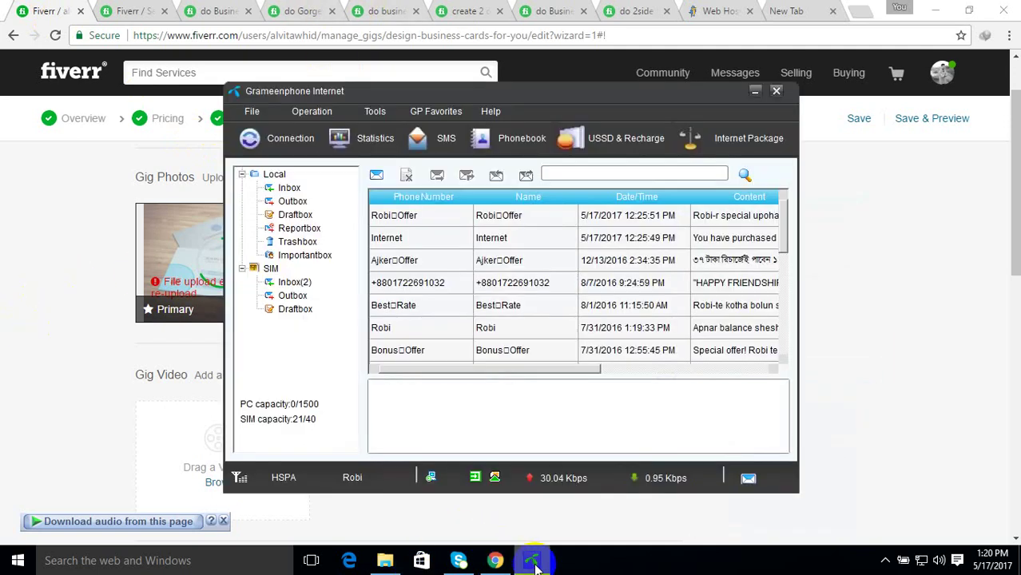
{"action": "left_click", "coordinate": [531, 561]}
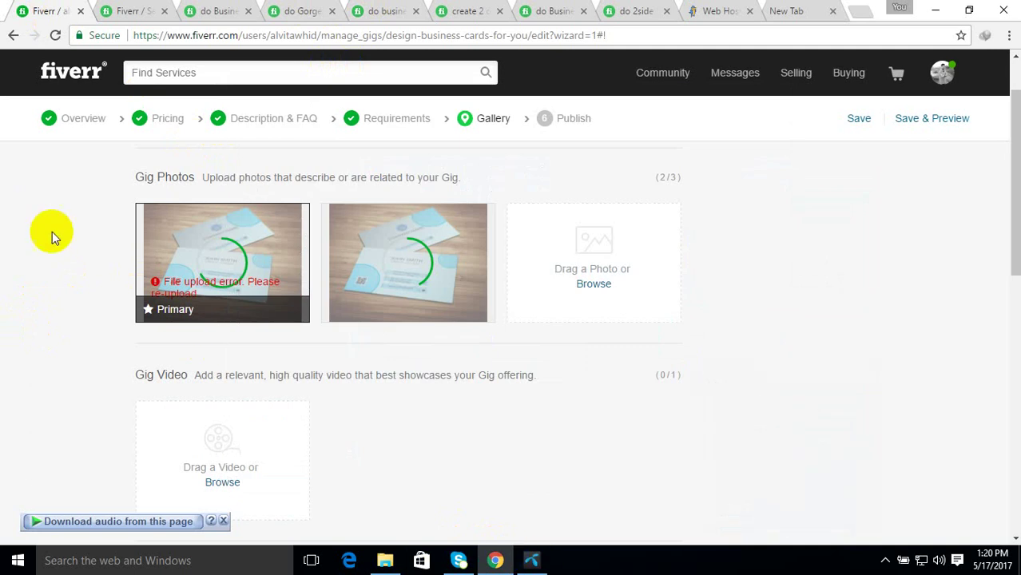
Look over the gallery's video and PDF sections and check the upload status of both gig photos
{"action": "scroll", "coordinate": [85, 253], "scroll_direction": "down", "scroll_amount": 5}
{"action": "scroll", "coordinate": [86, 253], "scroll_direction": "up", "scroll_amount": 2}
{"action": "scroll", "coordinate": [120, 269], "scroll_direction": "down", "scroll_amount": 1}
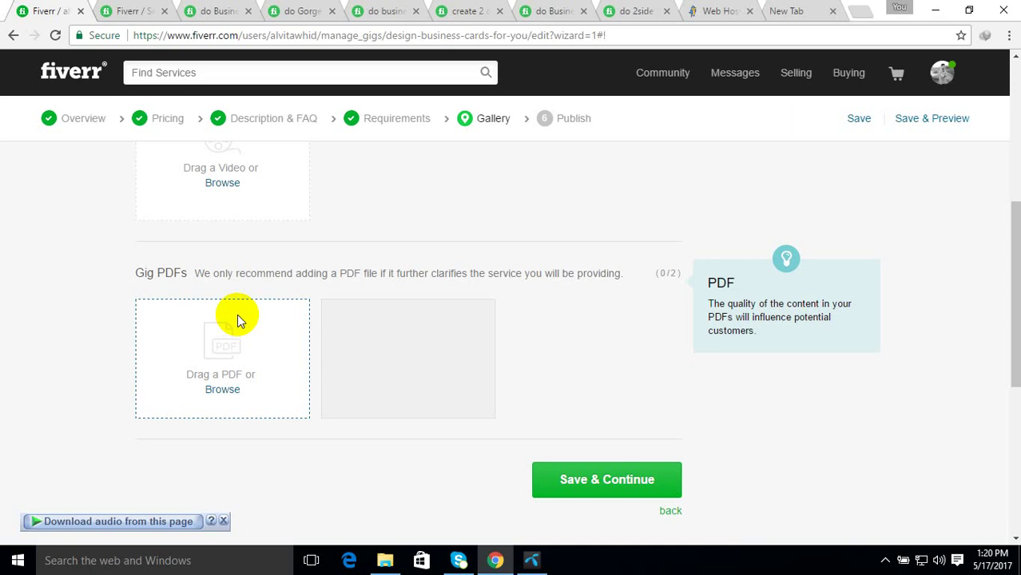
{"action": "scroll", "coordinate": [237, 320], "scroll_direction": "up", "scroll_amount": 4}
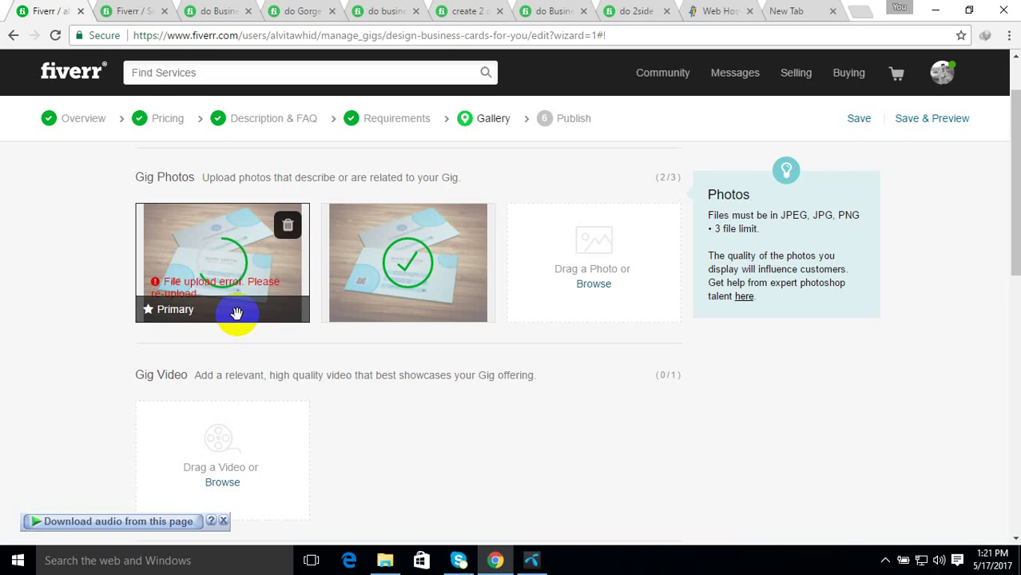
{"action": "scroll", "coordinate": [289, 395], "scroll_direction": "down", "scroll_amount": 1}
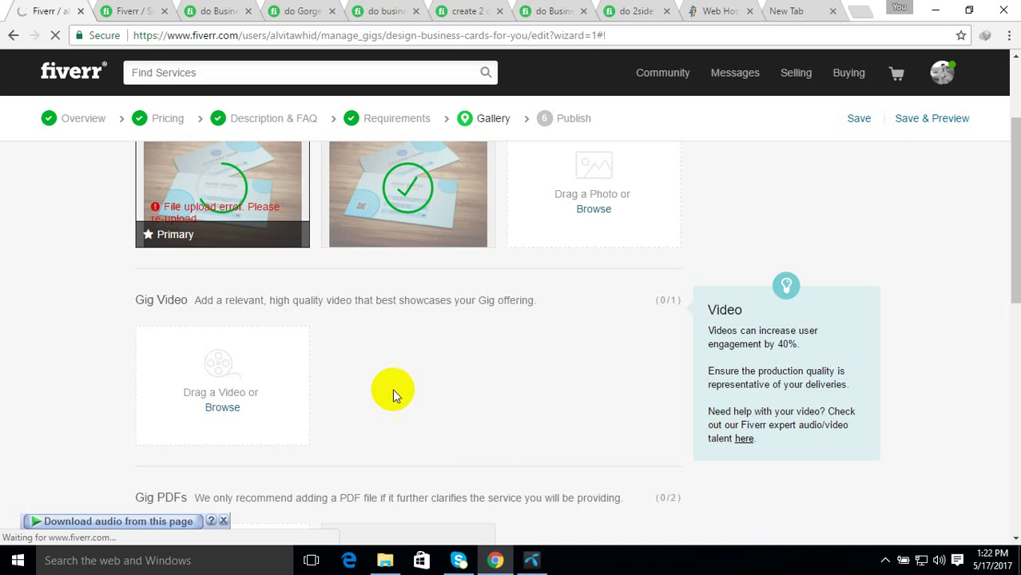
Revisit the Logographs gig to view its image thumbnails and package comparison, and return to the own gallery
{"action": "left_click", "coordinate": [210, 10]}
{"action": "scroll", "coordinate": [509, 390], "scroll_direction": "down", "scroll_amount": 3}
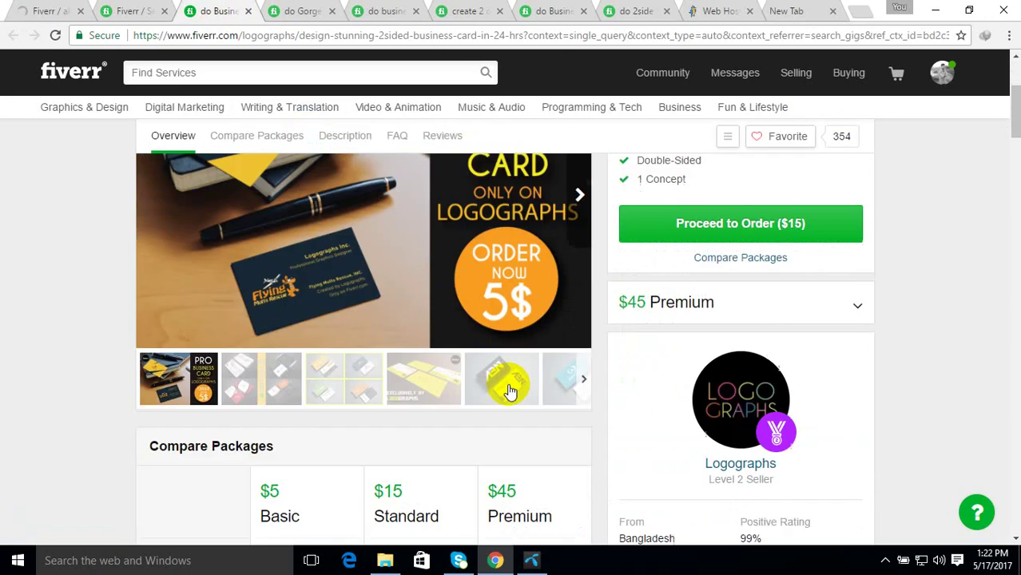
{"action": "scroll", "coordinate": [510, 390], "scroll_direction": "down", "scroll_amount": 2}
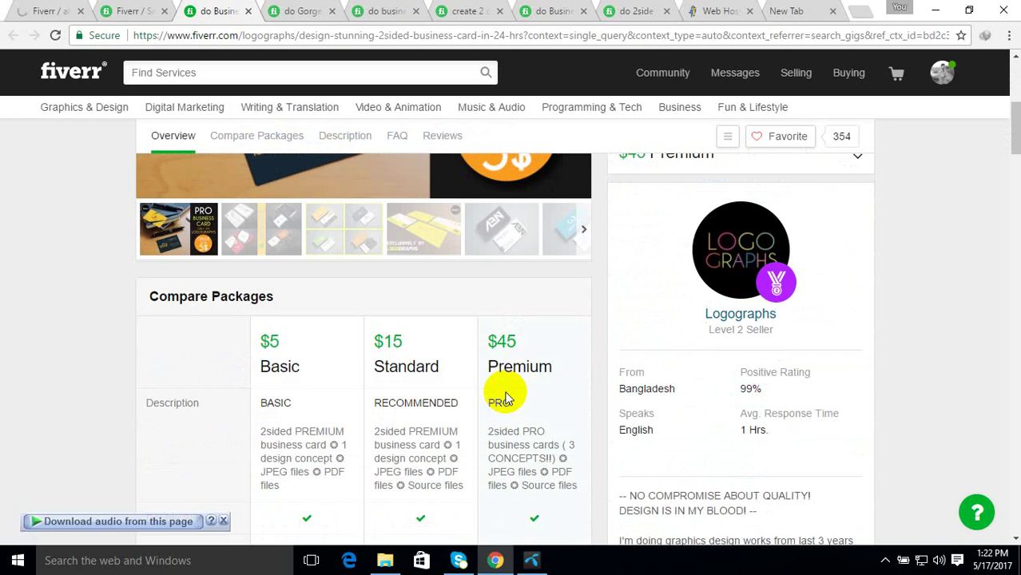
{"action": "left_click", "coordinate": [36, 11]}
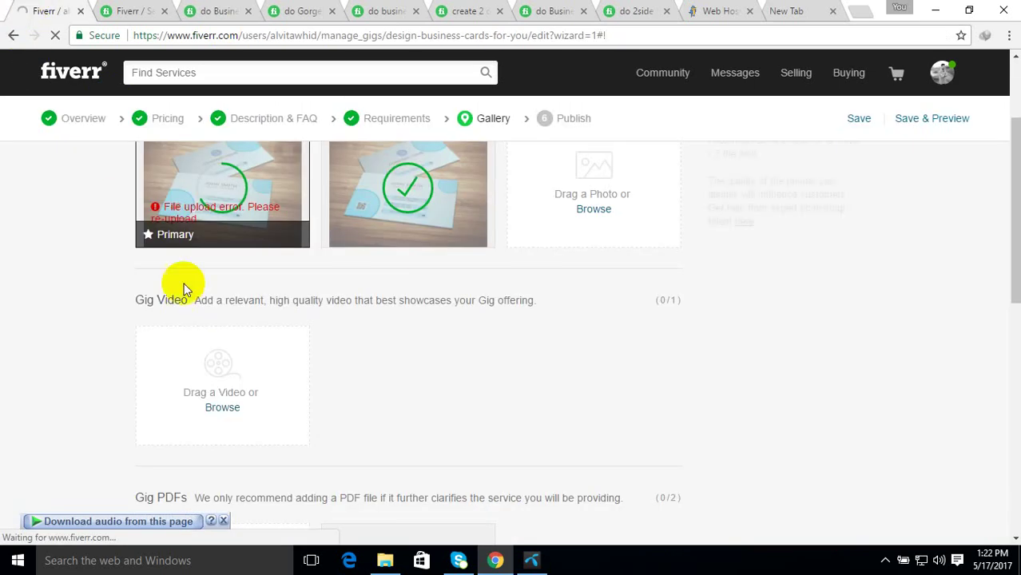
Review the whole Gallery page of the own gig, from the uploaded photos through Gig Video and Gig PDFs to Save & Continue
{"action": "scroll", "coordinate": [89, 389], "scroll_direction": "down", "scroll_amount": 2}
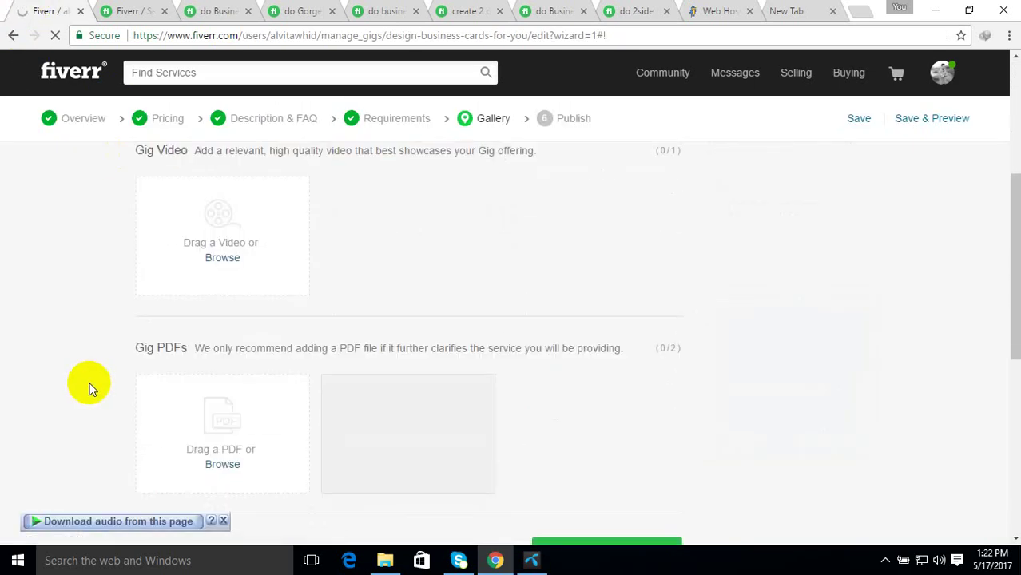
{"action": "scroll", "coordinate": [89, 389], "scroll_direction": "down", "scroll_amount": 3}
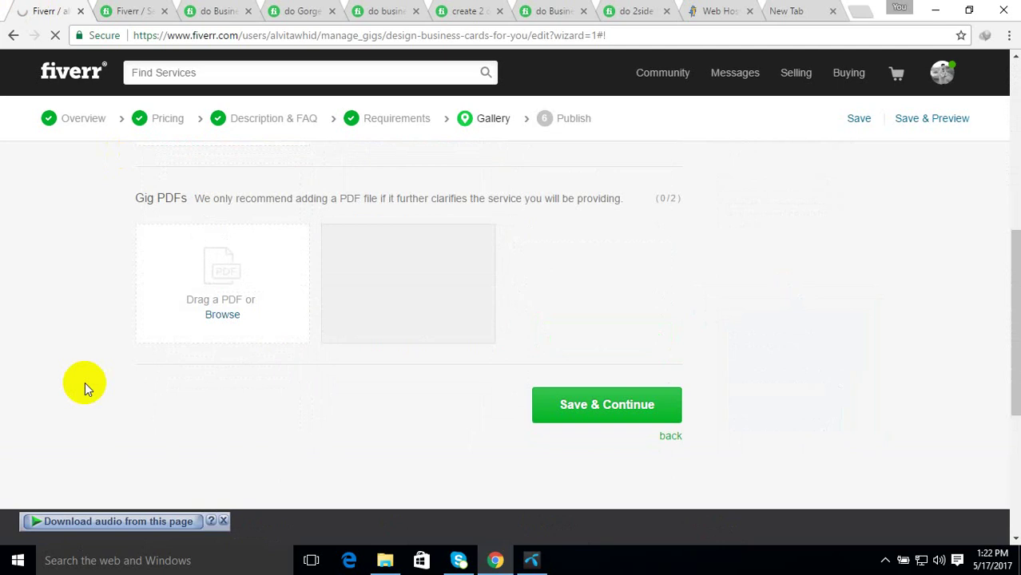
{"action": "scroll", "coordinate": [96, 388], "scroll_direction": "up", "scroll_amount": 4}
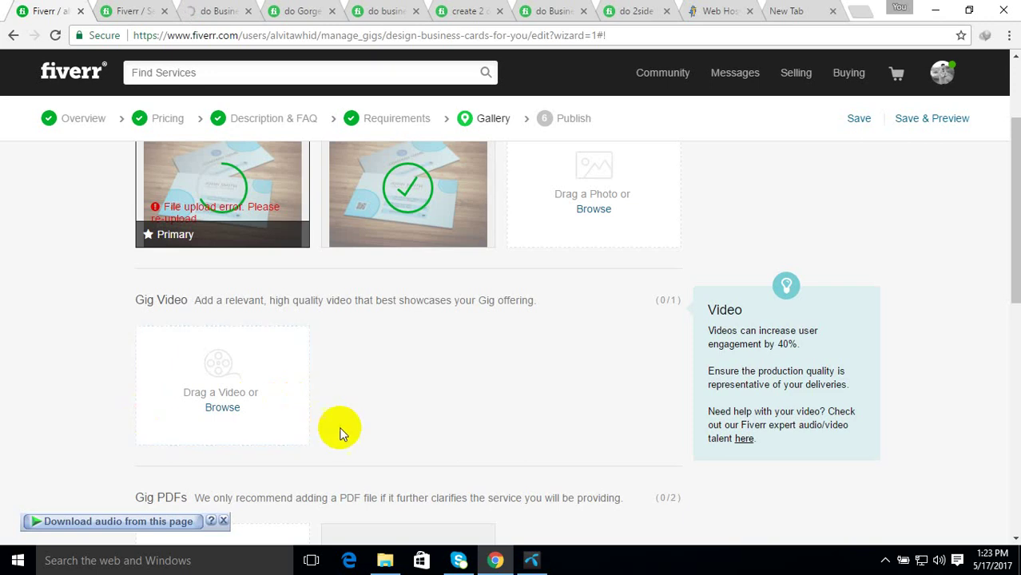
{"action": "scroll", "coordinate": [392, 391], "scroll_direction": "down", "scroll_amount": 4}
{"action": "scroll", "coordinate": [392, 391], "scroll_direction": "down", "scroll_amount": 1}
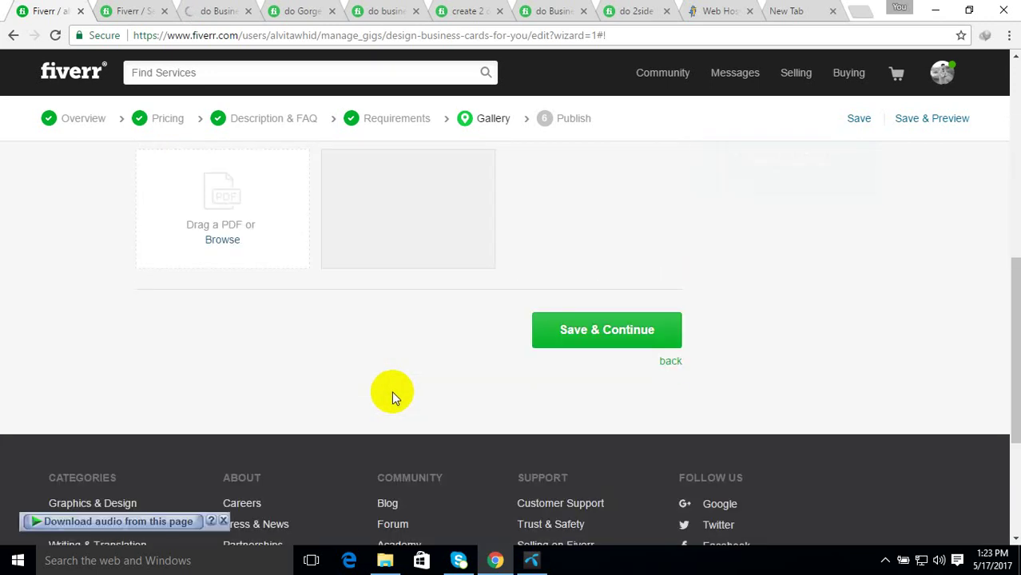
{"action": "scroll", "coordinate": [380, 393], "scroll_direction": "up", "scroll_amount": 4}
{"action": "scroll", "coordinate": [376, 400], "scroll_direction": "down", "scroll_amount": 2}
{"action": "scroll", "coordinate": [376, 405], "scroll_direction": "up", "scroll_amount": 5}
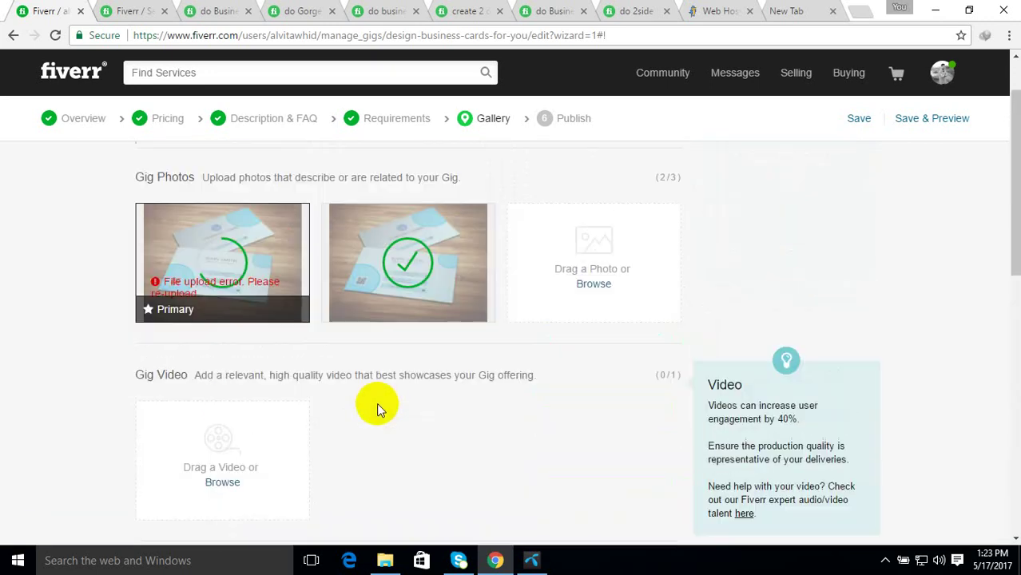
{"action": "mouse_move", "coordinate": [206, 299]}
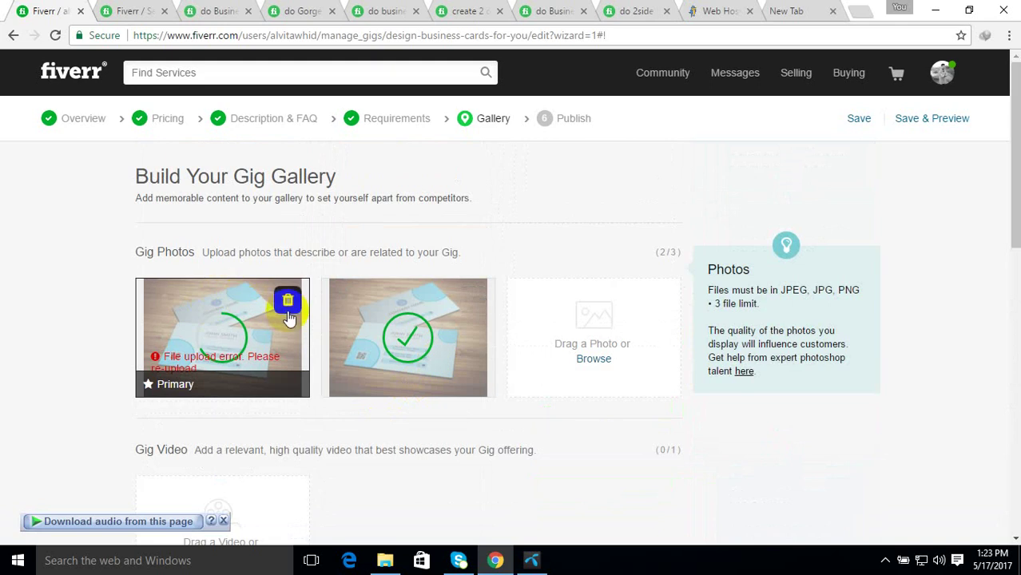
{"action": "scroll", "coordinate": [223, 352], "scroll_direction": "down", "scroll_amount": 3}
{"action": "scroll", "coordinate": [225, 355], "scroll_direction": "up", "scroll_amount": 1}
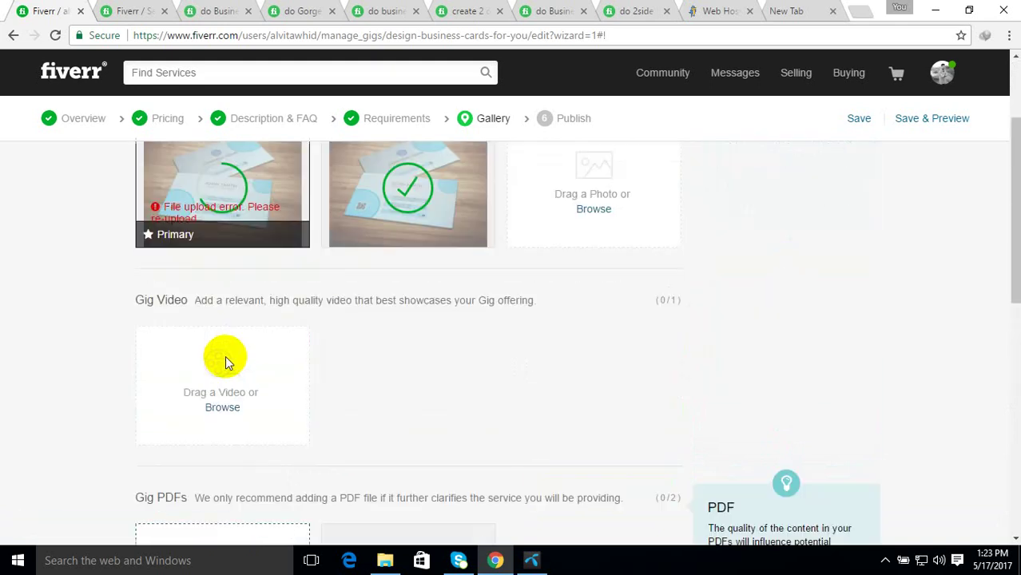
{"action": "scroll", "coordinate": [226, 355], "scroll_direction": "down", "scroll_amount": 2}
{"action": "scroll", "coordinate": [225, 356], "scroll_direction": "up", "scroll_amount": 2}
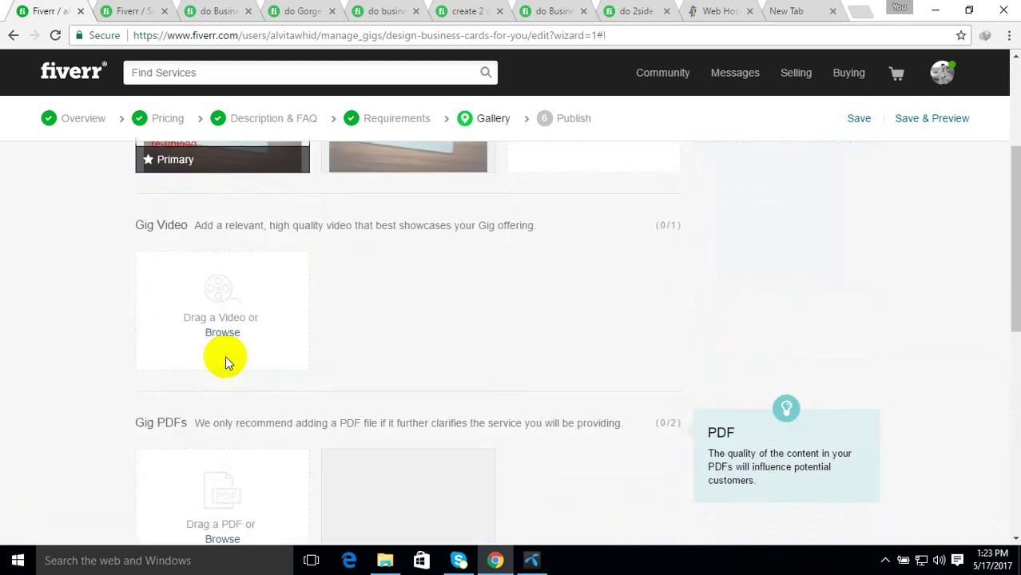
{"action": "scroll", "coordinate": [226, 355], "scroll_direction": "down", "scroll_amount": 1}
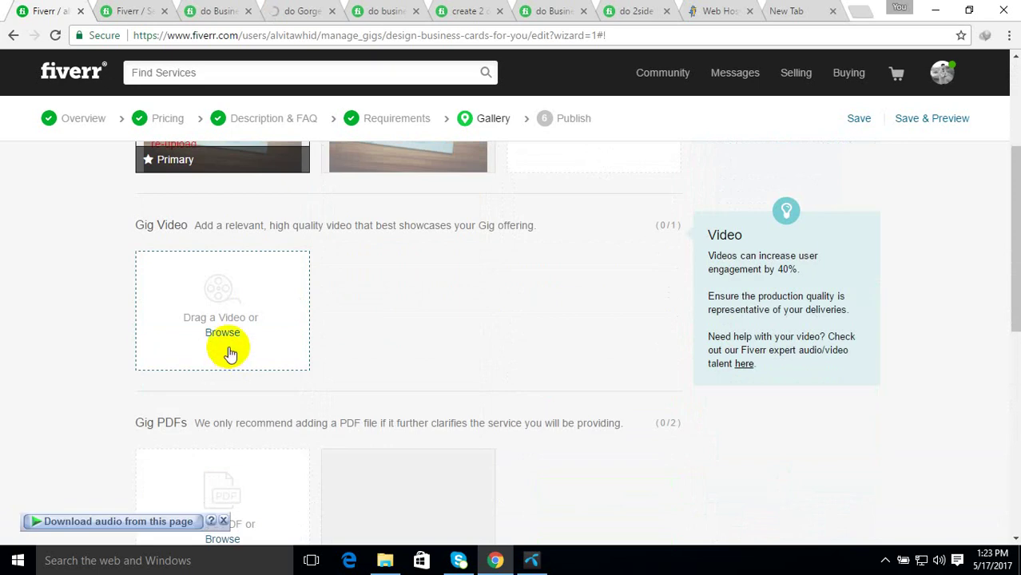
{"action": "scroll", "coordinate": [228, 349], "scroll_direction": "down", "scroll_amount": 3}
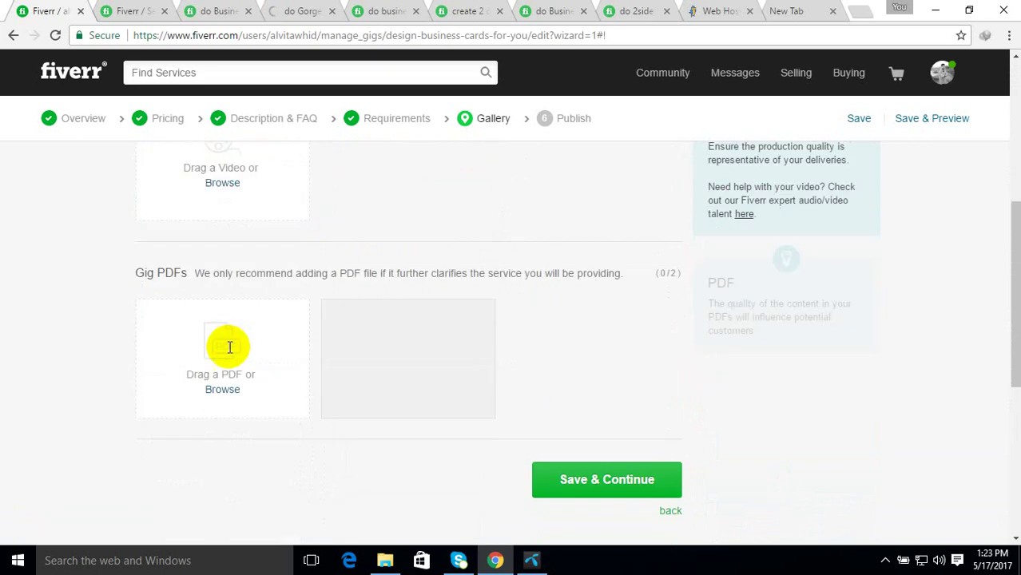
Save the gallery, publish the business card gig and finish the wizard to go to My Gigs
{"action": "left_click", "coordinate": [623, 411]}
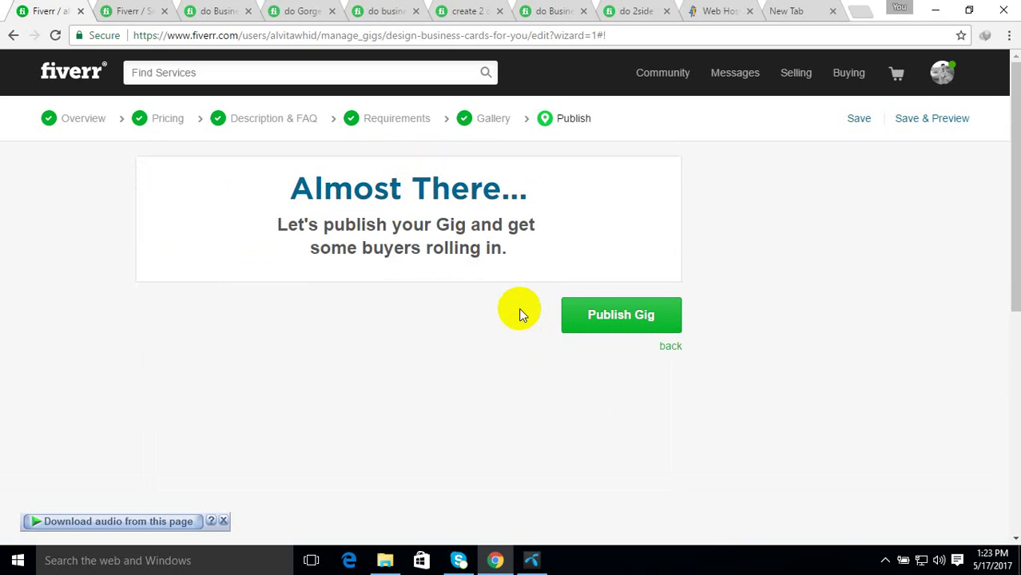
{"action": "left_click", "coordinate": [624, 329]}
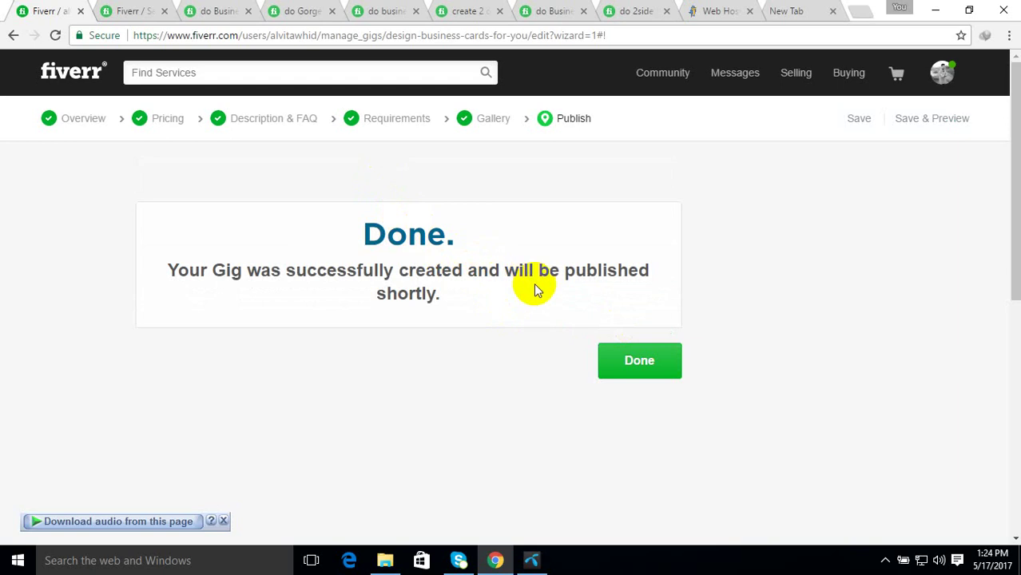
{"action": "left_click", "coordinate": [644, 366]}
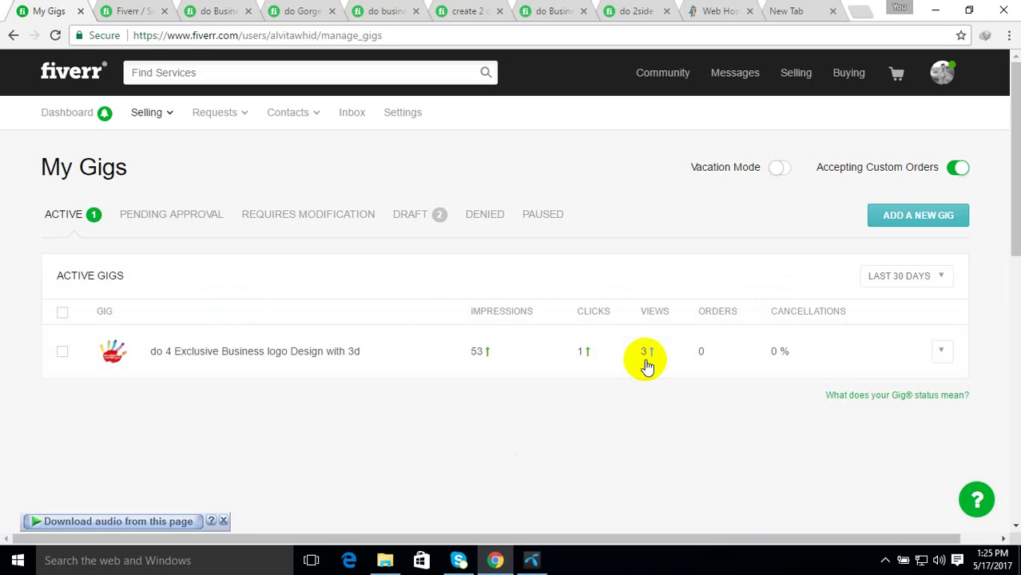
Show the draft gigs and look through the status, order limit, watermark and performance details of "design business cards for you"
{"action": "left_click", "coordinate": [410, 221]}
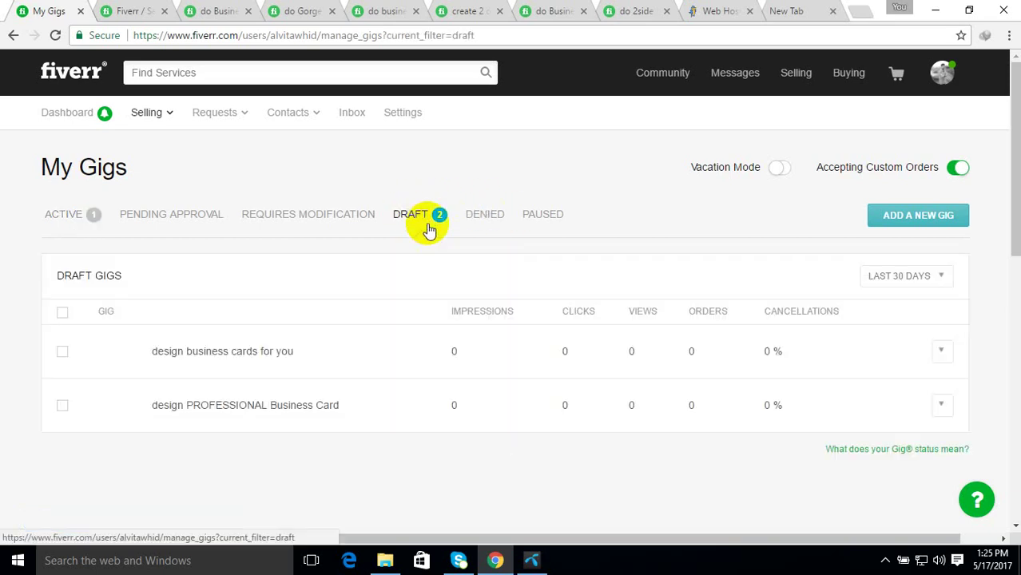
{"action": "left_click", "coordinate": [269, 355]}
{"action": "left_click", "coordinate": [269, 355]}
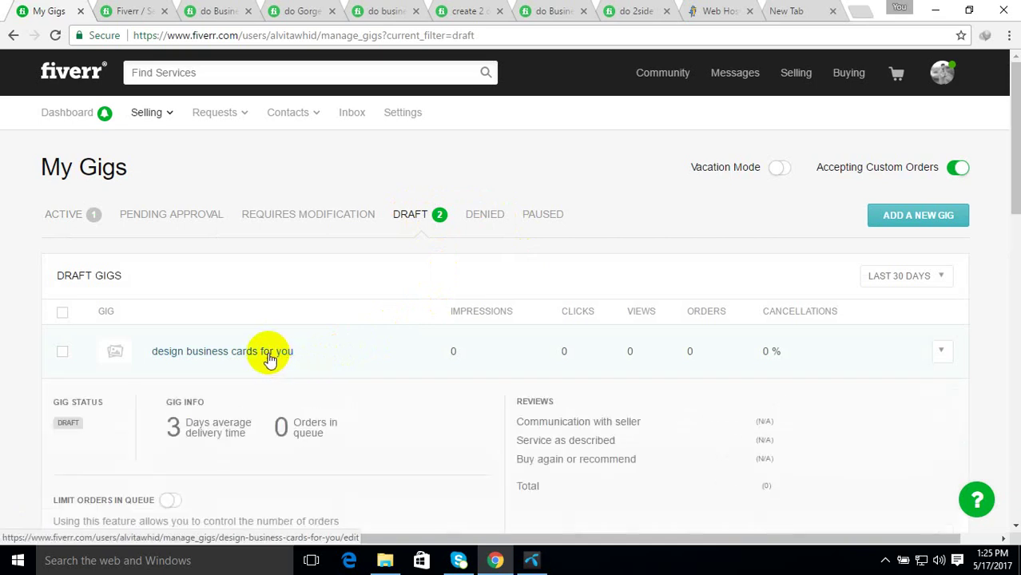
{"action": "scroll", "coordinate": [355, 436], "scroll_direction": "down", "scroll_amount": 2}
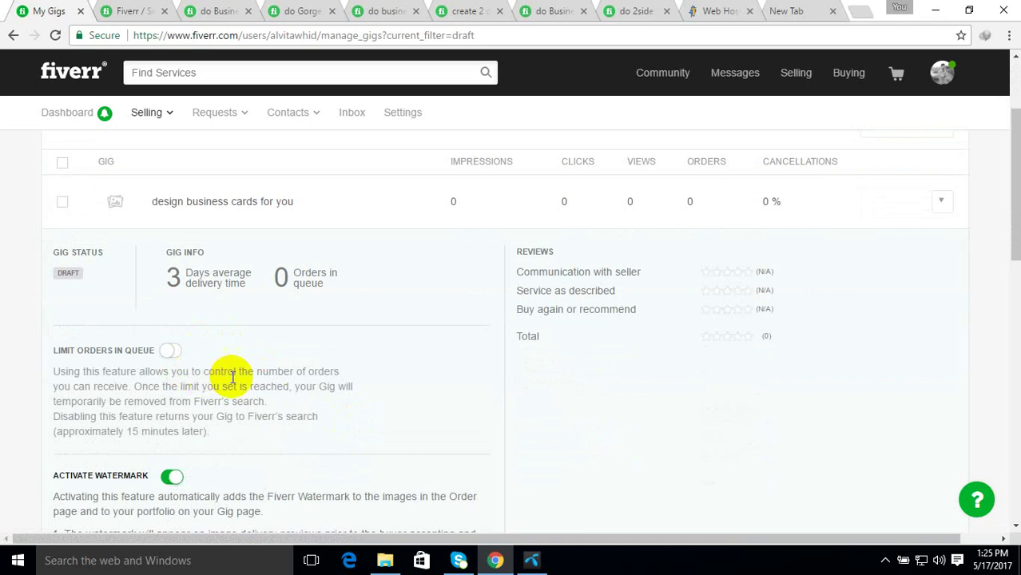
{"action": "scroll", "coordinate": [236, 375], "scroll_direction": "down", "scroll_amount": 4}
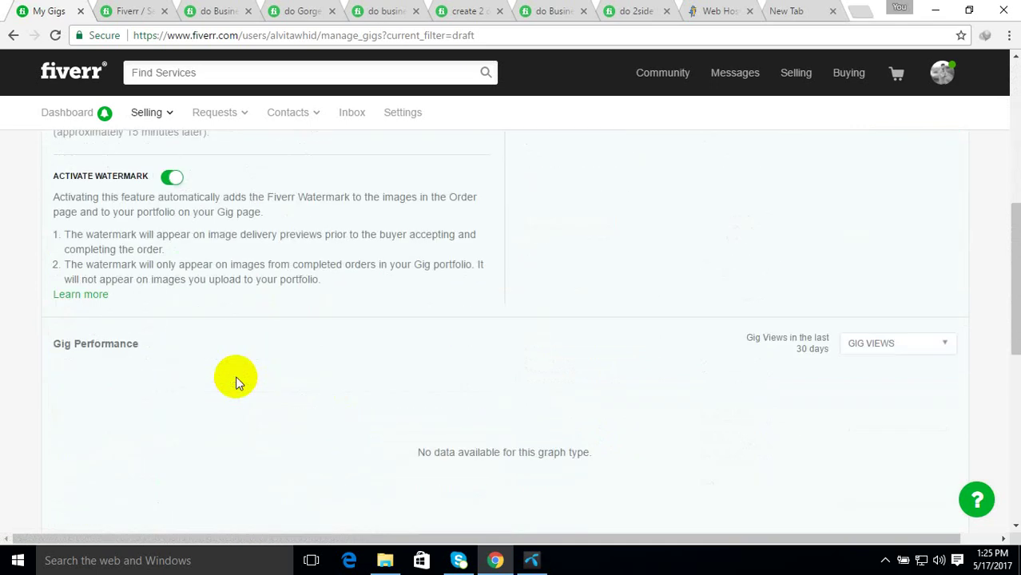
{"action": "scroll", "coordinate": [236, 376], "scroll_direction": "up", "scroll_amount": 6}
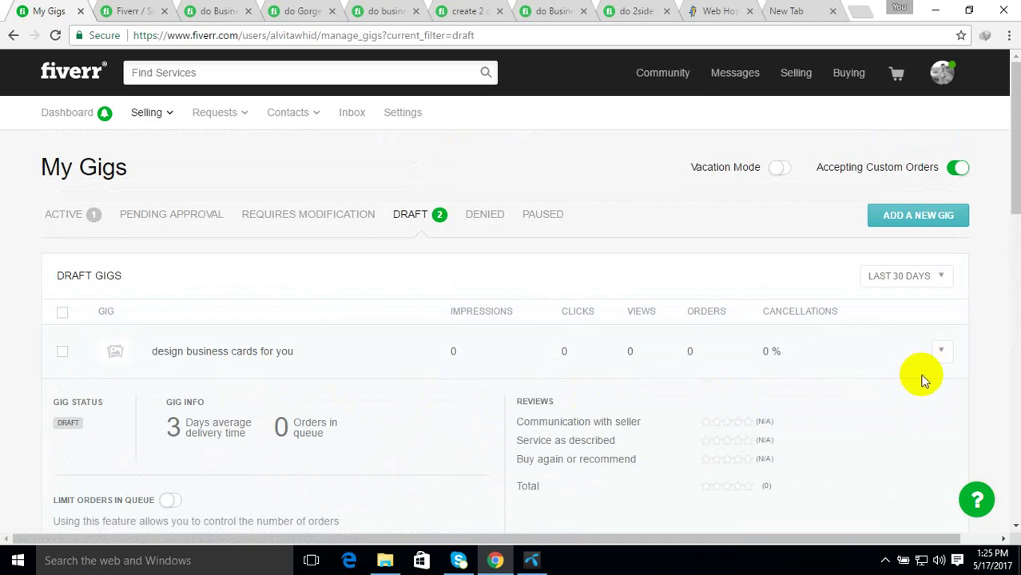
Check the draft gig's available actions and its Limit Orders in Queue option, and view the "design PROFESSIONAL Business Card" draft below it
{"action": "left_click", "coordinate": [941, 355]}
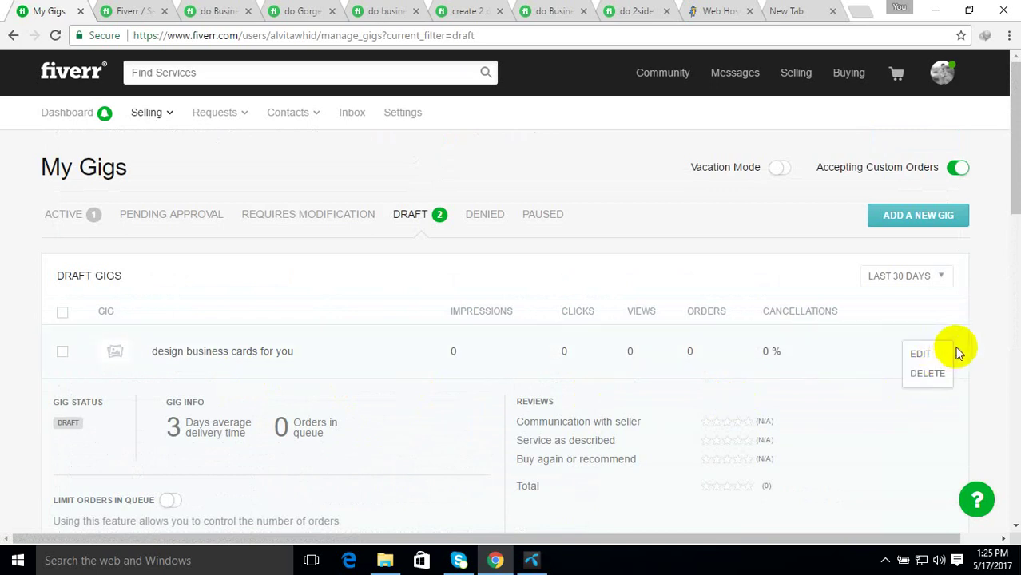
{"action": "left_click", "coordinate": [994, 337]}
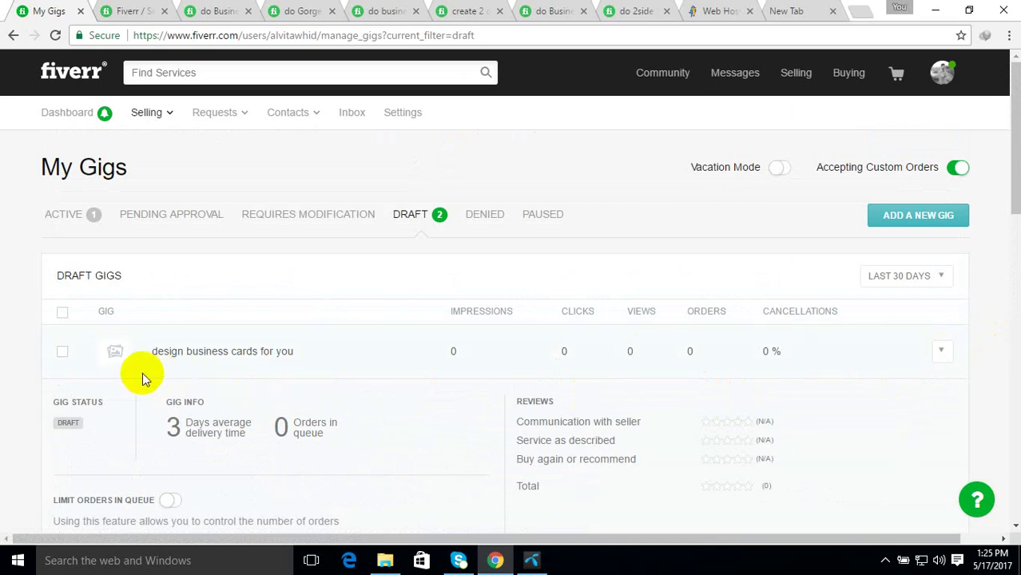
{"action": "scroll", "coordinate": [132, 384], "scroll_direction": "down", "scroll_amount": 2}
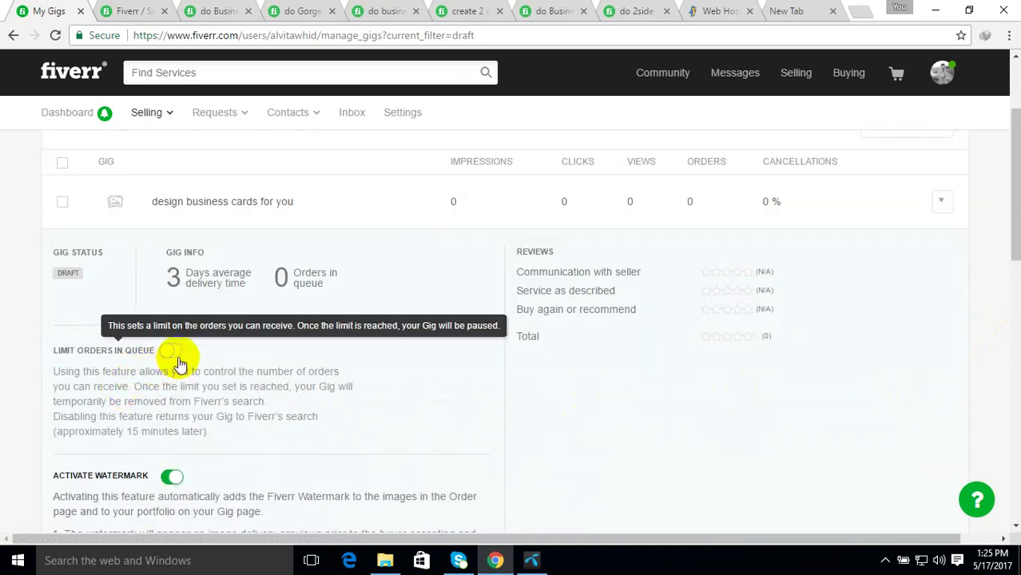
{"action": "scroll", "coordinate": [114, 304], "scroll_direction": "up", "scroll_amount": 2}
{"action": "scroll", "coordinate": [114, 309], "scroll_direction": "down", "scroll_amount": 10}
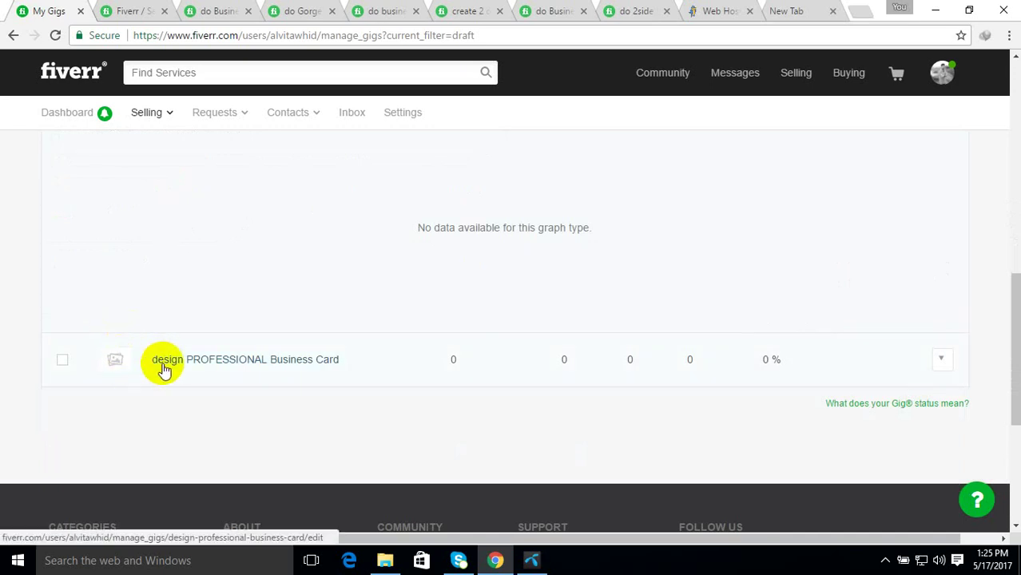
{"action": "scroll", "coordinate": [164, 369], "scroll_direction": "up", "scroll_amount": 10}
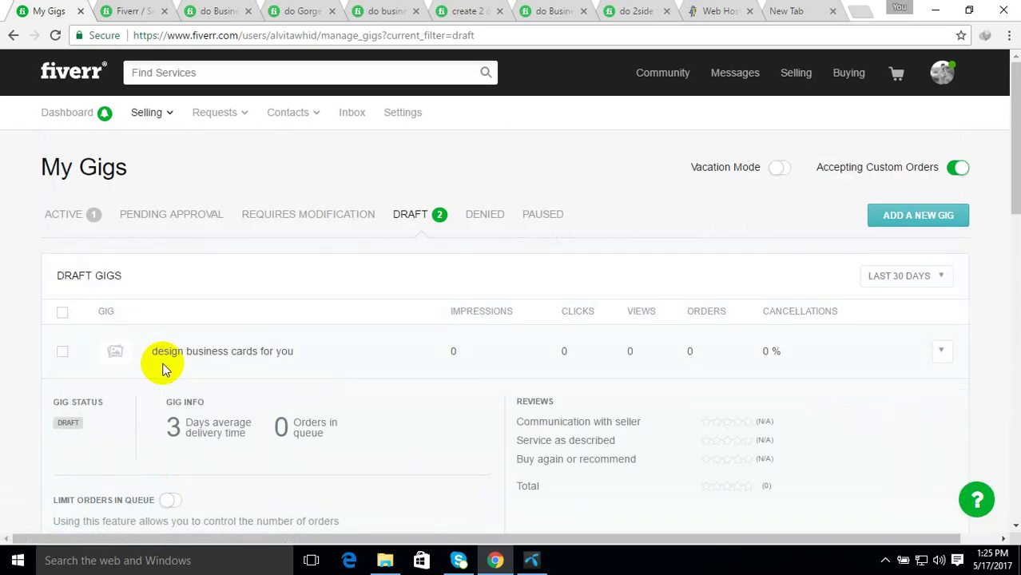
Show the active gigs and expand the details of "do 4 Exclusive Business logo Design with 3d"
{"action": "left_click", "coordinate": [69, 214]}
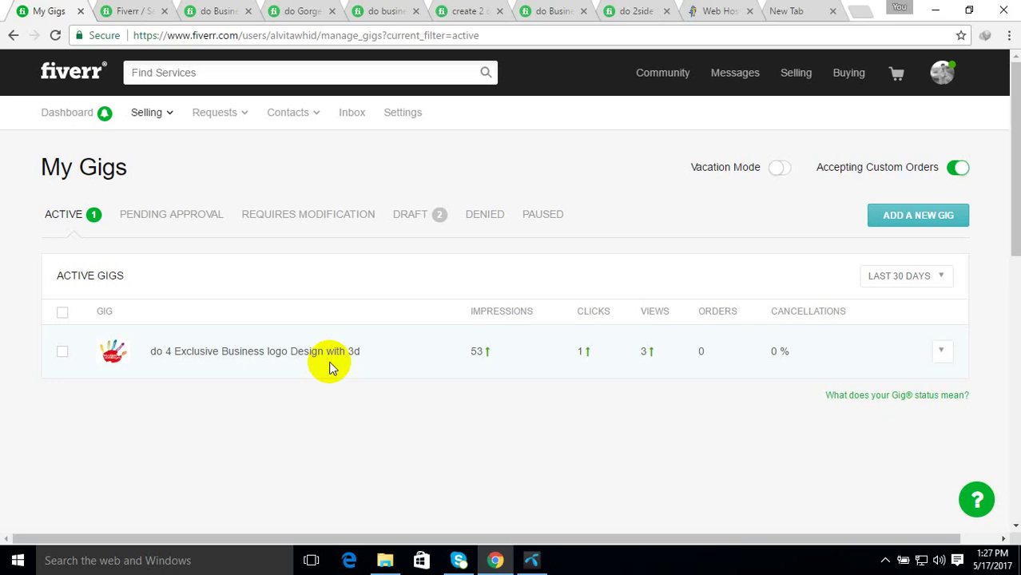
{"action": "left_click", "coordinate": [323, 356]}
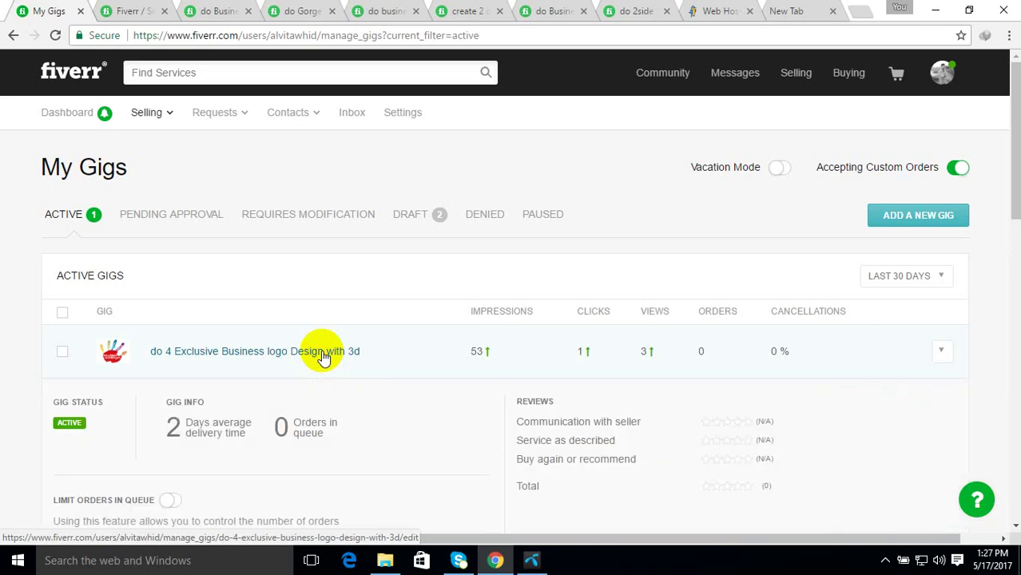
{"action": "left_click", "coordinate": [763, 88]}
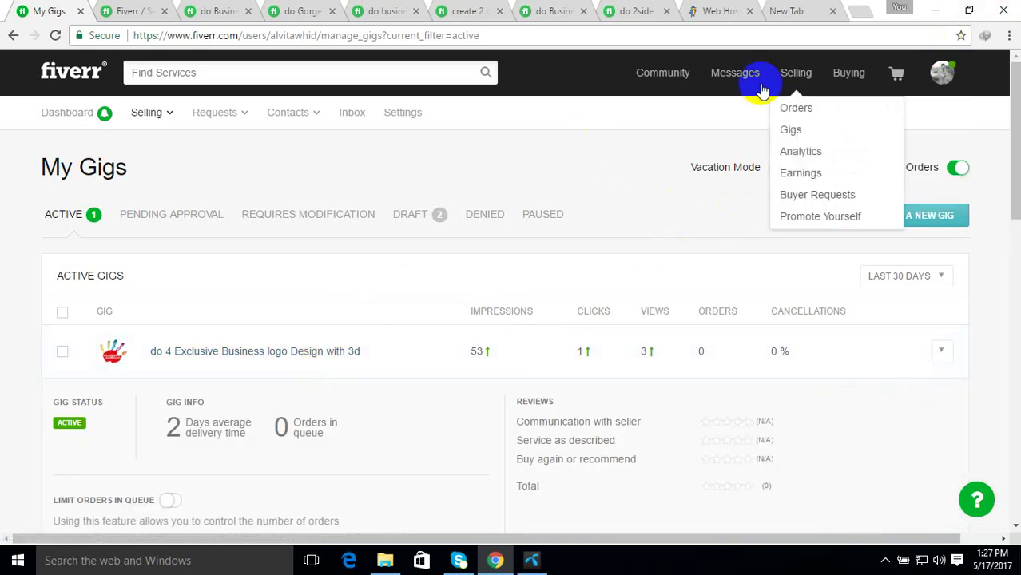
Open the own seller profile and look over its personal details, description and active gigs
{"action": "left_click", "coordinate": [942, 80]}
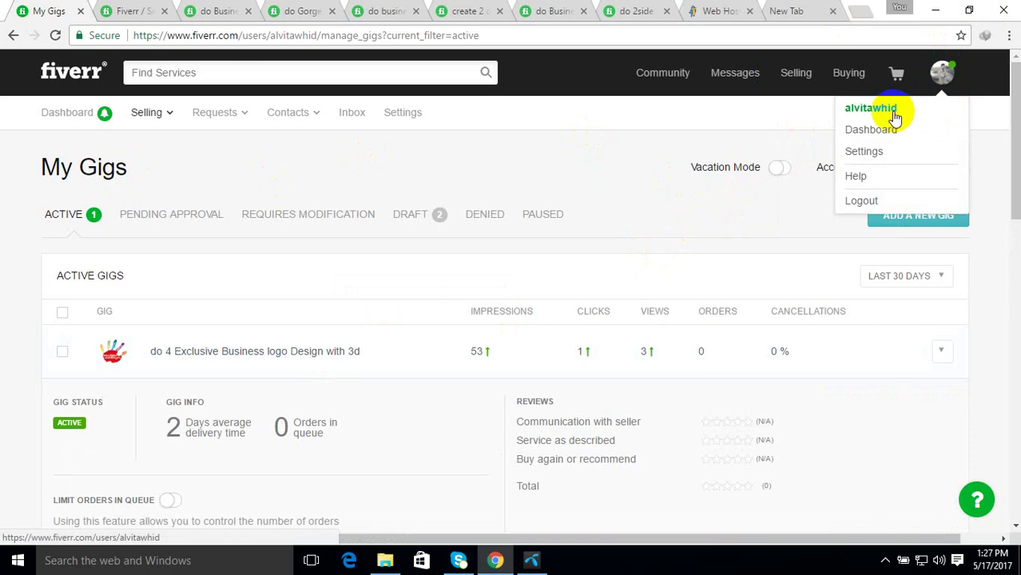
{"action": "left_click", "coordinate": [878, 112]}
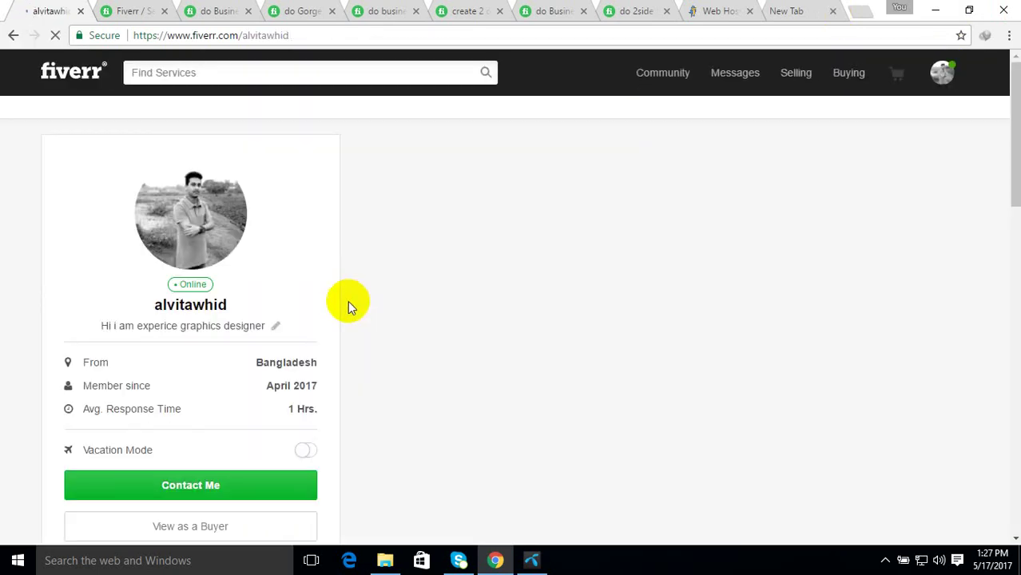
{"action": "scroll", "coordinate": [262, 372], "scroll_direction": "down", "scroll_amount": 1}
{"action": "scroll", "coordinate": [384, 335], "scroll_direction": "down", "scroll_amount": 1}
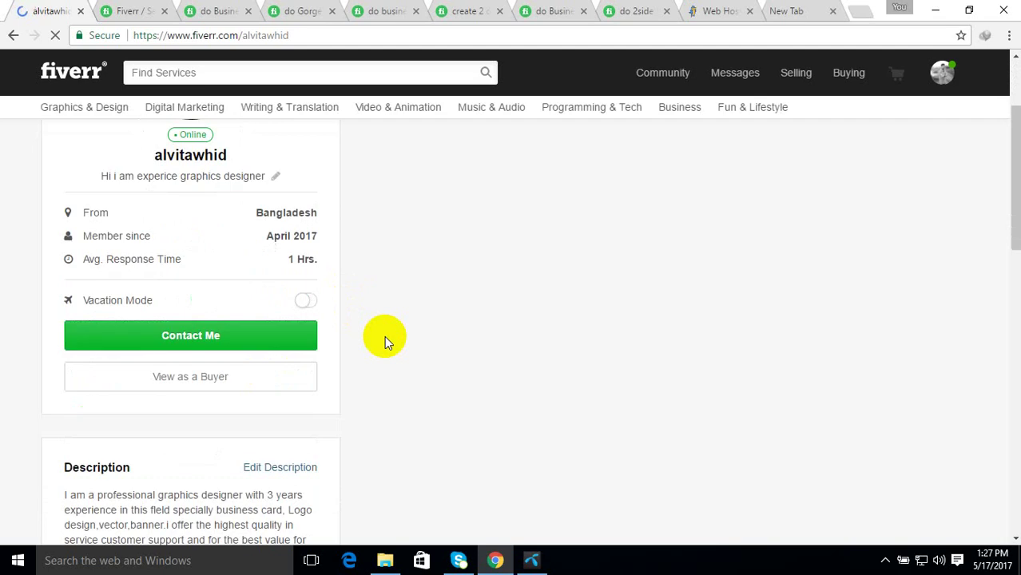
{"action": "scroll", "coordinate": [384, 342], "scroll_direction": "up", "scroll_amount": 2}
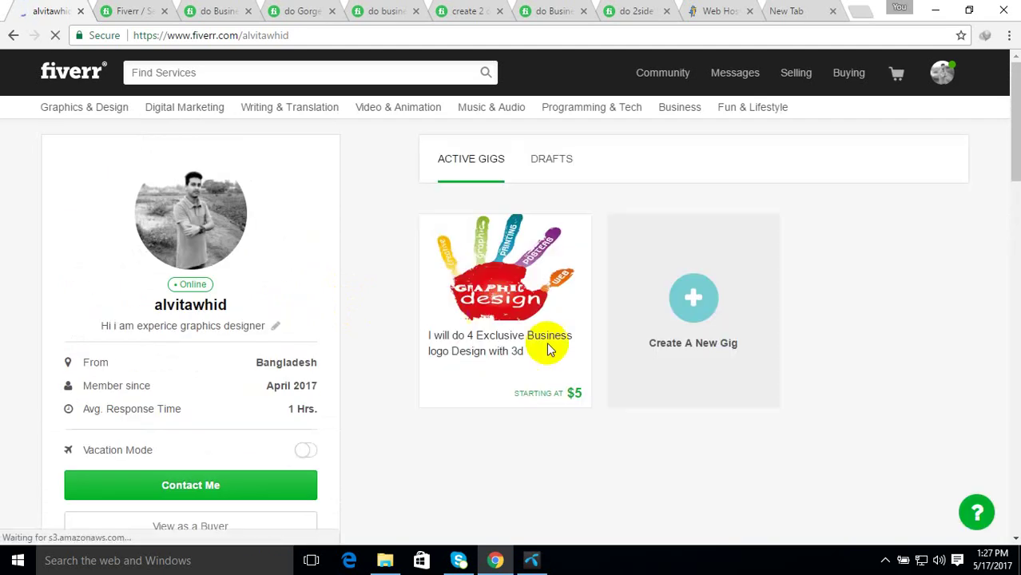
Open the active logo design gig from the profile and review its packages, description and frequently asked questions
{"action": "mouse_move", "coordinate": [501, 333]}
{"action": "left_click", "coordinate": [477, 231]}
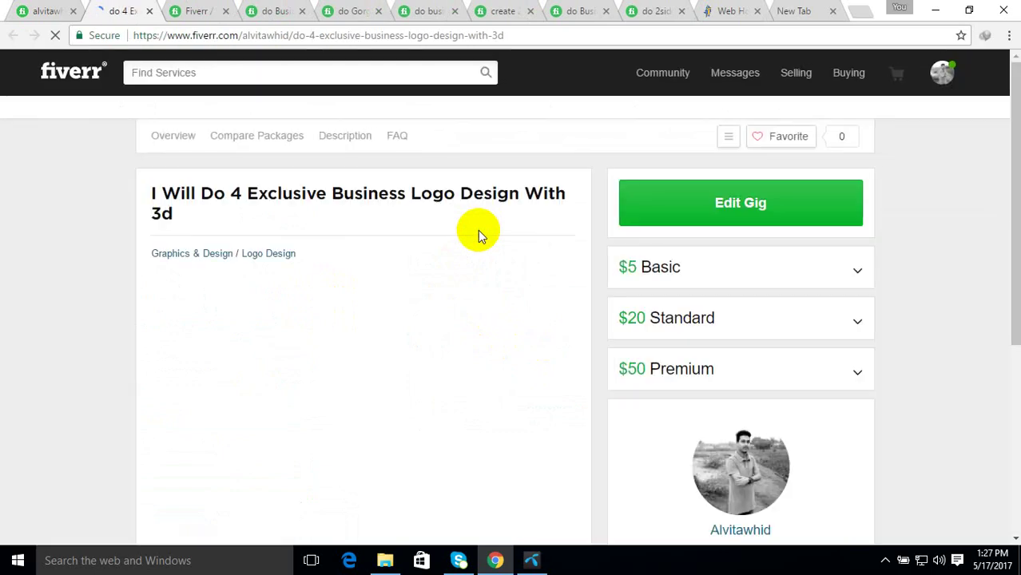
{"action": "scroll", "coordinate": [480, 247], "scroll_direction": "down", "scroll_amount": 3}
{"action": "scroll", "coordinate": [481, 266], "scroll_direction": "down", "scroll_amount": 12}
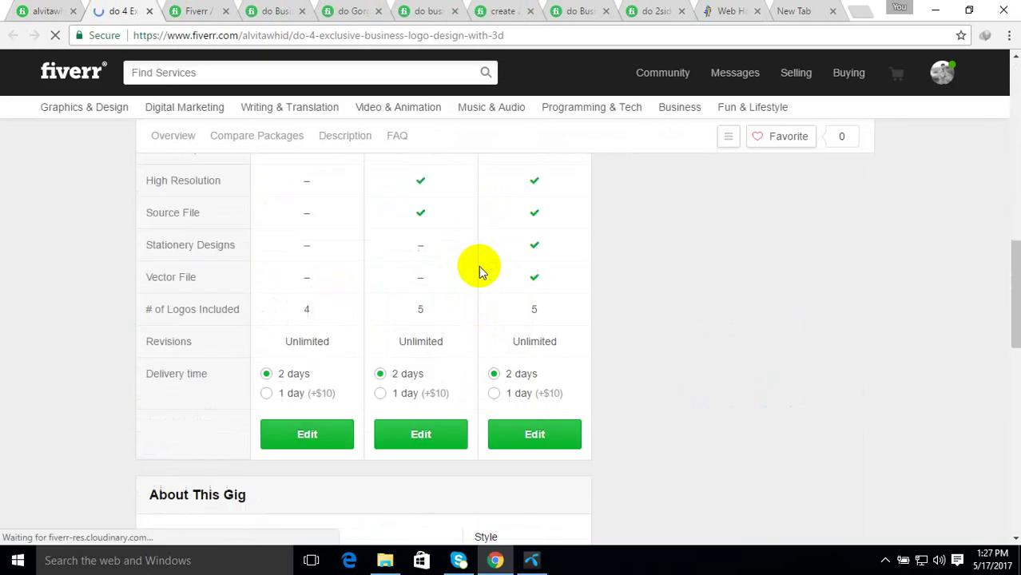
{"action": "scroll", "coordinate": [488, 274], "scroll_direction": "down", "scroll_amount": 3}
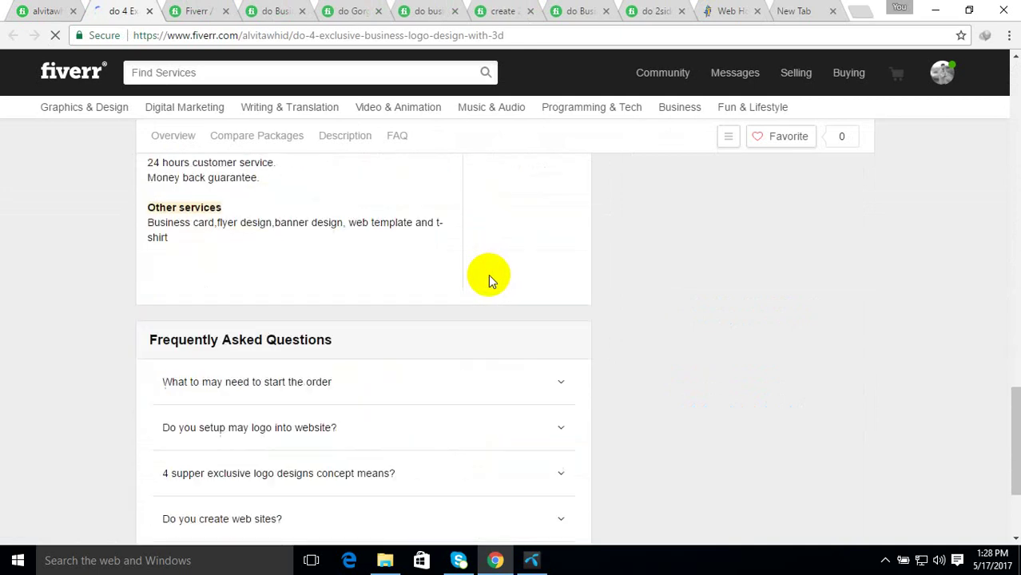
{"action": "scroll", "coordinate": [488, 277], "scroll_direction": "up", "scroll_amount": 8}
{"action": "scroll", "coordinate": [488, 276], "scroll_direction": "up", "scroll_amount": 12}
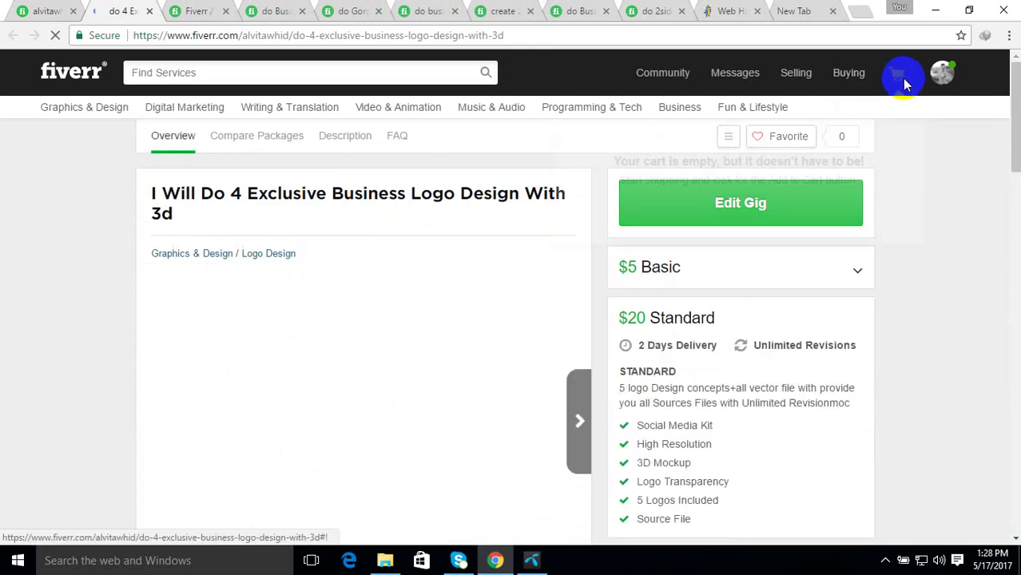
Open Buyer Requests and examine the newest requests with their offers, duration and budget
{"action": "mouse_move", "coordinate": [957, 72]}
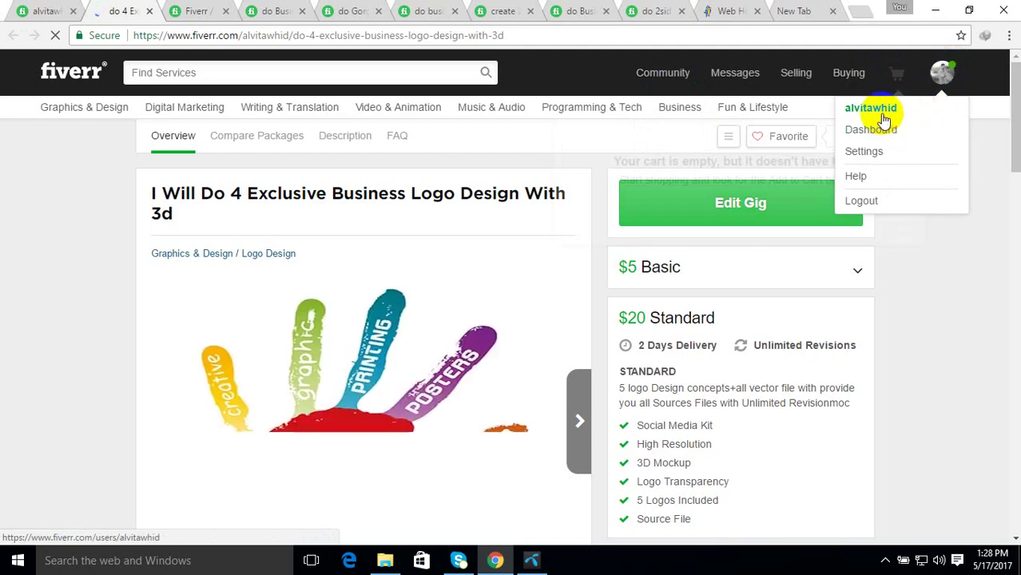
{"action": "mouse_move", "coordinate": [796, 72]}
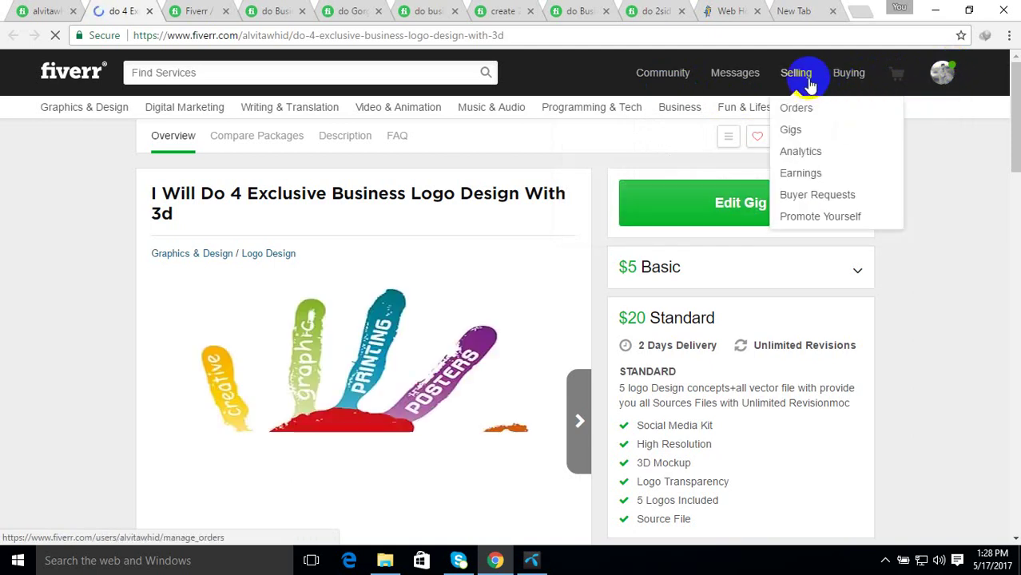
{"action": "left_click", "coordinate": [816, 201]}
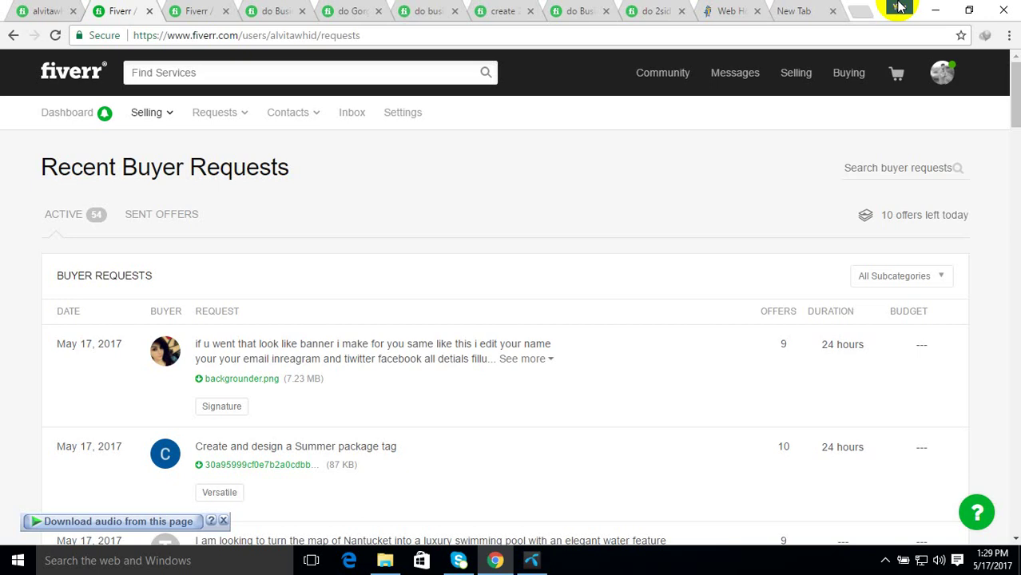
{"action": "scroll", "coordinate": [404, 470], "scroll_direction": "down", "scroll_amount": 2}
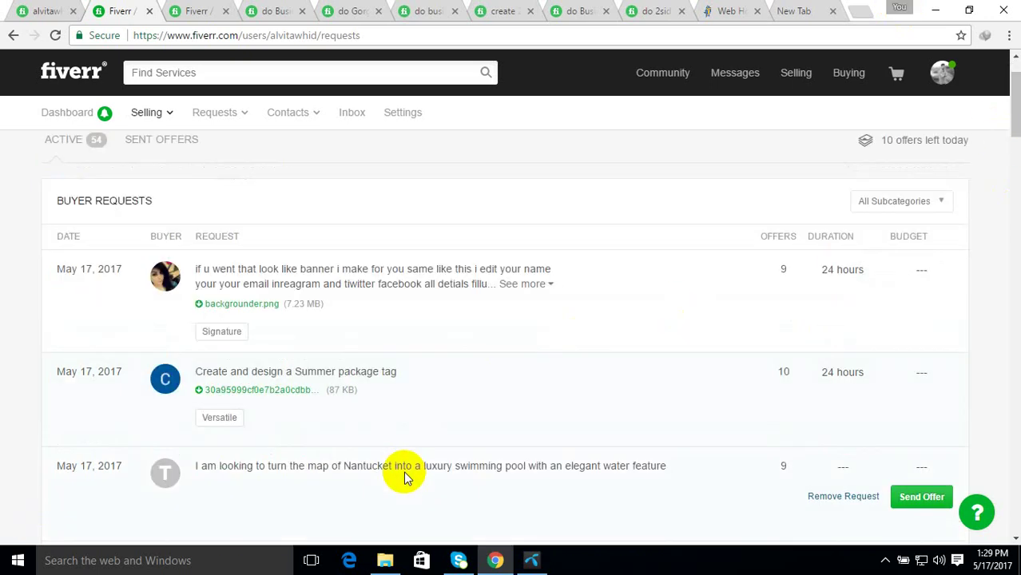
{"action": "scroll", "coordinate": [445, 412], "scroll_direction": "down", "scroll_amount": 1}
{"action": "scroll", "coordinate": [443, 413], "scroll_direction": "up", "scroll_amount": 3}
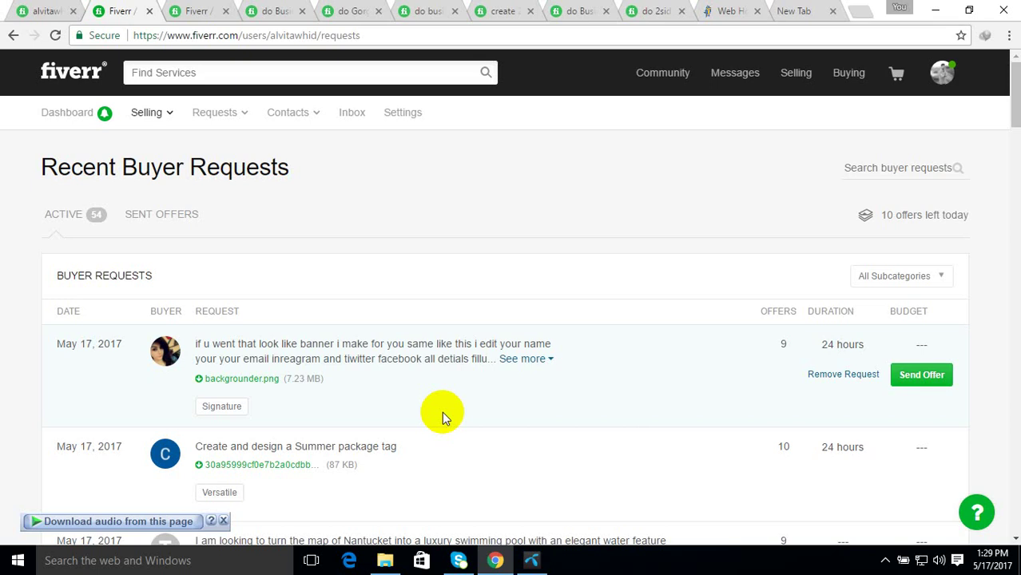
{"action": "scroll", "coordinate": [574, 389], "scroll_direction": "down", "scroll_amount": 3}
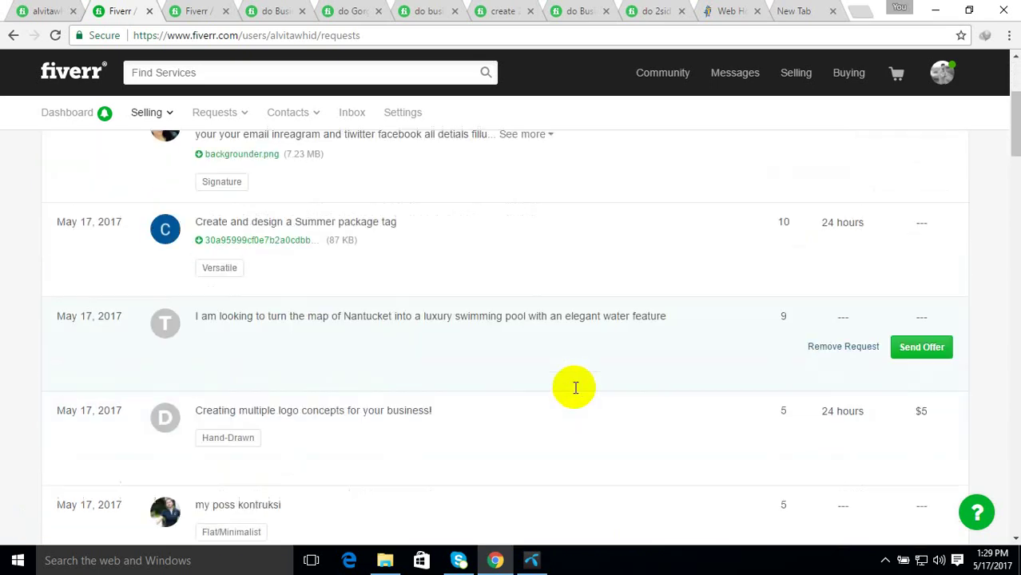
{"action": "scroll", "coordinate": [575, 388], "scroll_direction": "up", "scroll_amount": 3}
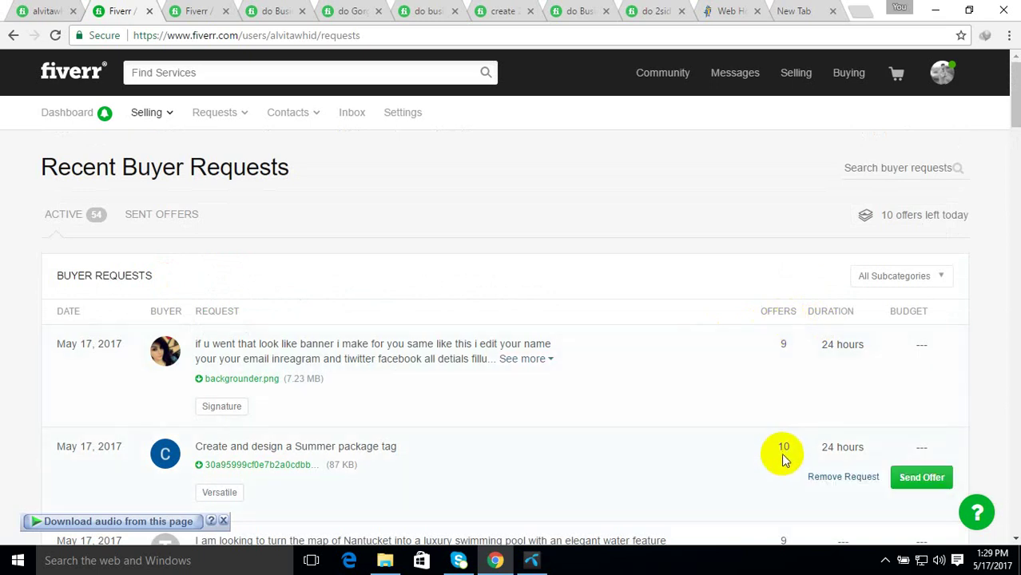
Browse further down the buyer requests to examine the older logo design requests and their budgets
{"action": "scroll", "coordinate": [781, 456], "scroll_direction": "down", "scroll_amount": 3}
{"action": "scroll", "coordinate": [793, 435], "scroll_direction": "down", "scroll_amount": 6}
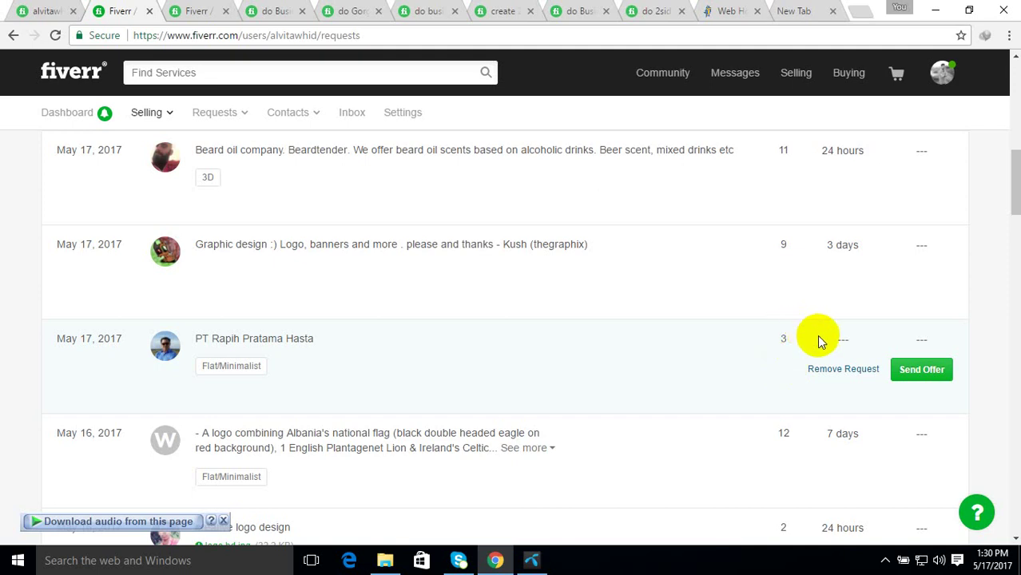
{"action": "scroll", "coordinate": [799, 367], "scroll_direction": "down", "scroll_amount": 2}
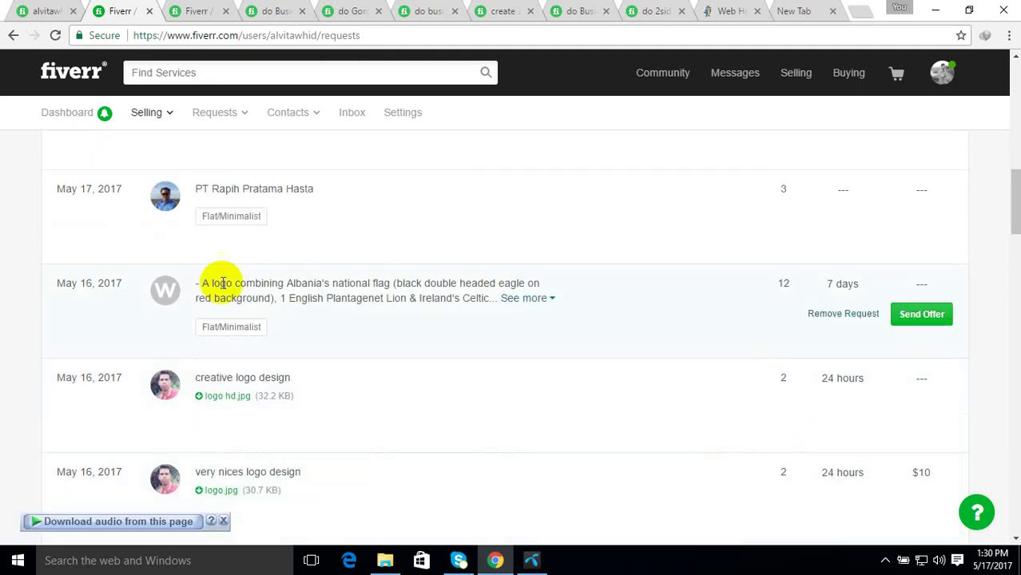
{"action": "scroll", "coordinate": [383, 416], "scroll_direction": "down", "scroll_amount": 3}
{"action": "scroll", "coordinate": [403, 420], "scroll_direction": "down", "scroll_amount": 2}
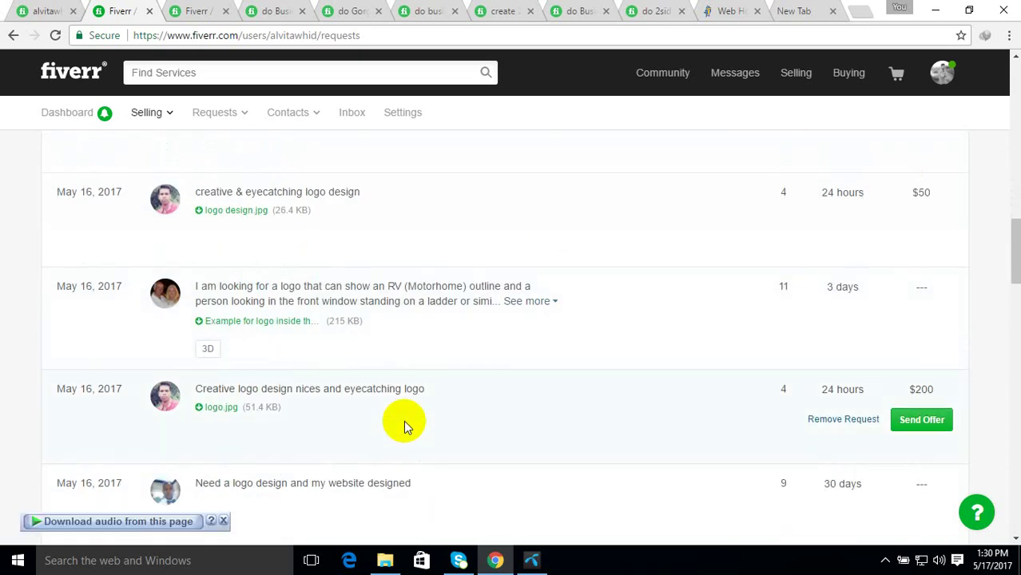
{"action": "scroll", "coordinate": [646, 446], "scroll_direction": "down", "scroll_amount": 1}
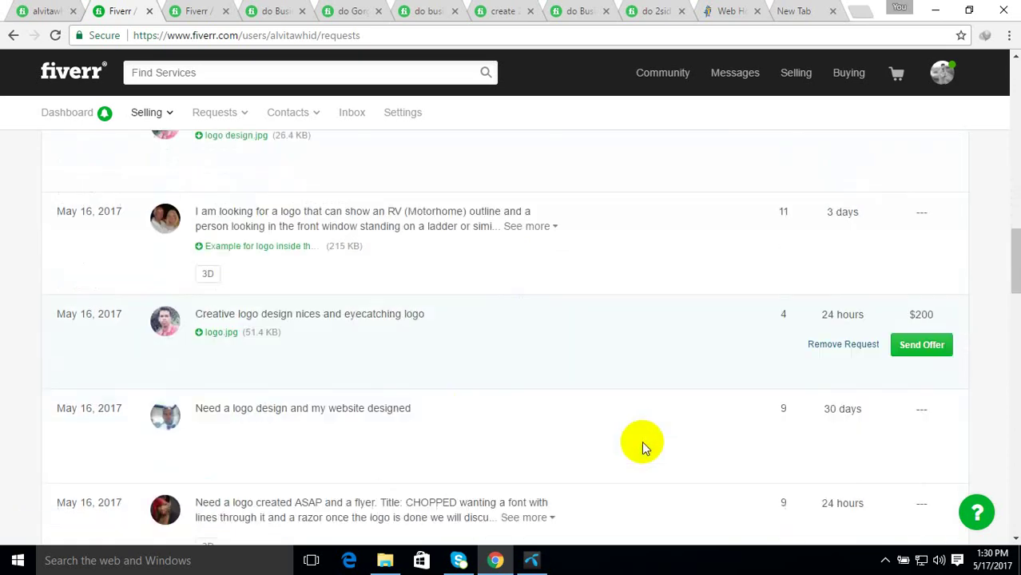
Dismiss the app-selection prompt, return to the newest buyer requests and expand the banner request to read its full text
{"action": "scroll", "coordinate": [643, 446], "scroll_direction": "down", "scroll_amount": 2}
{"action": "scroll", "coordinate": [611, 393], "scroll_direction": "up", "scroll_amount": 2}
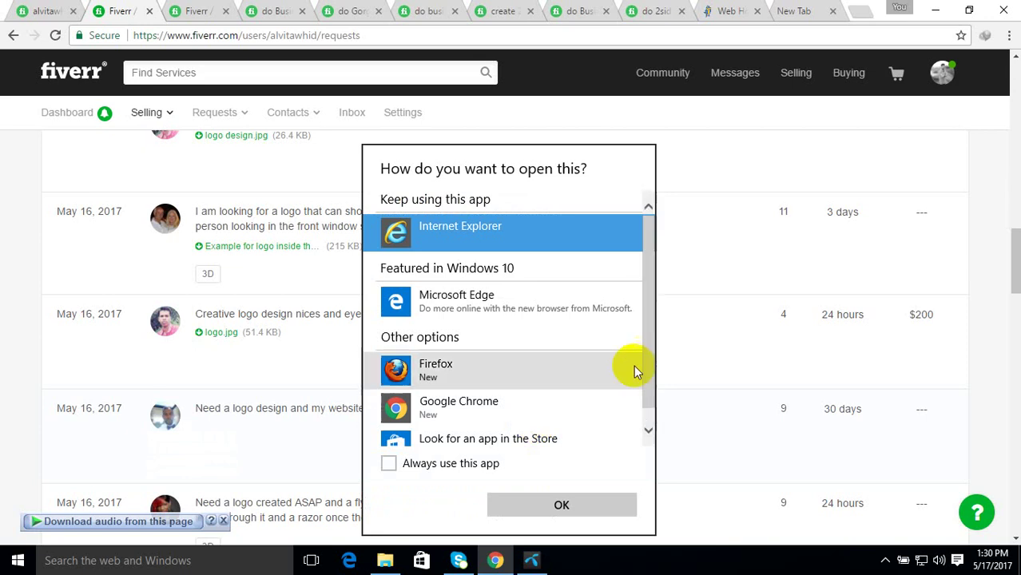
{"action": "left_click", "coordinate": [995, 384]}
{"action": "scroll", "coordinate": [476, 407], "scroll_direction": "up", "scroll_amount": 15}
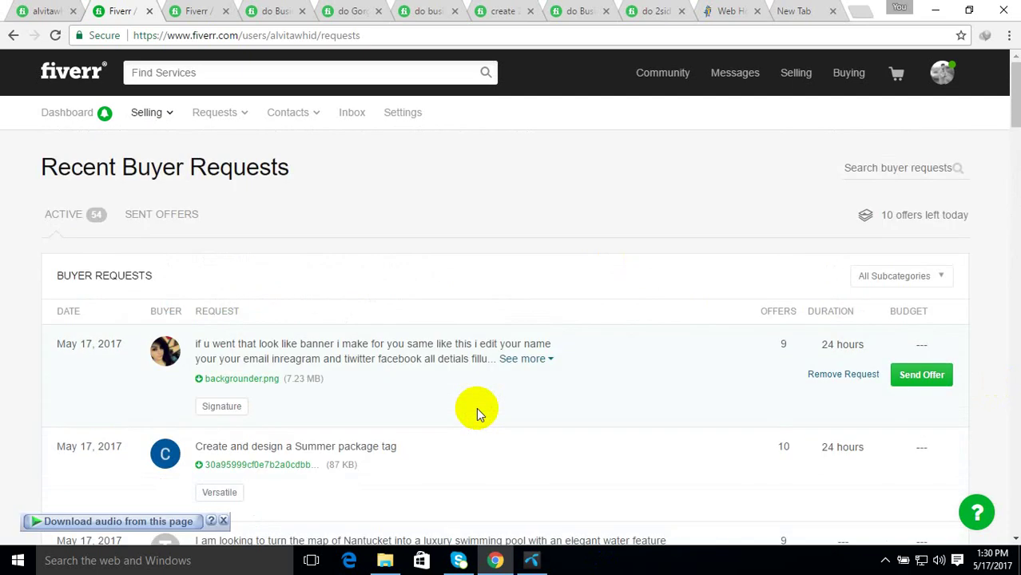
{"action": "left_click", "coordinate": [526, 359]}
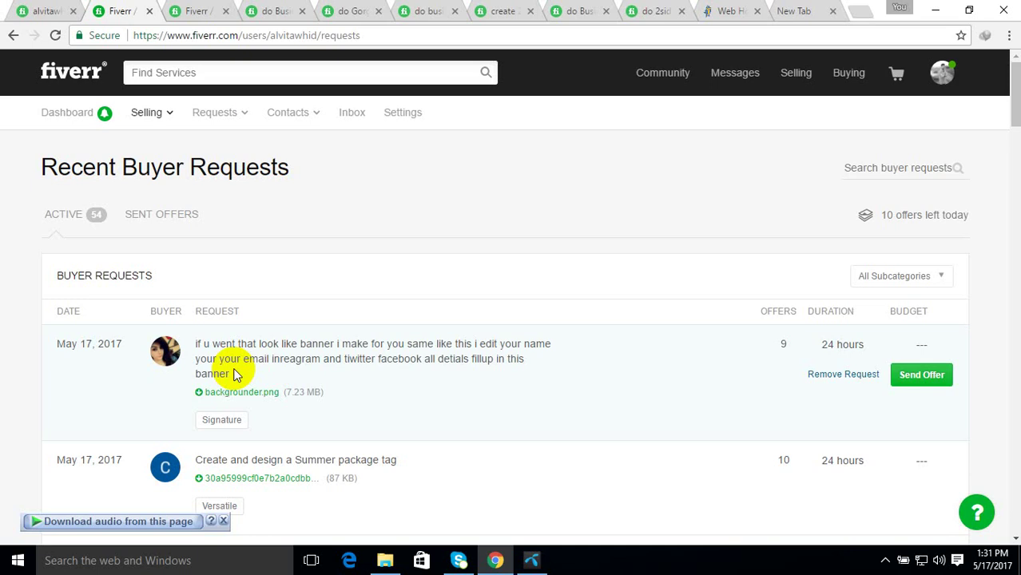
{"action": "scroll", "coordinate": [234, 375], "scroll_direction": "down", "scroll_amount": 1}
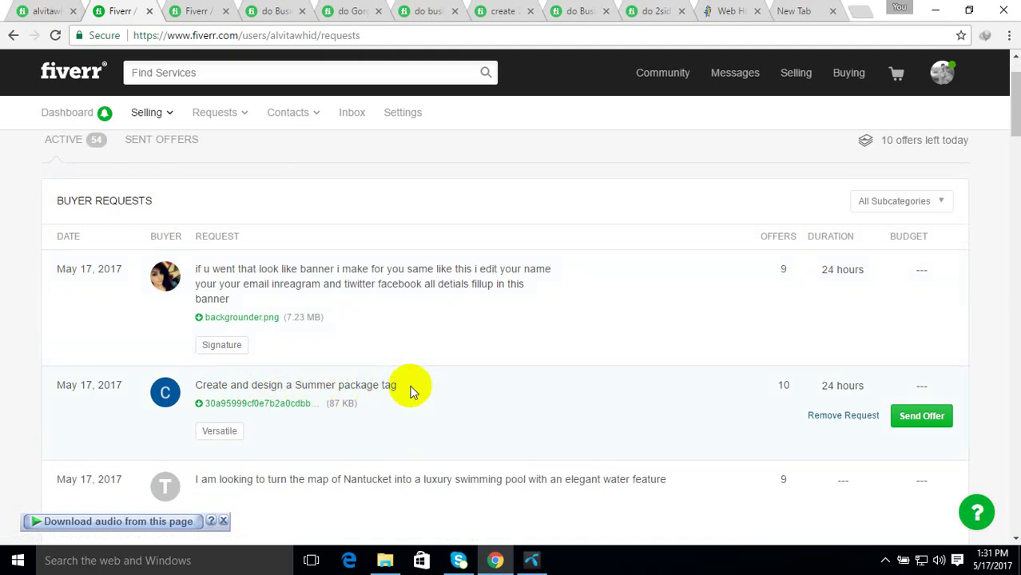
{"action": "scroll", "coordinate": [412, 392], "scroll_direction": "down", "scroll_amount": 1}
{"action": "scroll", "coordinate": [411, 389], "scroll_direction": "up", "scroll_amount": 1}
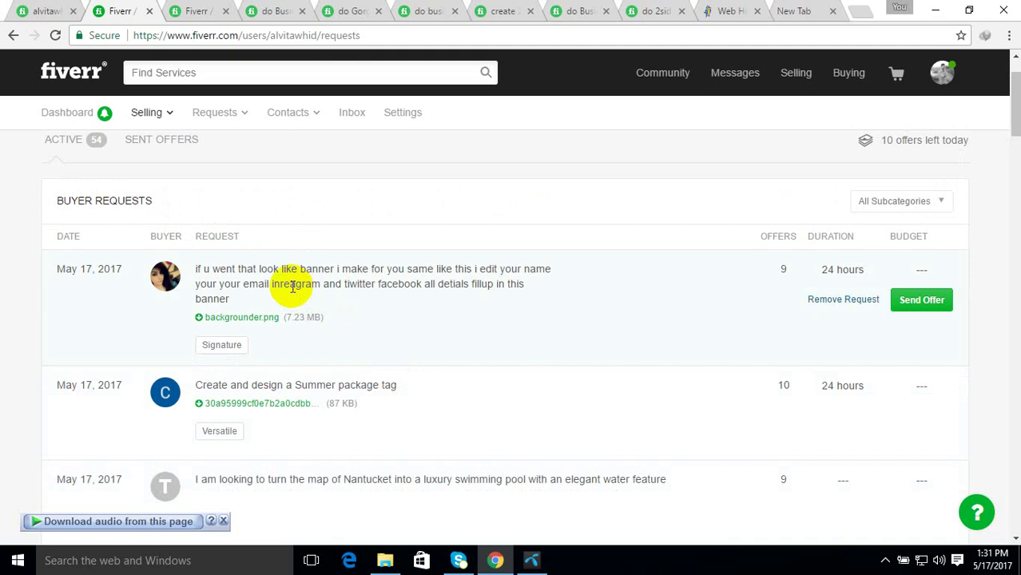
Browse down to the May 16 logo requests and expand the RV motorhome logo request to read its full description
{"action": "scroll", "coordinate": [291, 295], "scroll_direction": "down", "scroll_amount": 2}
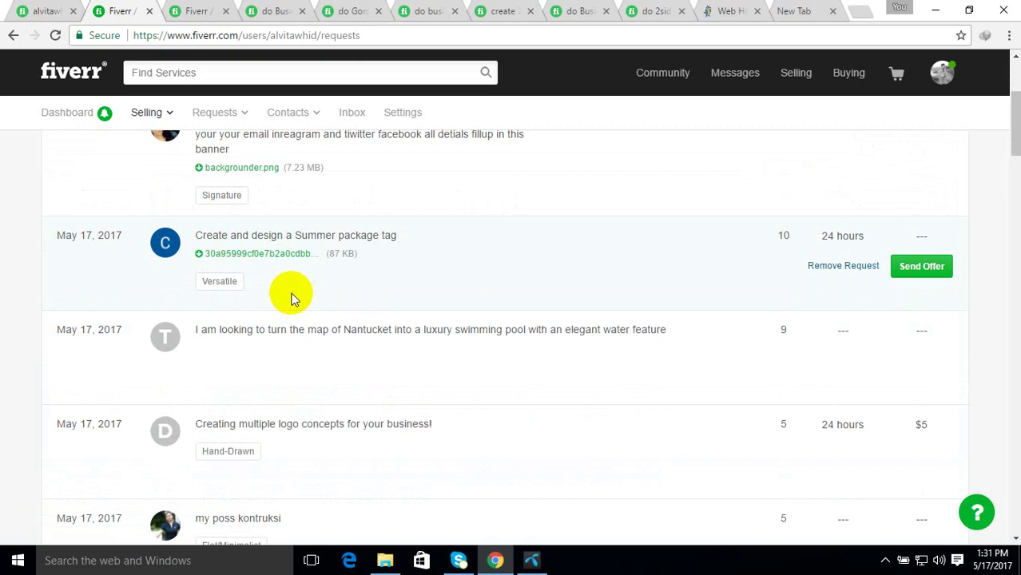
{"action": "scroll", "coordinate": [292, 297], "scroll_direction": "down", "scroll_amount": 3}
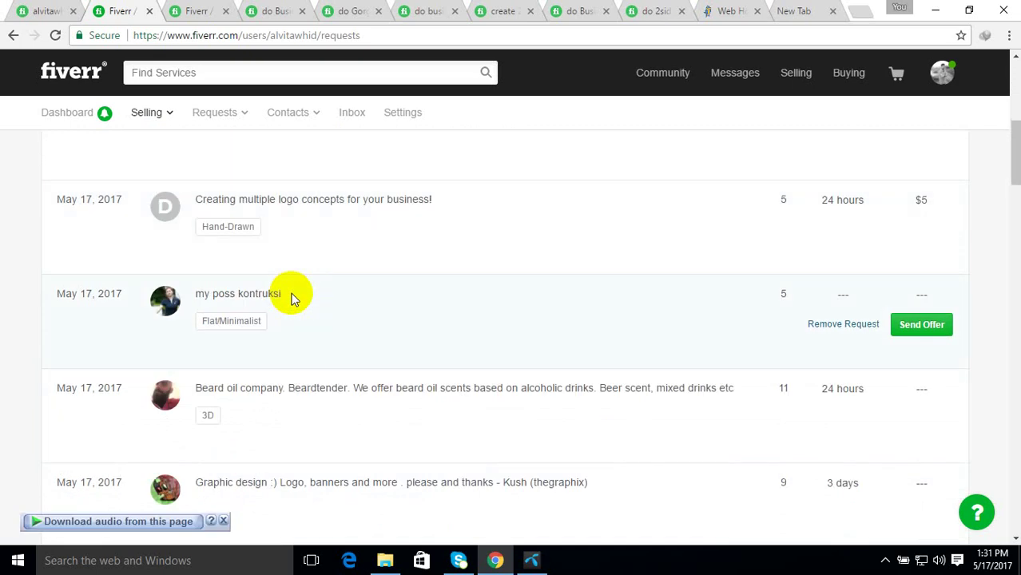
{"action": "scroll", "coordinate": [291, 297], "scroll_direction": "down", "scroll_amount": 3}
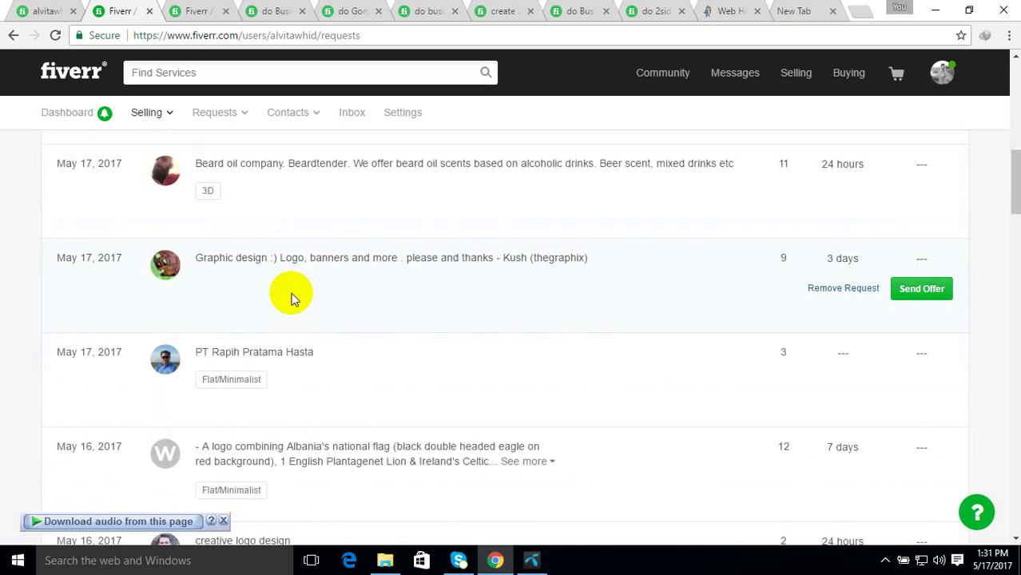
{"action": "scroll", "coordinate": [291, 294], "scroll_direction": "down", "scroll_amount": 2}
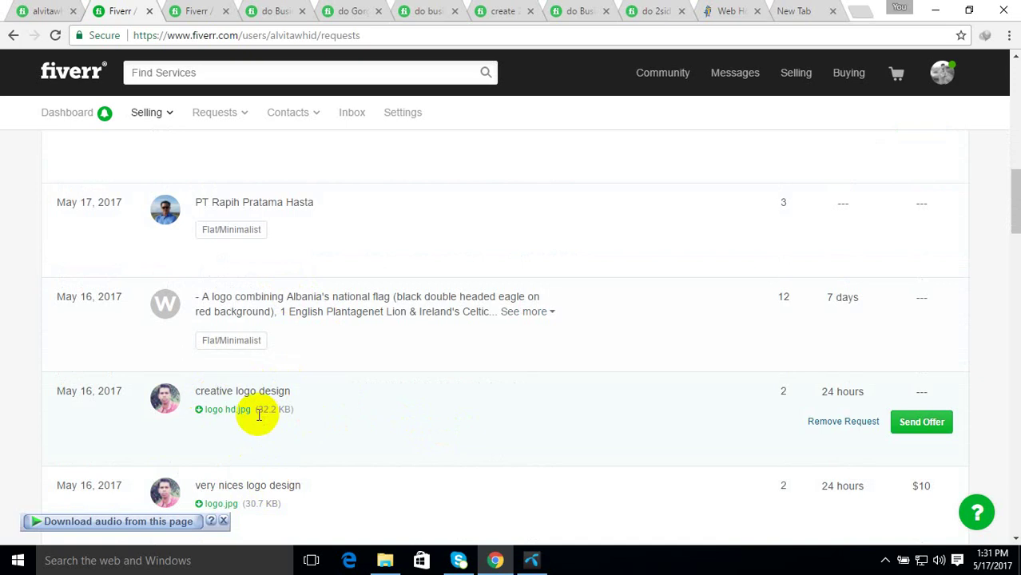
{"action": "scroll", "coordinate": [196, 429], "scroll_direction": "down", "scroll_amount": 2}
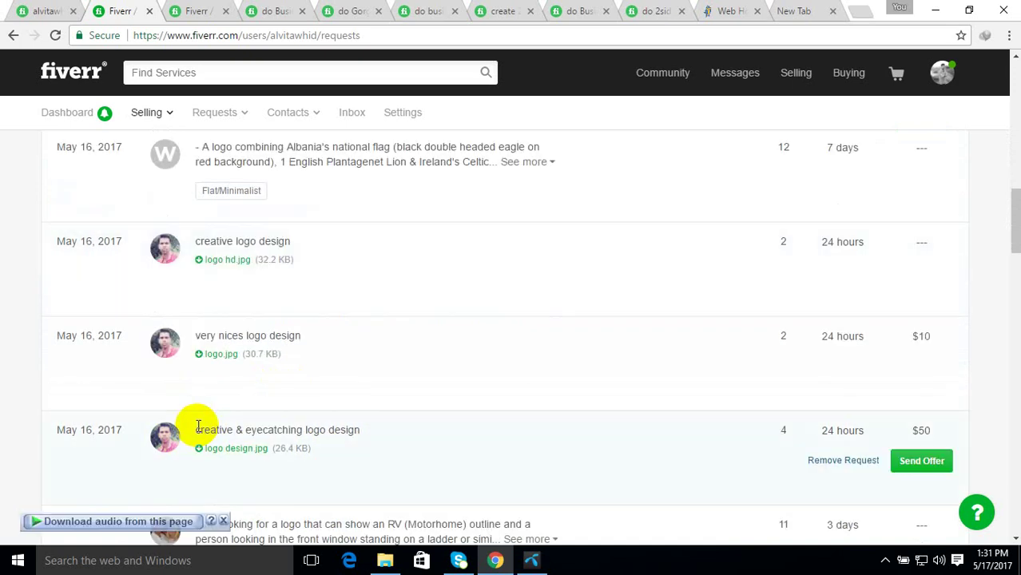
{"action": "scroll", "coordinate": [212, 435], "scroll_direction": "down", "scroll_amount": 1}
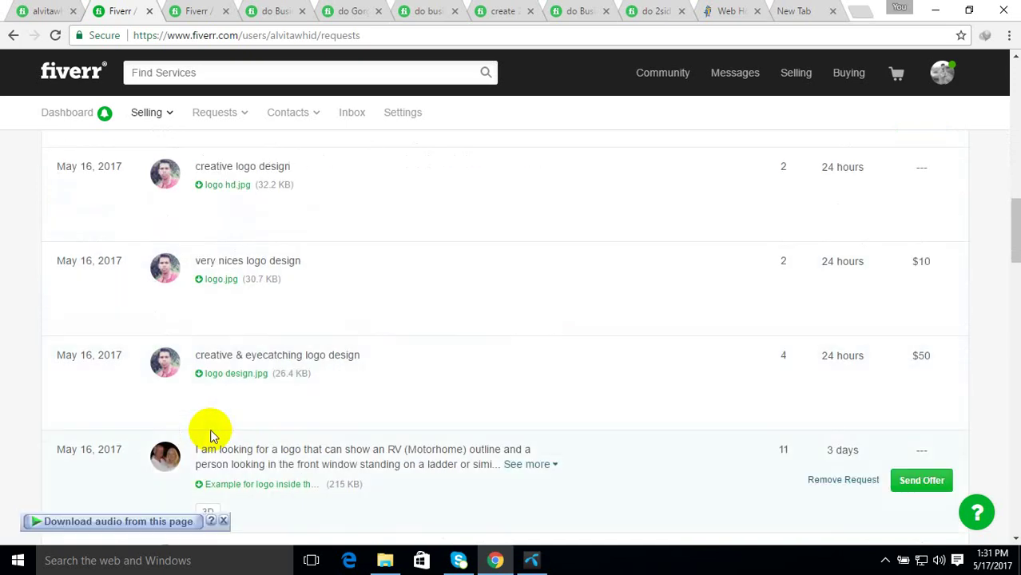
{"action": "scroll", "coordinate": [210, 429], "scroll_direction": "down", "scroll_amount": 1}
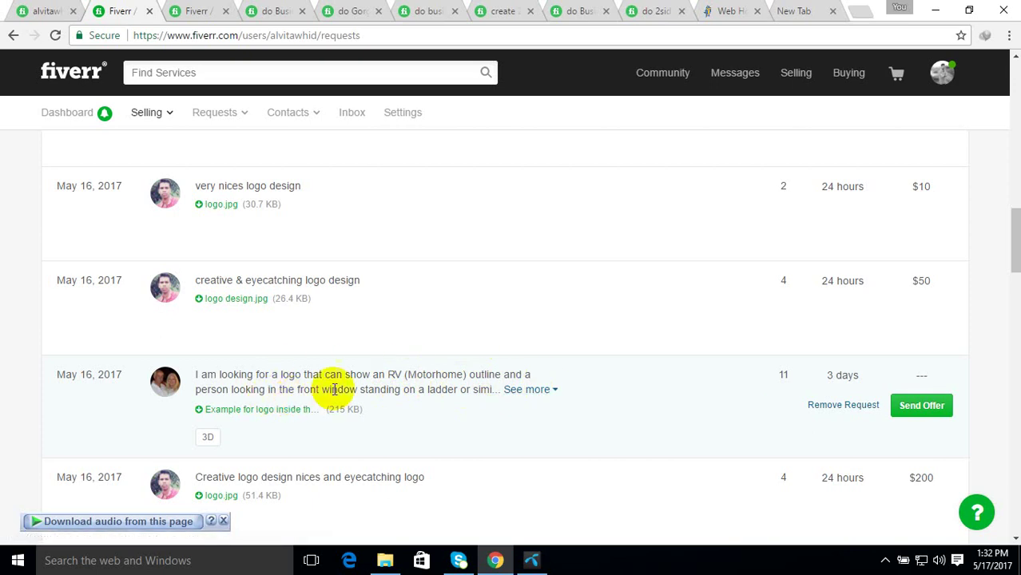
{"action": "left_click", "coordinate": [531, 391]}
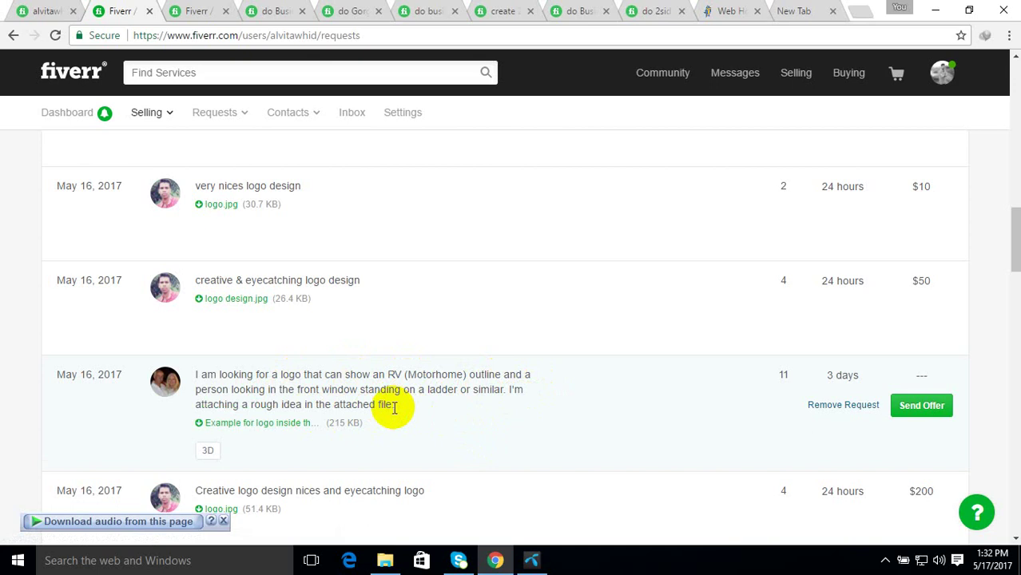
Start an offer for the buyer request asking for an RV motorhome outline logo
{"action": "scroll", "coordinate": [394, 407], "scroll_direction": "down", "scroll_amount": 1}
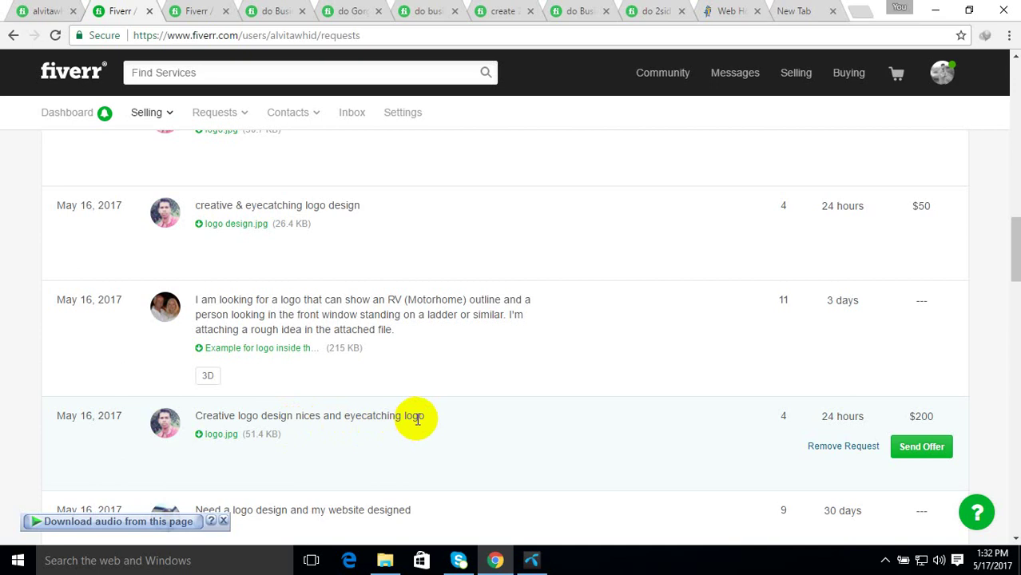
{"action": "scroll", "coordinate": [416, 419], "scroll_direction": "down", "scroll_amount": 1}
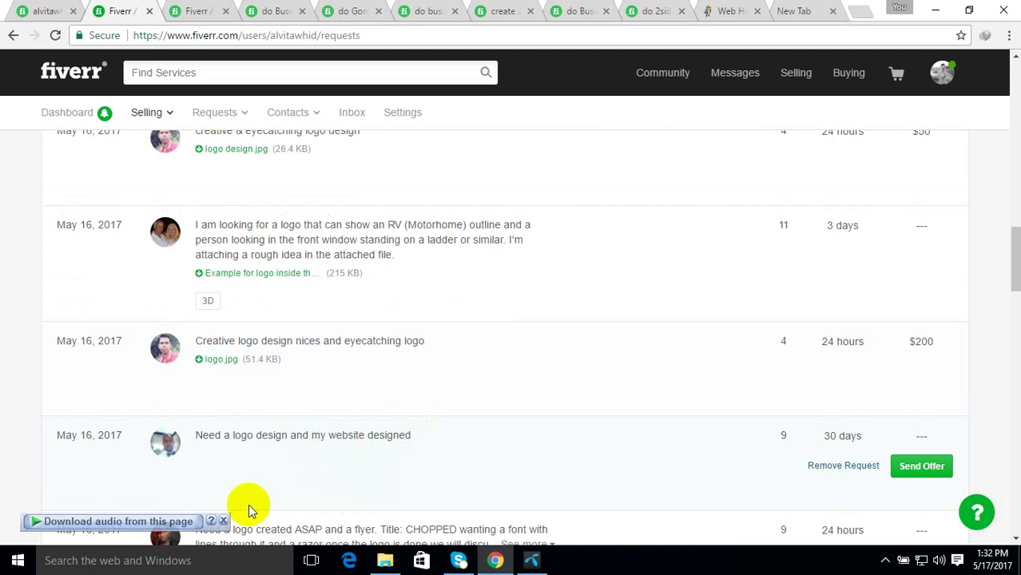
{"action": "scroll", "coordinate": [423, 440], "scroll_direction": "down", "scroll_amount": 1}
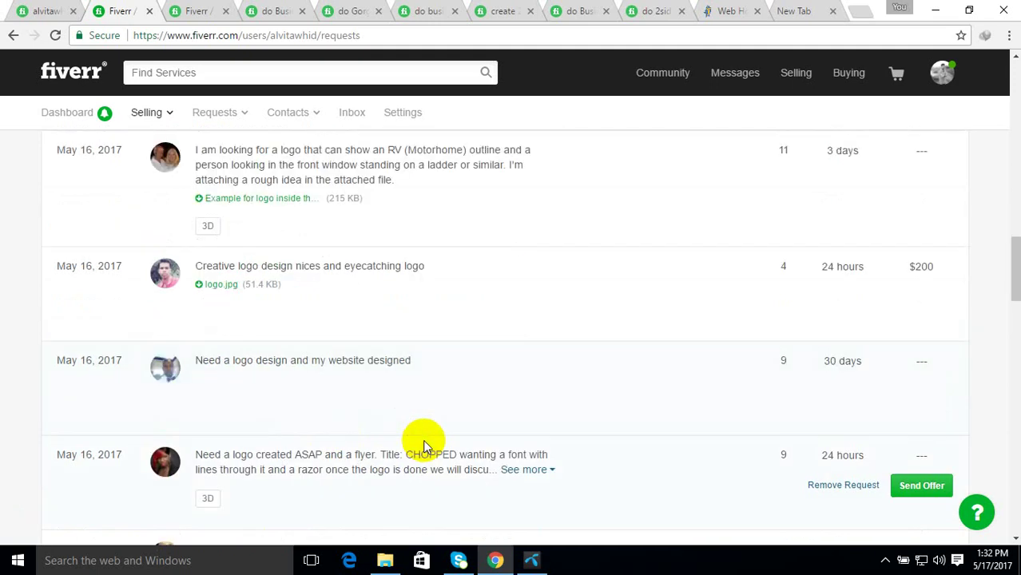
{"action": "scroll", "coordinate": [422, 423], "scroll_direction": "up", "scroll_amount": 2}
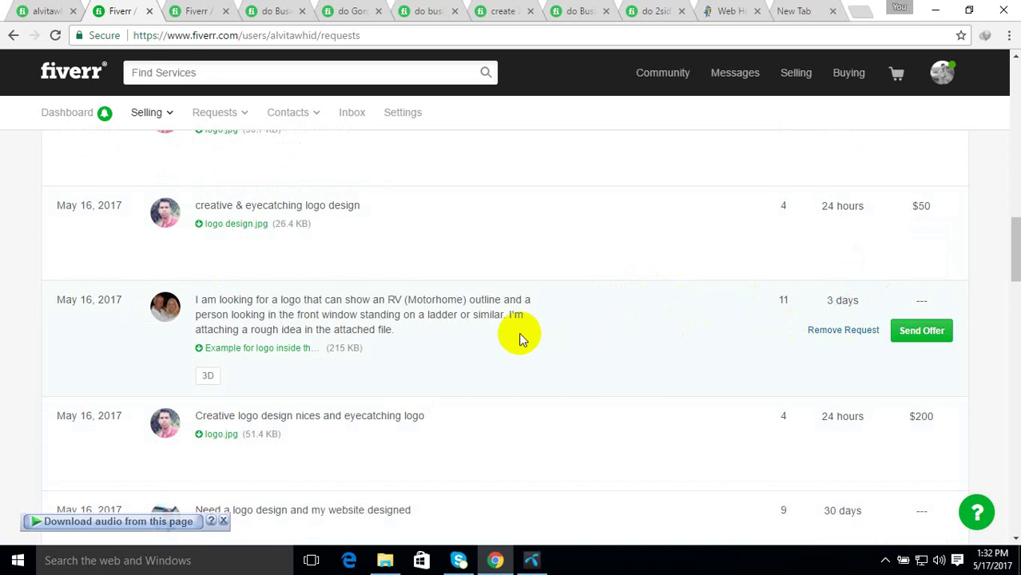
{"action": "left_click", "coordinate": [935, 342]}
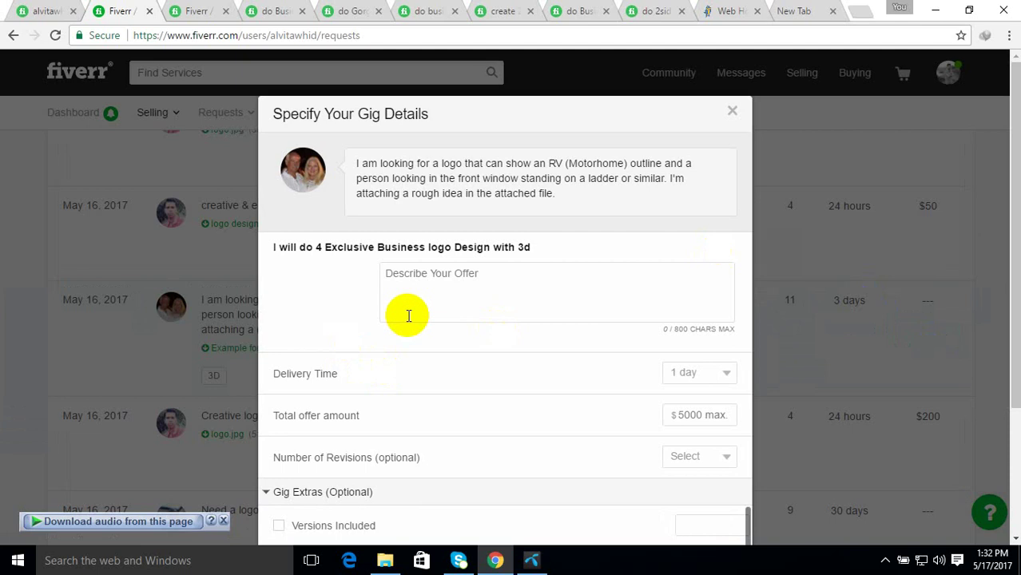
Begin the offer description with "Hi," followed on a new line by "I have read your post and very much interested about it."
{"action": "left_click", "coordinate": [416, 293]}
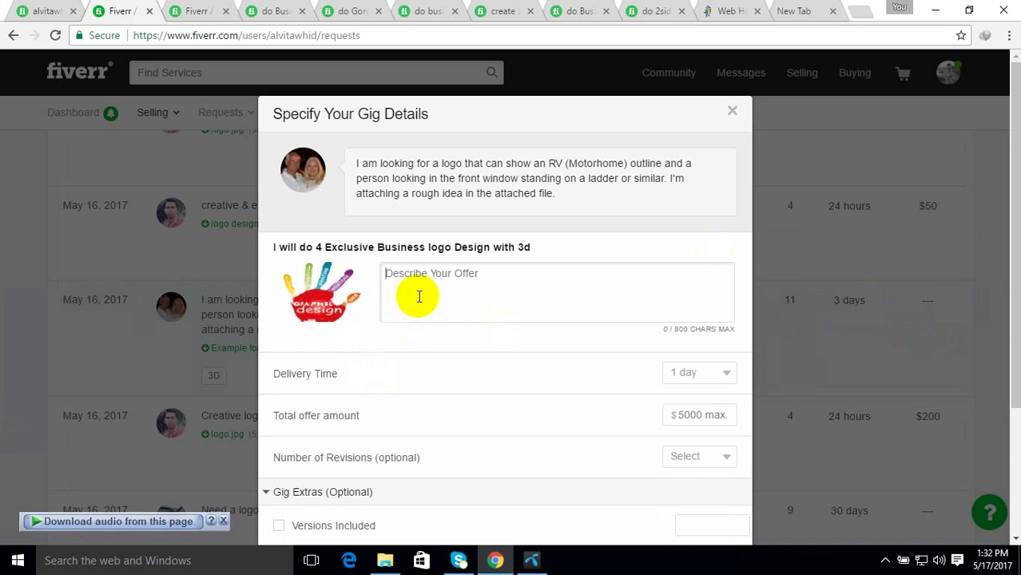
{"action": "type", "text": "Hi,"}
{"action": "key", "text": "Return"}
{"action": "type", "text": "Hav"}
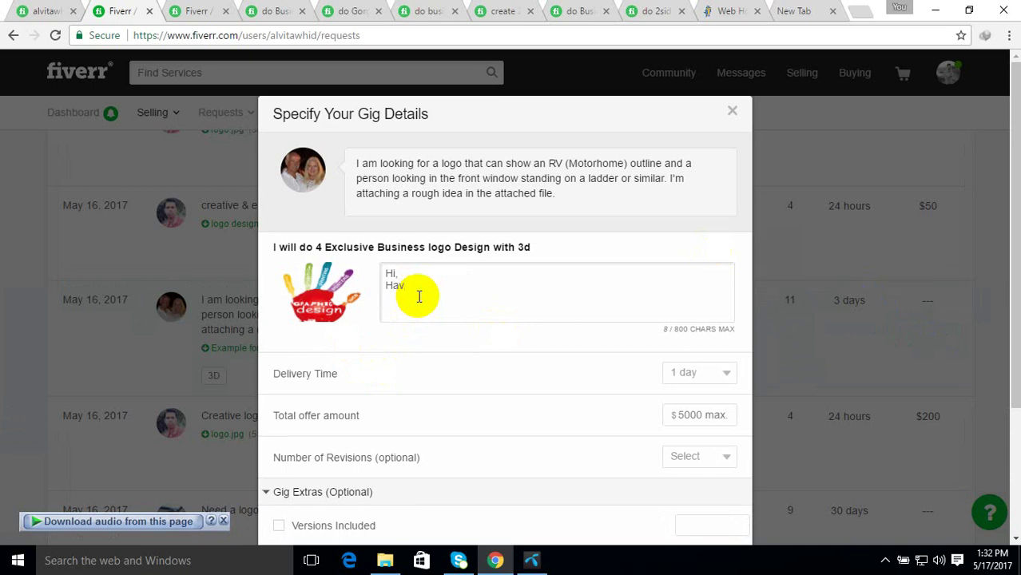
{"action": "key", "text": "BackSpace"}
{"action": "key", "text": "BackSpace"}
{"action": "key", "text": "BackSpace"}
{"action": "key", "text": "Return"}
{"action": "type", "text": "I have read your post "}
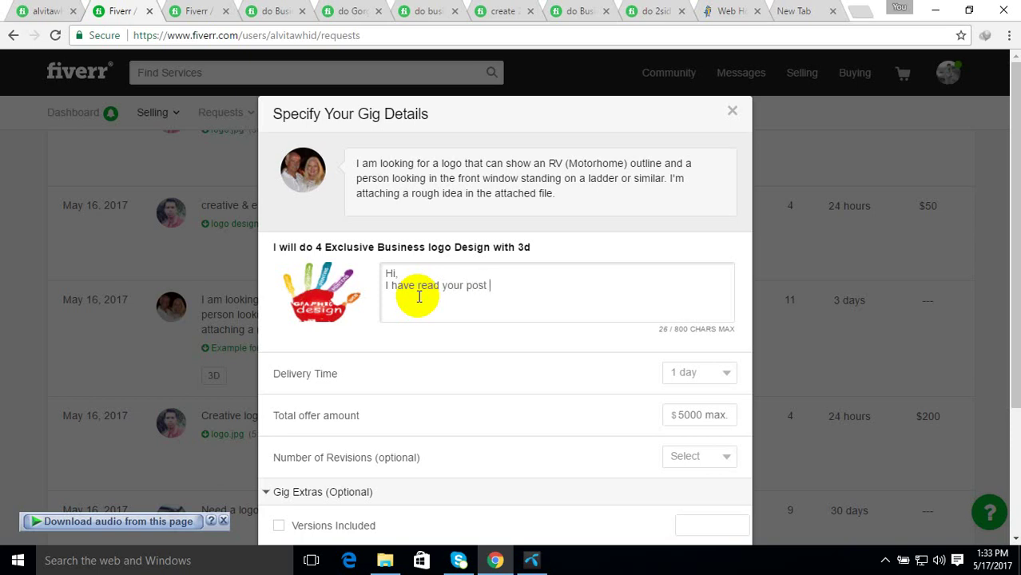
{"action": "type", "text": "and very much intereste"}
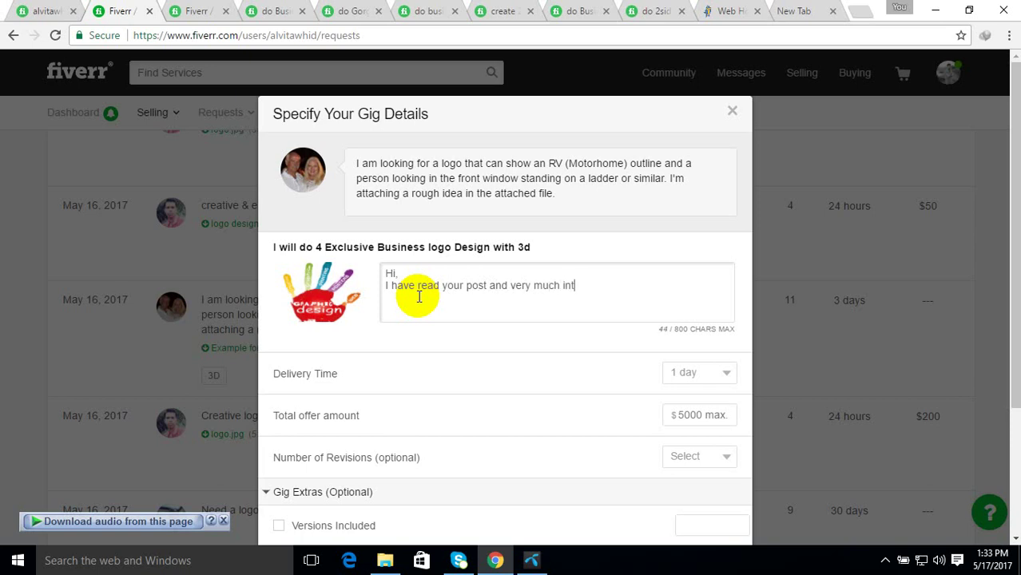
{"action": "type", "text": "d about it."}
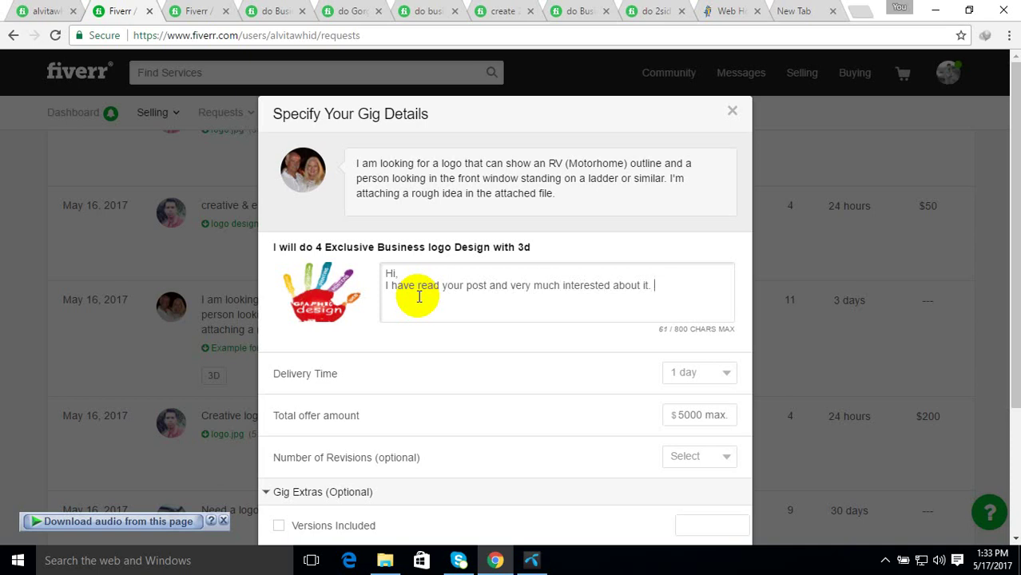
Continue the offer description with "Please visit my gig and portfolio to get some idea about my work."
{"action": "type", "text": " Please visit my gig and"}
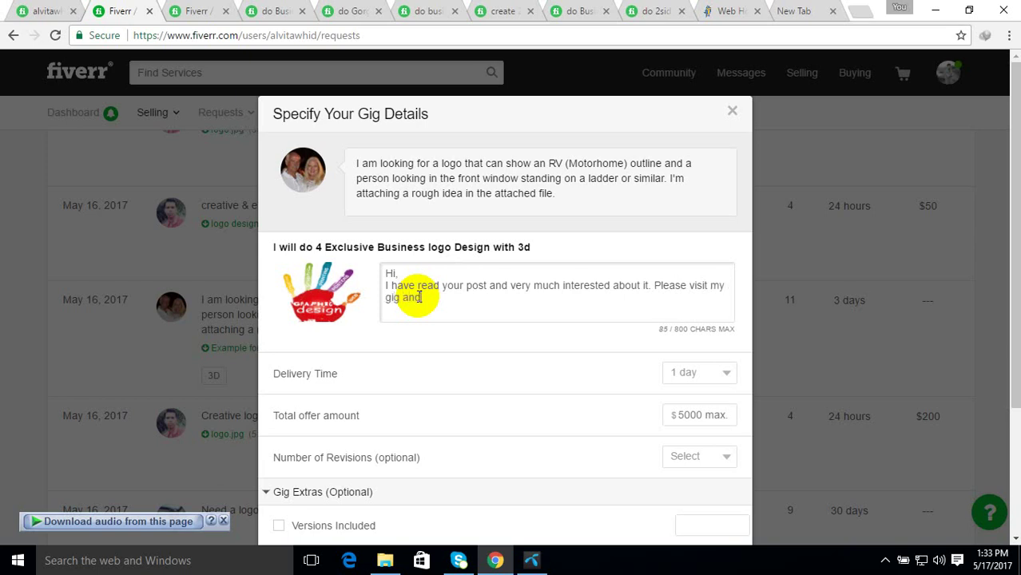
{"action": "key", "text": "BackSpace"}
{"action": "key", "text": "BackSpace"}
{"action": "key", "text": "BackSpace"}
{"action": "key", "text": "BackSpace"}
{"action": "type", "text": "and portfolio to get some ide"}
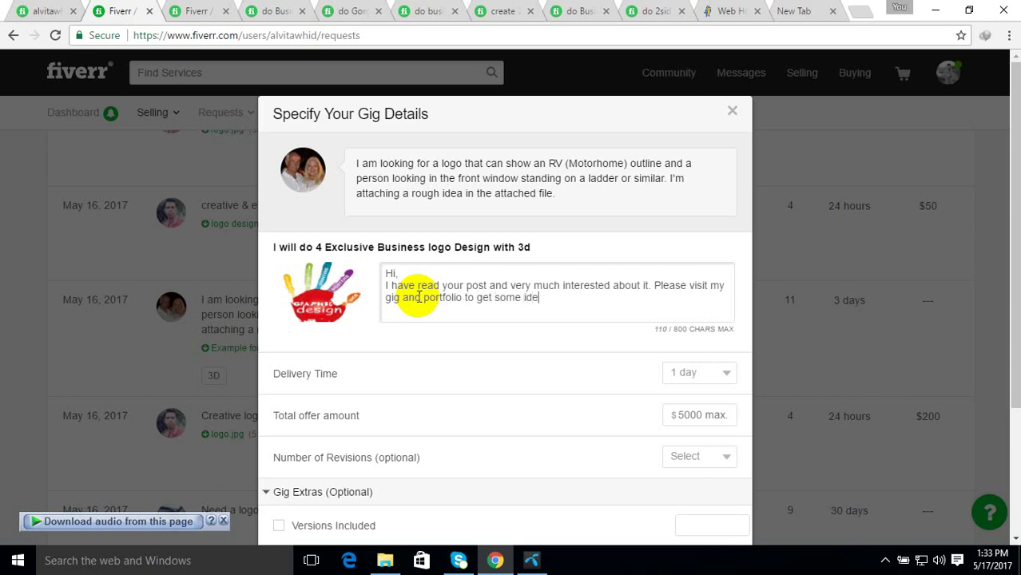
{"action": "type", "text": "a about my work."}
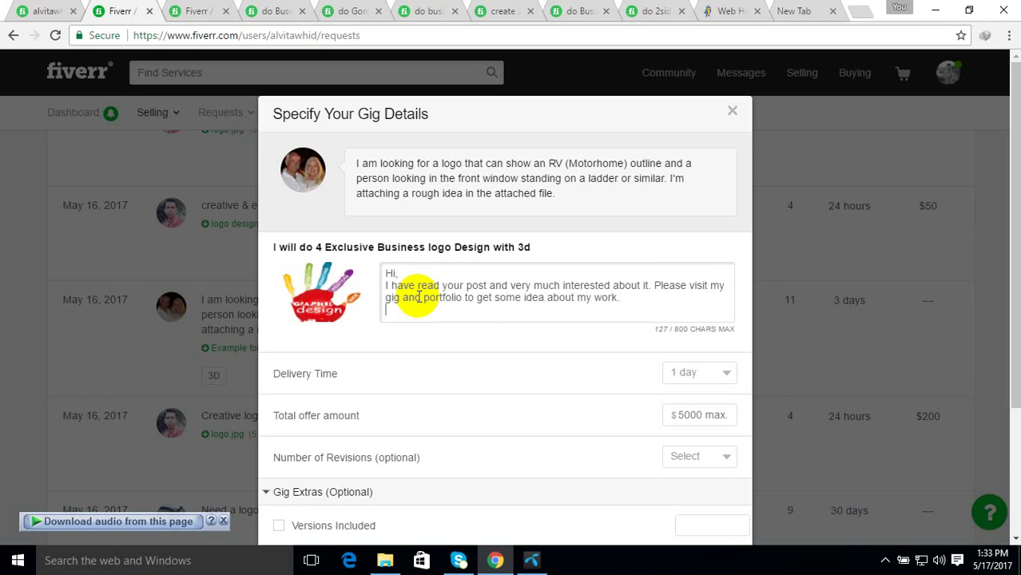
Close the offer description after a blank line with "Hope to hear you soon." and "Thanks" on separate lines
{"action": "key", "text": "Return"}
{"action": "type", "text": "I"}
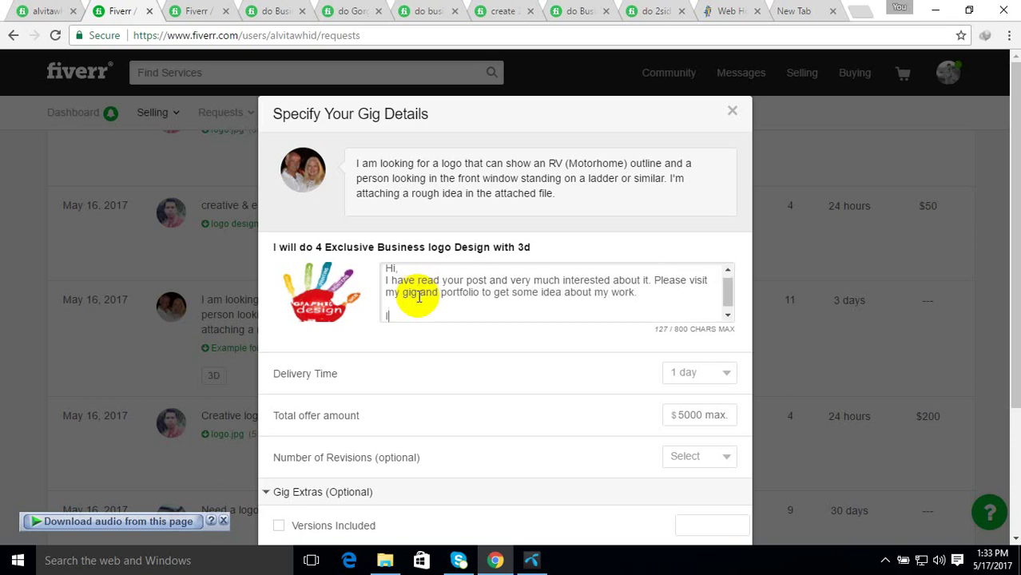
{"action": "type", "text": " am"}
{"action": "key", "text": "BackSpace"}
{"action": "key", "text": "BackSpace"}
{"action": "key", "text": "BackSpace"}
{"action": "type", "text": "Hope to hear you soon."}
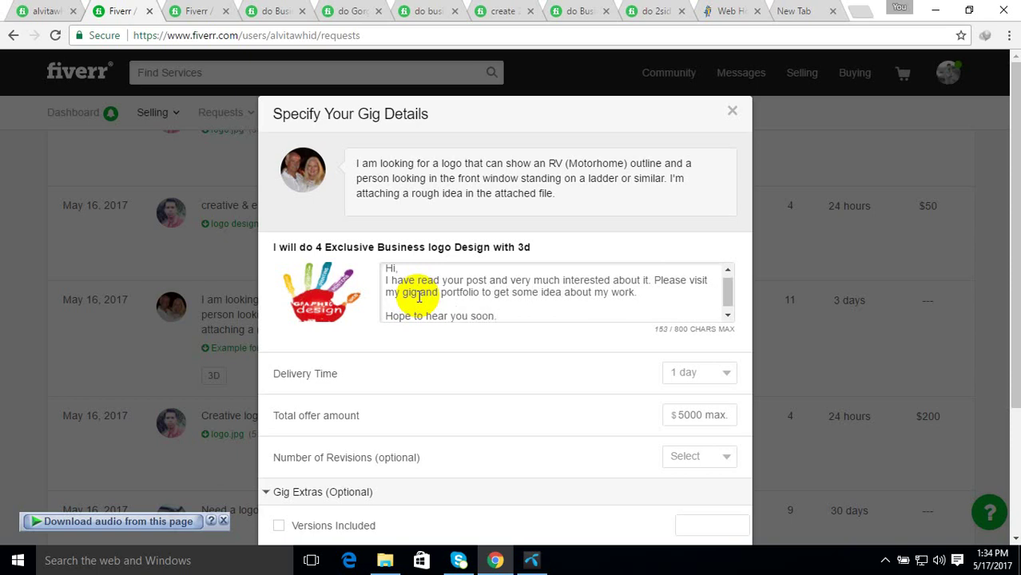
{"action": "key", "text": "Return"}
{"action": "type", "text": "T"}
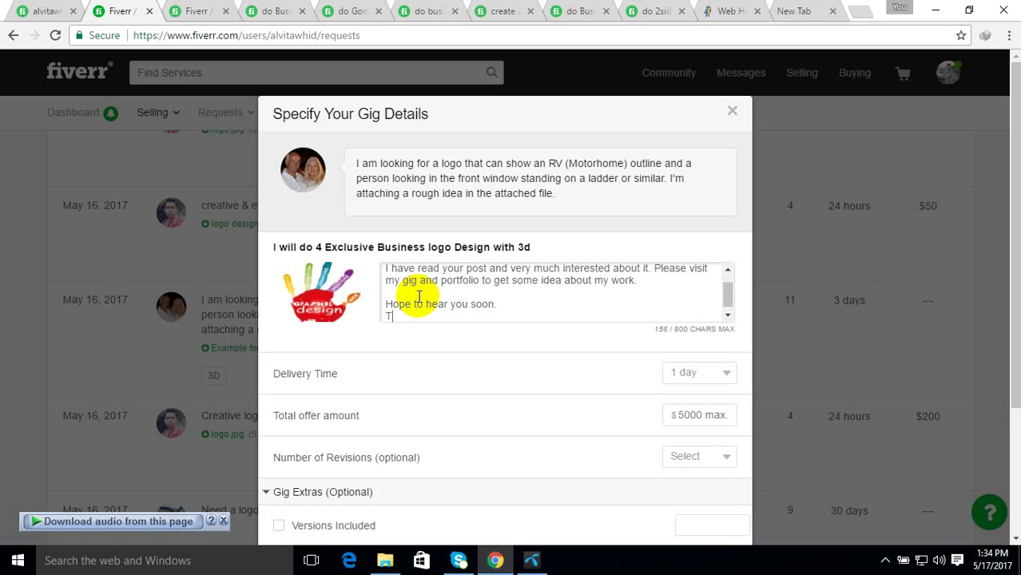
{"action": "type", "text": "hanks"}
Set the logo offer's delivery time to 1 day and its total offer amount to $10
{"action": "scroll", "coordinate": [419, 298], "scroll_direction": "up", "scroll_amount": 1}
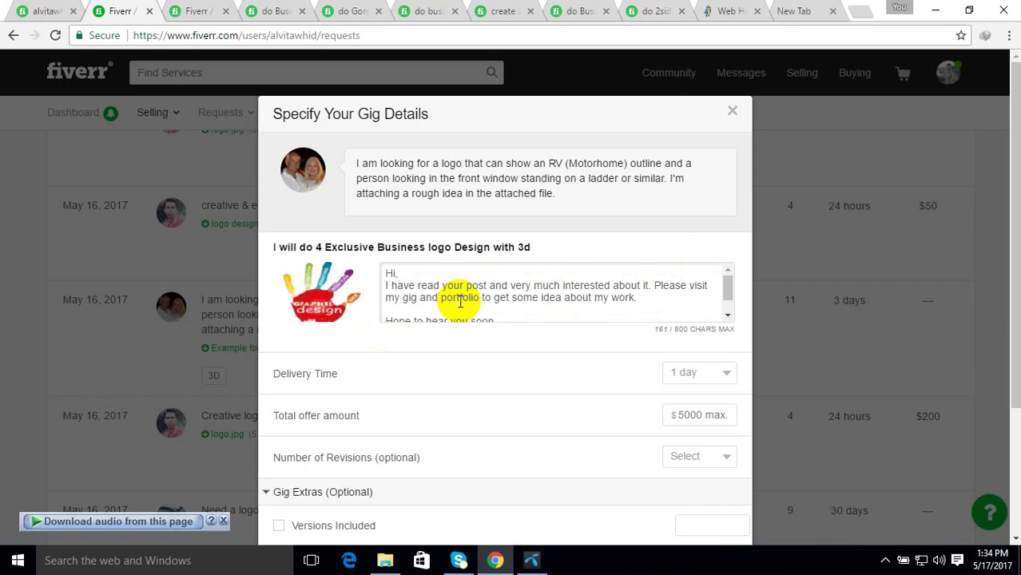
{"action": "scroll", "coordinate": [449, 337], "scroll_direction": "down", "scroll_amount": 1}
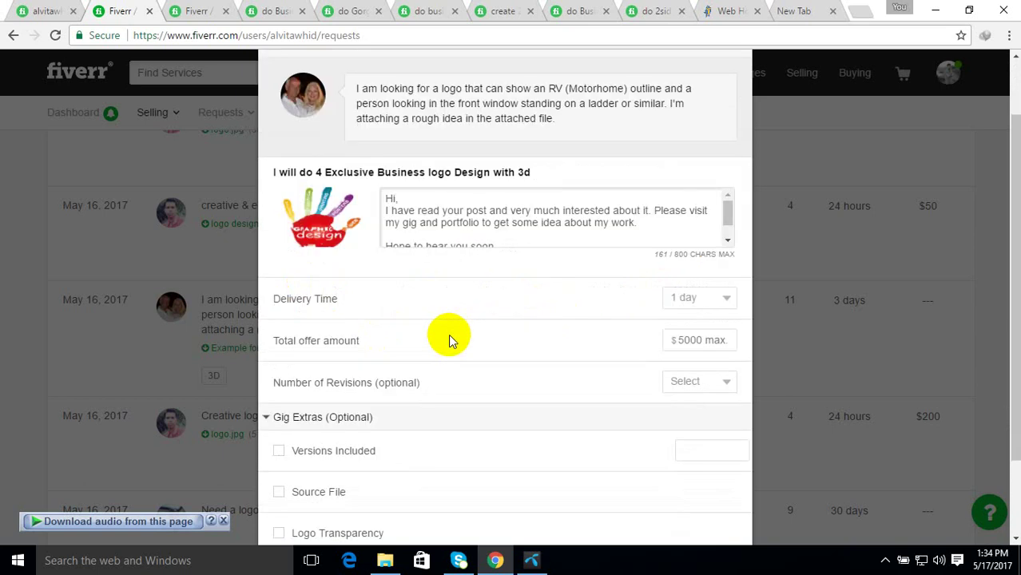
{"action": "scroll", "coordinate": [472, 239], "scroll_direction": "down", "scroll_amount": 1}
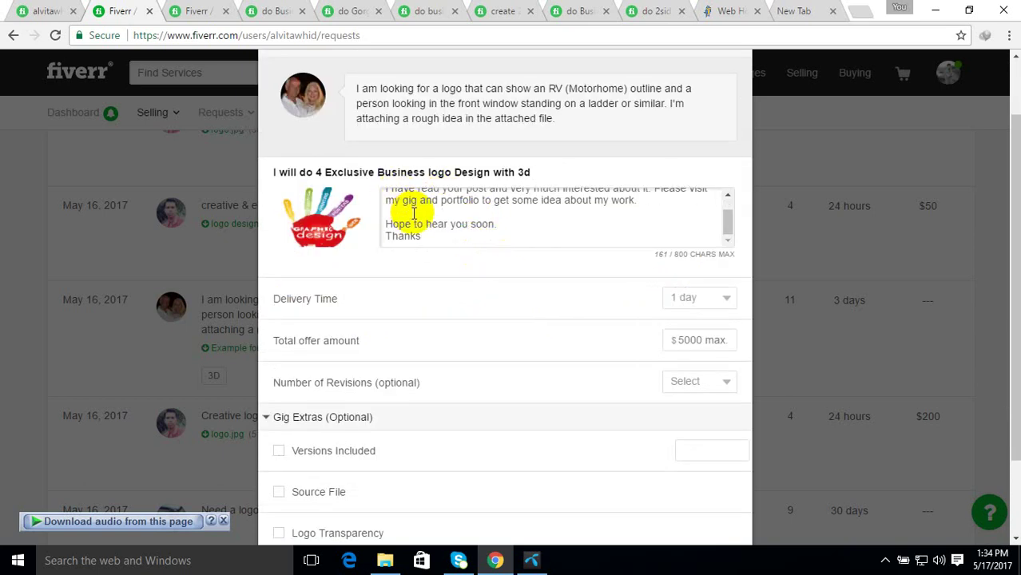
{"action": "scroll", "coordinate": [507, 248], "scroll_direction": "down", "scroll_amount": 1}
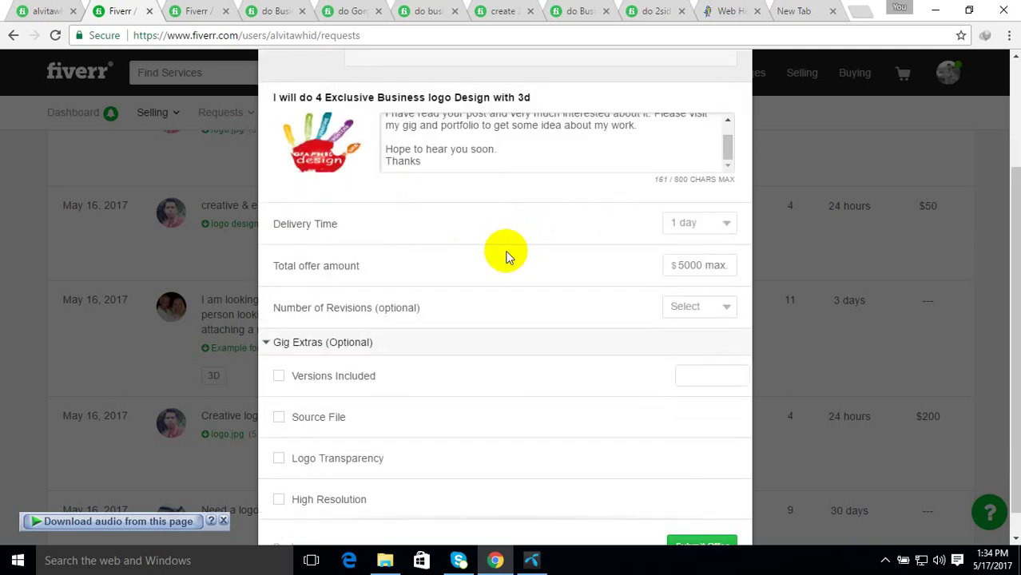
{"action": "left_click", "coordinate": [714, 224]}
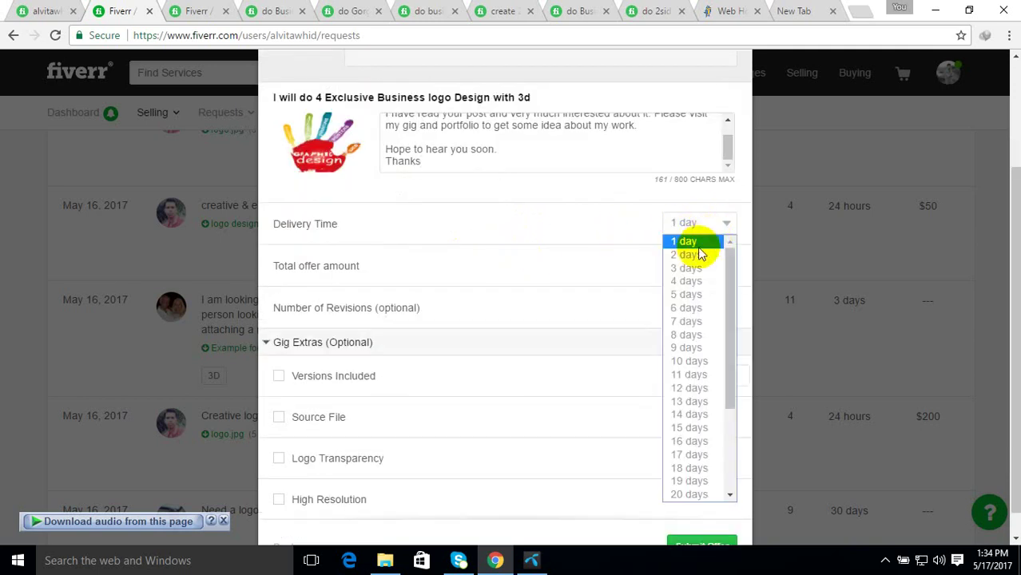
{"action": "left_click", "coordinate": [697, 243]}
{"action": "left_click", "coordinate": [704, 265]}
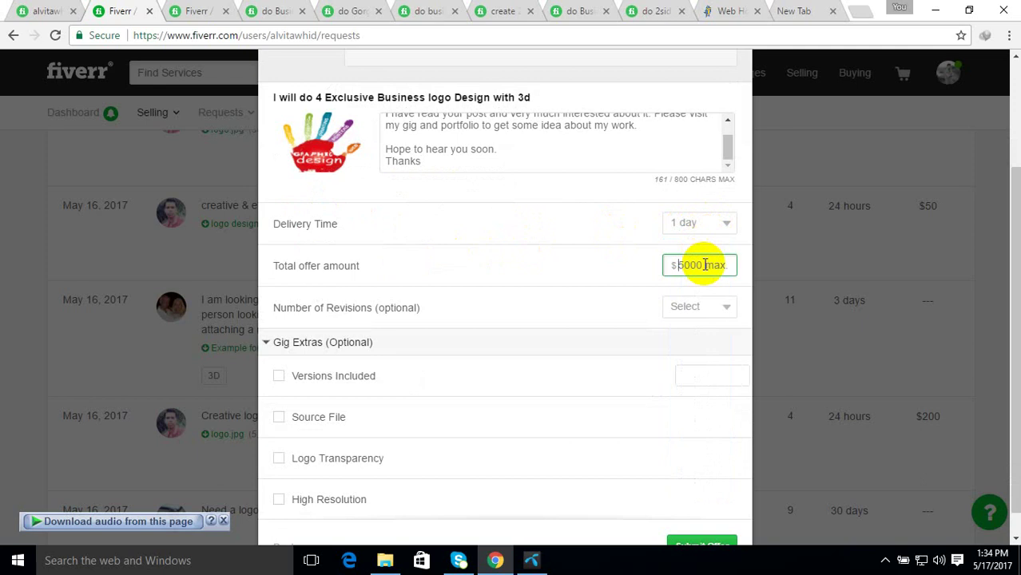
{"action": "type", "text": "10"}
Set the offer's number of revisions to unlimited
{"action": "left_click", "coordinate": [676, 311]}
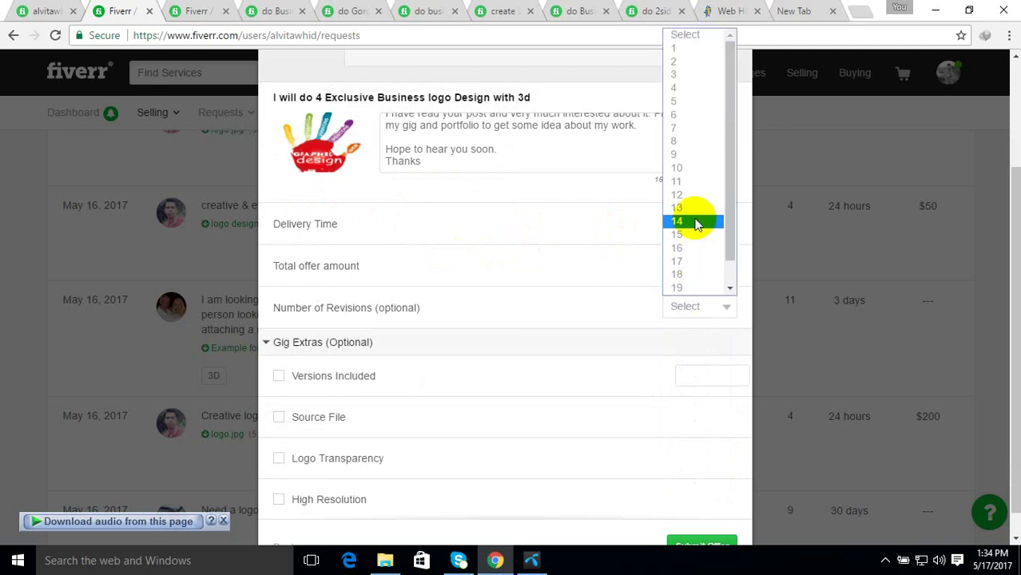
{"action": "scroll", "coordinate": [695, 240], "scroll_direction": "down", "scroll_amount": 1}
{"action": "left_click", "coordinate": [702, 285]}
Check the optional gig extras, leave them all unselected, and submit the offer for the RV motorhome logo request
{"action": "scroll", "coordinate": [511, 332], "scroll_direction": "down", "scroll_amount": 2}
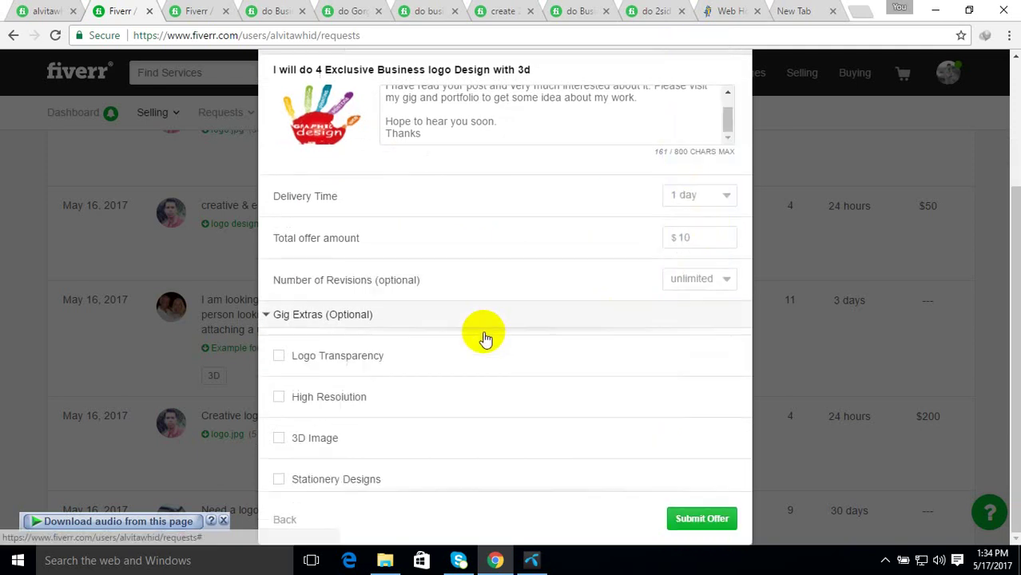
{"action": "scroll", "coordinate": [496, 352], "scroll_direction": "down", "scroll_amount": 2}
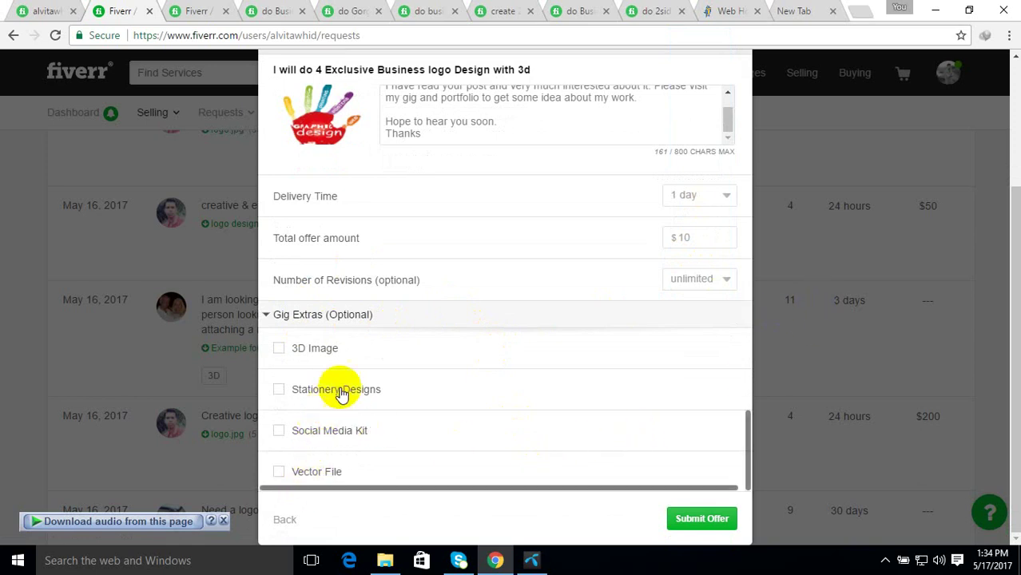
{"action": "scroll", "coordinate": [342, 366], "scroll_direction": "up", "scroll_amount": 3}
{"action": "scroll", "coordinate": [527, 416], "scroll_direction": "down", "scroll_amount": 1}
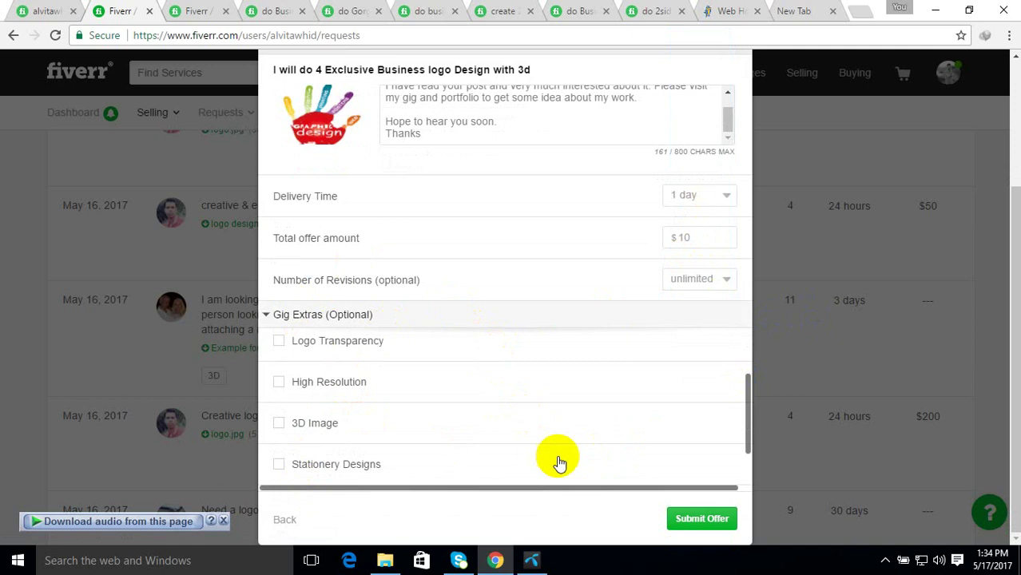
{"action": "left_click", "coordinate": [687, 521]}
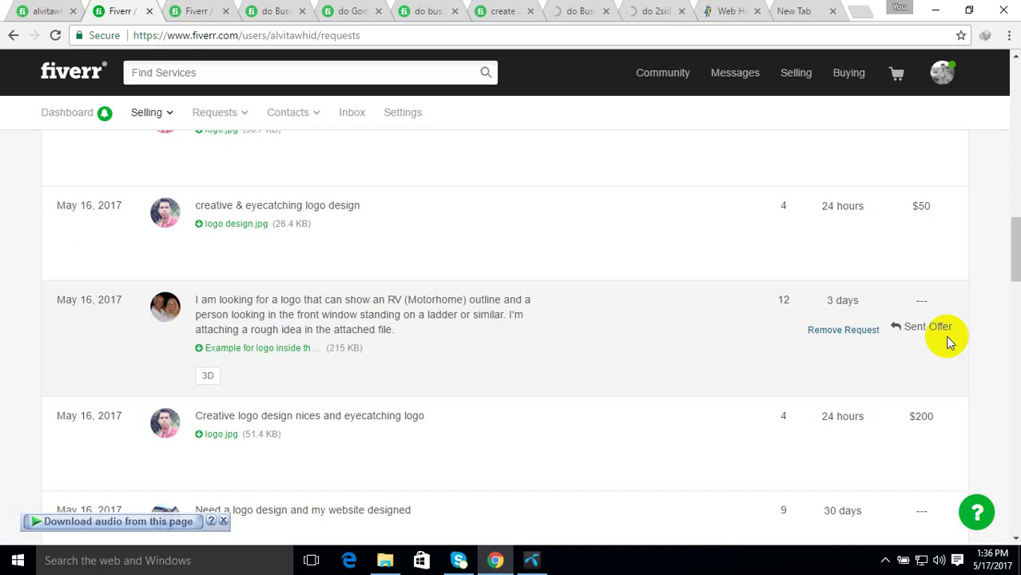
Look through the list of recent buyer requests for other logo and graphic design jobs
{"action": "scroll", "coordinate": [657, 354], "scroll_direction": "down", "scroll_amount": 10}
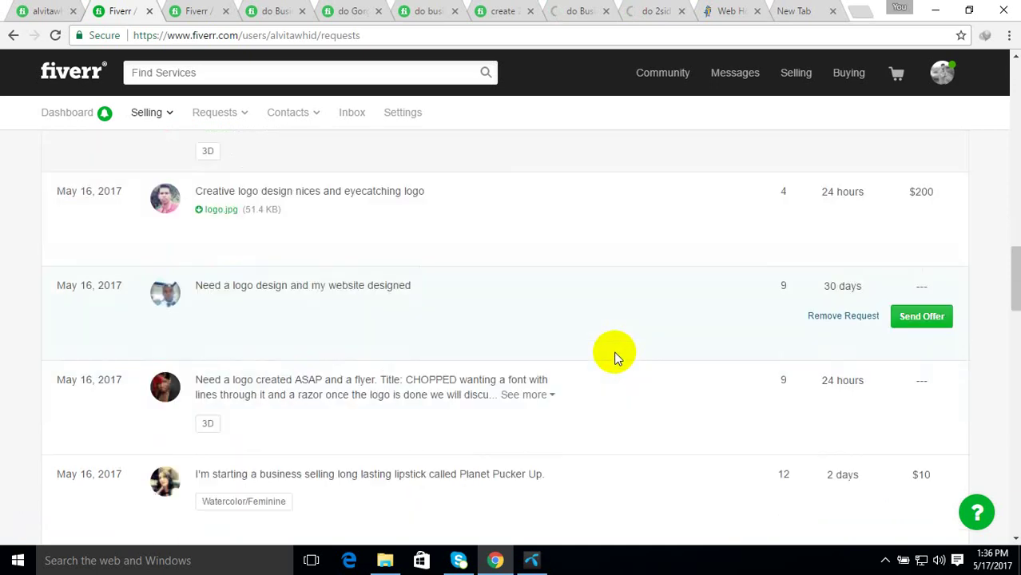
{"action": "scroll", "coordinate": [615, 358], "scroll_direction": "up", "scroll_amount": 10}
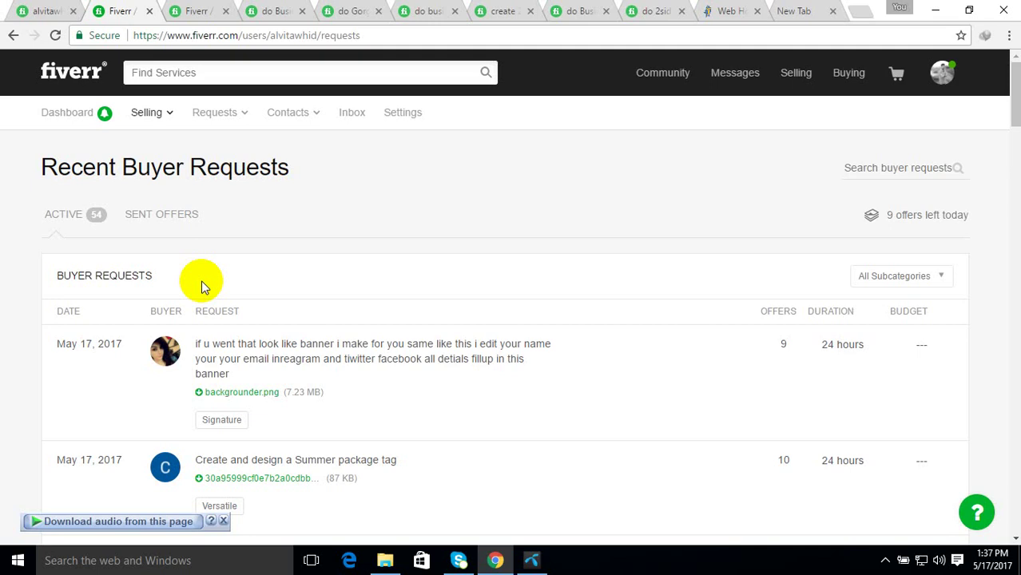
{"action": "scroll", "coordinate": [192, 280], "scroll_direction": "down", "scroll_amount": 3}
{"action": "scroll", "coordinate": [299, 362], "scroll_direction": "down", "scroll_amount": 1}
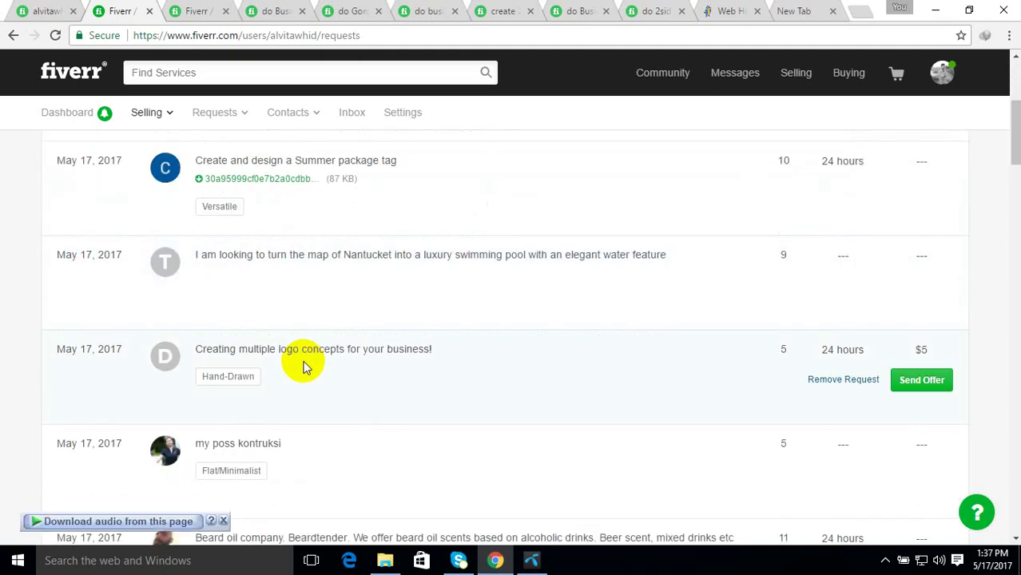
{"action": "scroll", "coordinate": [318, 364], "scroll_direction": "up", "scroll_amount": 4}
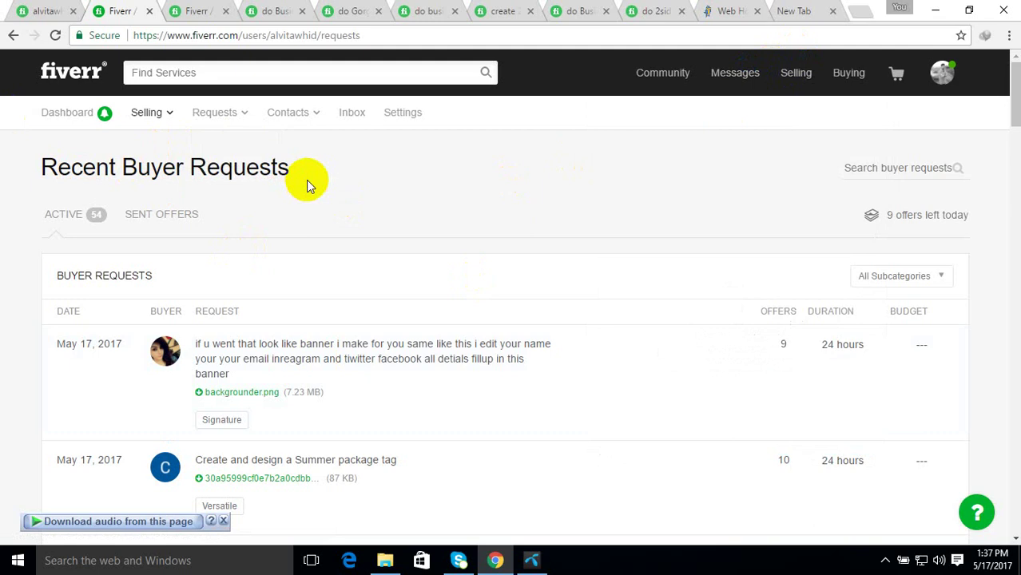
{"action": "scroll", "coordinate": [315, 199], "scroll_direction": "down", "scroll_amount": 5}
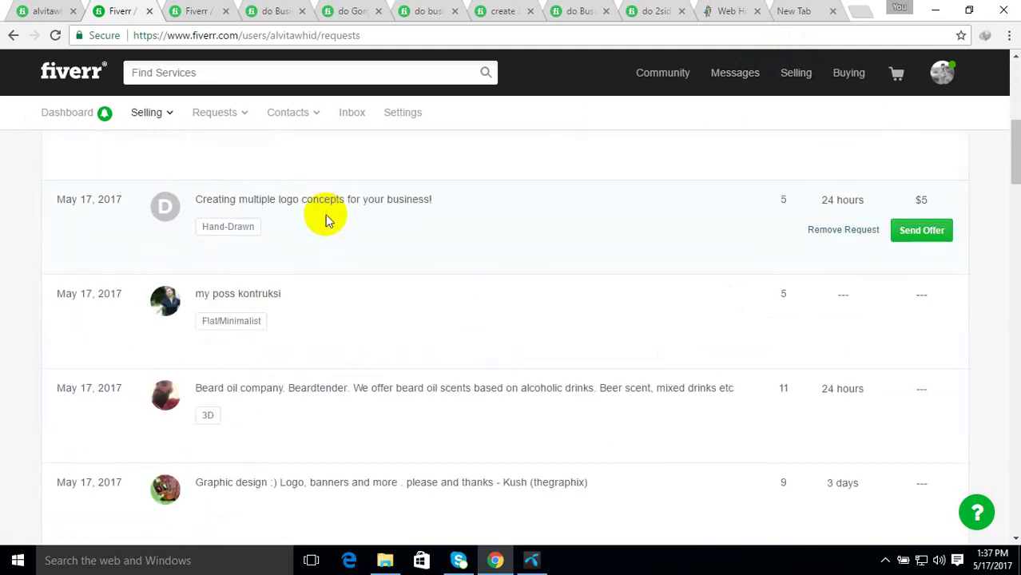
{"action": "scroll", "coordinate": [329, 228], "scroll_direction": "down", "scroll_amount": 4}
{"action": "scroll", "coordinate": [334, 244], "scroll_direction": "up", "scroll_amount": 4}
{"action": "scroll", "coordinate": [336, 249], "scroll_direction": "up", "scroll_amount": 5}
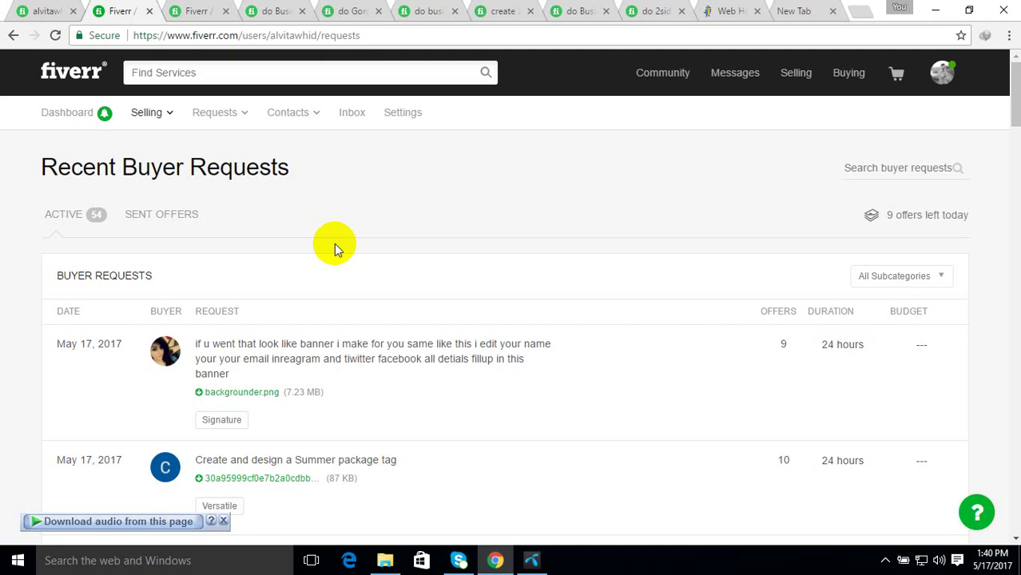
Return to the seller profile page and view the management options of the active logo design gig
{"action": "left_click", "coordinate": [193, 10]}
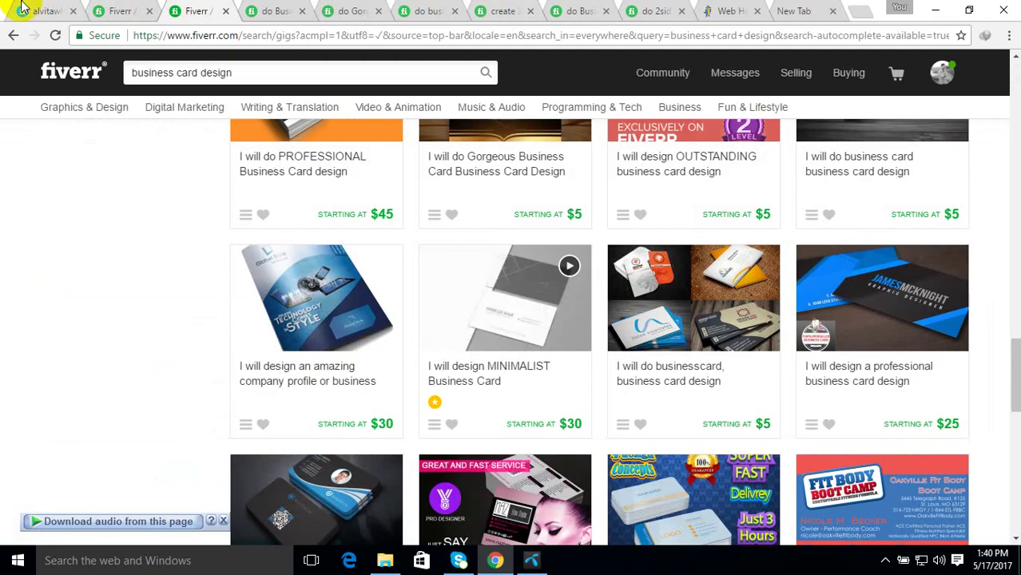
{"action": "left_click", "coordinate": [24, 8]}
{"action": "mouse_move", "coordinate": [424, 232]}
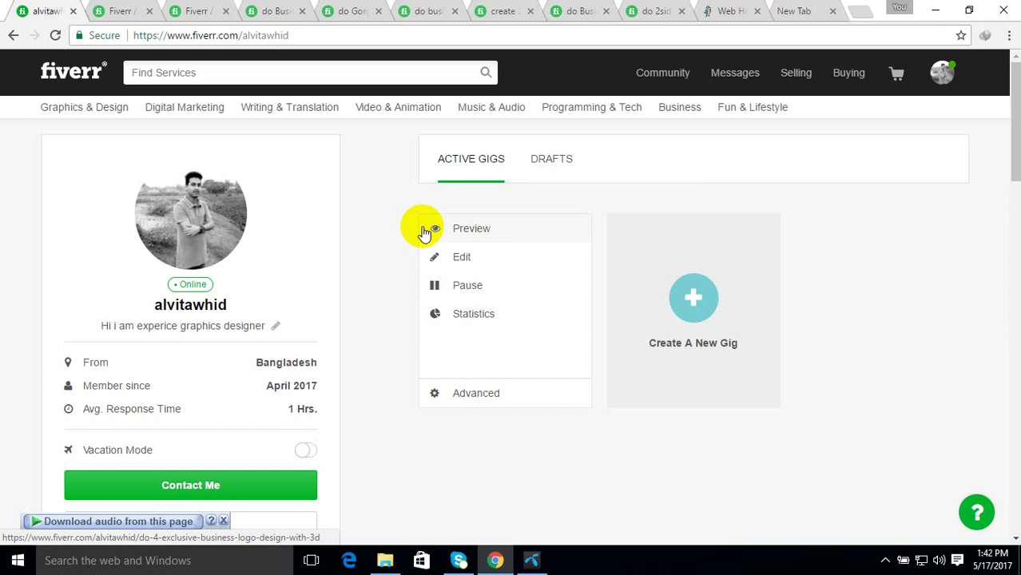
{"action": "left_click", "coordinate": [194, 10]}
{"action": "left_click", "coordinate": [102, 11]}
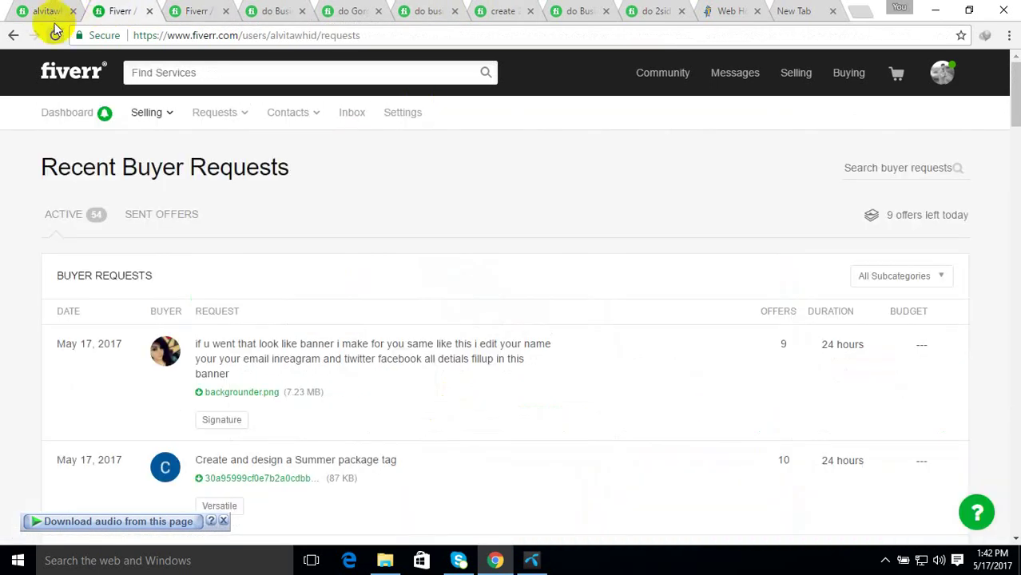
{"action": "left_click", "coordinate": [49, 13]}
{"action": "mouse_move", "coordinate": [424, 368]}
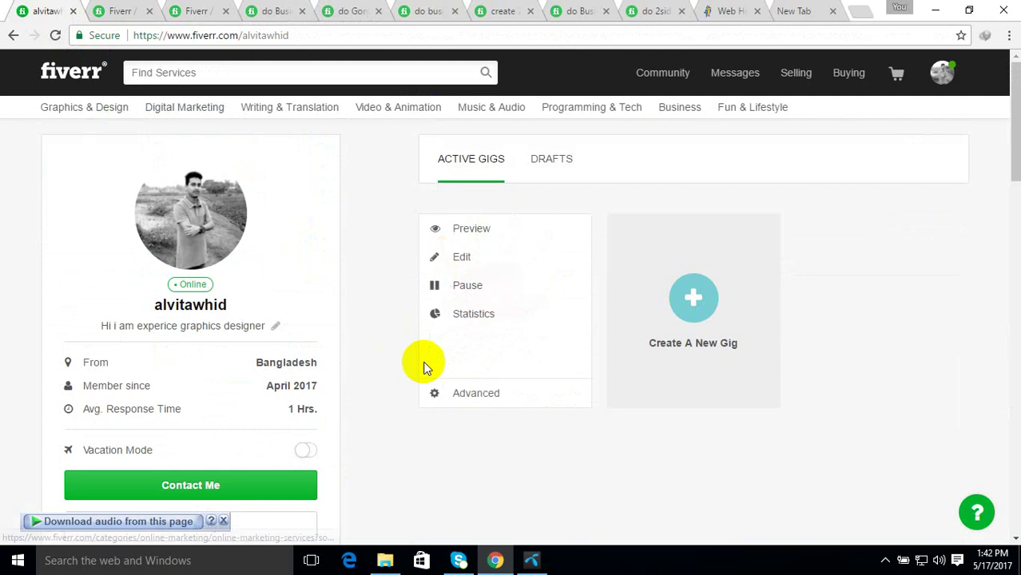